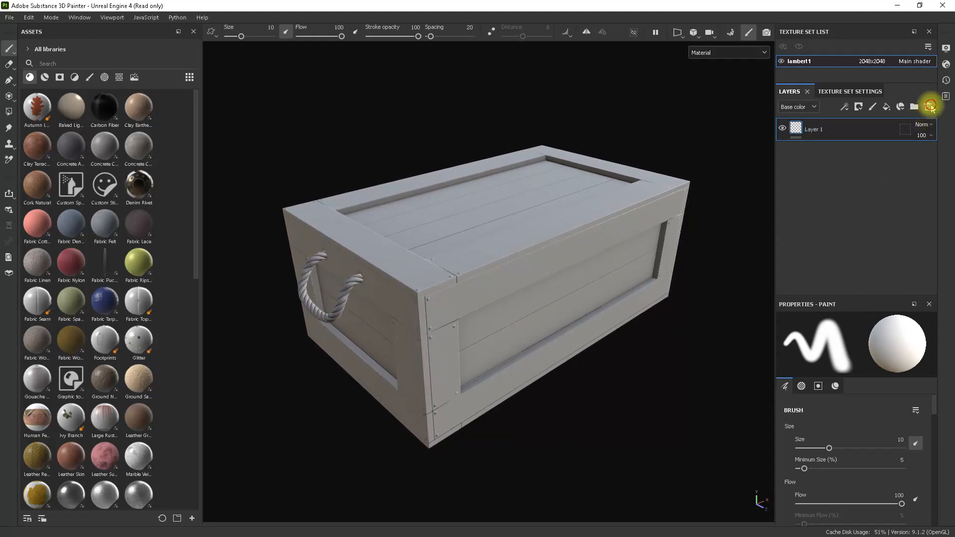
Delete the default paint layer and add a fill layer named "Main Wood" in its place.
click(928, 106)
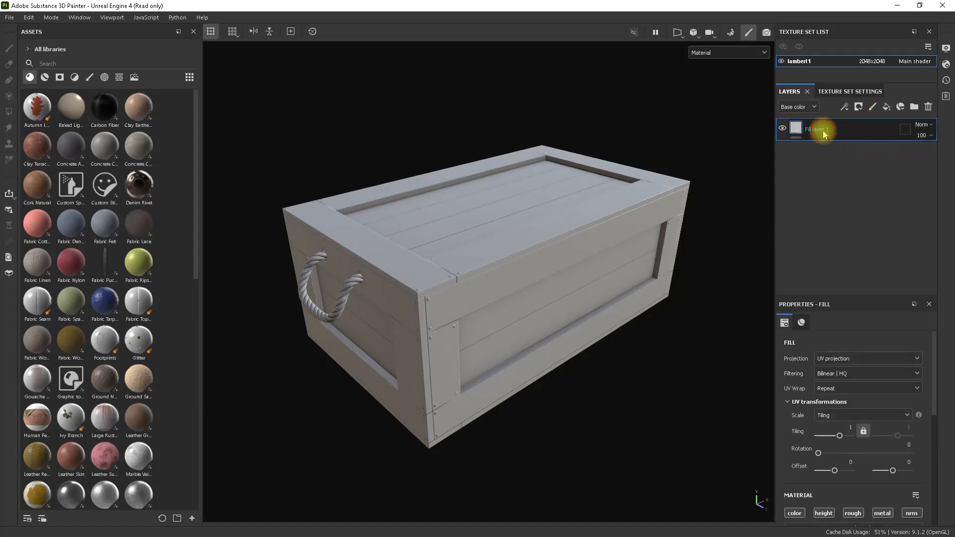
double_click(823, 130)
text(Main Wood)
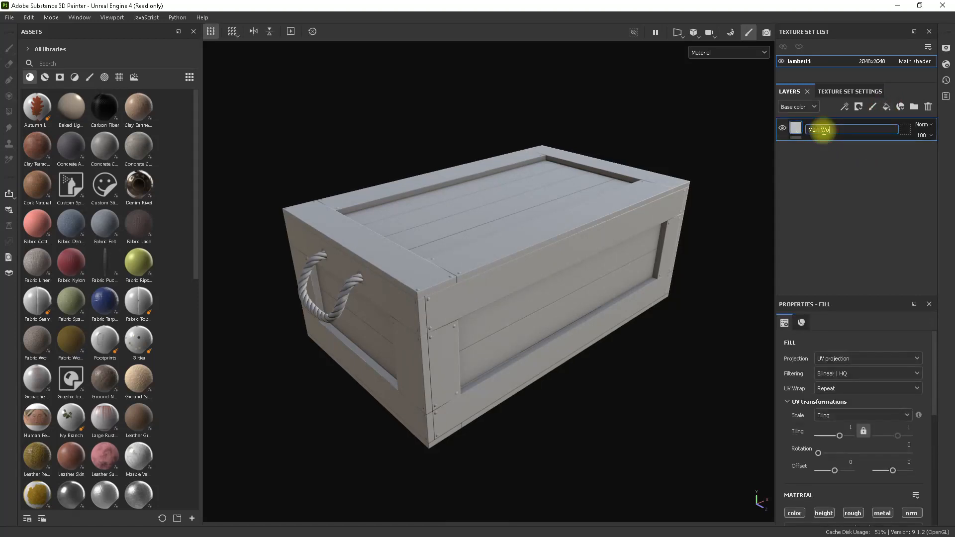
key(Return)
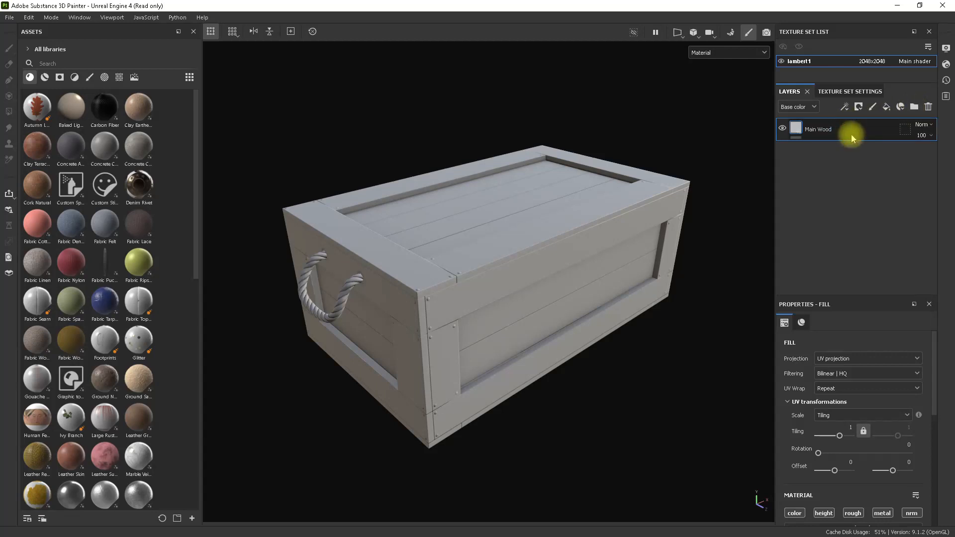
Group the Main Wood layer into a folder named "Wood GRP", then collapse and hide the folder.
key(ctrl+g)
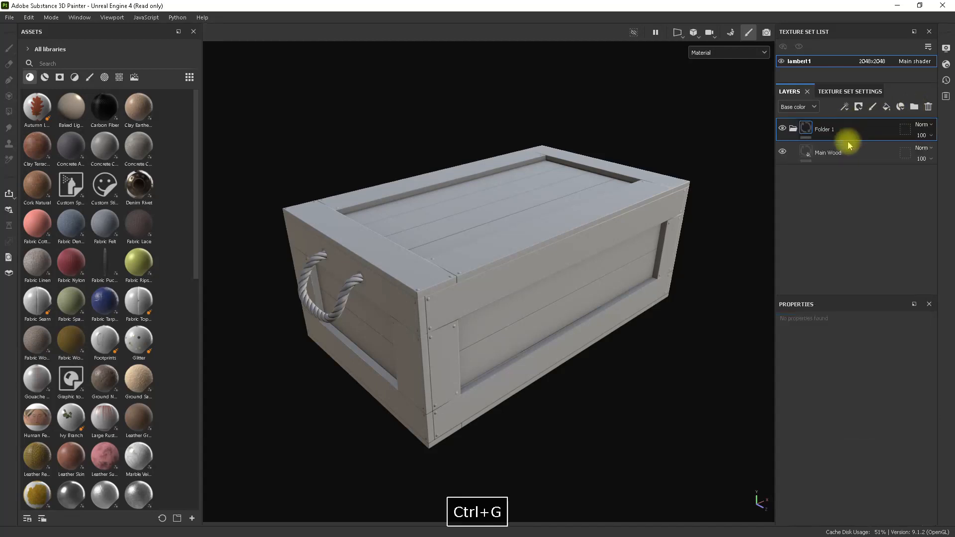
double_click(828, 129)
text(Wo)
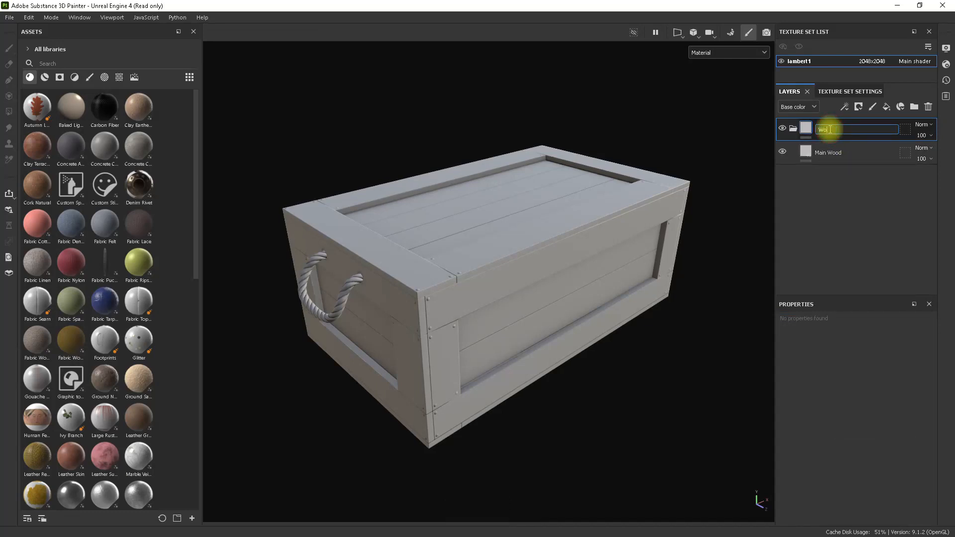
text(od GRP)
key(Return)
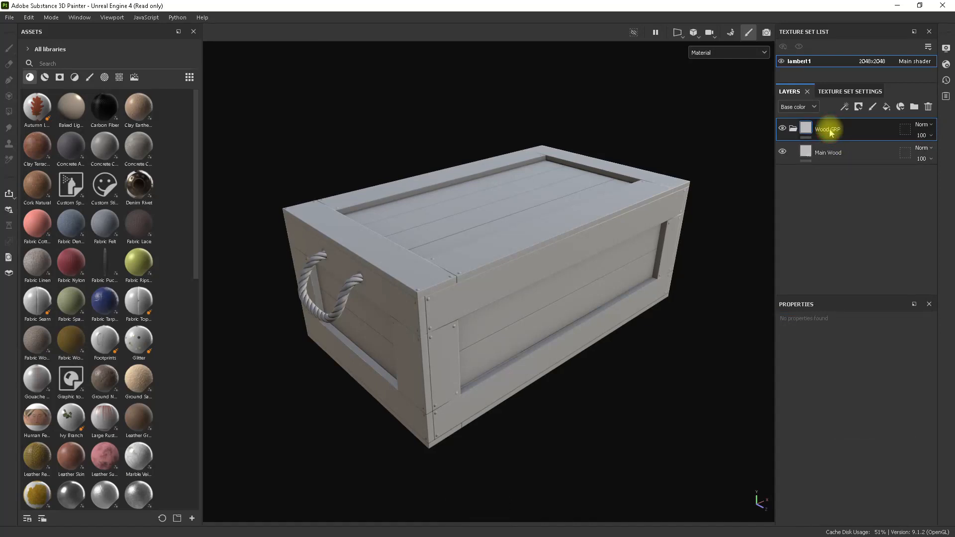
click(793, 128)
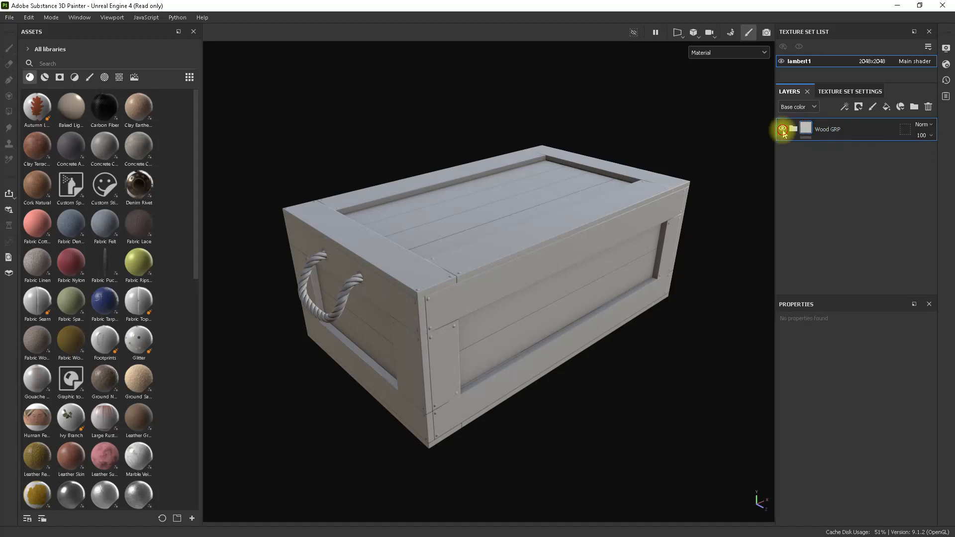
Add a fill layer named "Rope" and group it into a collapsed, hidden folder named "Rope GRP".
click(886, 107)
double_click(835, 130)
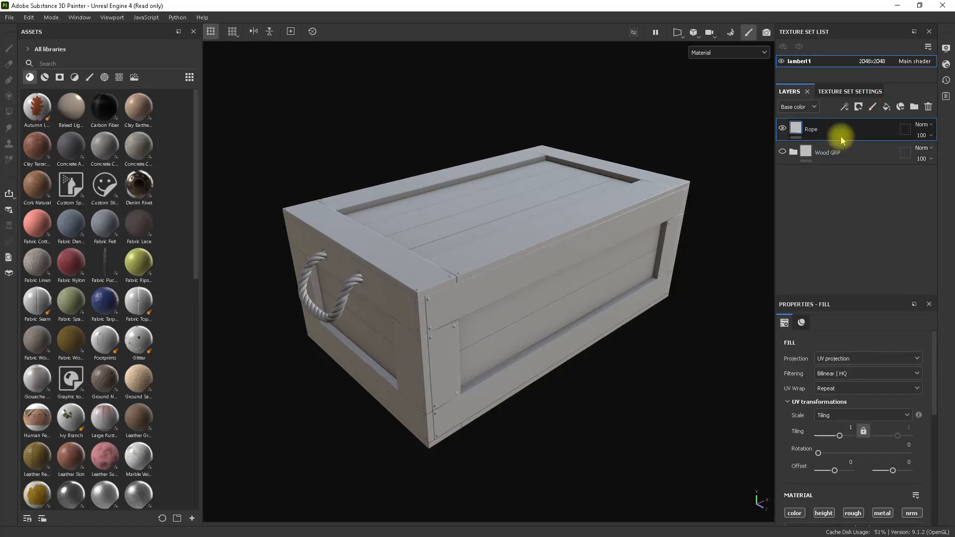
key(ctrl+g)
double_click(828, 129)
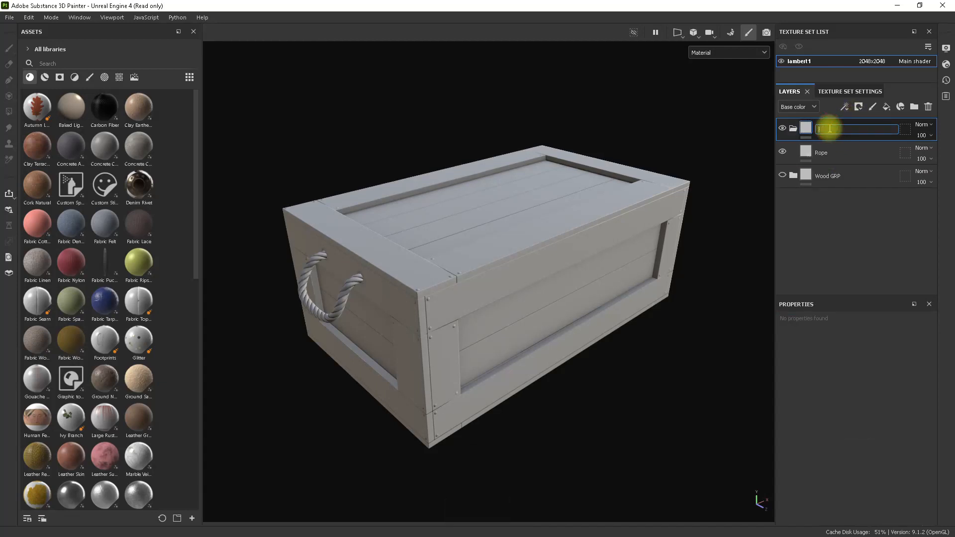
text(Rope GRP)
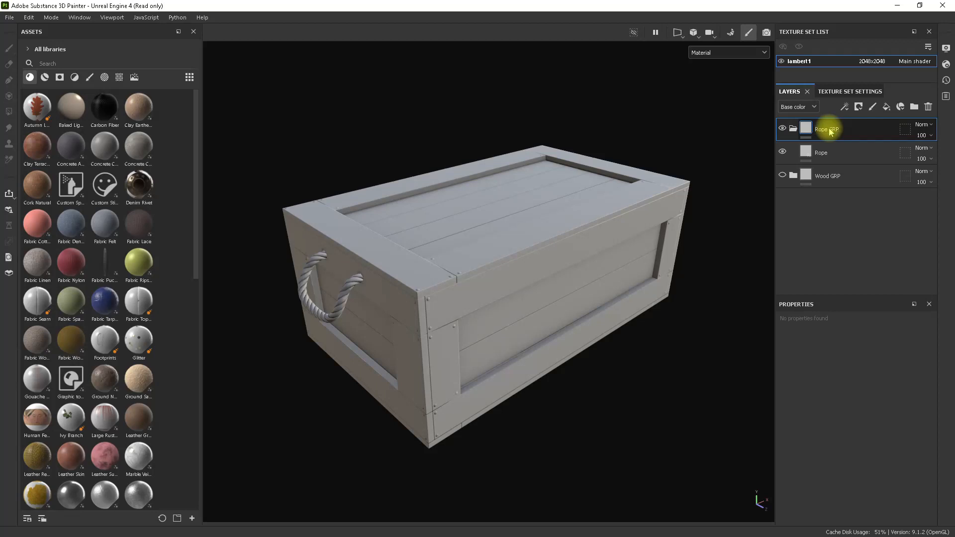
key(Return)
click(794, 129)
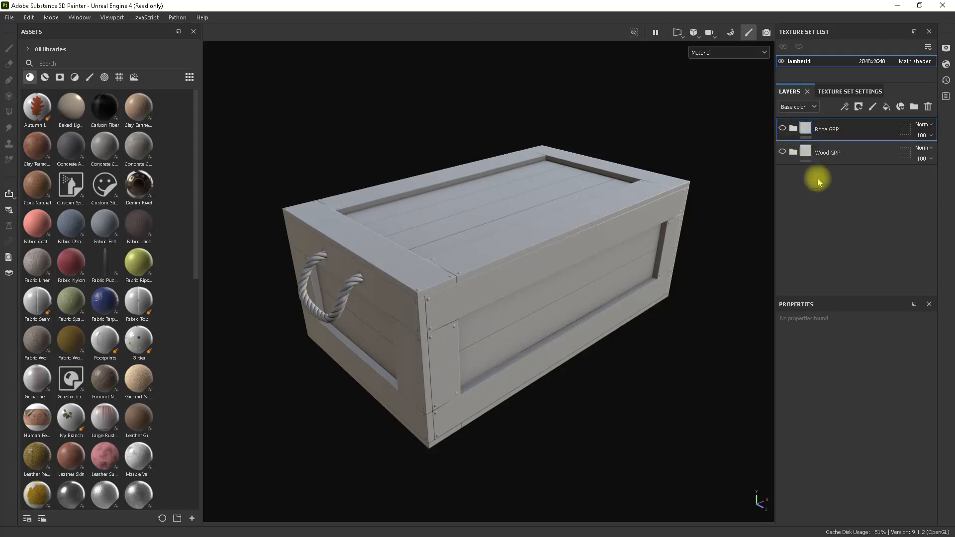
Add a fill layer named "Nails" above the Rope GRP folder.
click(886, 107)
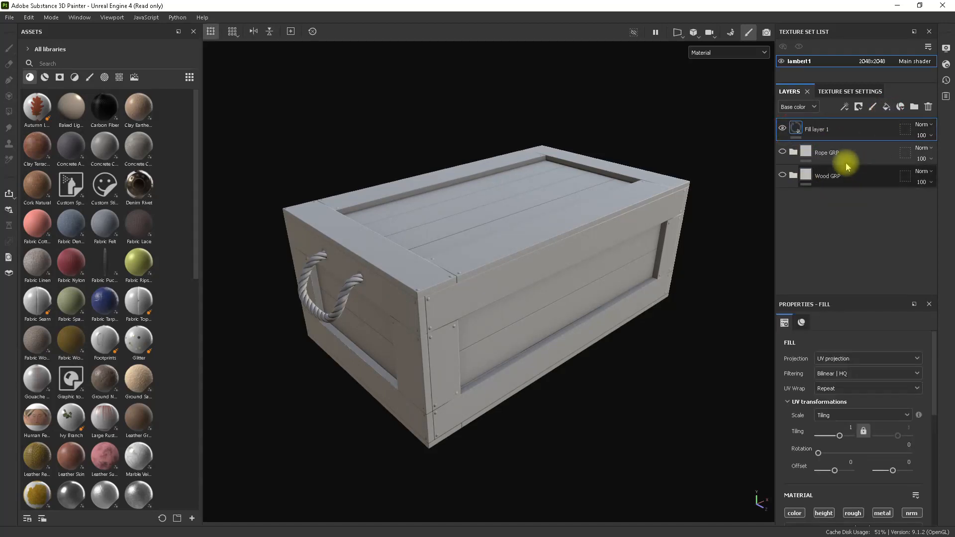
double_click(823, 130)
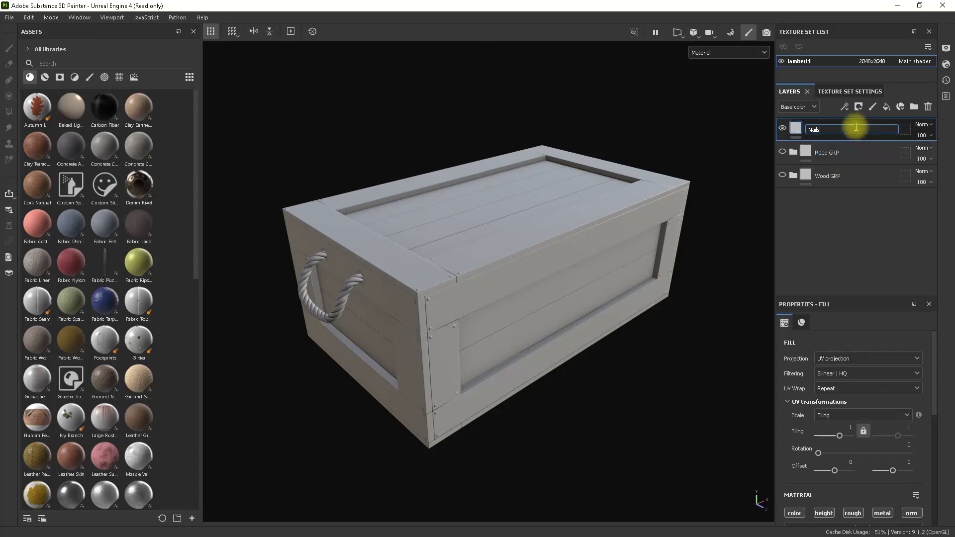
click(851, 199)
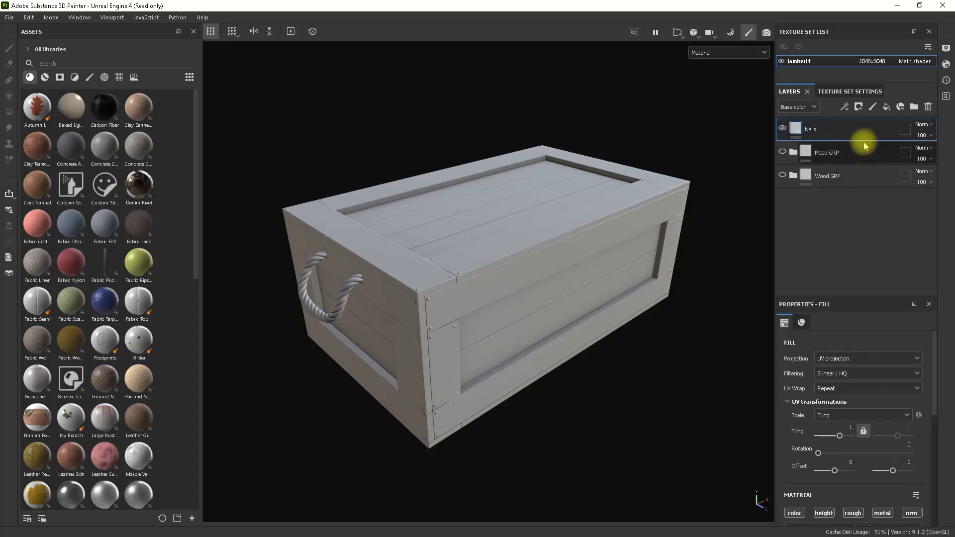
Group the Nails layer into a folder named "Nails GRP", then collapse and hide the folder.
key(ctrl+g)
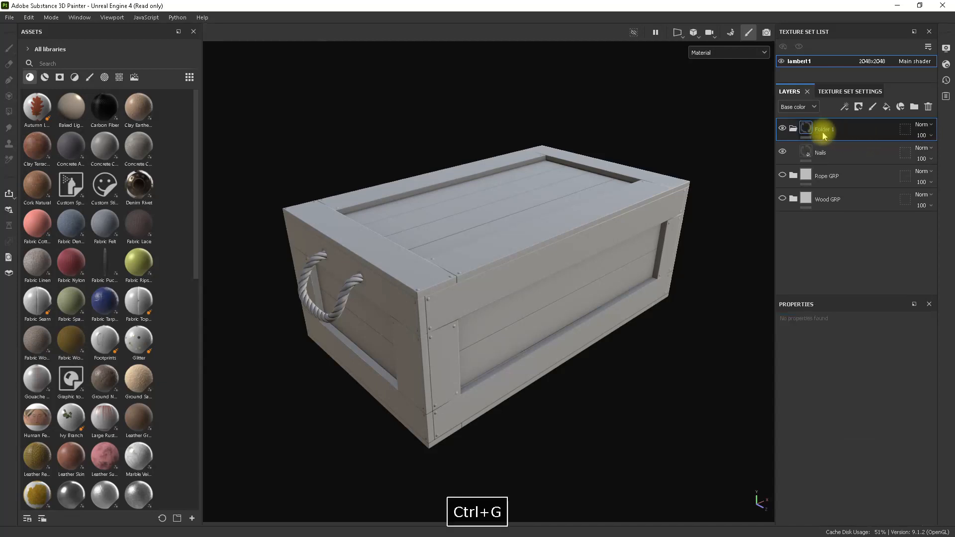
click(827, 127)
double_click(828, 129)
text(Nails GRP)
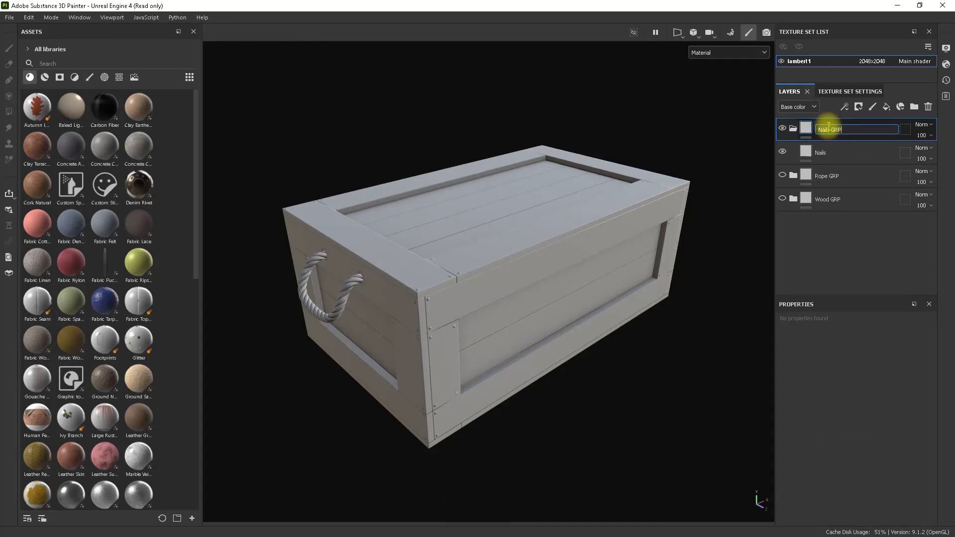
key(Return)
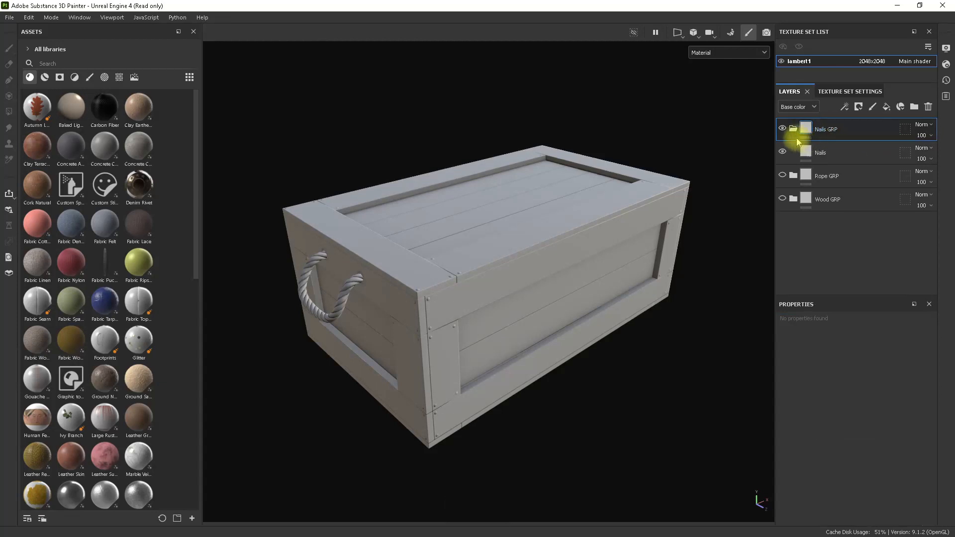
click(783, 128)
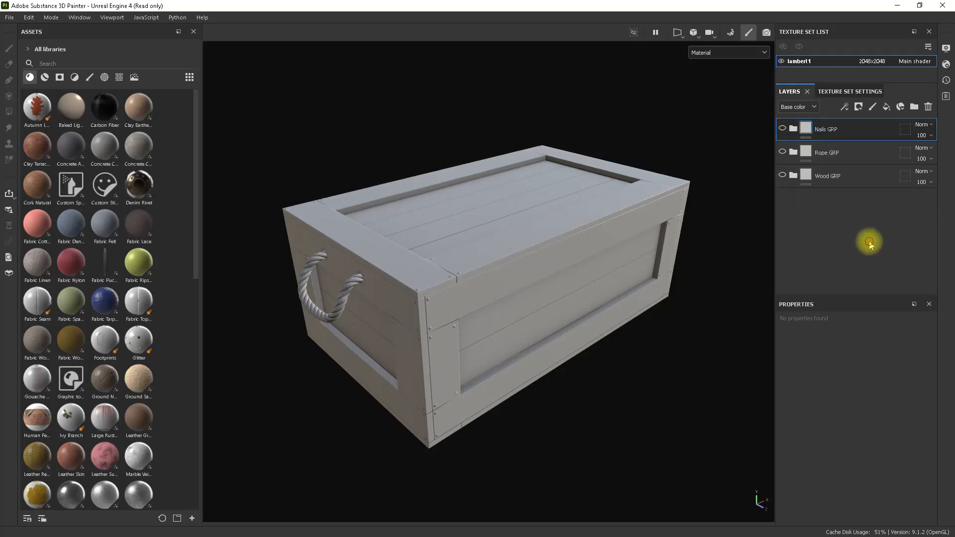
click(870, 241)
Disable the height and normal channels of the Main Wood fill layer inside the Wood GRP folder.
click(852, 177)
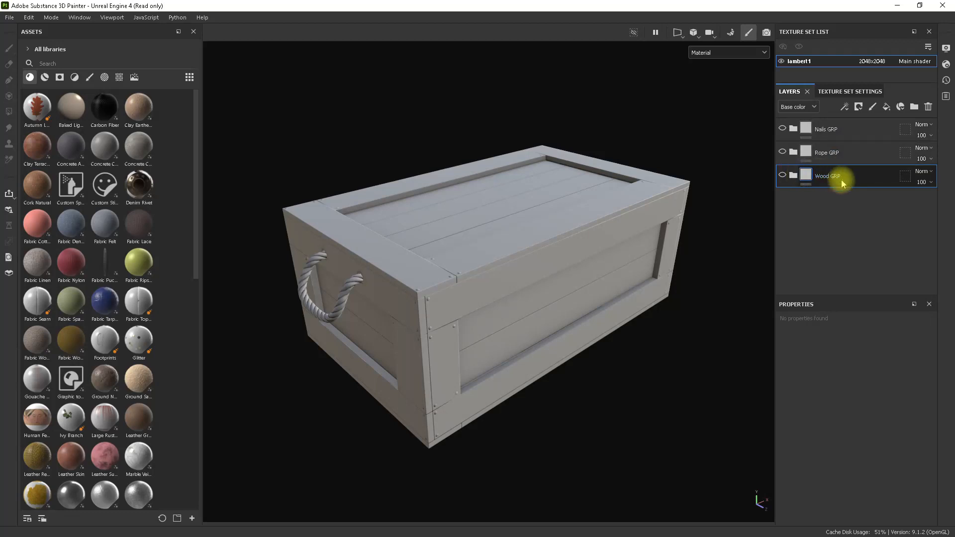
click(793, 175)
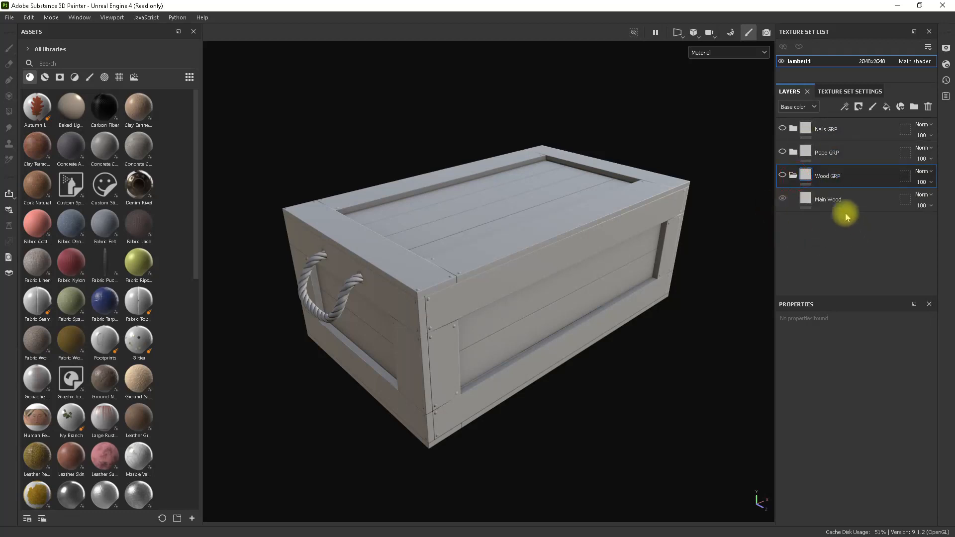
click(843, 202)
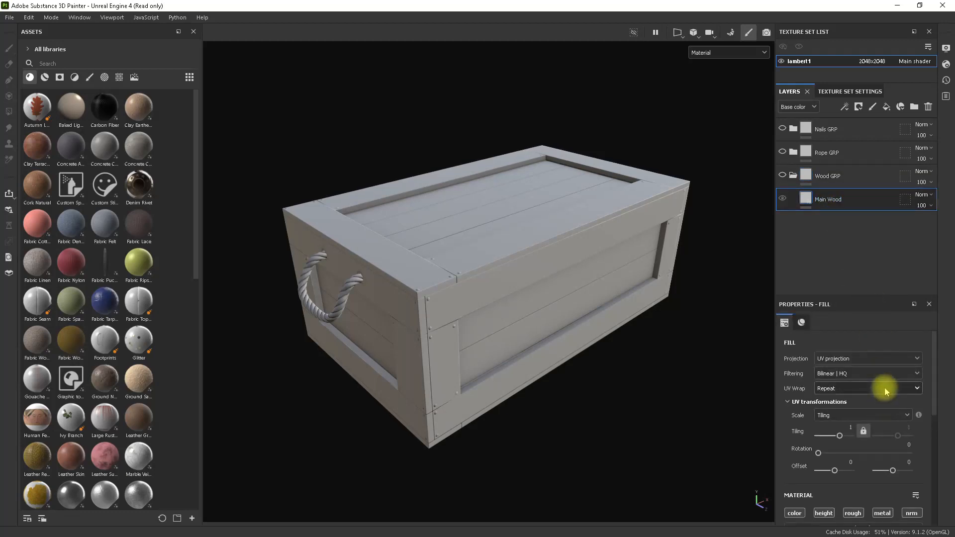
scroll(884, 389, down, 2)
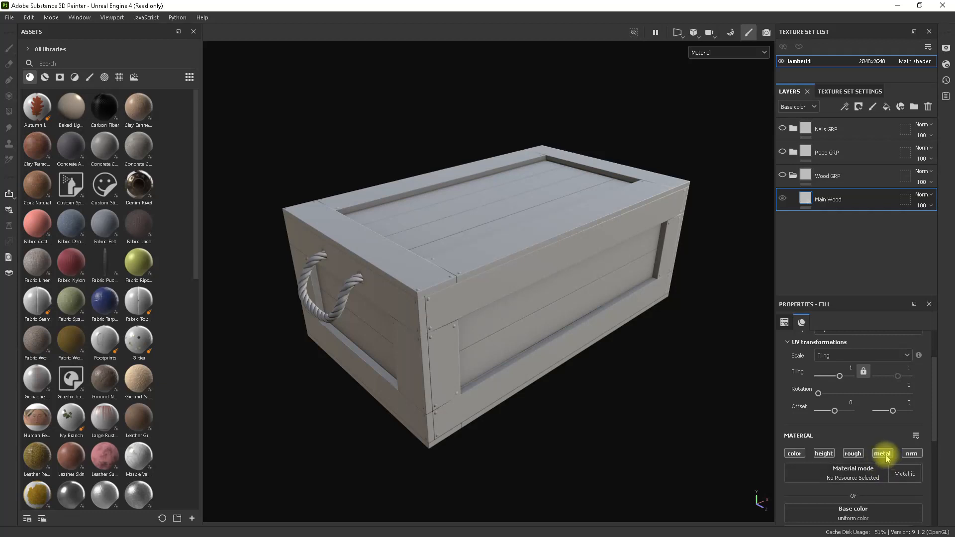
click(823, 453)
click(910, 455)
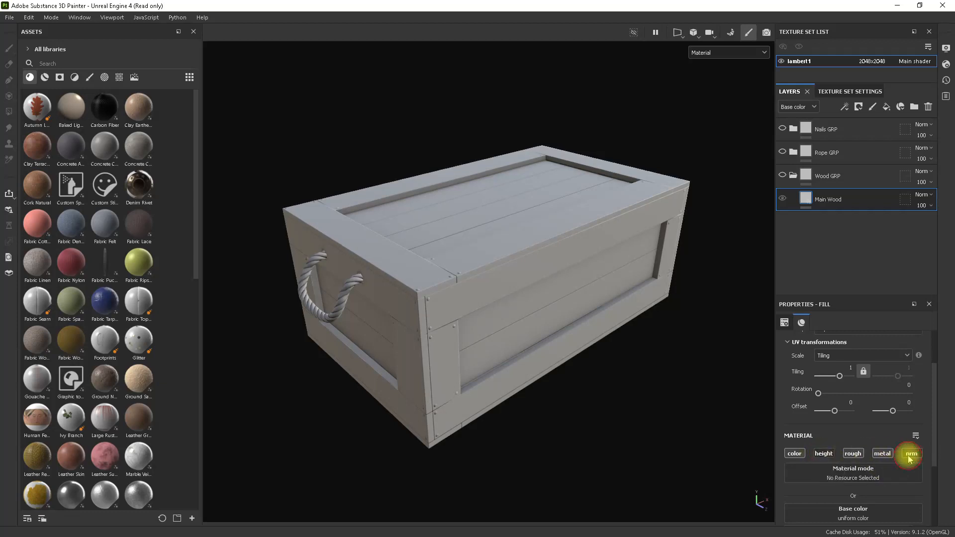
Set the Main Wood layer's base color to a dark orange-brown and make the Wood GRP folder visible.
scroll(908, 455, down, 3)
click(843, 471)
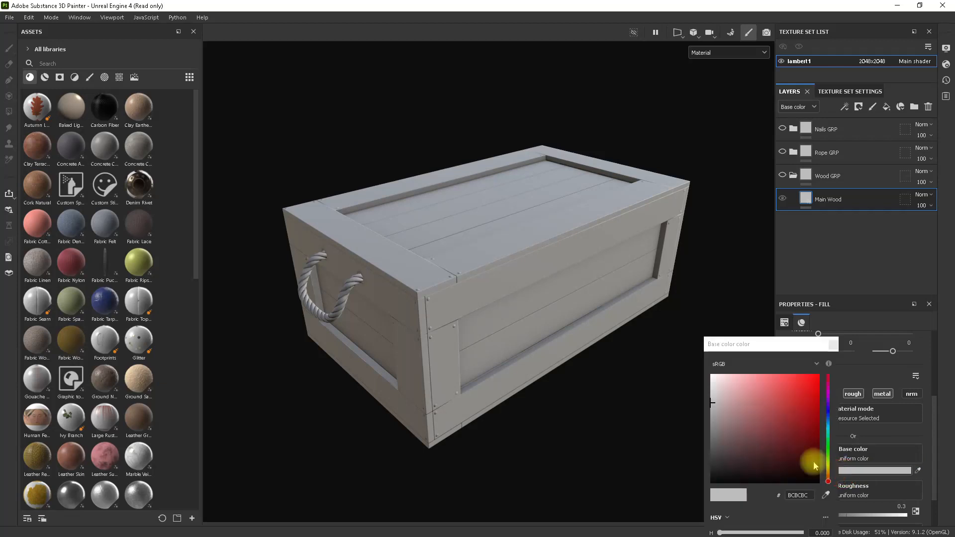
drag(776, 451, 793, 455)
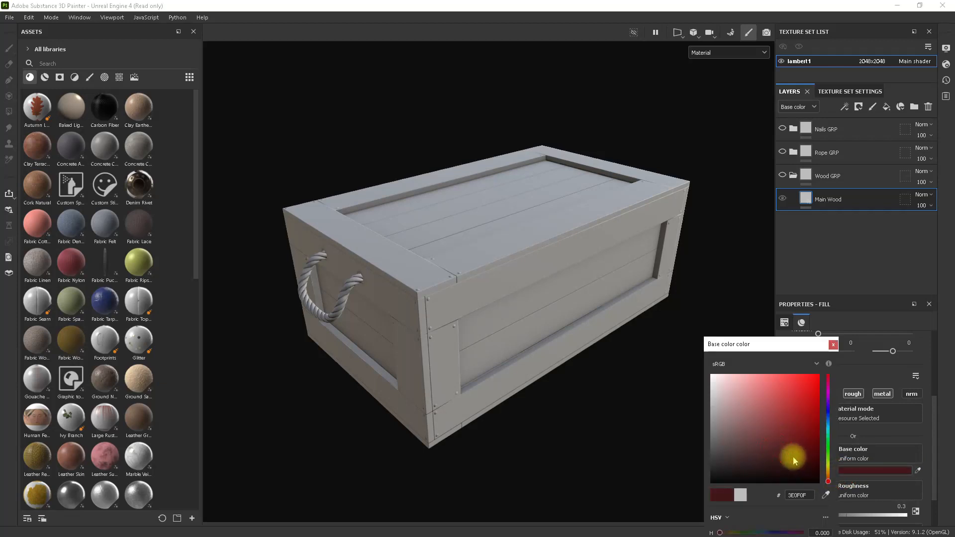
mouse_move(827, 485)
mouse_down()
mouse_move(830, 477)
mouse_move(800, 461)
mouse_up()
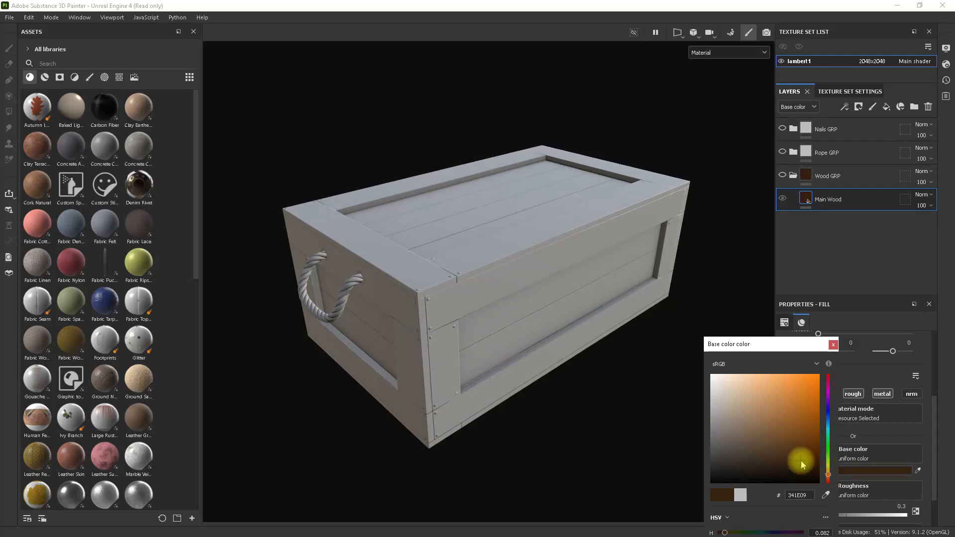
click(861, 263)
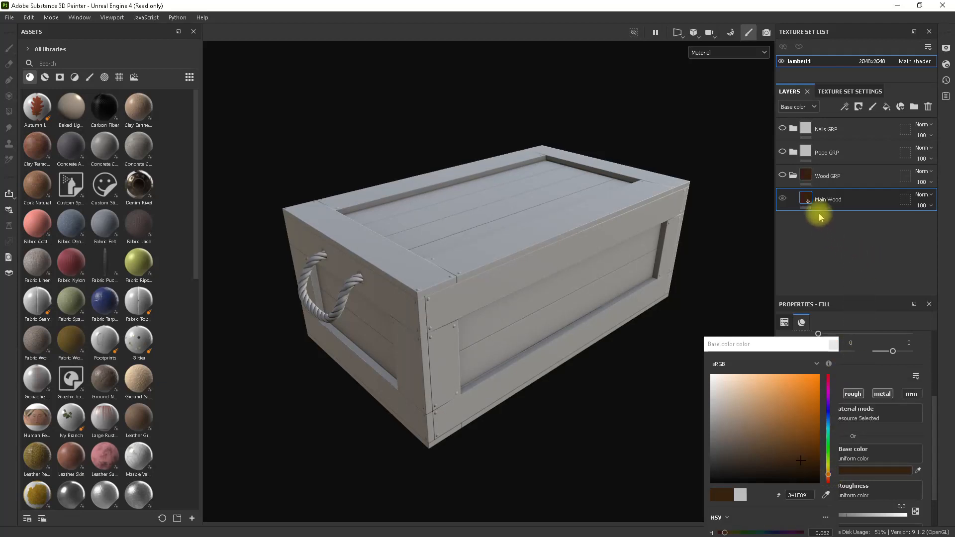
click(783, 175)
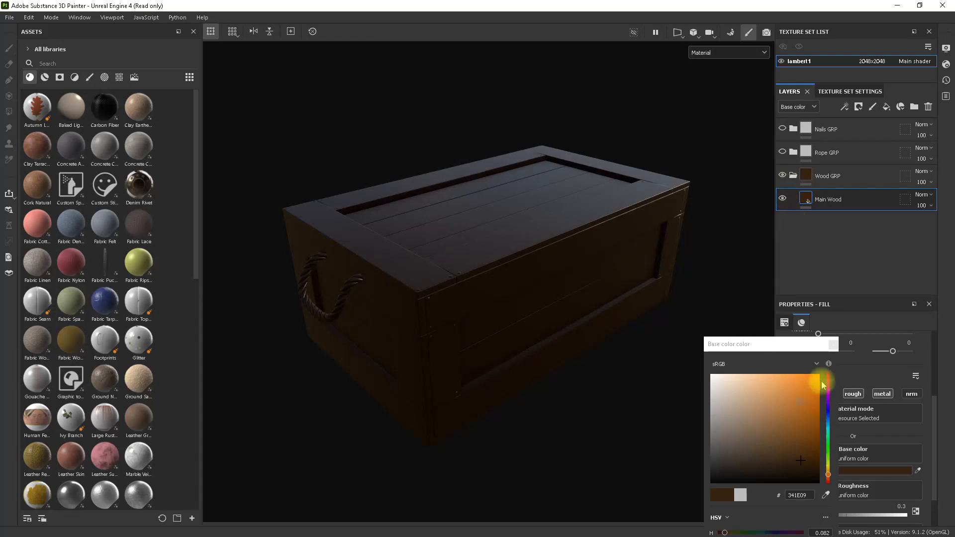
mouse_move(801, 461)
mouse_down()
mouse_move(797, 451)
mouse_move(826, 478)
mouse_move(827, 462)
mouse_move(828, 471)
mouse_move(791, 454)
mouse_move(801, 438)
mouse_move(795, 447)
mouse_move(828, 475)
mouse_up()
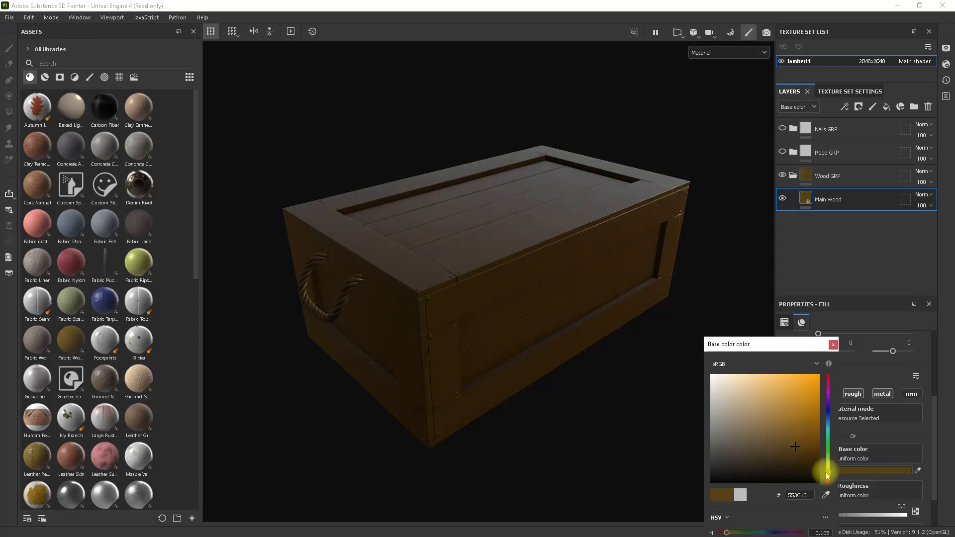
click(833, 344)
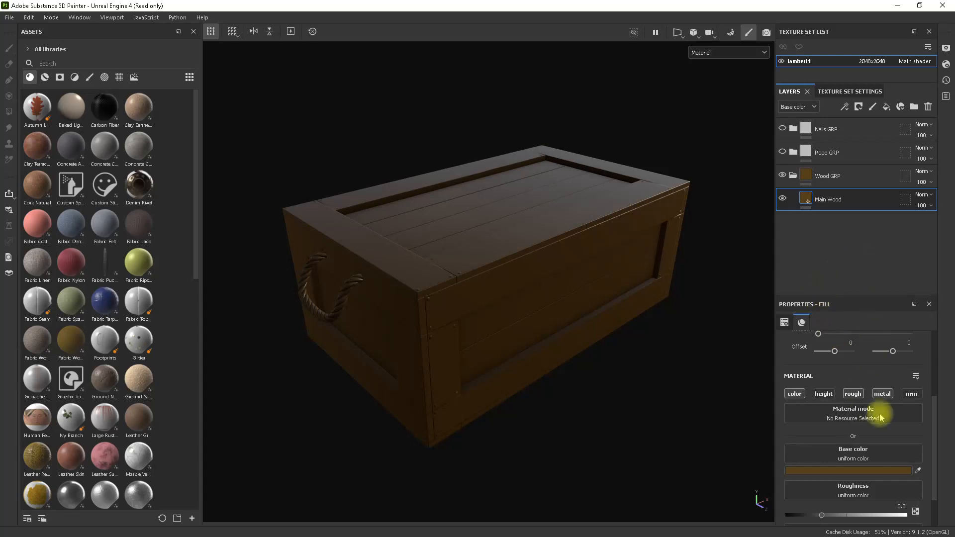
Set the Main Wood layer's roughness to 0.4 and inspect the crate from another angle.
scroll(885, 428, down, 2)
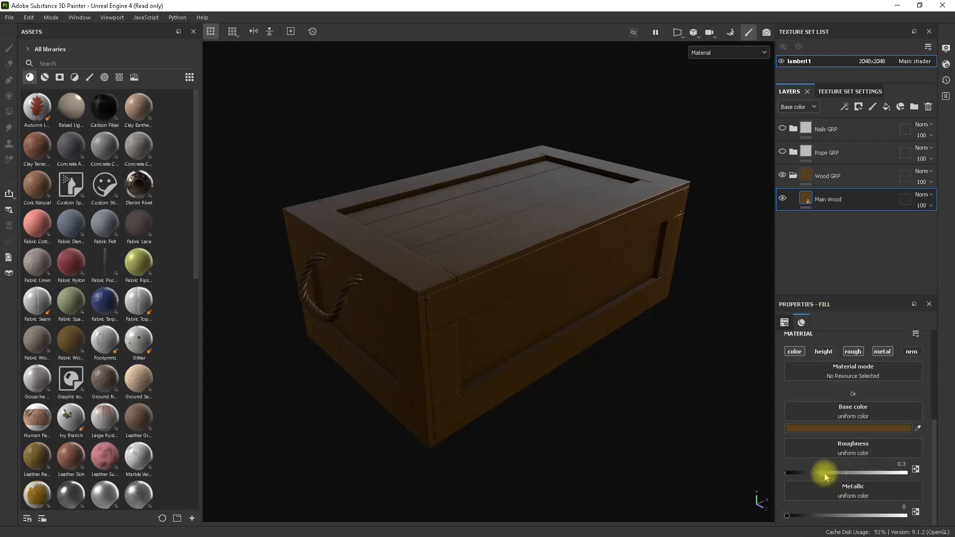
mouse_move(824, 473)
mouse_down()
mouse_move(787, 472)
mouse_move(839, 475)
mouse_up()
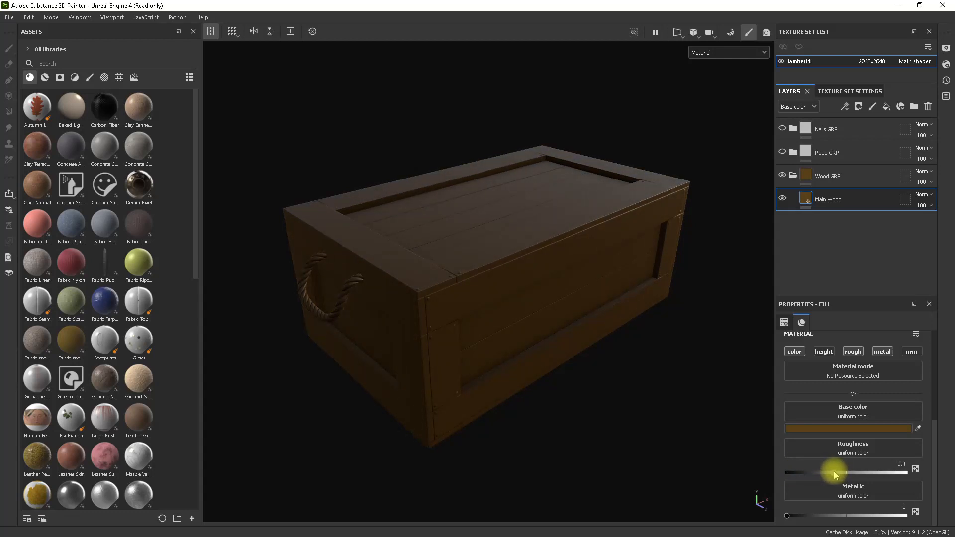
mouse_move(584, 351)
alt+mouse_down()
mouse_move(693, 408)
mouse_move(716, 362)
mouse_move(605, 359)
mouse_move(533, 305)
mouse_move(550, 258)
alt+mouse_up()
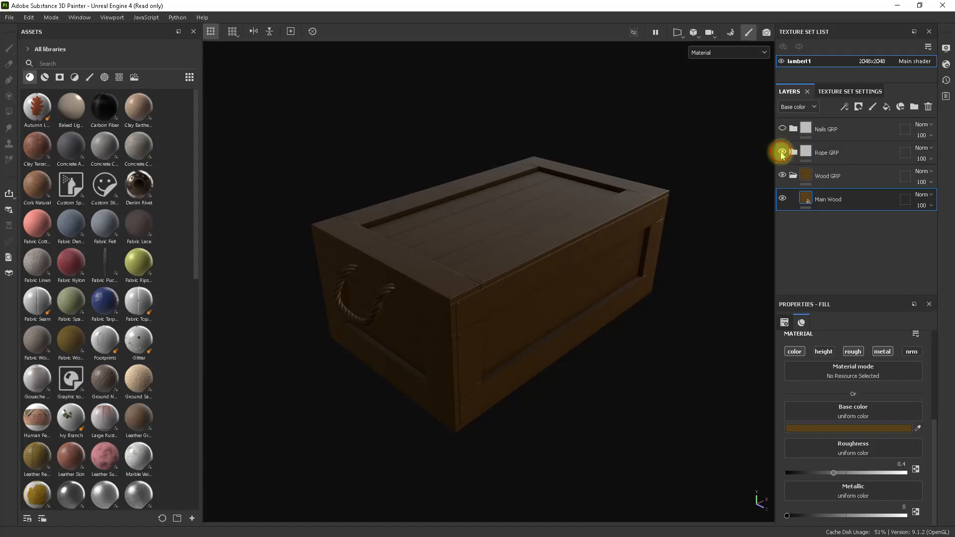
Expand the Rope GRP folder and disable the height and normal channels of its Rope fill layer.
click(827, 153)
click(794, 153)
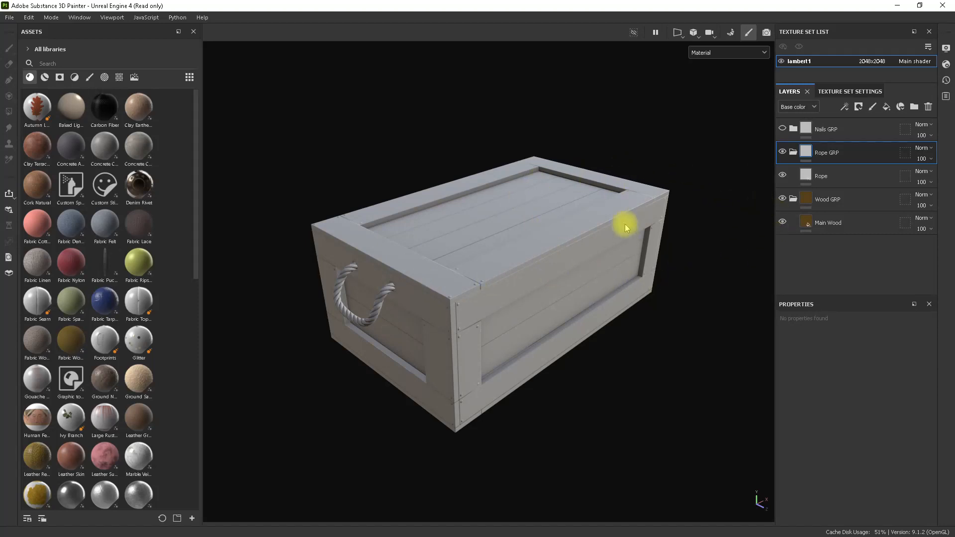
click(841, 179)
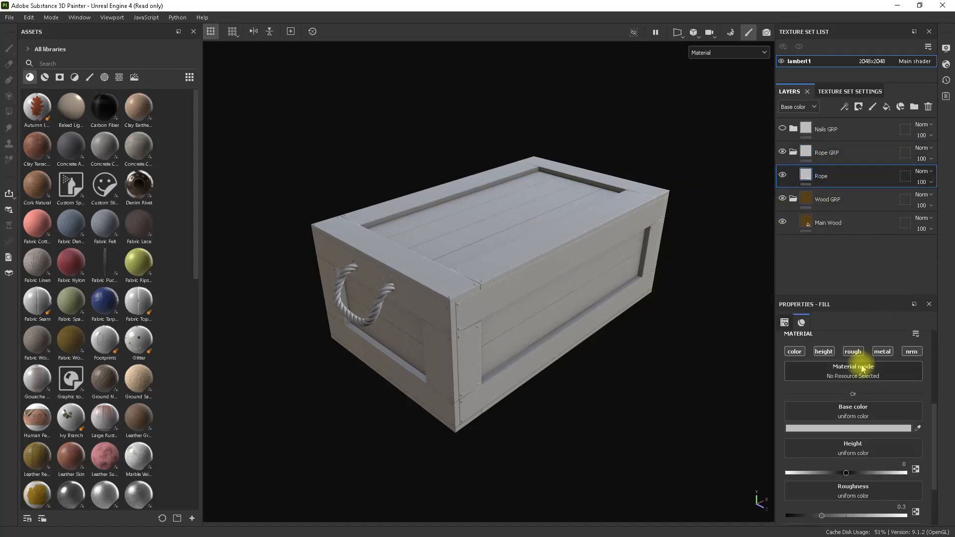
click(823, 351)
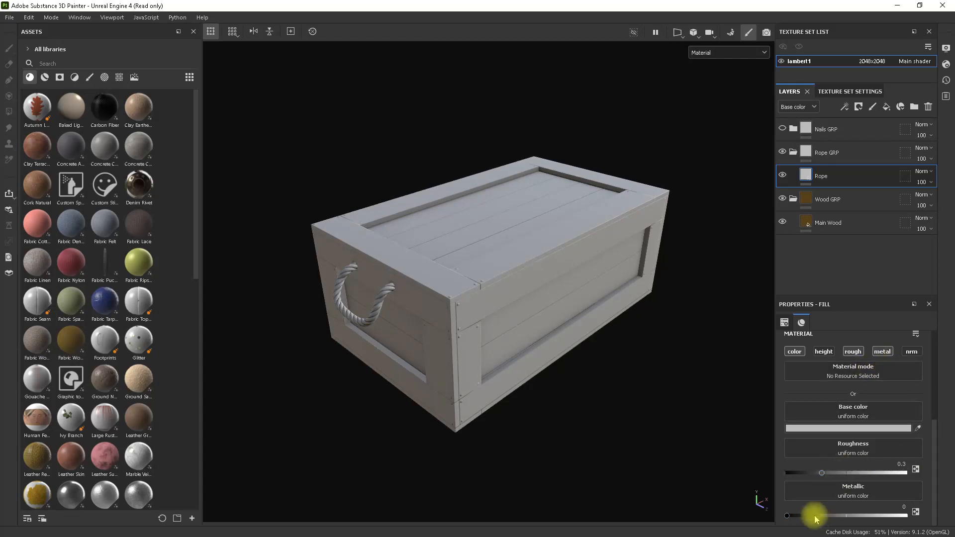
Set the Rope layer's roughness to about 0.91 and its base color to a dark yellow-brown.
drag(821, 472, 898, 474)
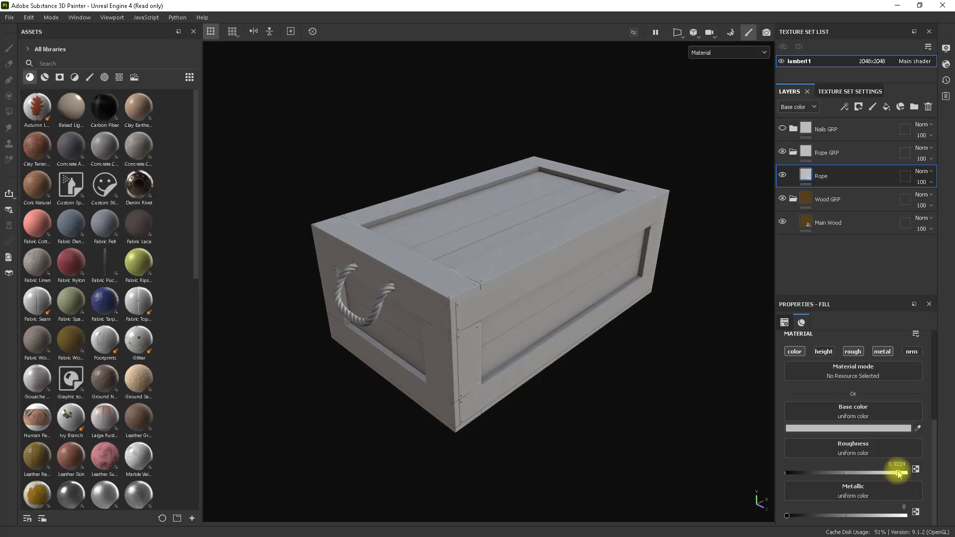
click(846, 428)
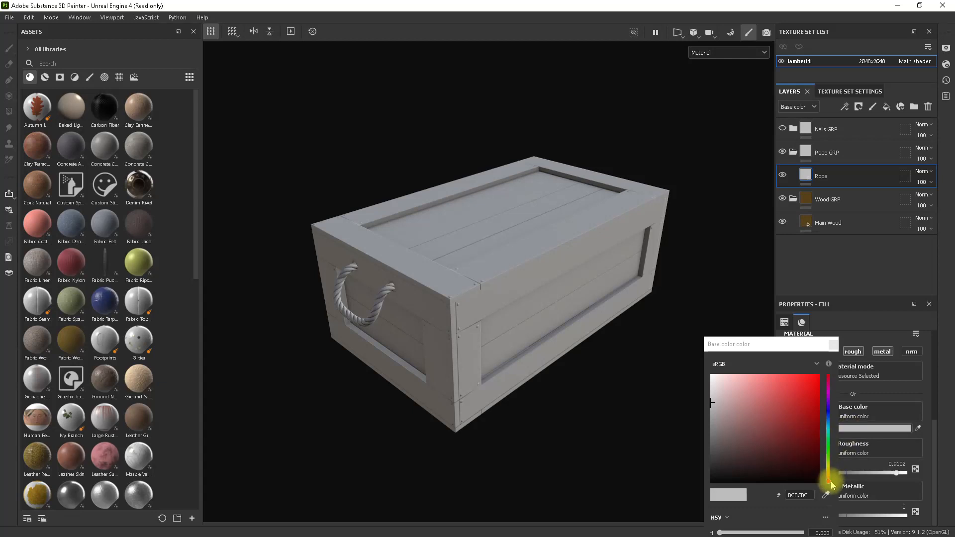
drag(828, 481, 784, 441)
click(799, 458)
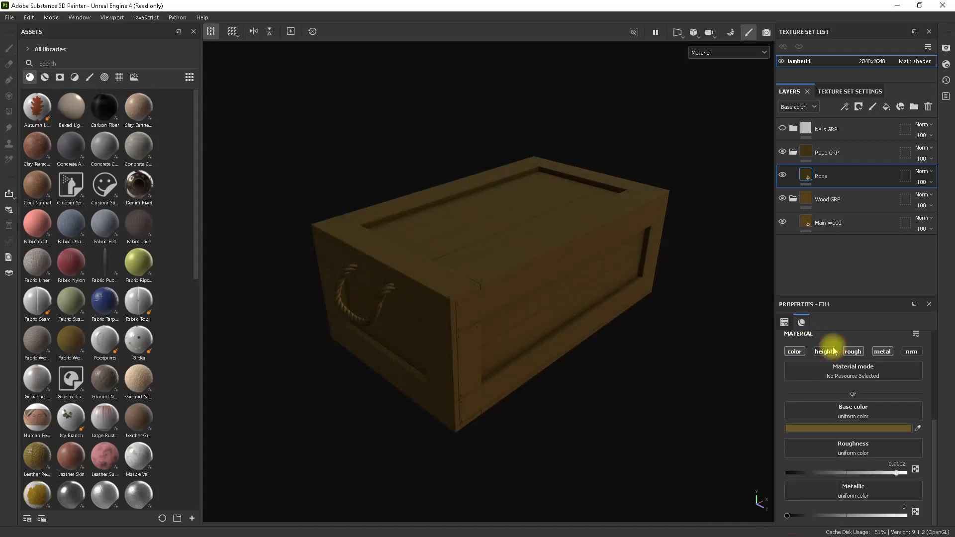
click(833, 344)
Make the Nails GRP folder visible, expand it, and disable the height and normal channels of its Nails fill layer.
click(796, 131)
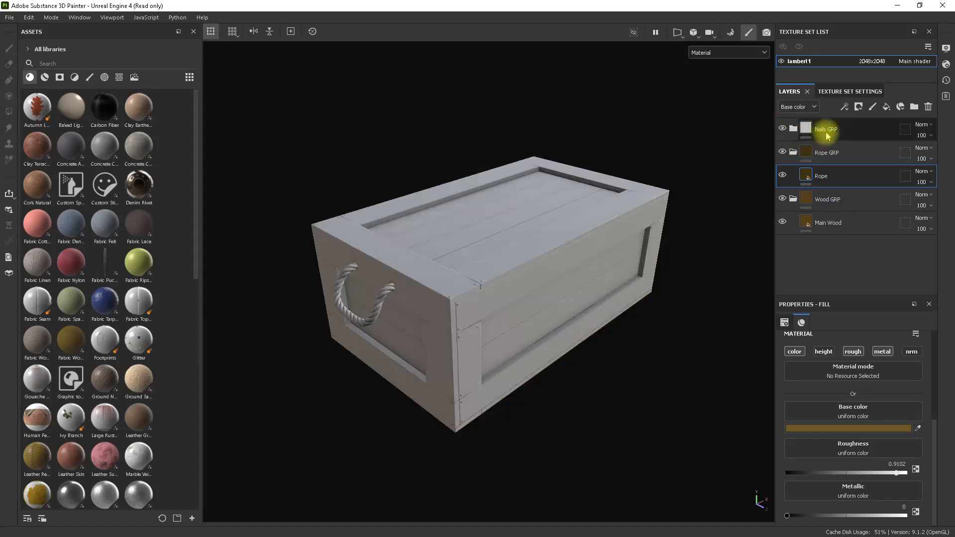
click(793, 129)
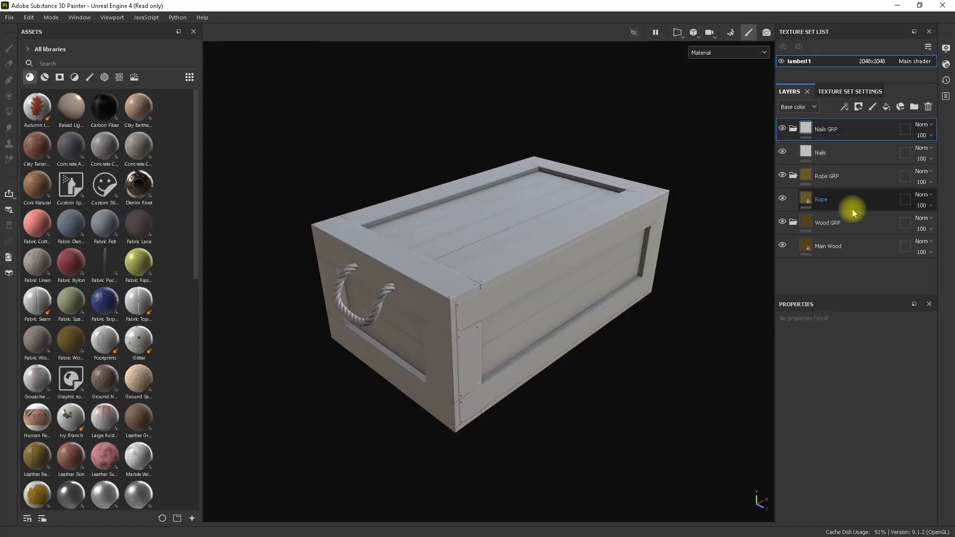
click(848, 158)
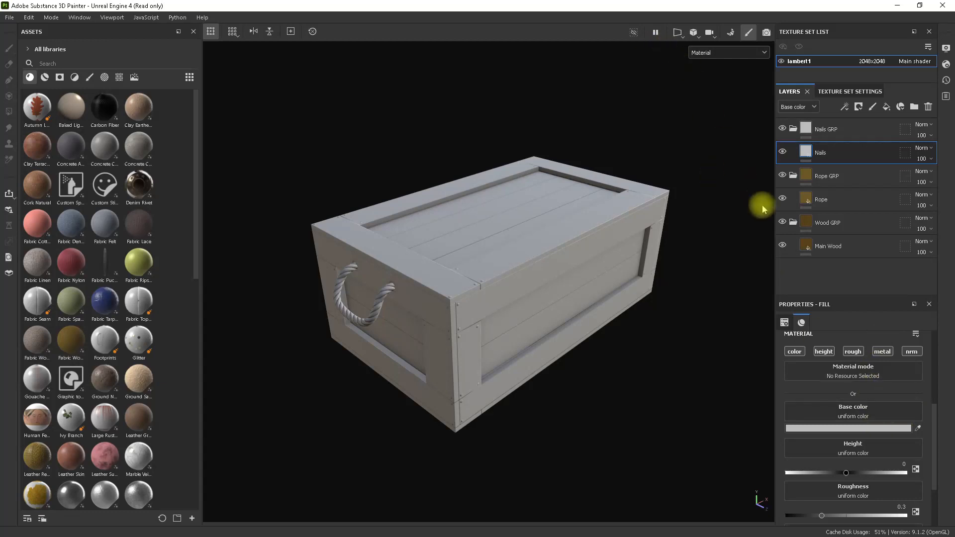
click(823, 351)
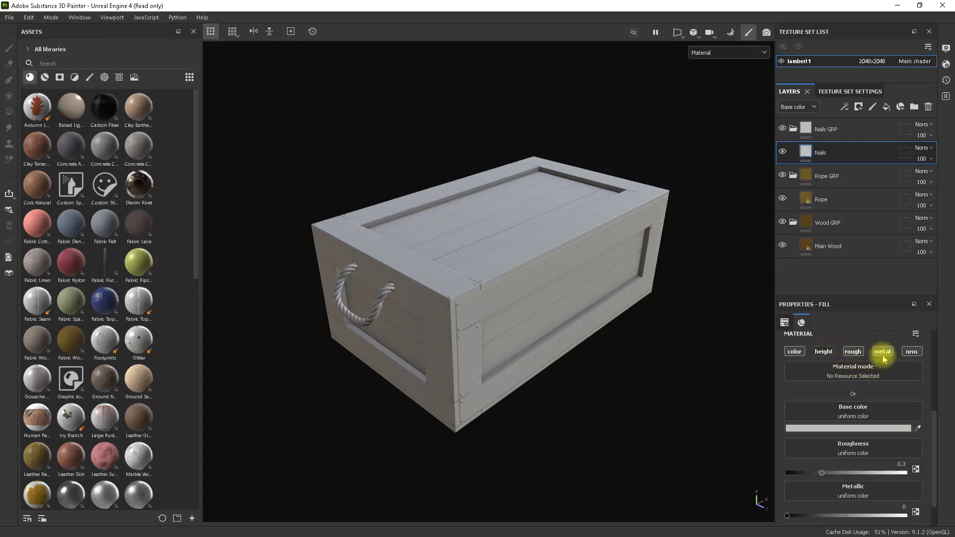
click(911, 351)
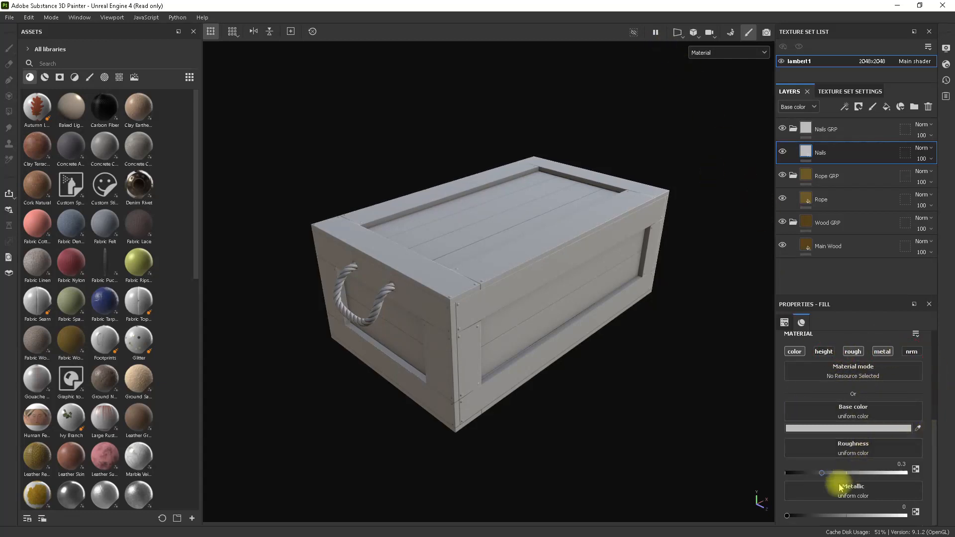
Set the Nails layer's metallic to 1 and its roughness to about 0.29.
drag(787, 515, 905, 515)
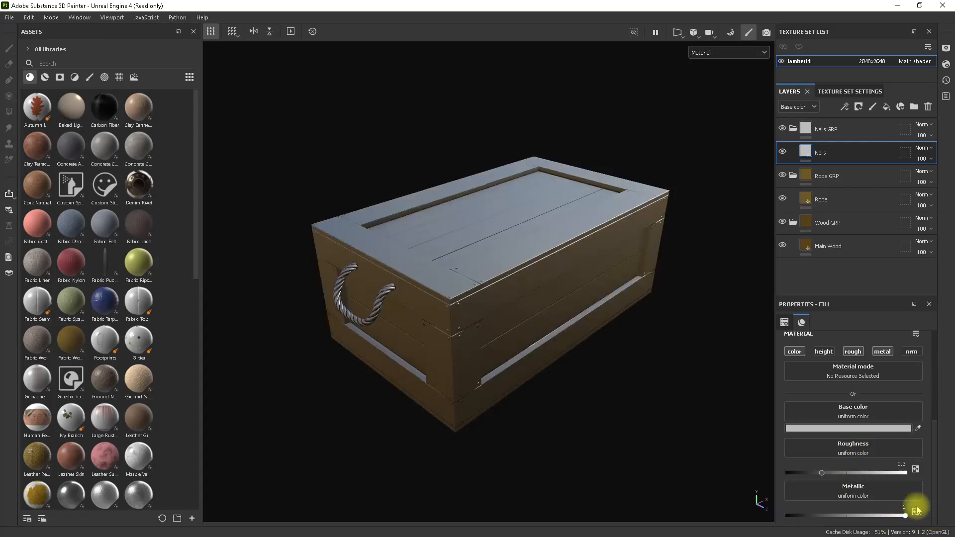
alt+drag(625, 398, 640, 368)
alt+right_drag(555, 336, 748, 398)
alt+drag(630, 372, 561, 311)
alt+right_drag(561, 311, 560, 310)
alt+middle_drag(560, 310, 567, 311)
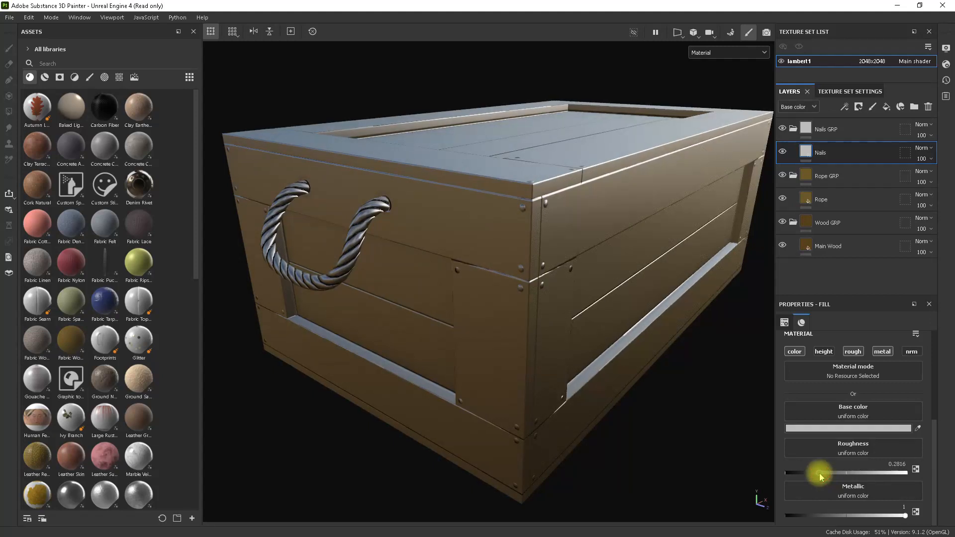
Set the Nails layer's base color to a dark gold, hex 69500A.
click(826, 428)
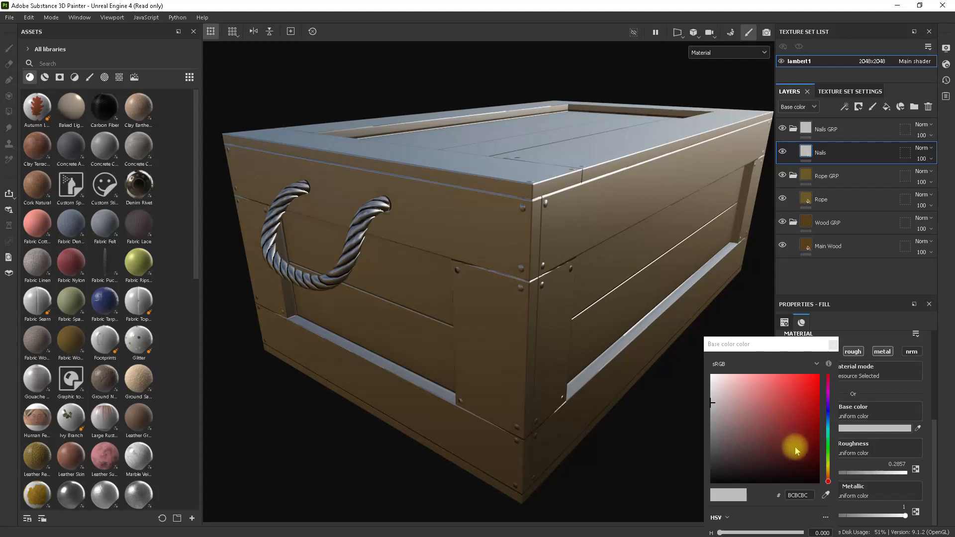
click(829, 465)
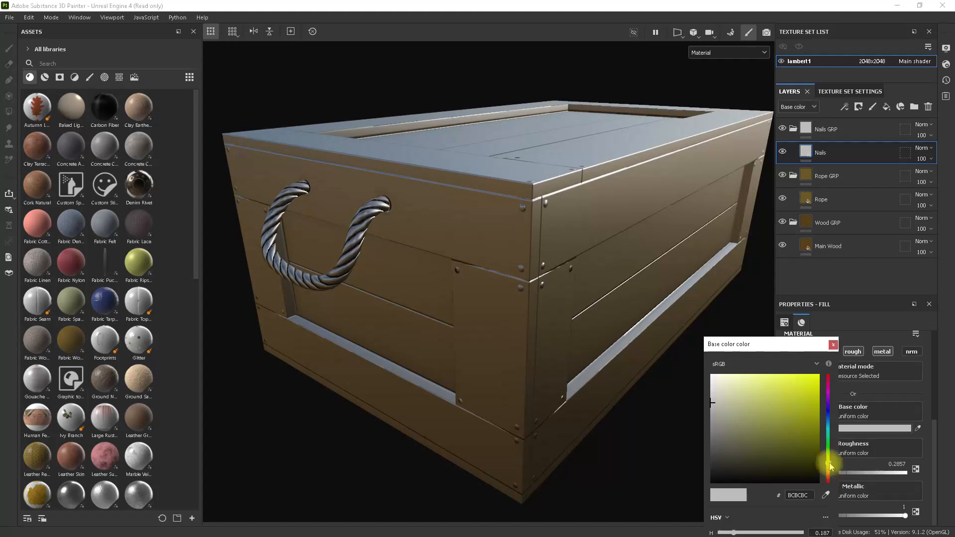
drag(828, 467, 827, 473)
mouse_move(799, 434)
mouse_down()
mouse_move(810, 437)
mouse_move(804, 445)
mouse_move(809, 436)
mouse_up()
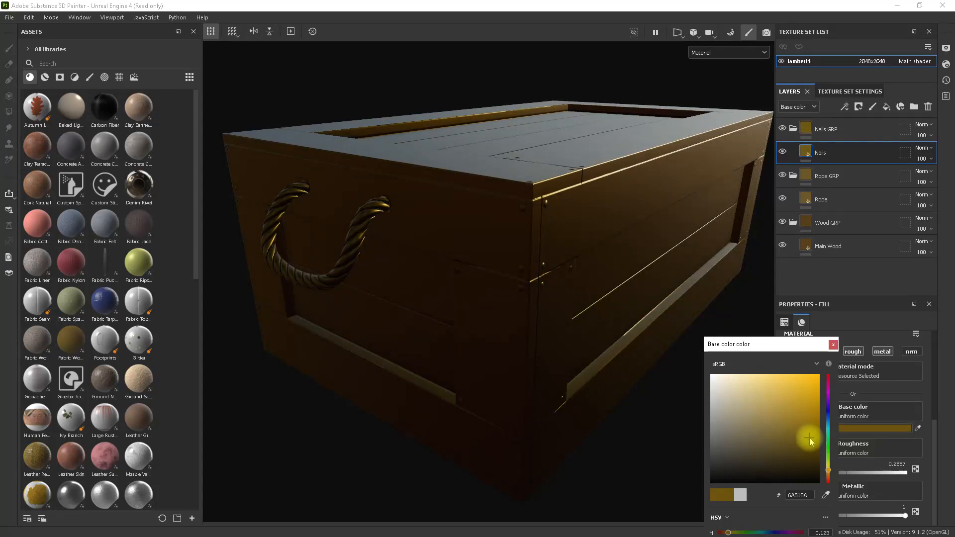
click(833, 344)
alt+drag(652, 394, 548, 292)
alt+right_drag(548, 292, 497, 228)
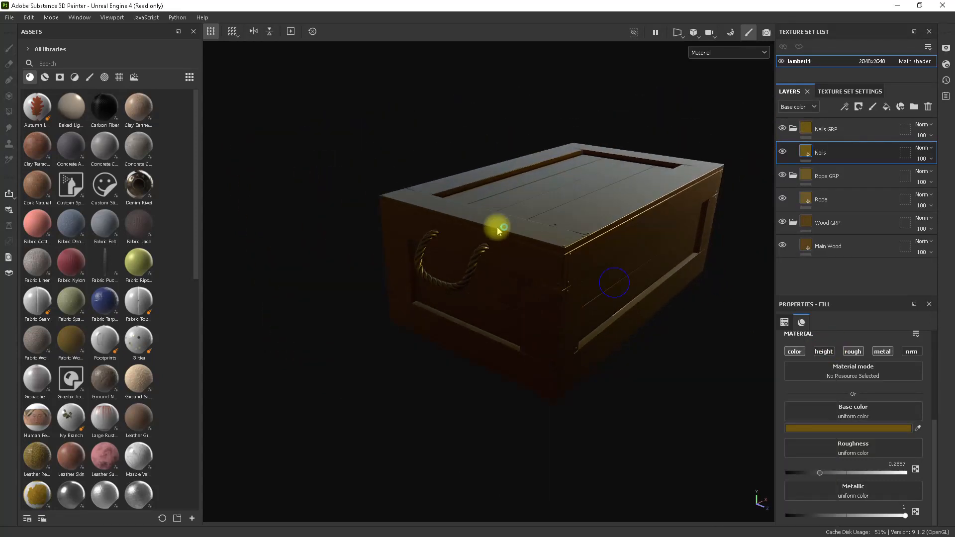
alt+drag(497, 228, 566, 313)
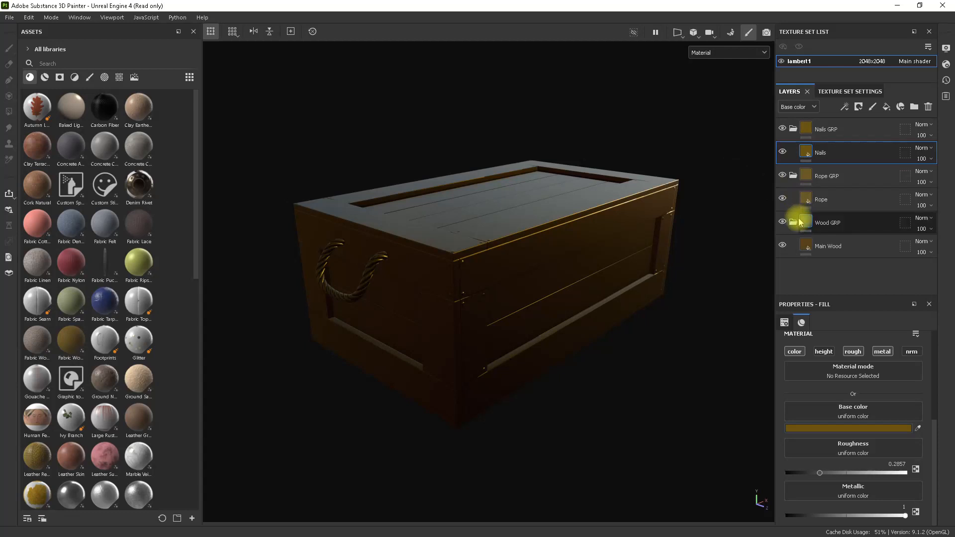
mouse_move(800, 223)
click(840, 133)
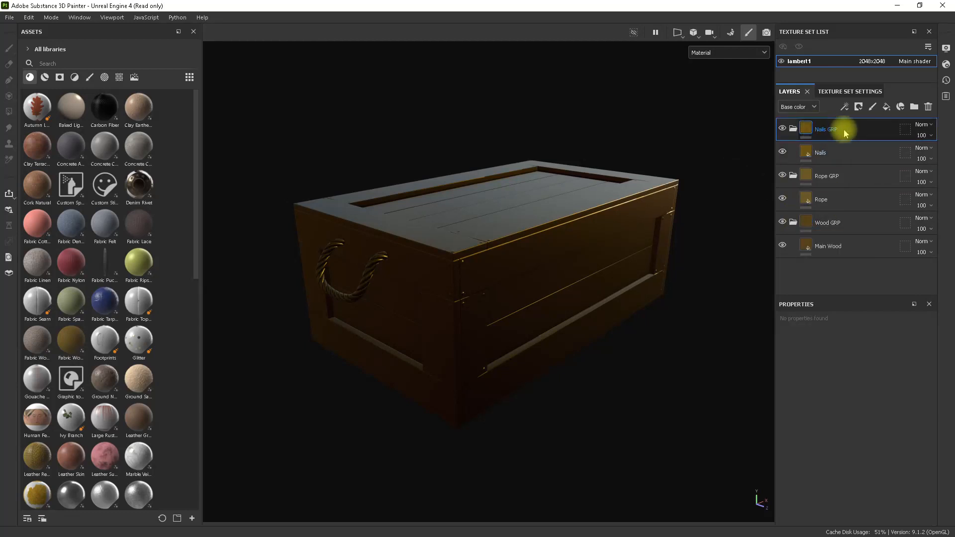
right_click(843, 133)
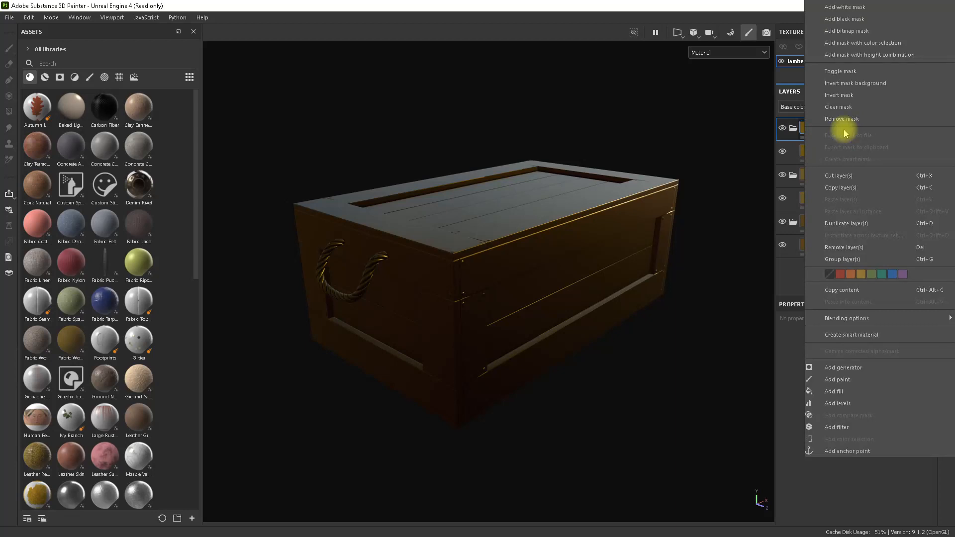
click(582, 245)
Examine the nail heads near the crate's upper corner up close from several angles.
alt+right_drag(541, 192, 696, 313)
alt+drag(507, 268, 687, 219)
alt+middle_drag(686, 220, 600, 187)
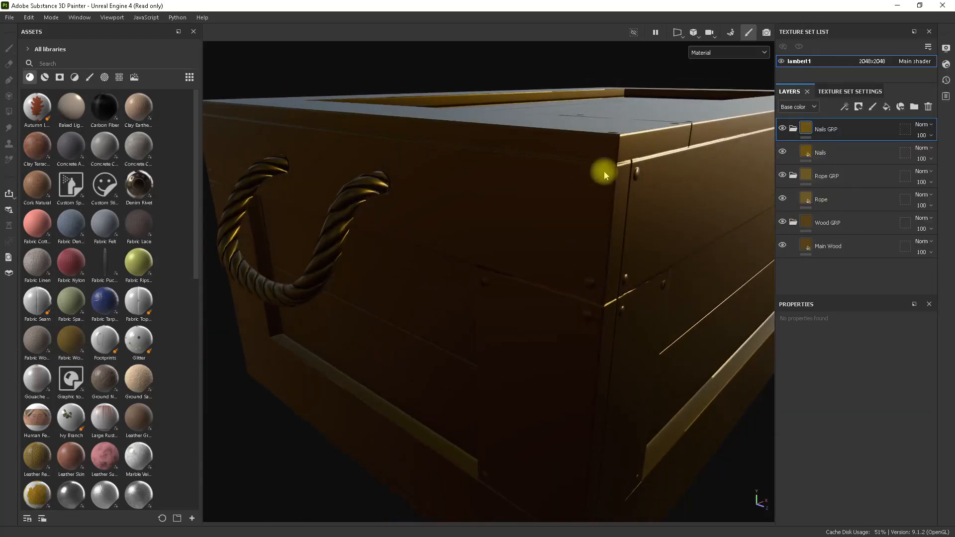
alt+drag(625, 206, 646, 211)
alt+right_drag(646, 210, 542, 202)
alt+drag(587, 219, 498, 213)
alt+right_drag(499, 213, 802, 292)
alt+drag(801, 292, 652, 252)
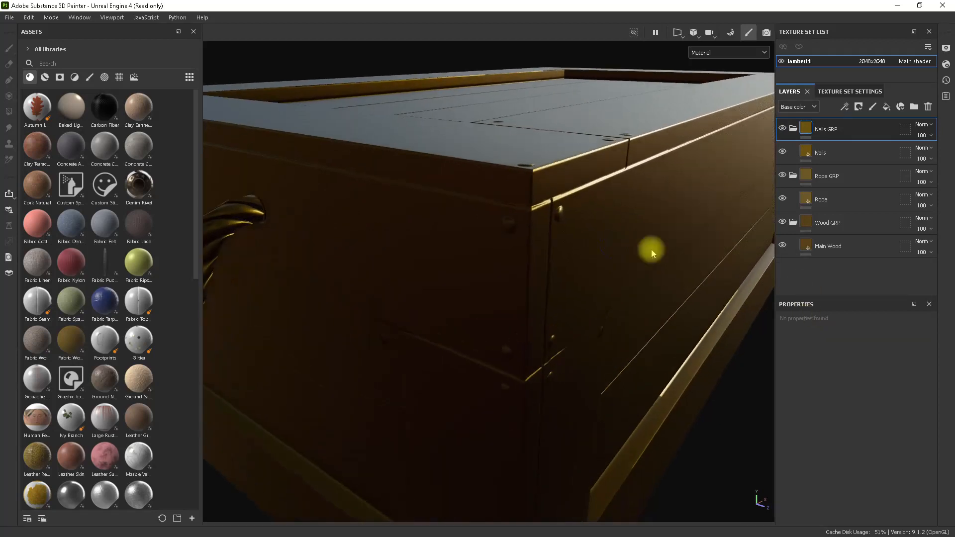
alt+right_drag(652, 252, 665, 297)
alt+drag(665, 297, 603, 297)
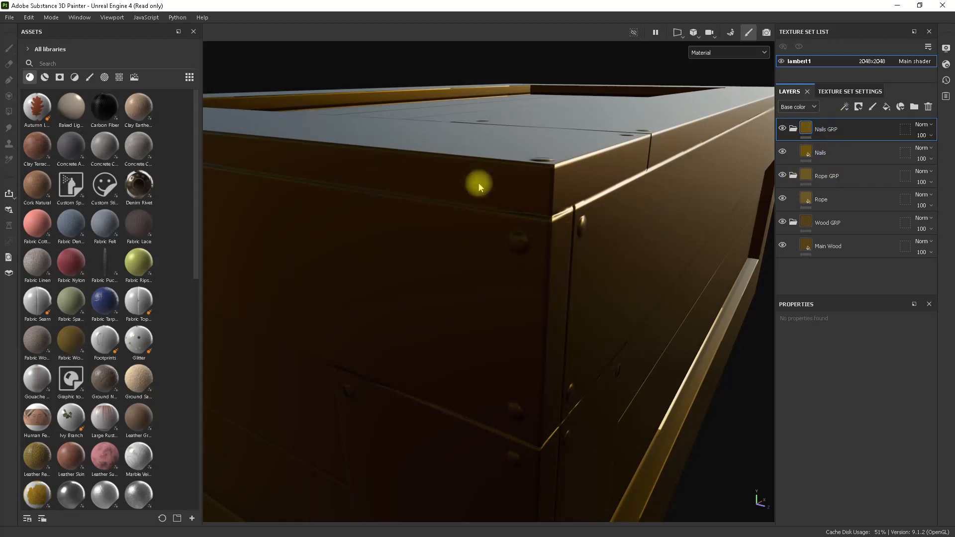
Check the ID map's color source in the mesh map baking settings and return to painting mode.
click(730, 32)
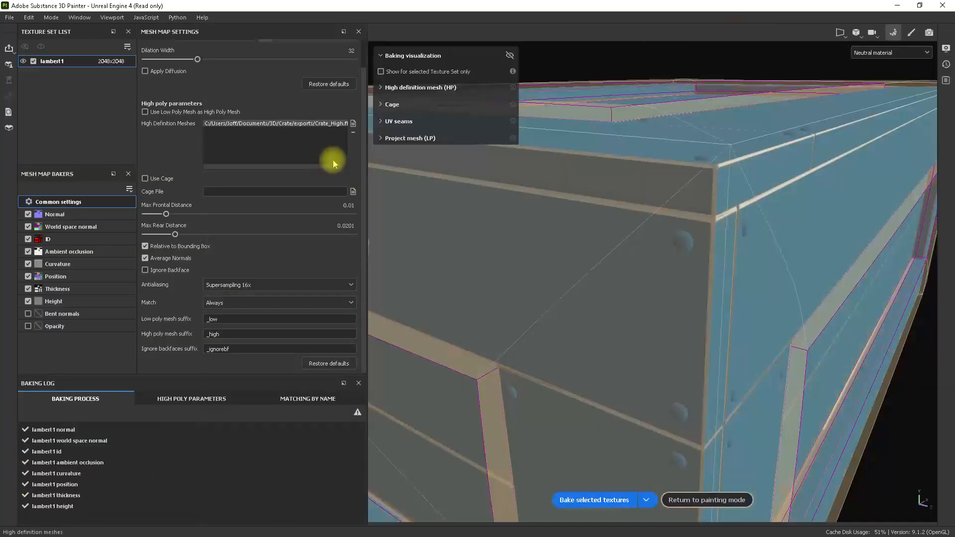
click(67, 239)
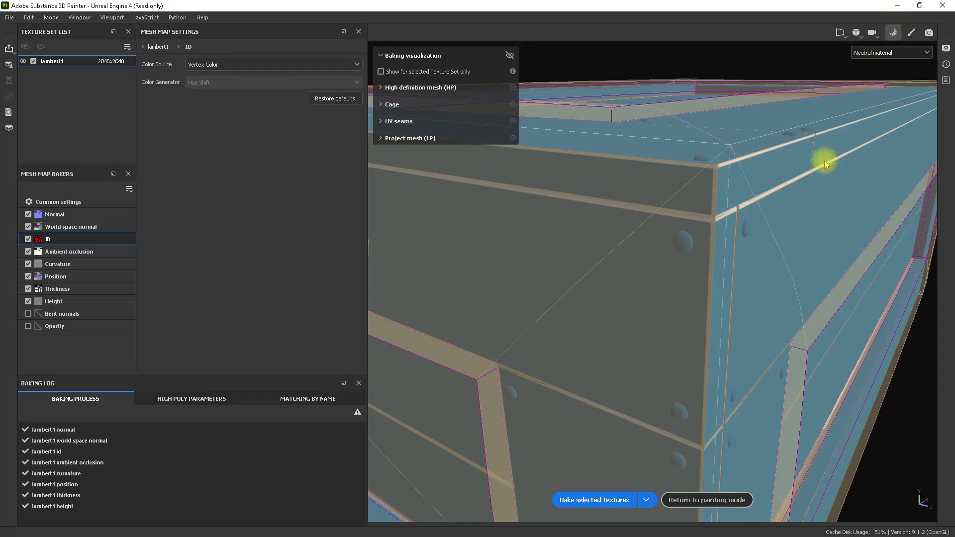
click(716, 499)
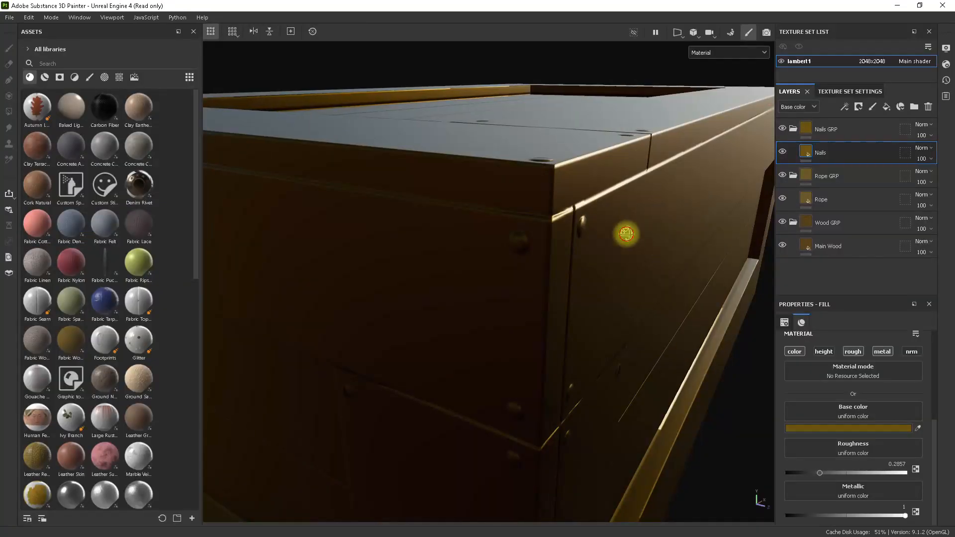
Add a color selection mask to the Nails GRP folder and pick the orange ID color of a nail on the crate.
click(829, 131)
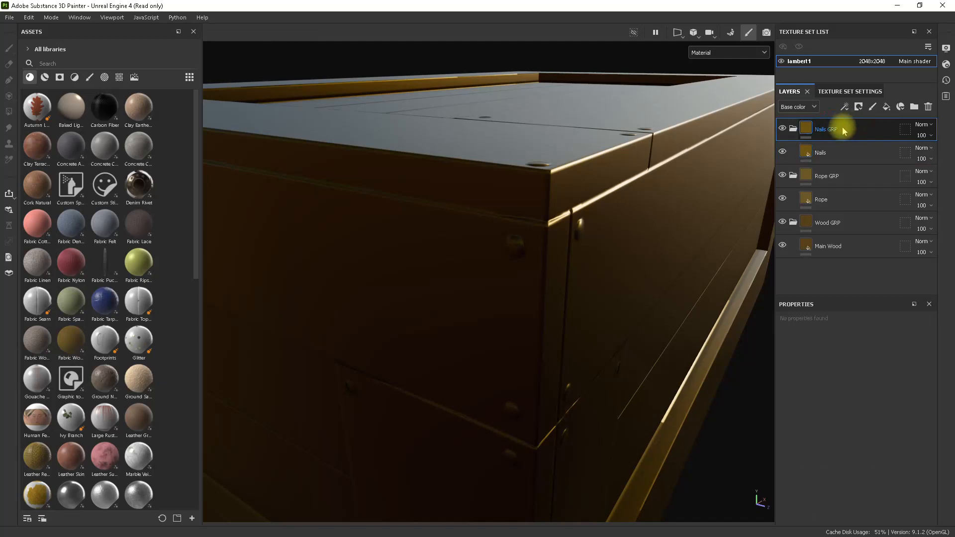
right_click(844, 131)
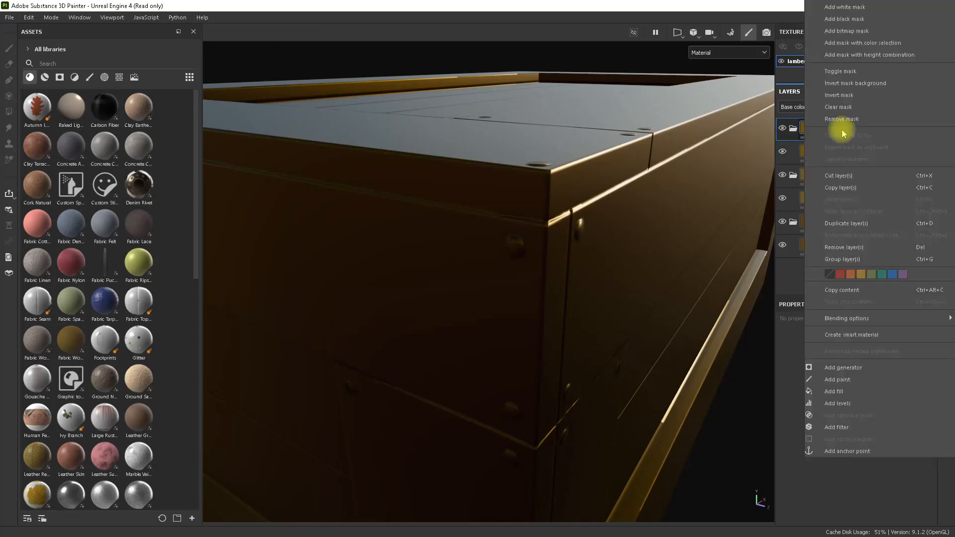
click(876, 43)
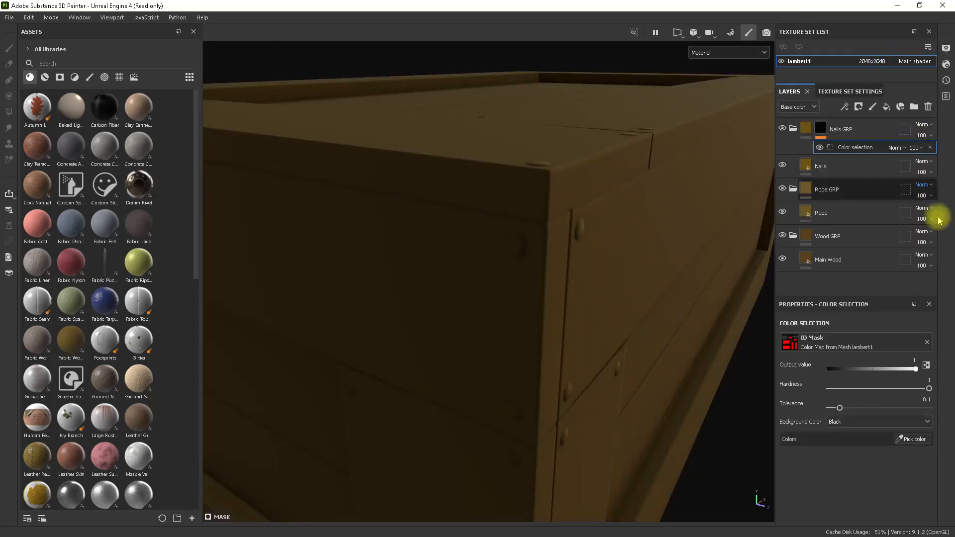
click(913, 439)
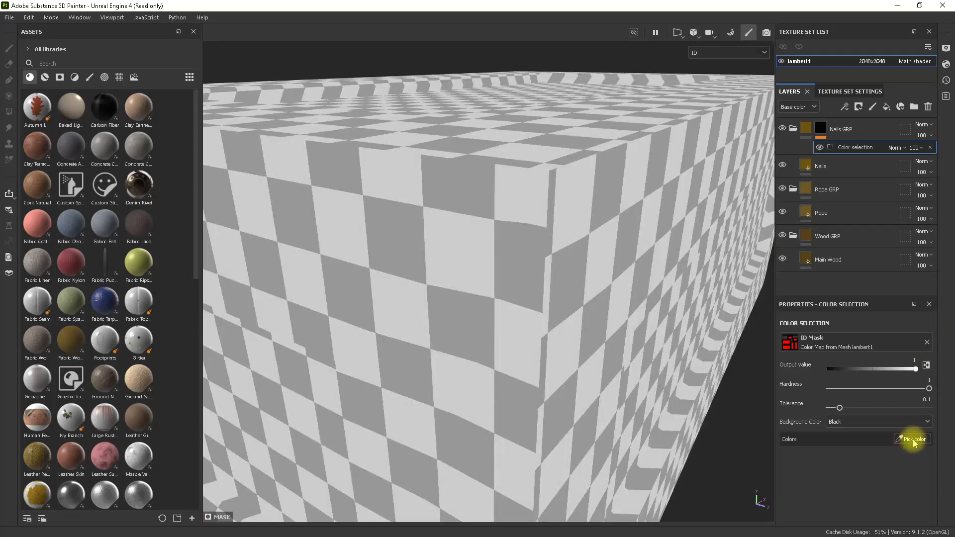
click(517, 241)
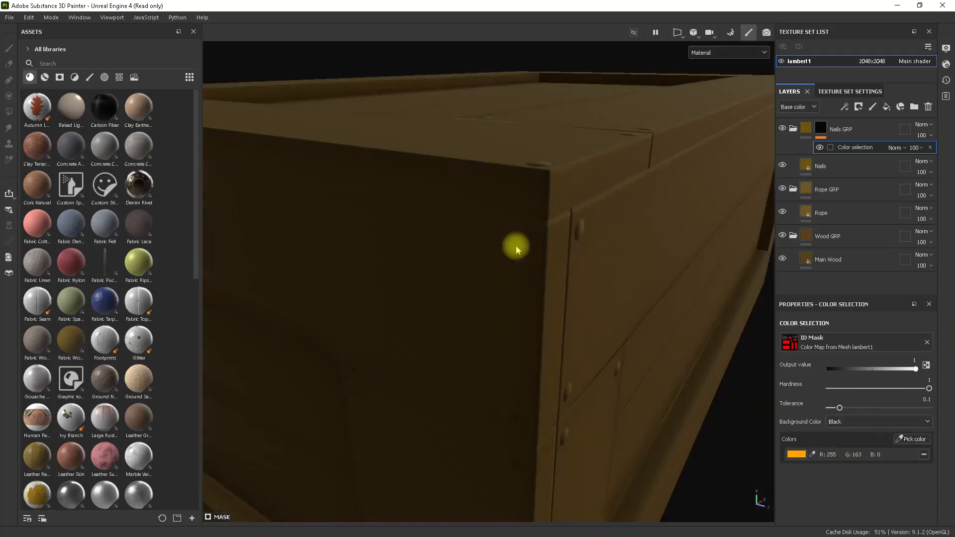
Display the Nails GRP mask by itself to inspect the nail shapes and set the color selection's tolerance to 0.03.
alt+drag(639, 323, 631, 300)
alt+click(827, 132)
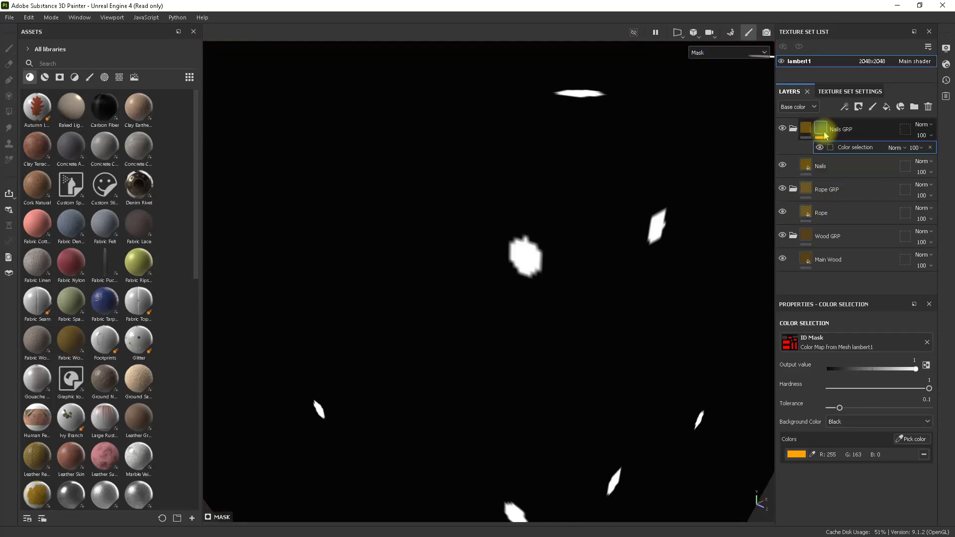
alt+right_drag(609, 303, 540, 258)
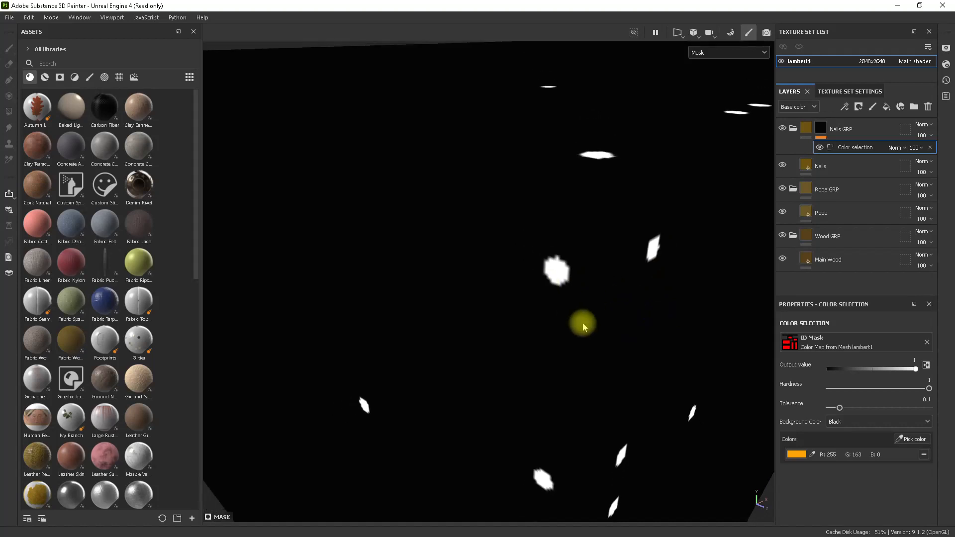
alt+right_drag(583, 293, 622, 289)
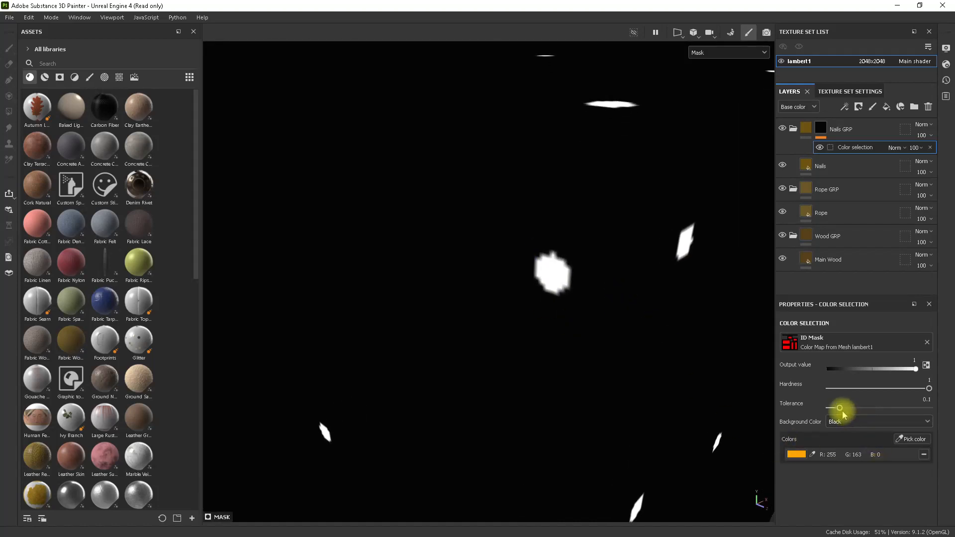
mouse_move(928, 388)
mouse_down()
mouse_move(862, 388)
mouse_move(945, 390)
mouse_up()
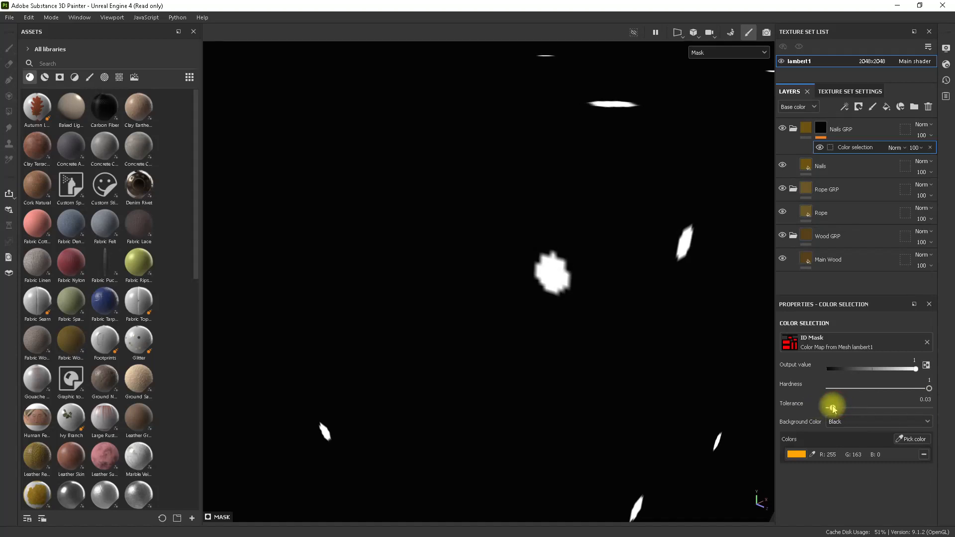
Set the Nails GRP color selection's tolerance to 0.08 and compare the nails in the material and mask displays.
mouse_move(833, 408)
mouse_down()
mouse_move(890, 408)
mouse_move(842, 408)
mouse_up()
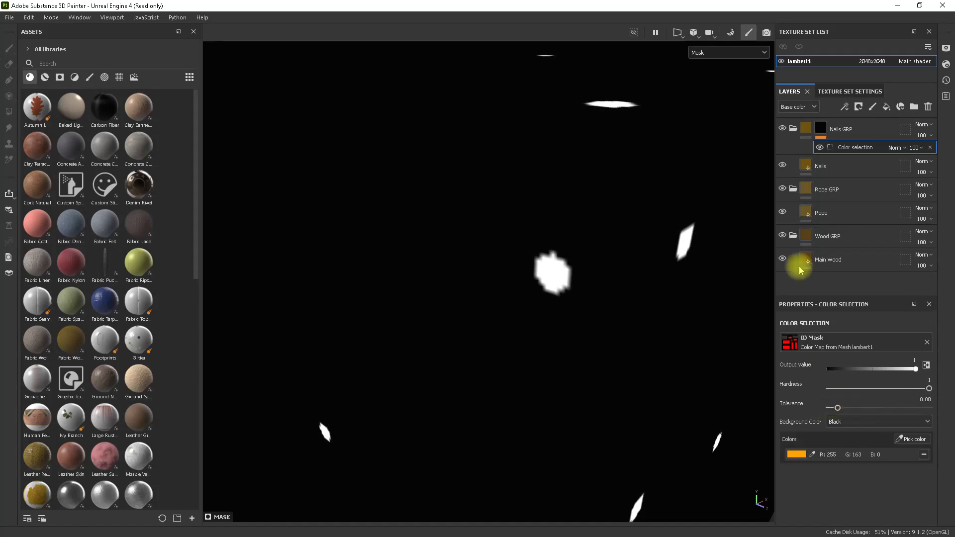
click(801, 130)
mouse_move(595, 274)
alt+mouse_down()
mouse_move(629, 239)
mouse_move(602, 275)
alt+mouse_up()
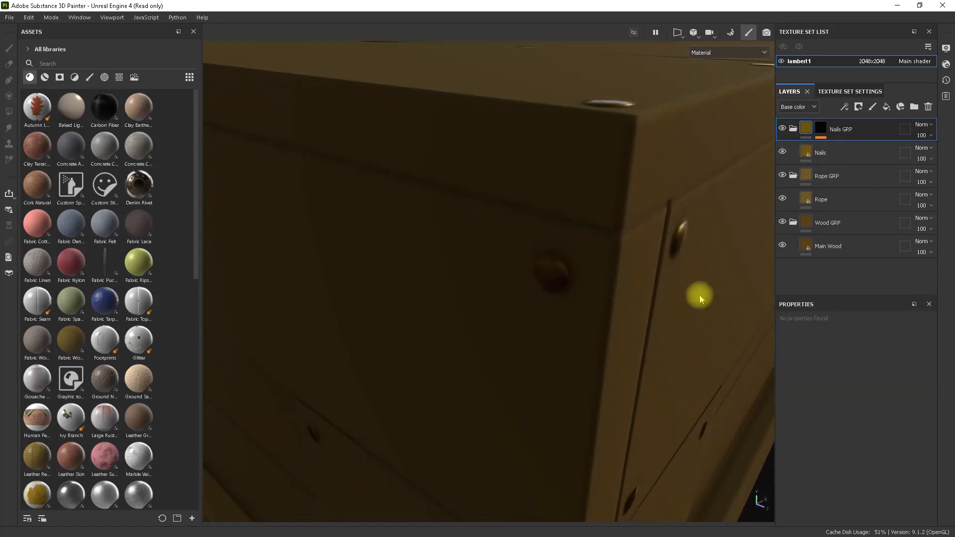
alt+click(821, 128)
alt+drag(706, 300, 720, 358)
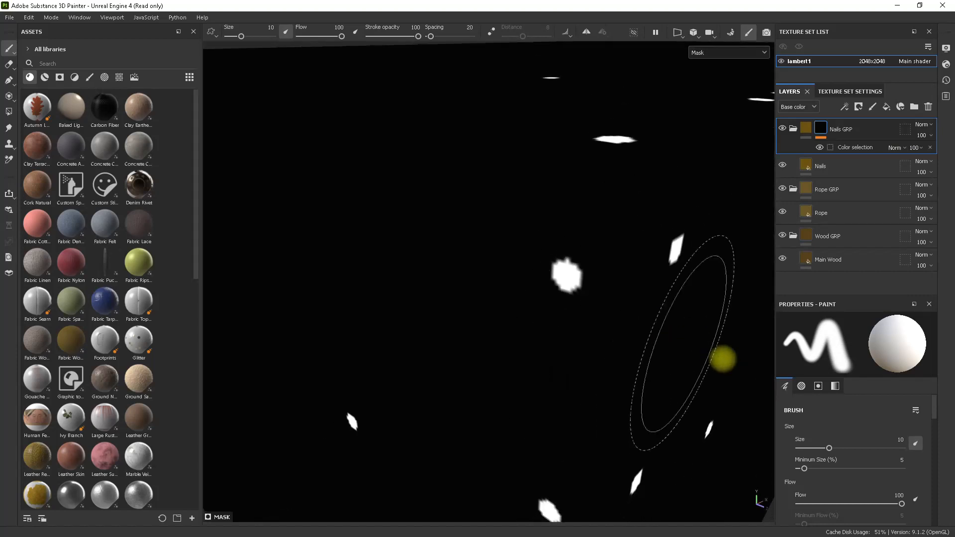
Add a Blur filter above the color selection in the Nails GRP mask and set its blur intensity to 0.17.
click(846, 147)
right_click(846, 147)
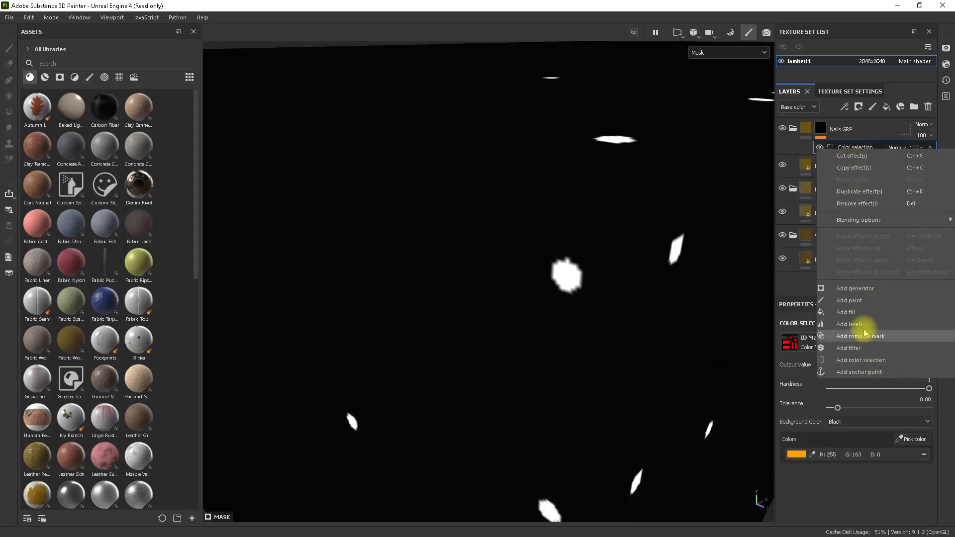
click(865, 348)
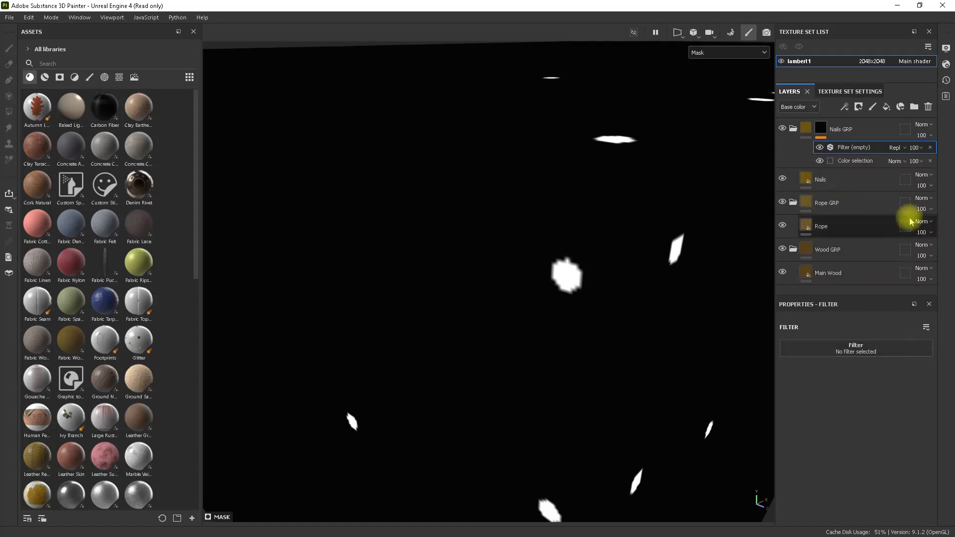
click(878, 348)
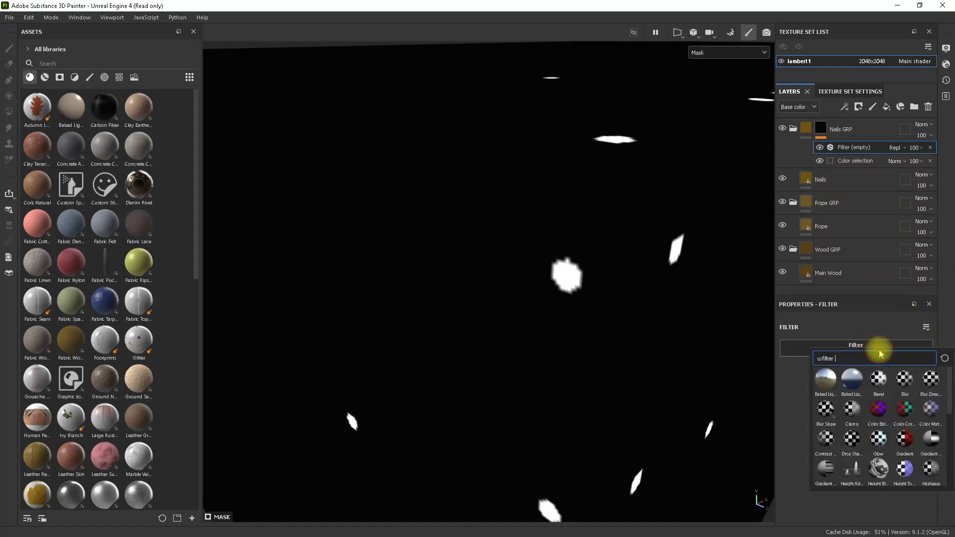
click(898, 384)
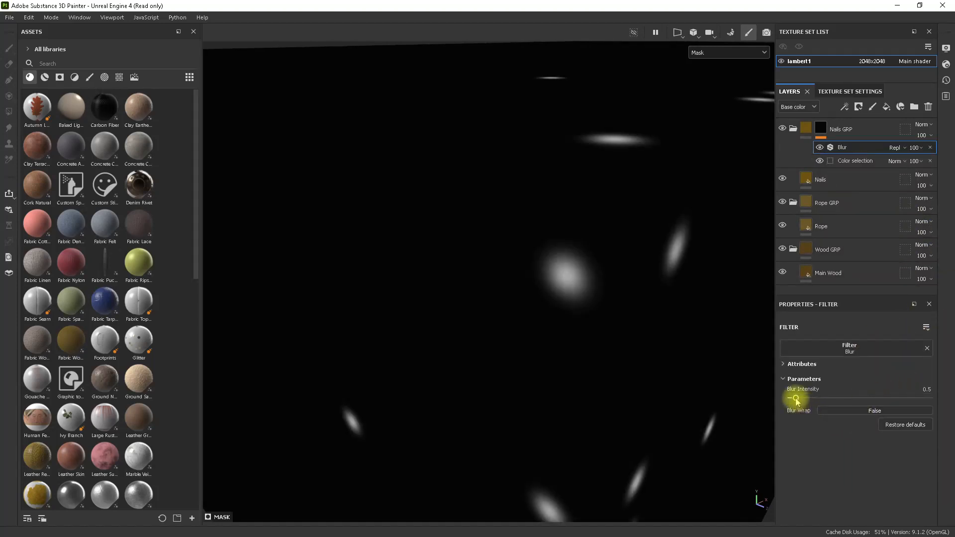
drag(795, 398, 793, 399)
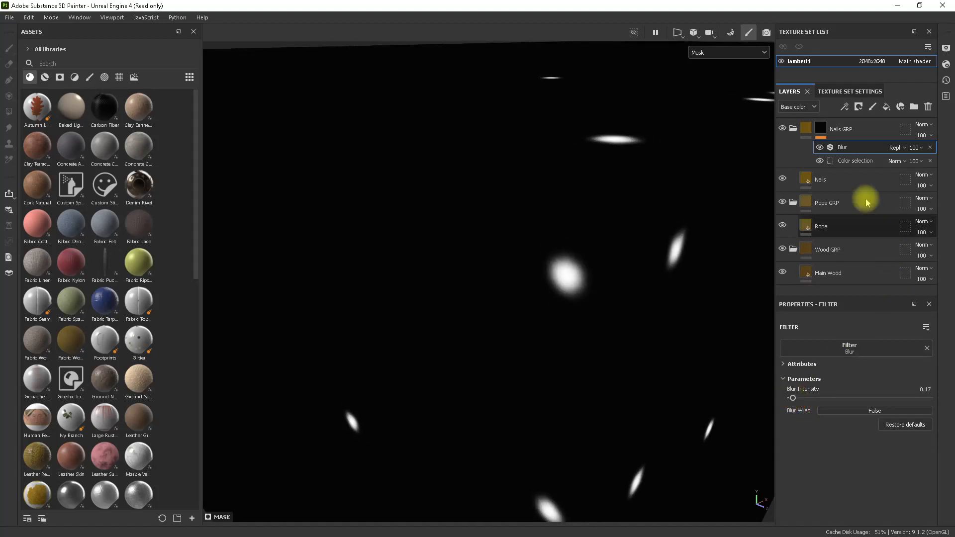
Add a Levels effect above the Blur in the Nails GRP mask, with input black at 0.095 and input white at 0.433.
right_click(848, 147)
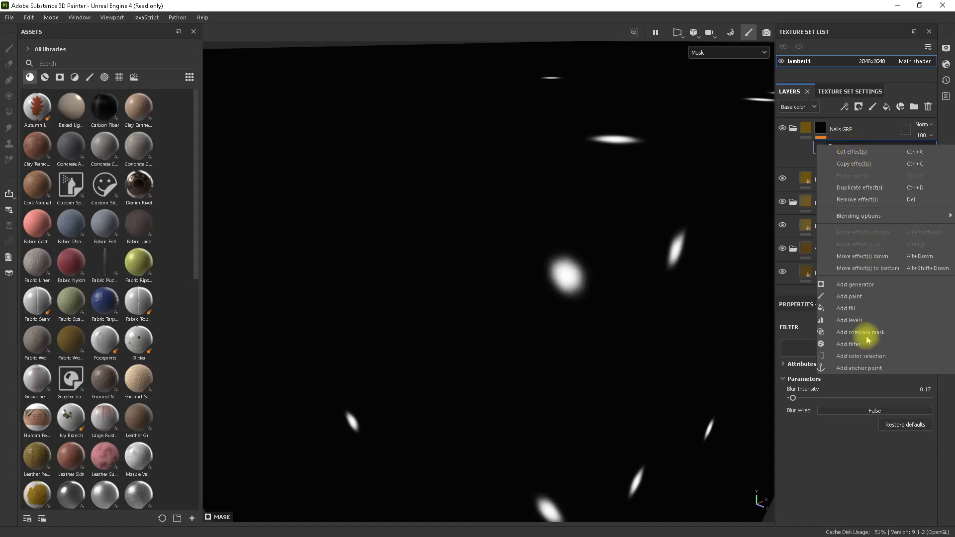
click(873, 323)
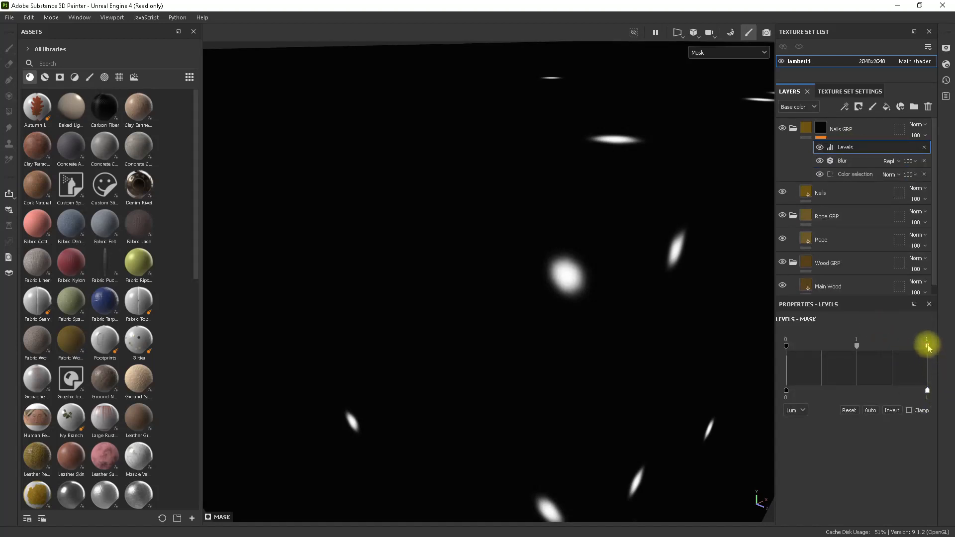
drag(927, 346, 882, 345)
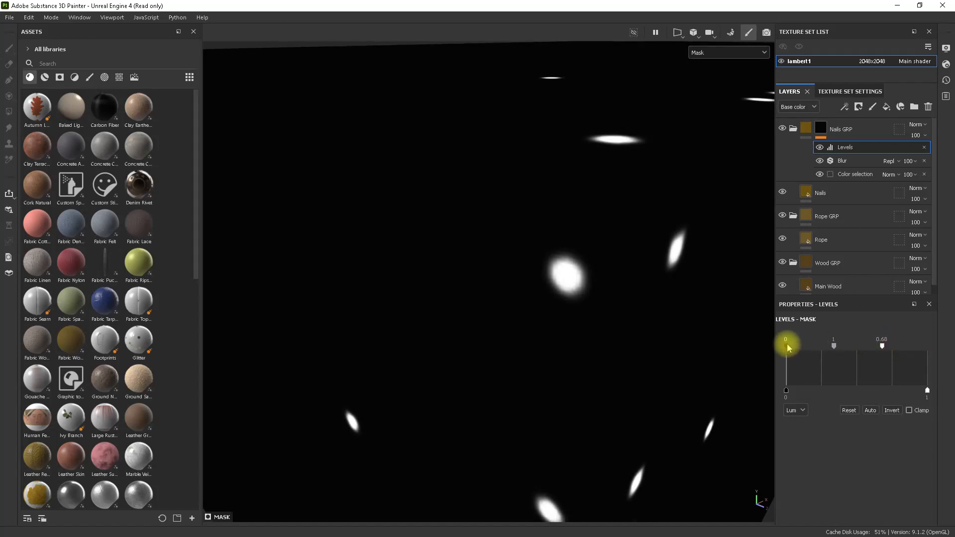
drag(786, 346, 806, 345)
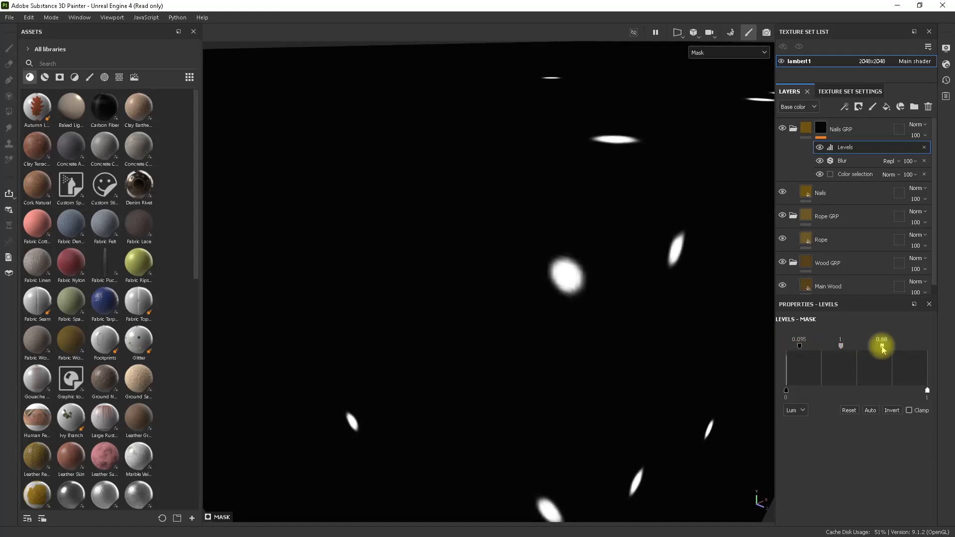
drag(882, 346, 848, 347)
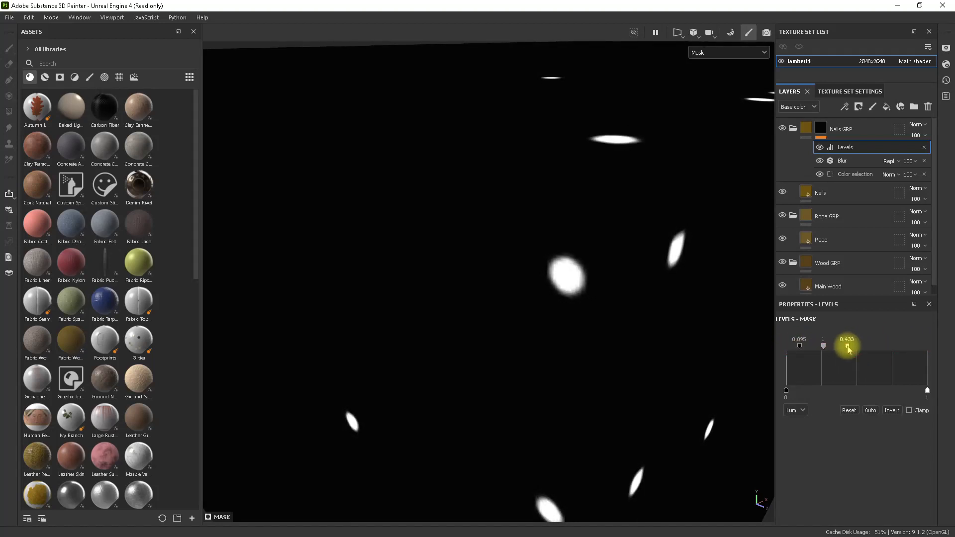
alt+drag(654, 326, 721, 298)
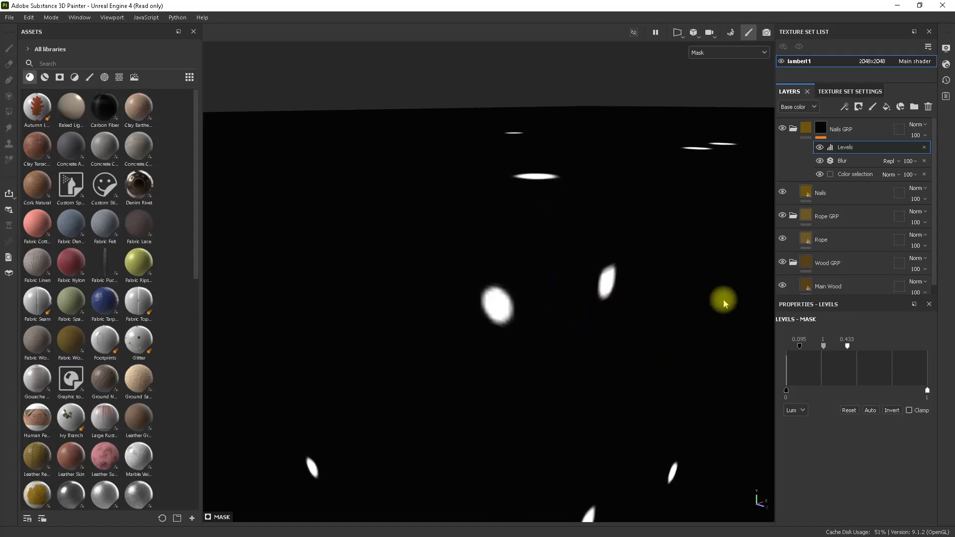
Compare the nail mask shapes with the Blur and Levels effects switched off and on.
click(819, 160)
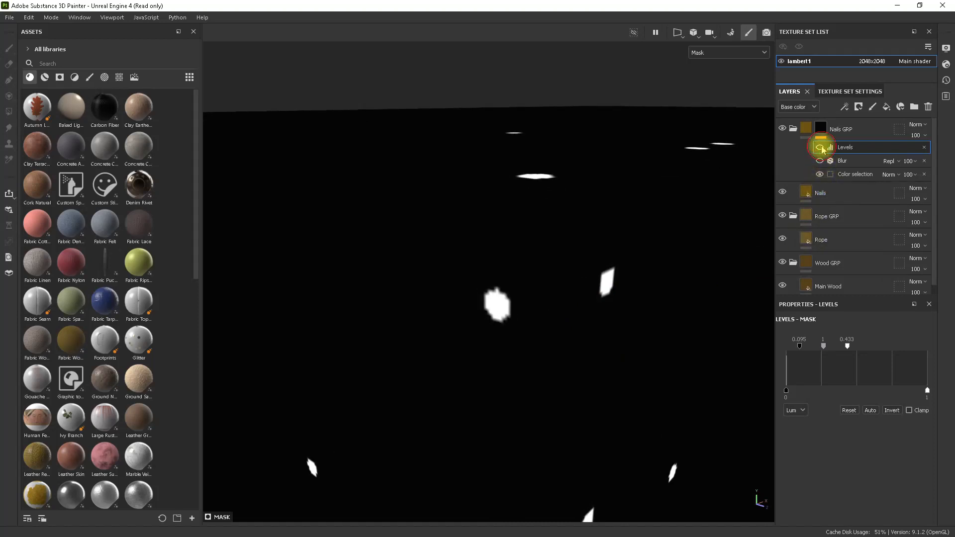
click(820, 161)
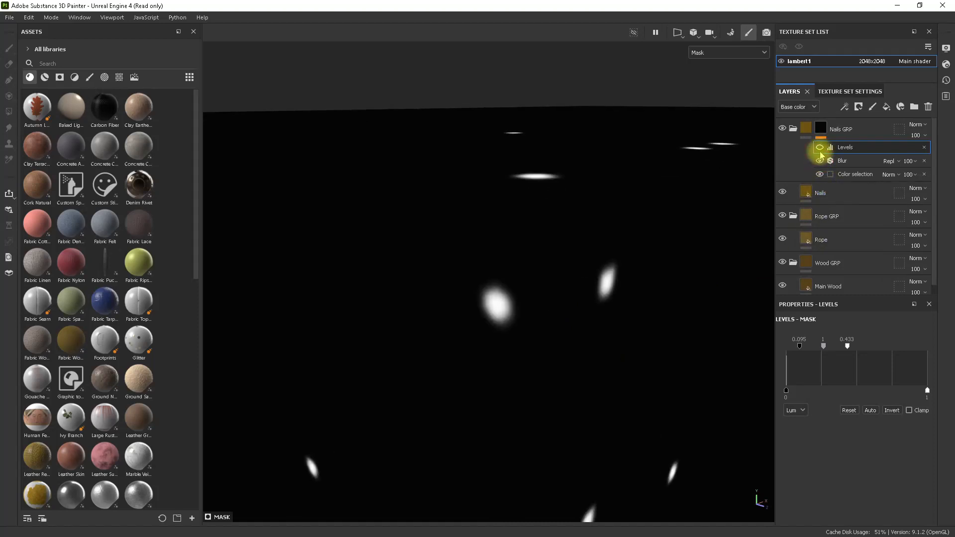
click(819, 147)
alt+drag(767, 203, 699, 222)
Show the Nails GRP folder's material result and examine the nails and rope handle across the crate.
click(806, 129)
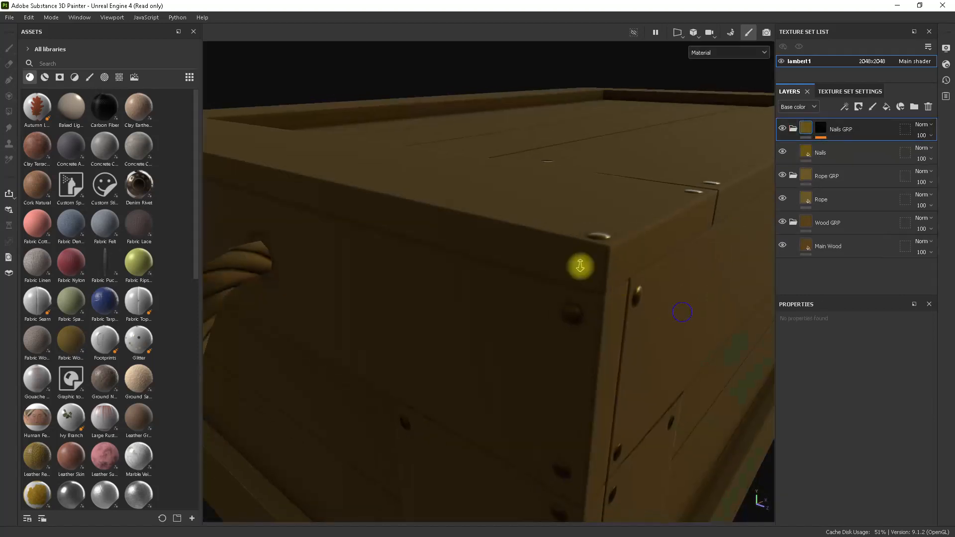
alt+drag(577, 267, 524, 273)
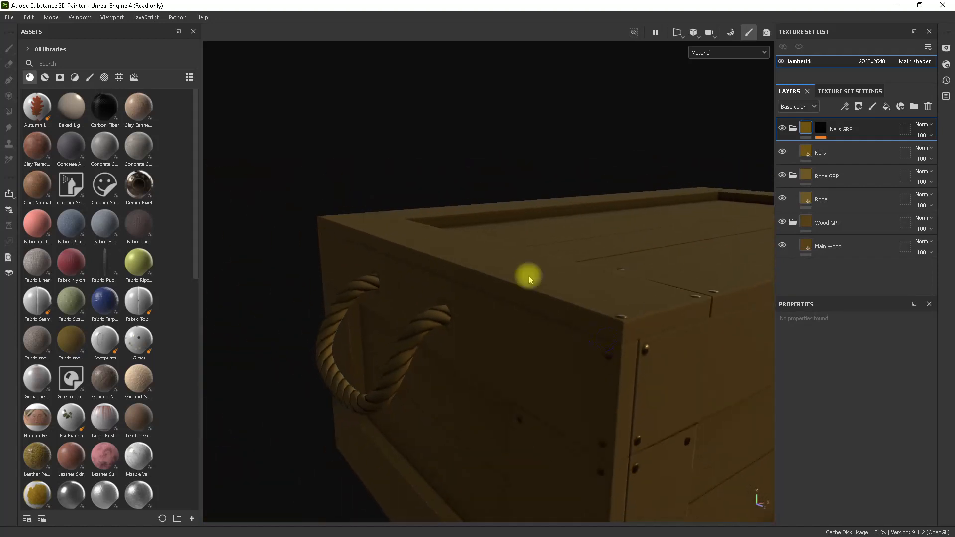
alt+right_drag(524, 273, 575, 265)
alt+drag(575, 264, 630, 239)
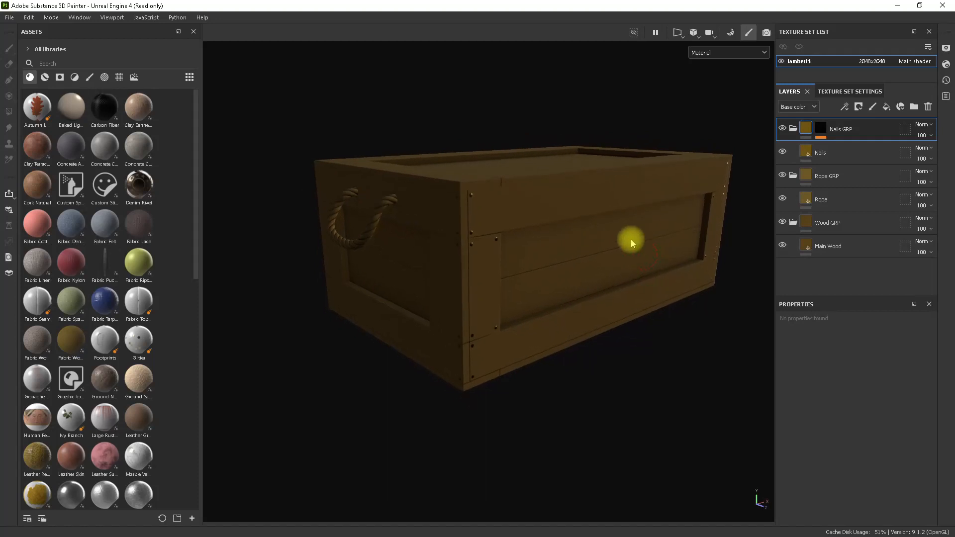
Add a black mask to the Rope GRP folder.
click(848, 180)
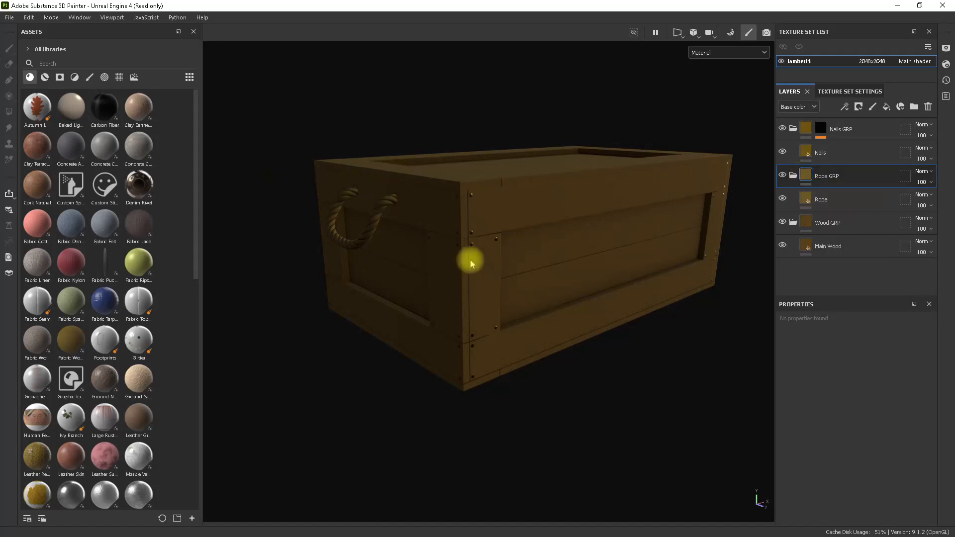
alt+drag(483, 257, 540, 301)
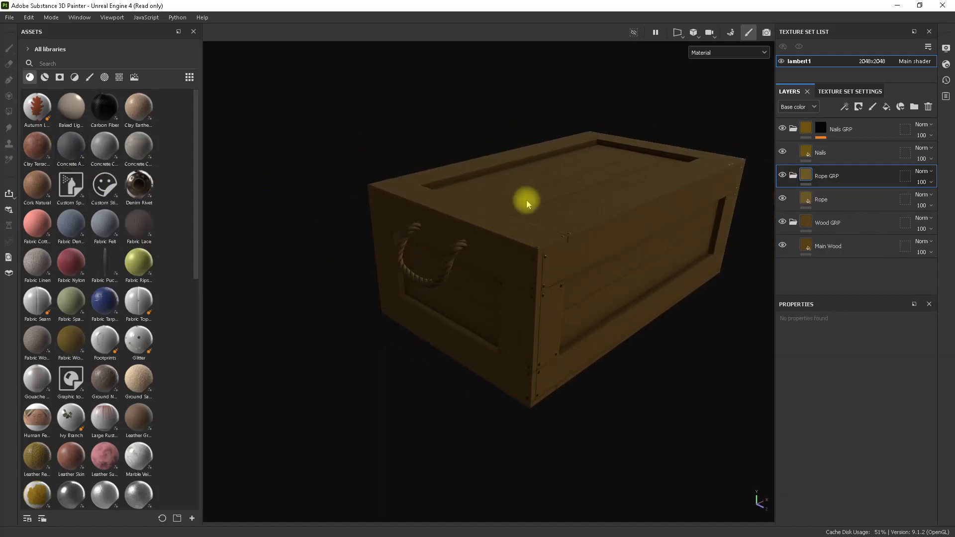
right_click(807, 176)
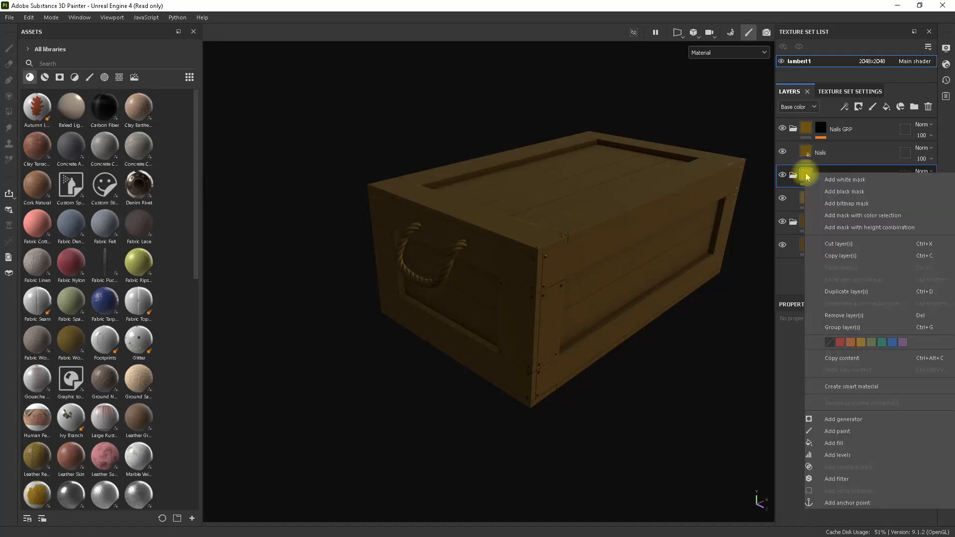
click(862, 196)
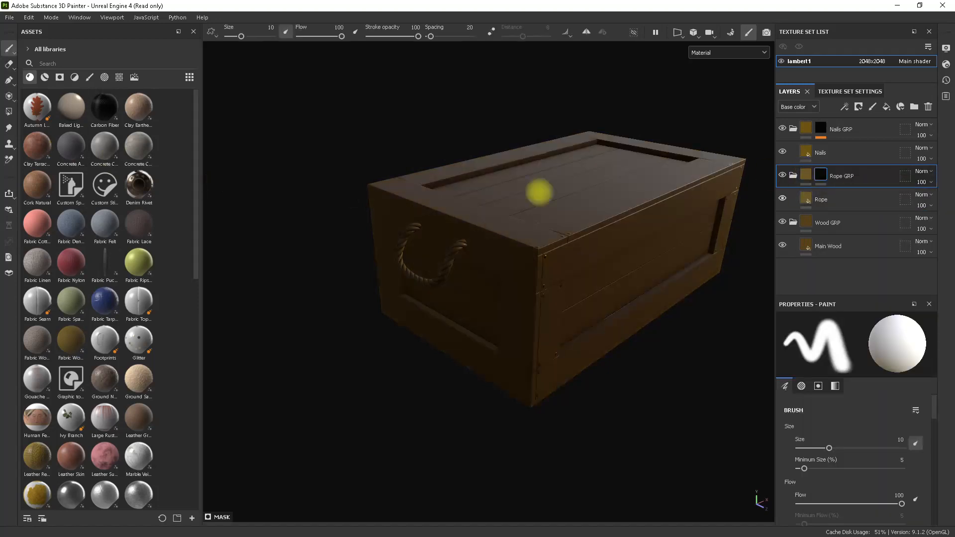
Reveal one rope handle in the Rope GRP mask using Polygon Fill in mesh fill mode, with 3D and UV views side by side.
click(9, 113)
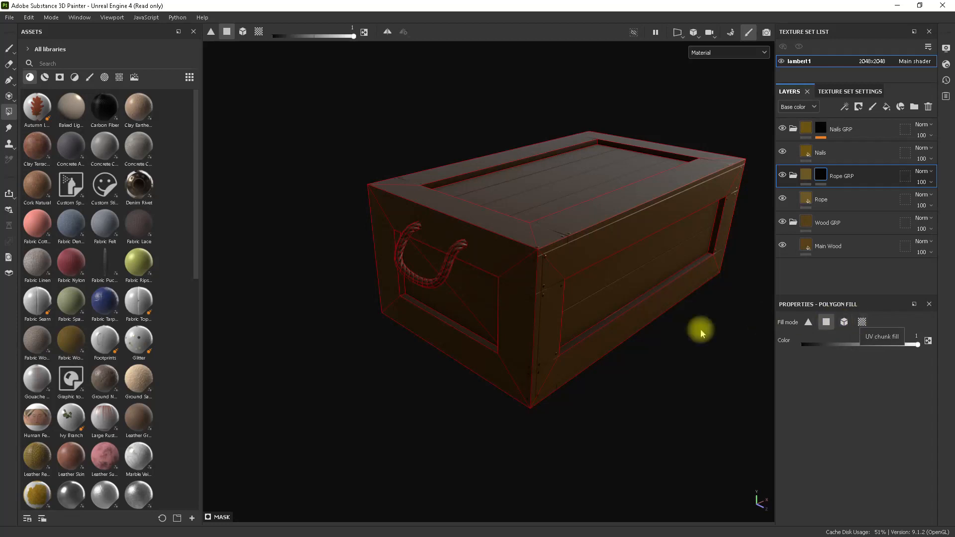
key(F1)
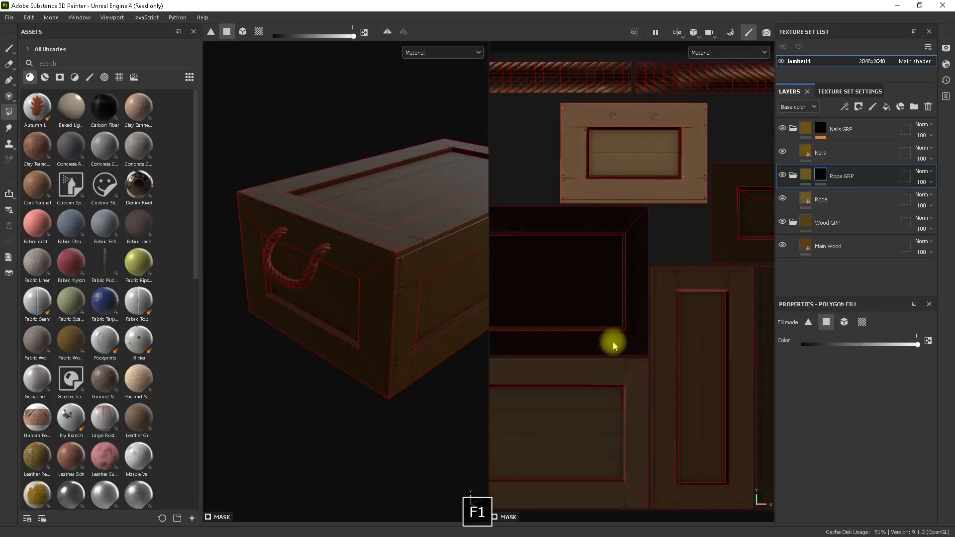
scroll(663, 160, down, 2)
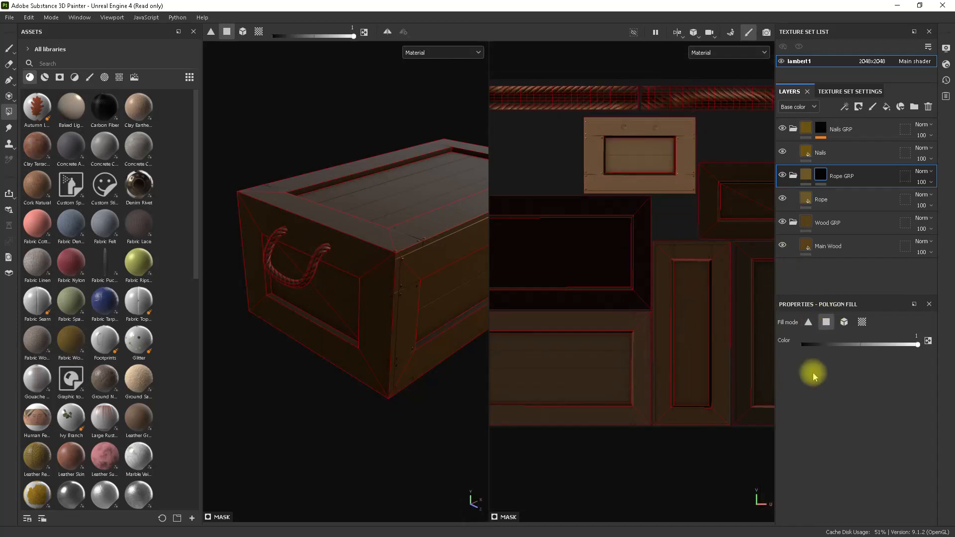
click(844, 322)
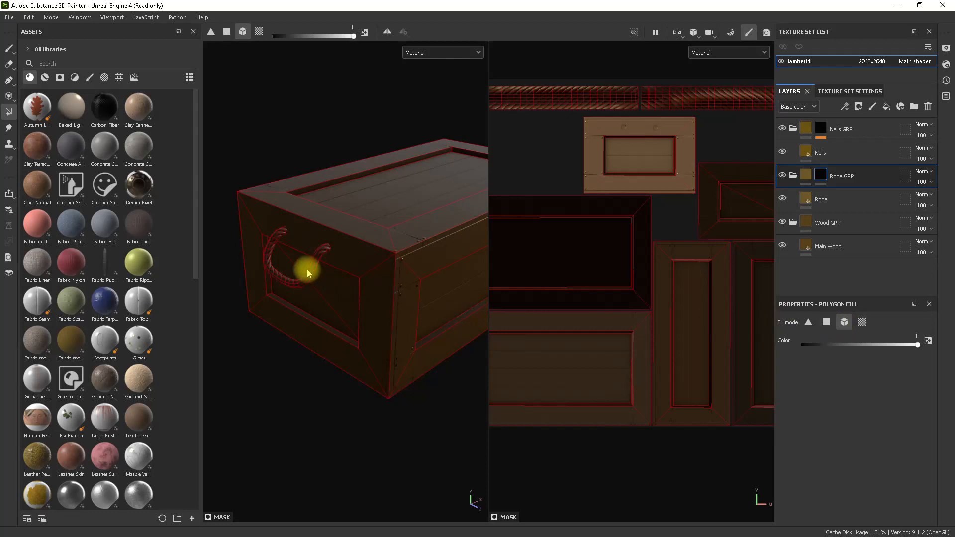
alt+drag(405, 324, 487, 325)
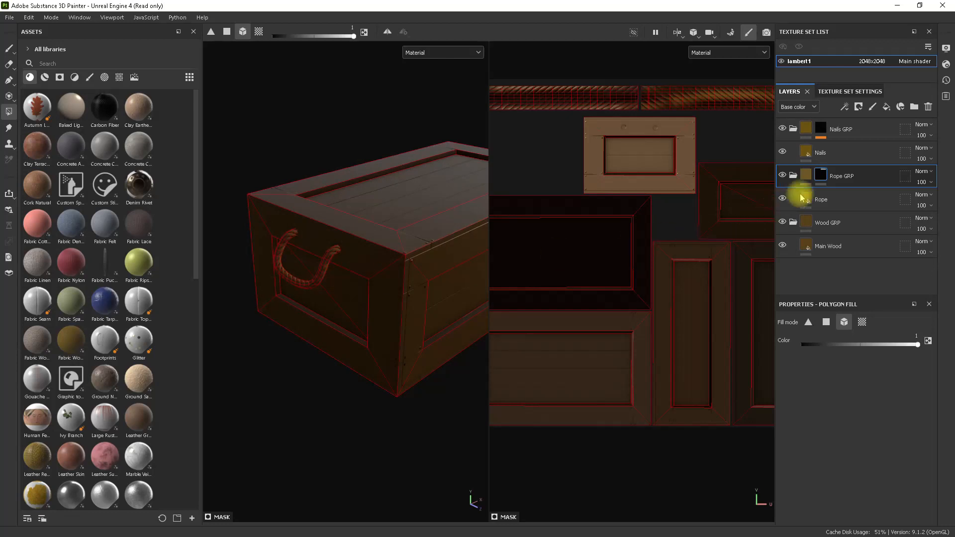
Inspect the Rope GRP mask by itself and check the rope handle on the crate's opposite end.
alt+click(822, 175)
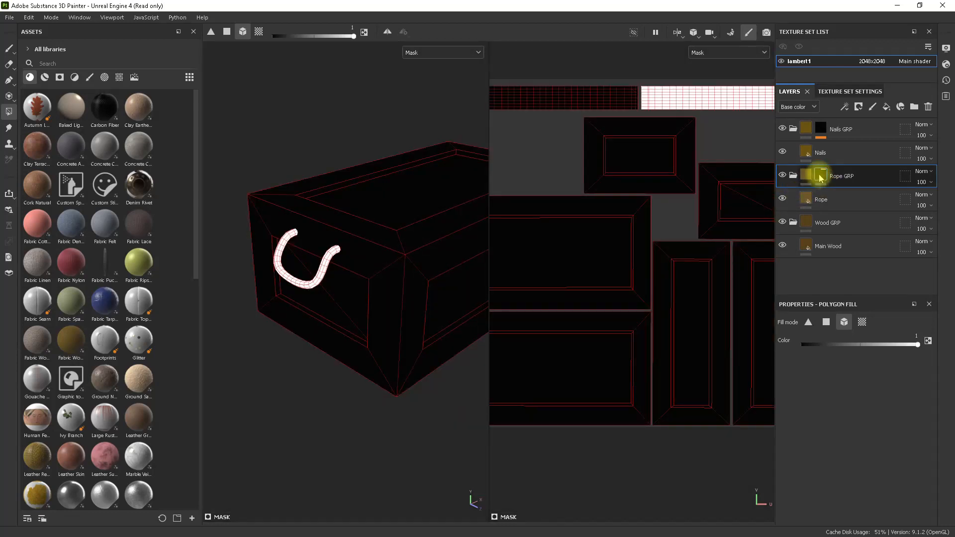
click(808, 175)
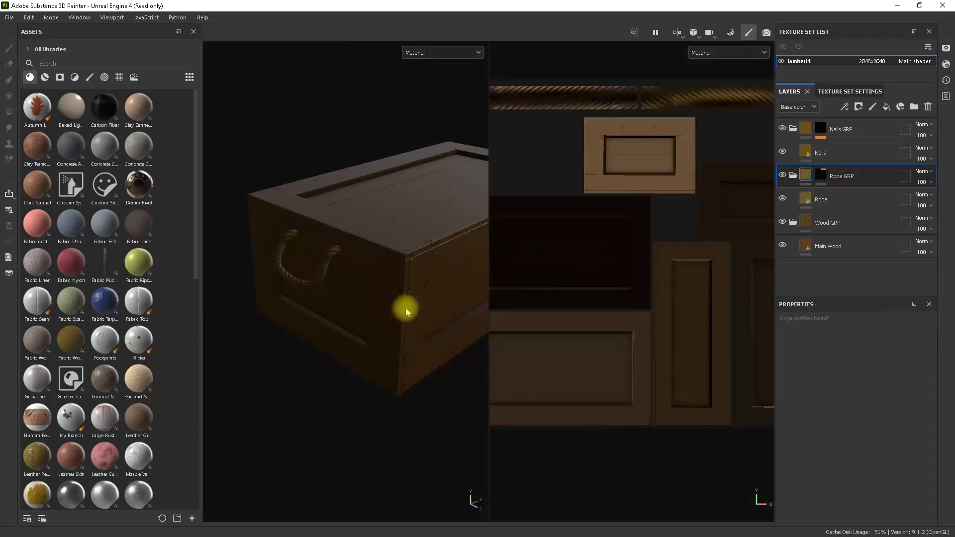
alt+drag(405, 309, 362, 262)
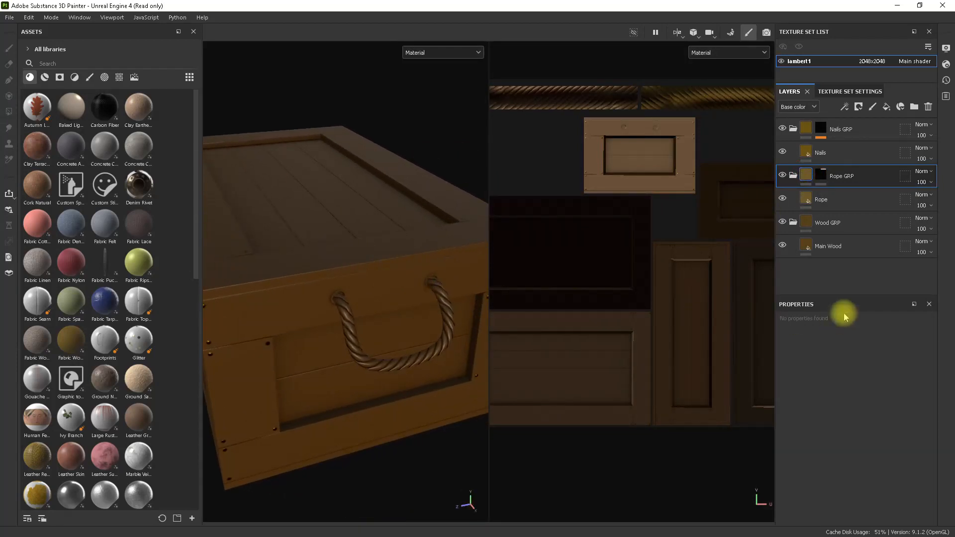
Add the second rope handle to the Rope GRP mask by filling its UV island in UV chunk fill mode.
click(820, 175)
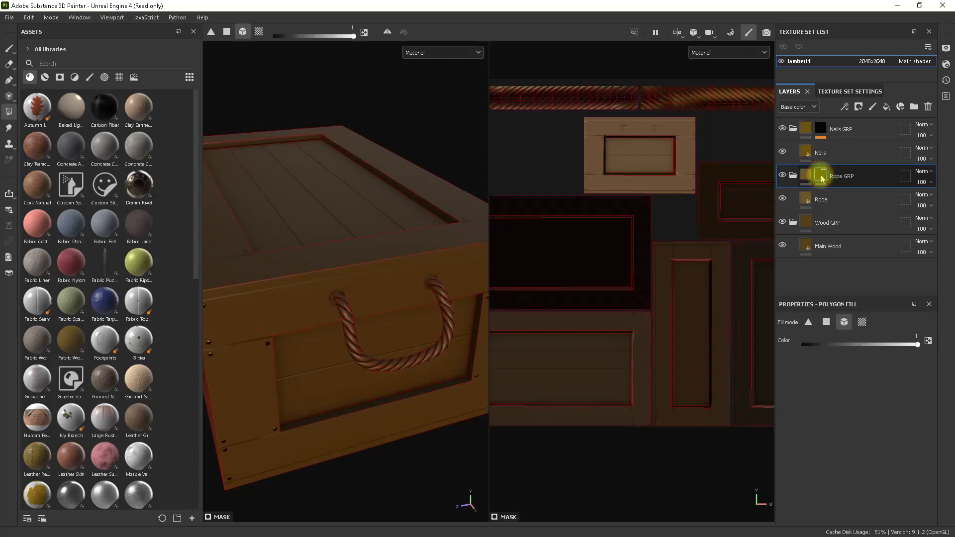
click(862, 322)
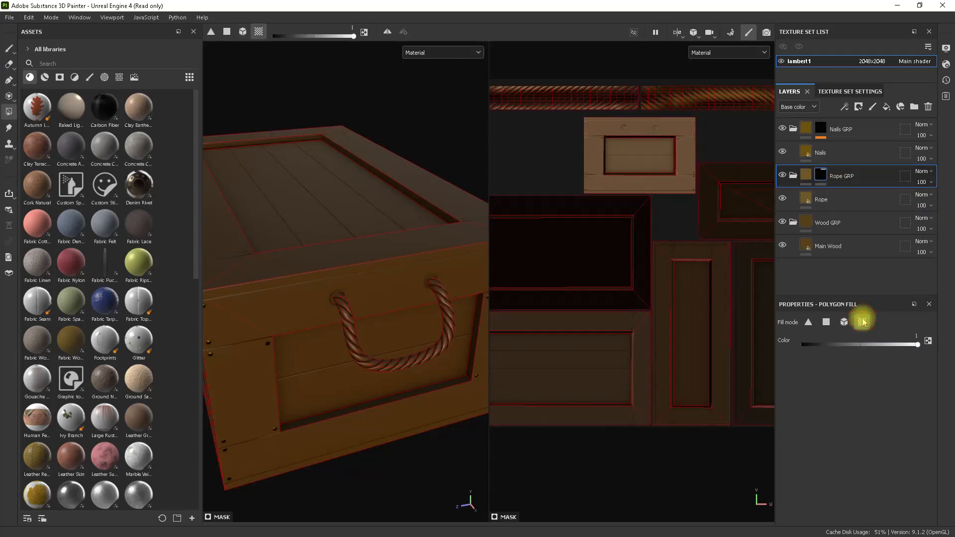
click(612, 103)
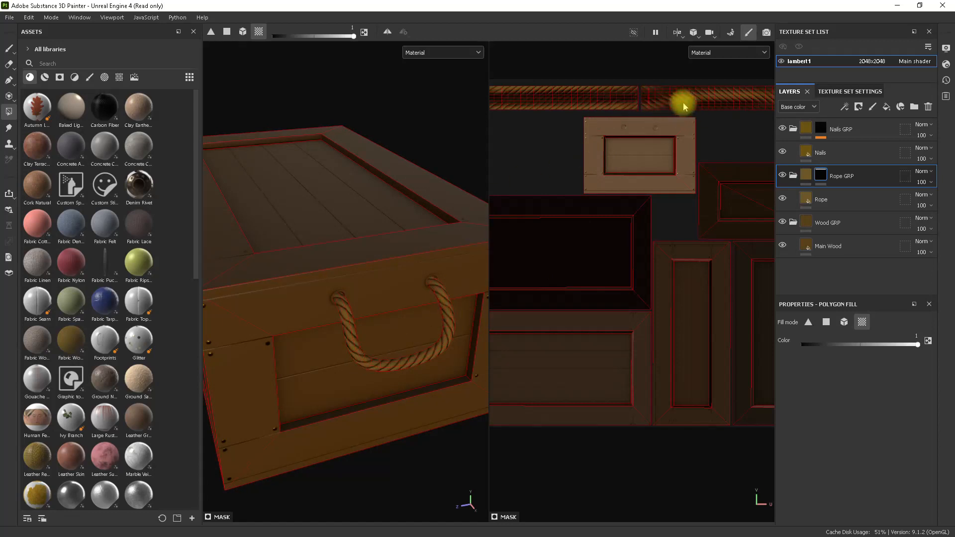
scroll(691, 154, down, 2)
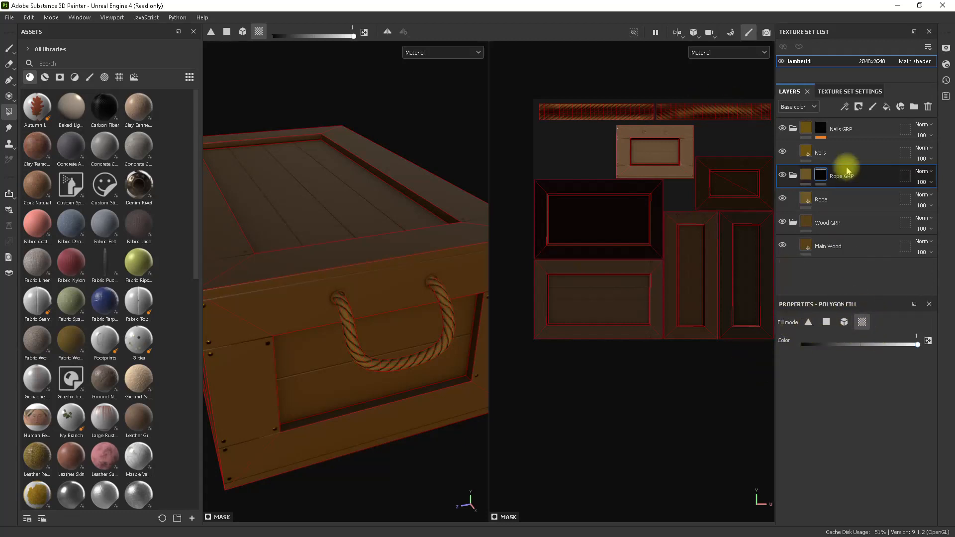
Examine the Rope GRP result on both ends of the crate in the 3D view and on the UV layout.
click(794, 174)
alt+right_drag(381, 294, 251, 194)
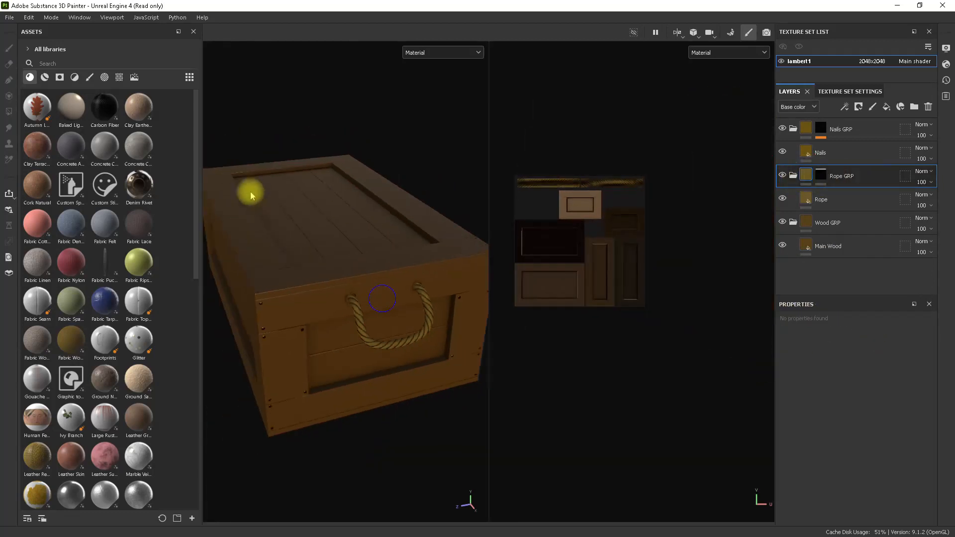
alt+drag(251, 194, 475, 275)
alt+right_drag(367, 328, 296, 320)
alt+middle_drag(297, 319, 427, 177)
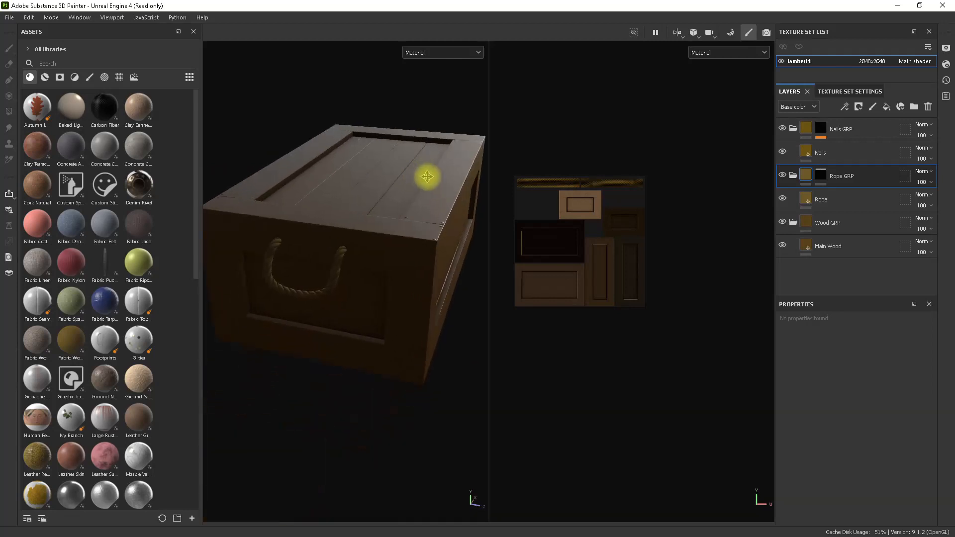
alt+drag(427, 177, 369, 239)
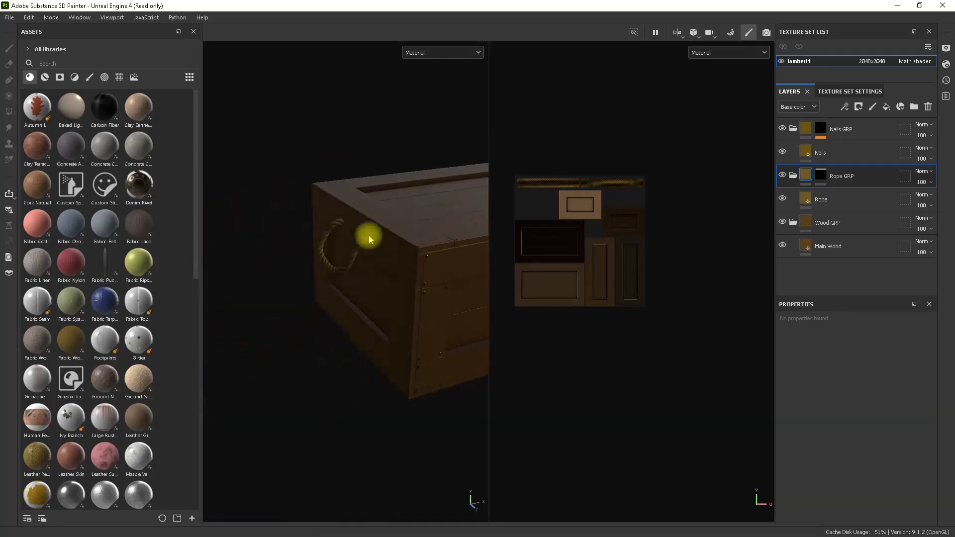
alt+right_drag(369, 239, 383, 270)
alt+drag(384, 271, 411, 277)
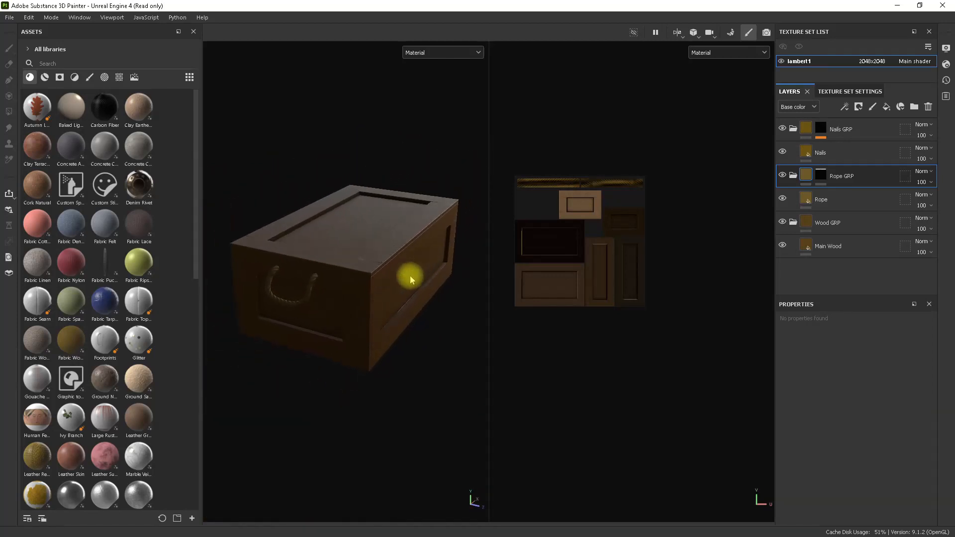
alt+right_drag(542, 243, 622, 264)
alt+middle_drag(622, 264, 656, 295)
alt+right_drag(656, 295, 675, 309)
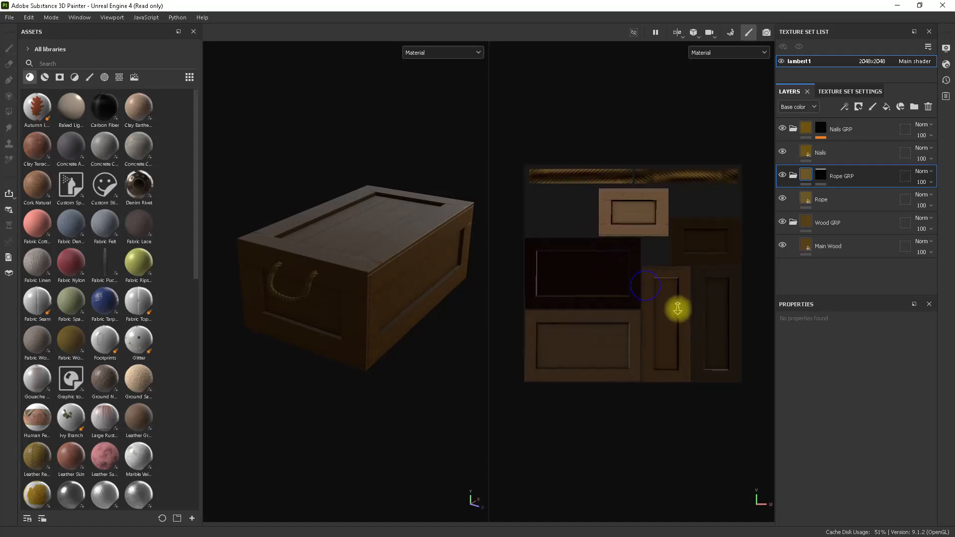
alt+drag(390, 305, 353, 294)
alt+right_drag(353, 294, 386, 317)
alt+drag(386, 317, 305, 251)
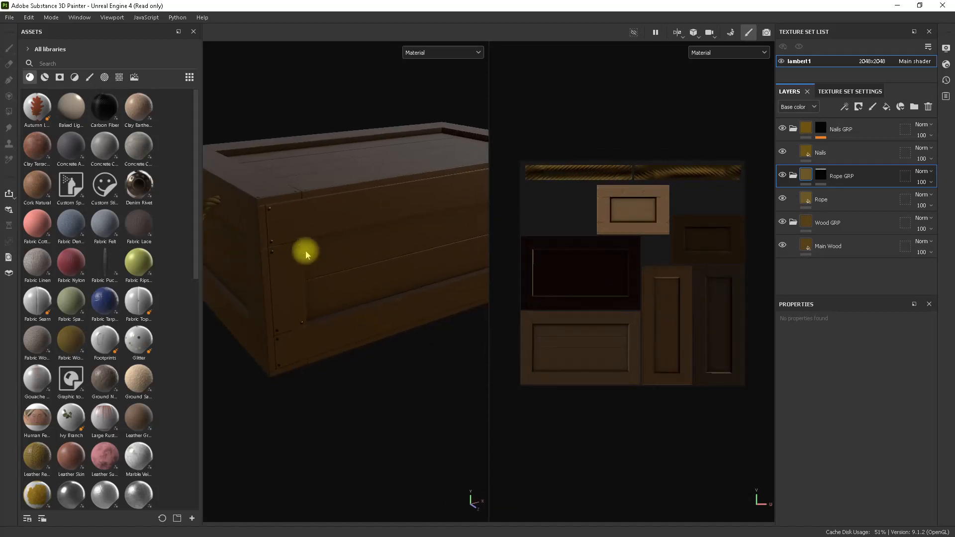
alt+right_drag(305, 252, 324, 255)
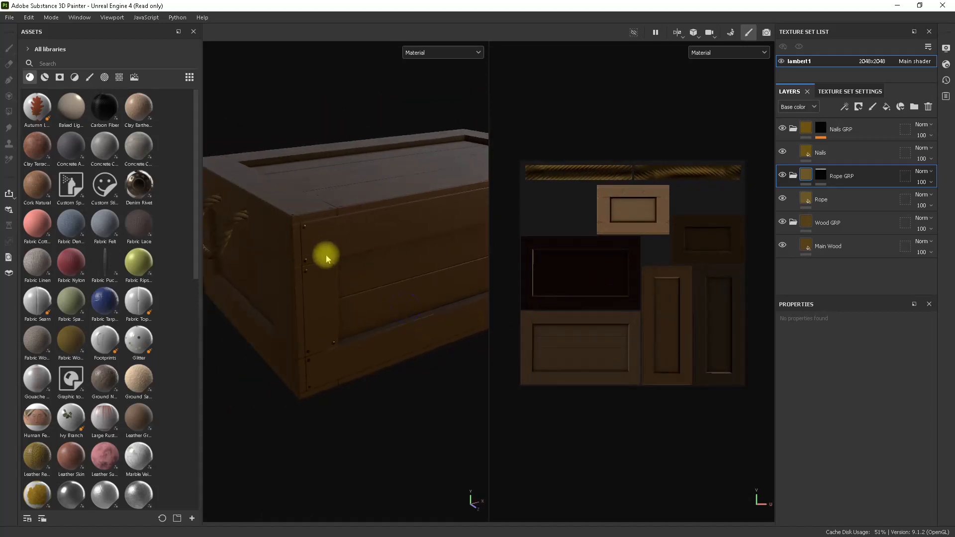
alt+drag(323, 255, 359, 157)
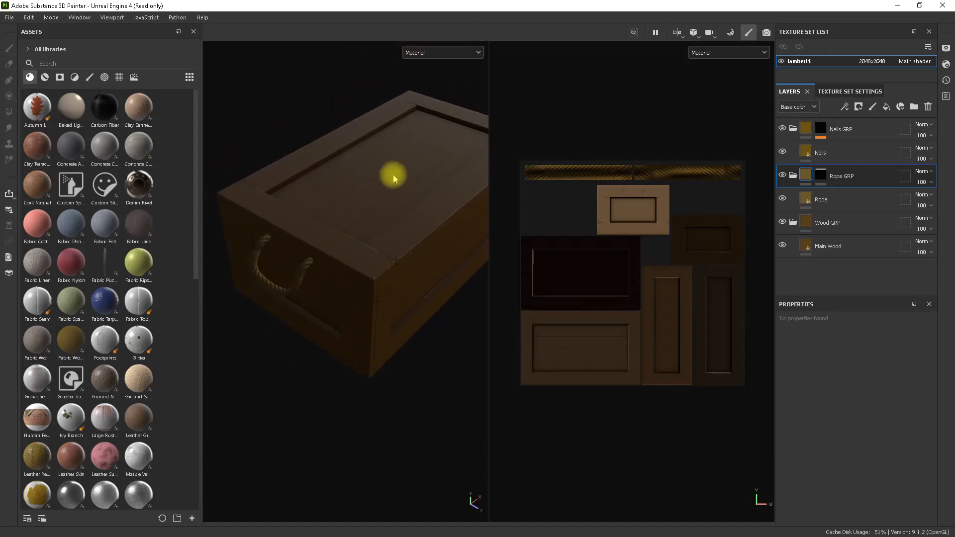
alt+drag(406, 247, 398, 229)
alt+right_drag(451, 303, 356, 258)
alt+drag(356, 259, 369, 275)
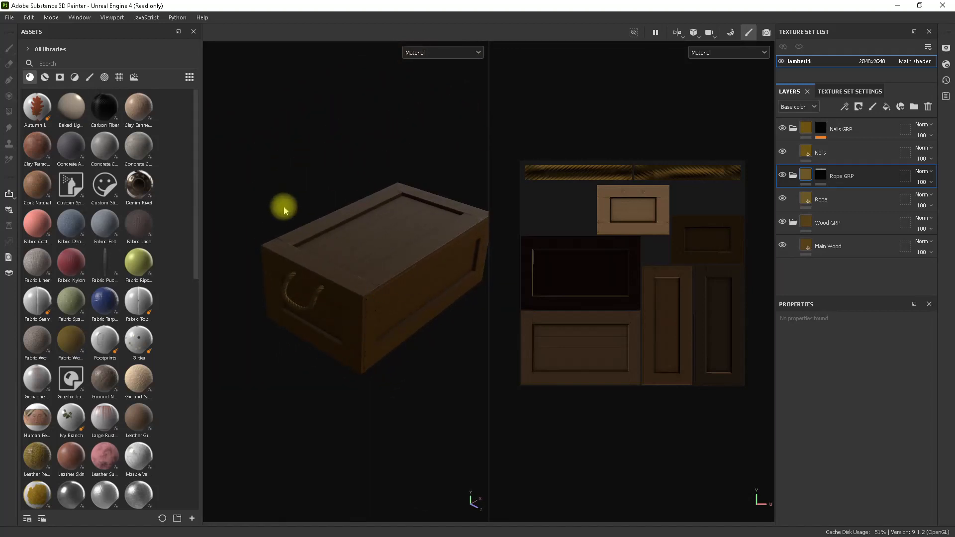
Compare the 3D-only, split 3D/2D and 2D-only viewport layouts, finishing with the crate framed in the 3D-only view.
key(F2)
alt+right_drag(461, 256, 646, 334)
alt+middle_drag(631, 330, 592, 313)
alt+right_drag(540, 302, 645, 369)
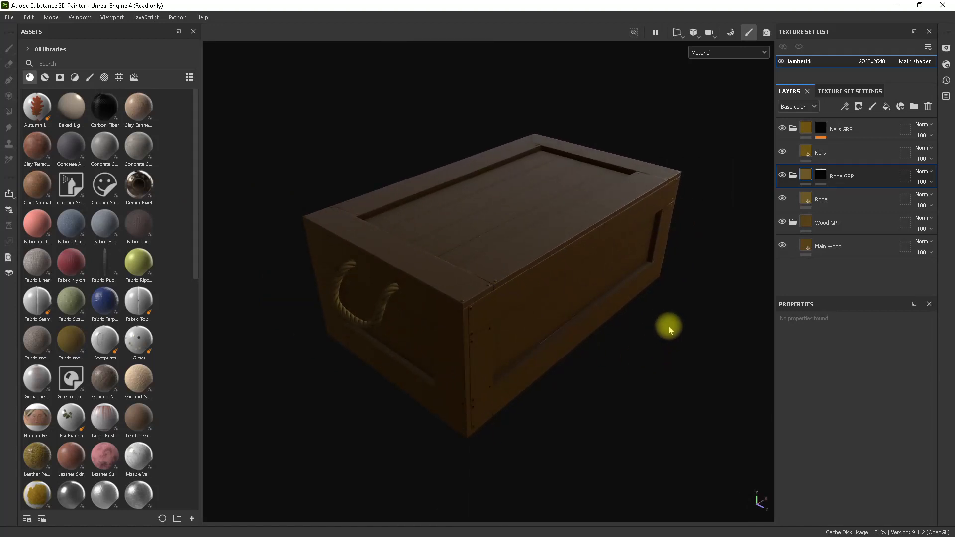
key(F1)
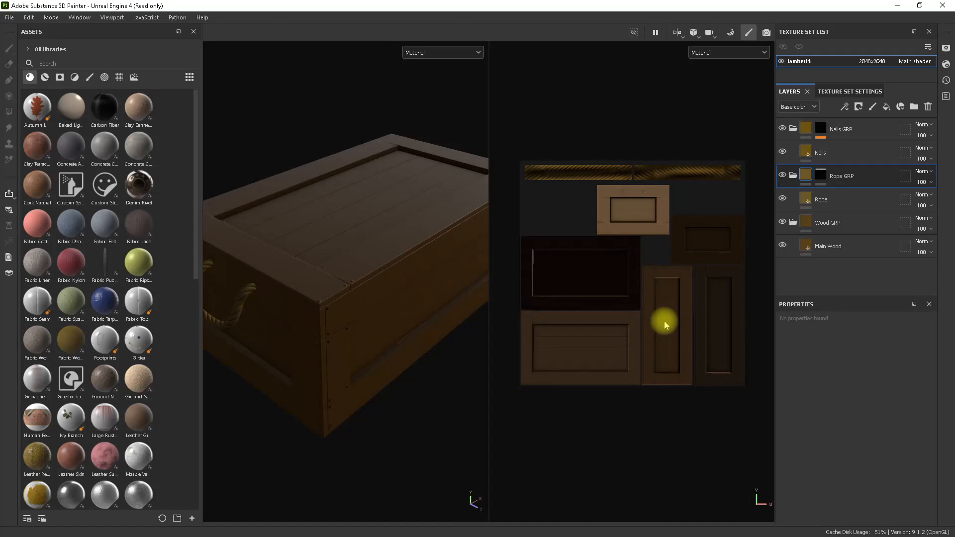
key(F2)
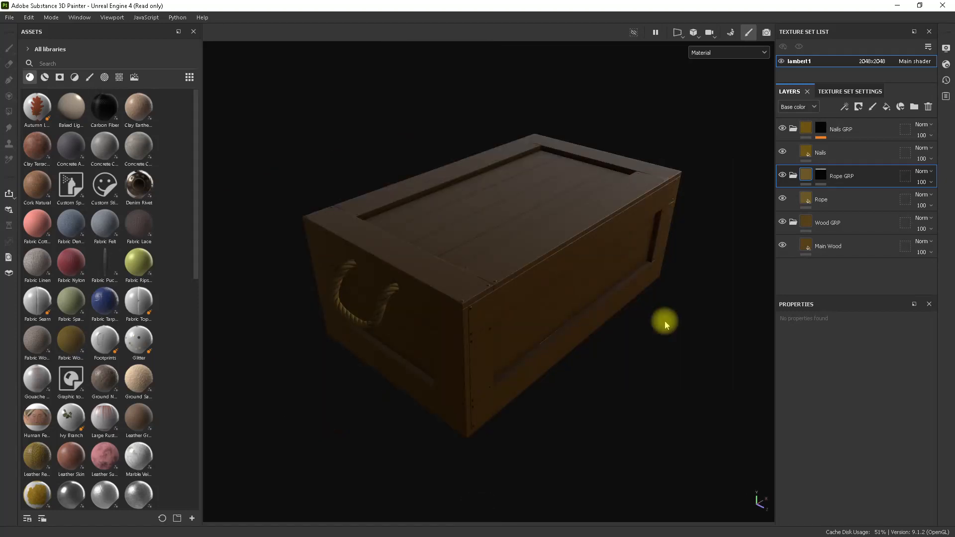
key(F3)
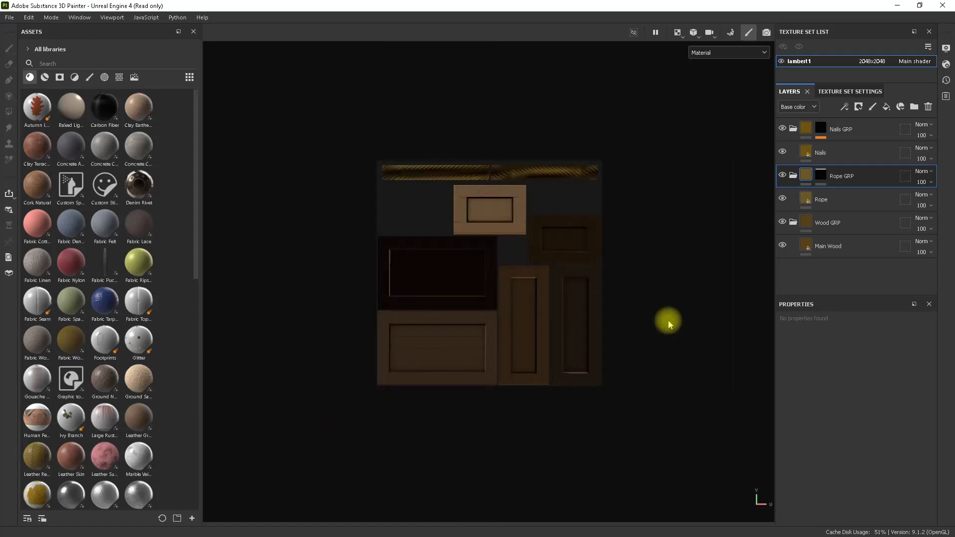
key(F2)
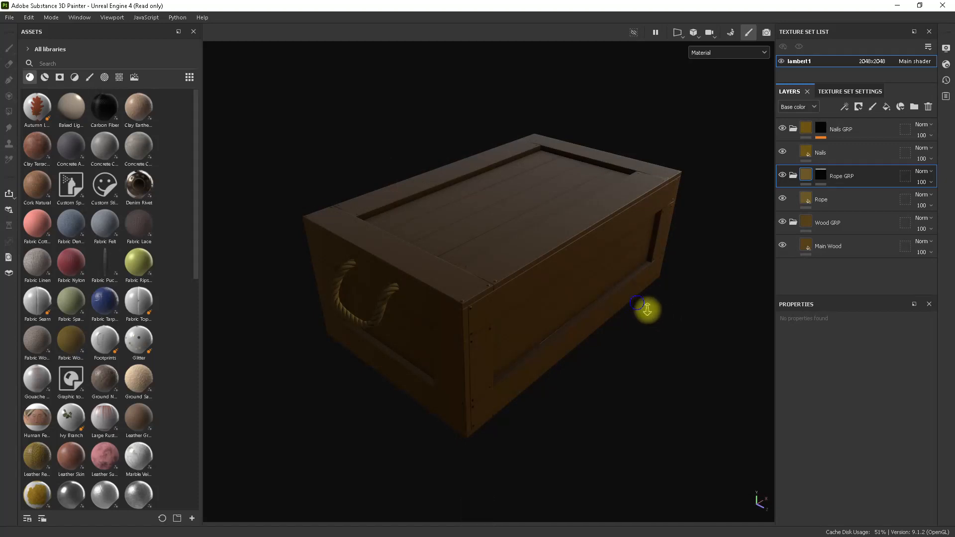
mouse_move(643, 298)
alt+mouse_down()
mouse_move(628, 305)
mouse_move(640, 309)
alt+mouse_up()
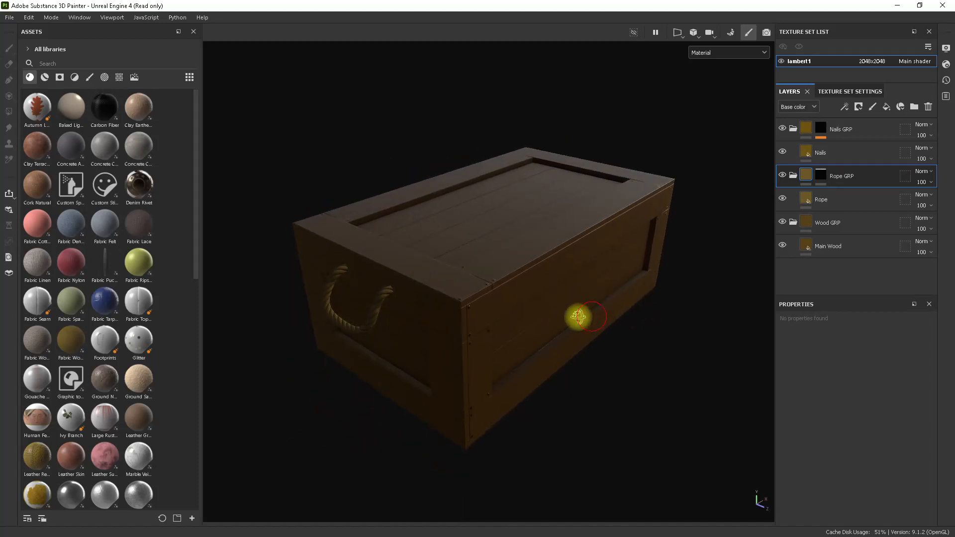
alt+drag(575, 316, 570, 339)
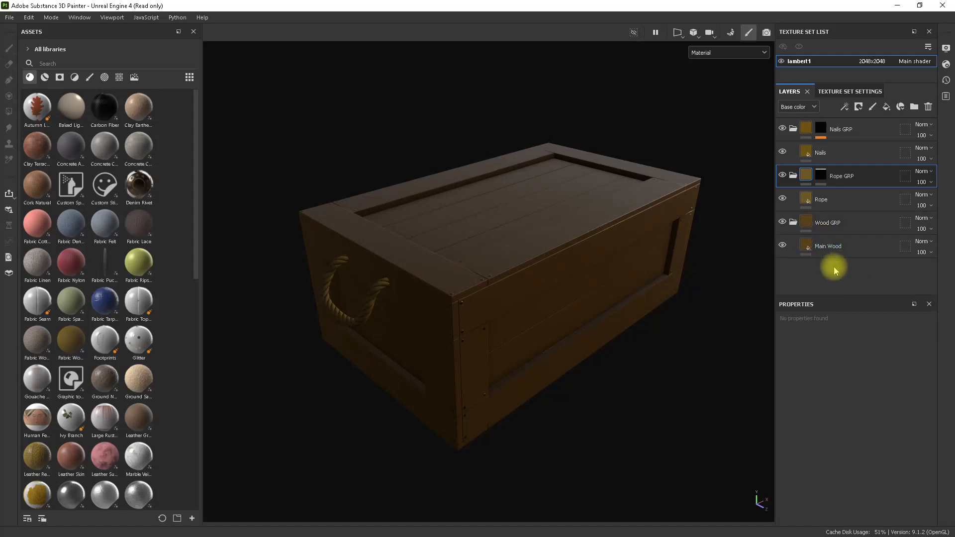
Select the Main Wood layer, search the material assets for "wood" and preview the matching materials.
click(856, 246)
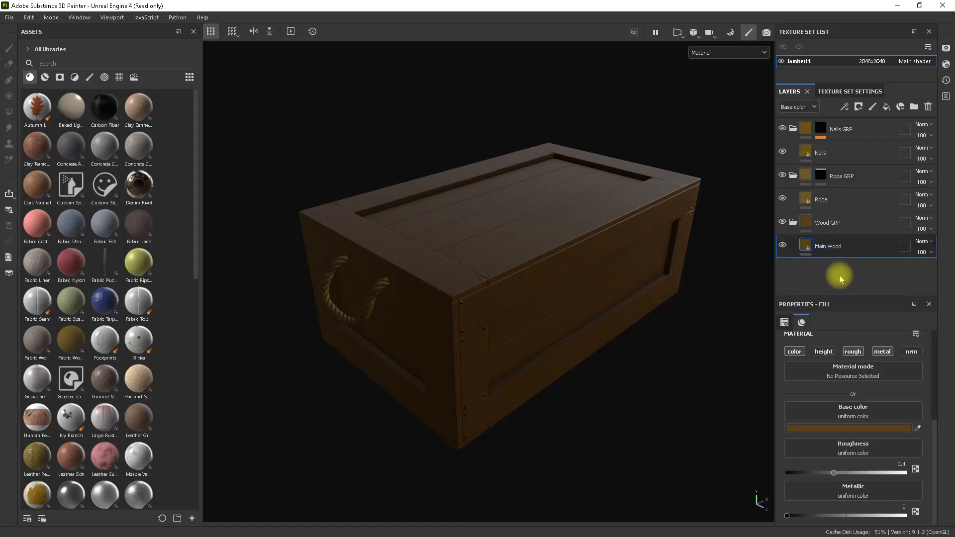
alt+drag(544, 278, 561, 286)
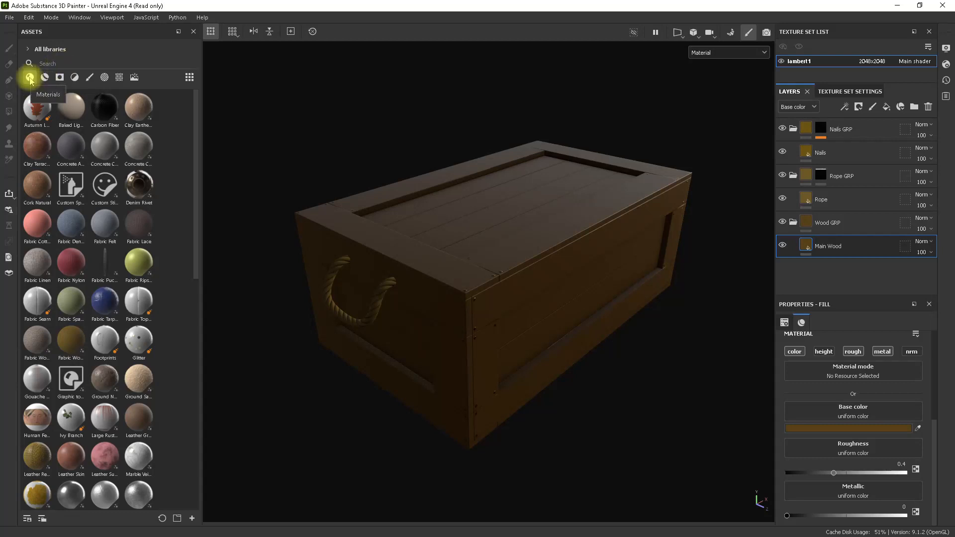
click(69, 65)
text(wood)
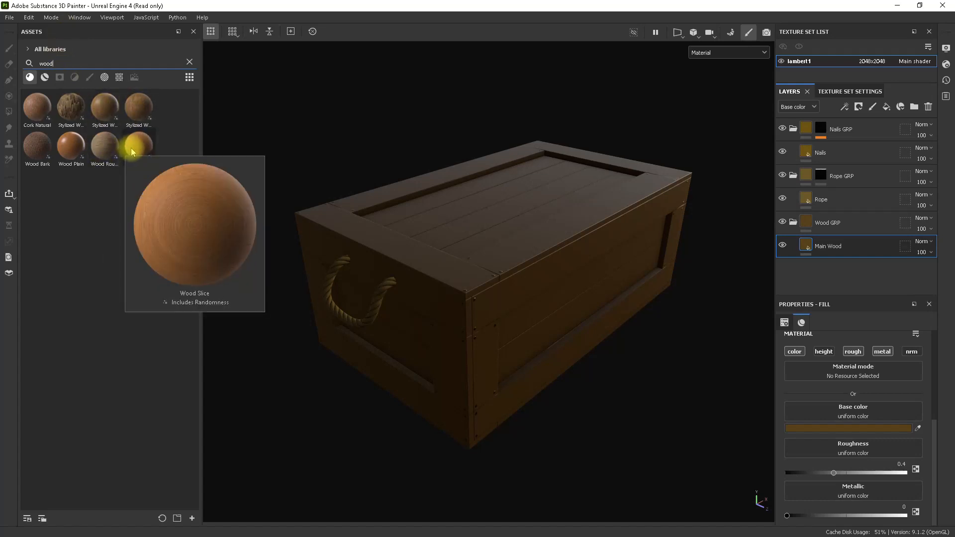
mouse_move(77, 148)
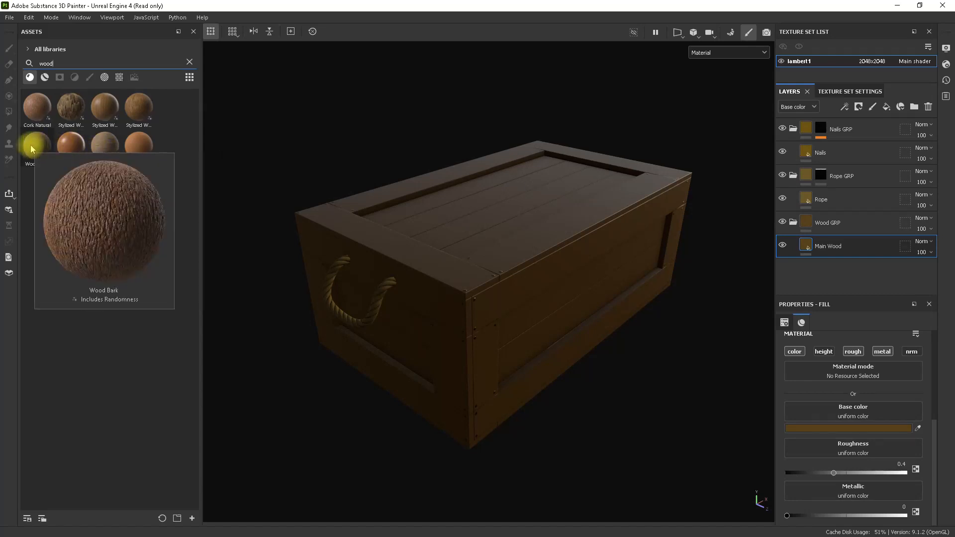
mouse_move(35, 109)
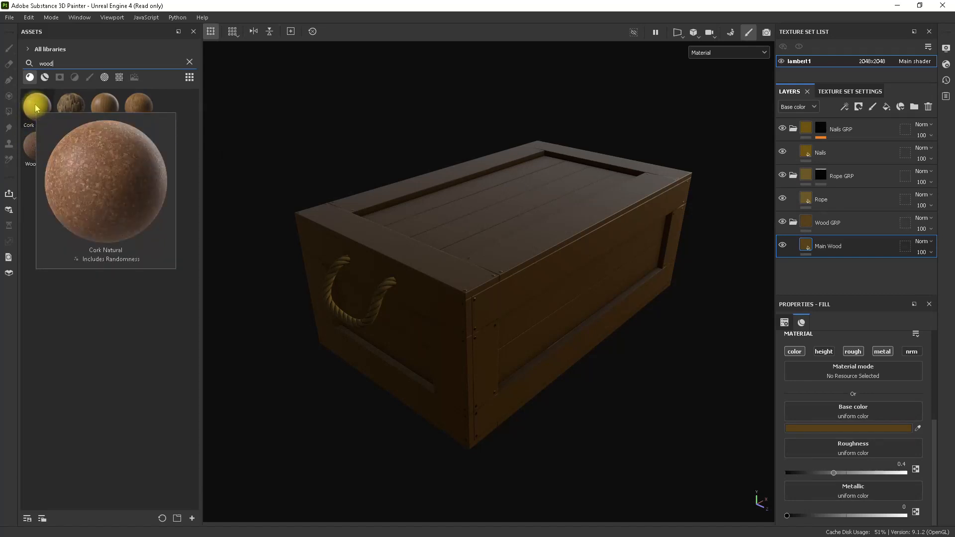
mouse_move(70, 104)
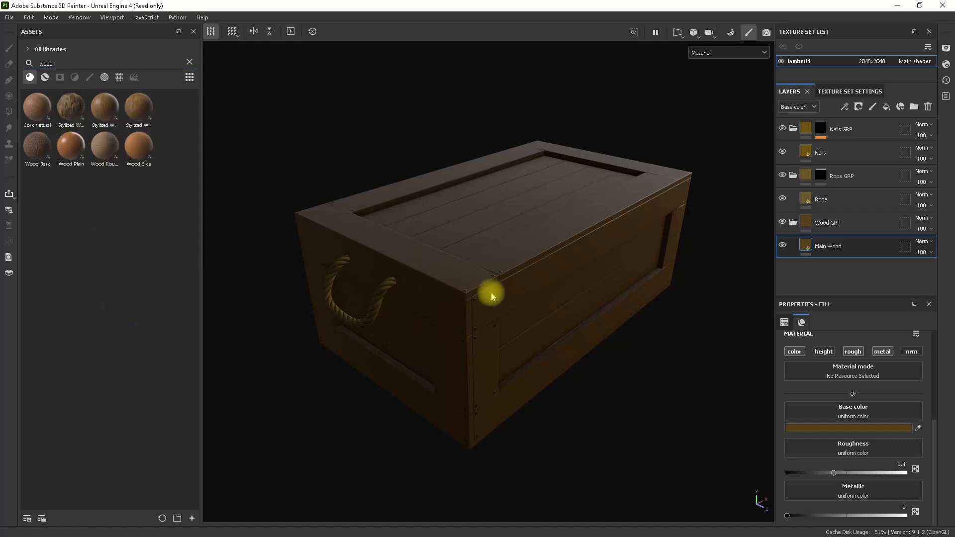
alt+drag(492, 292, 493, 288)
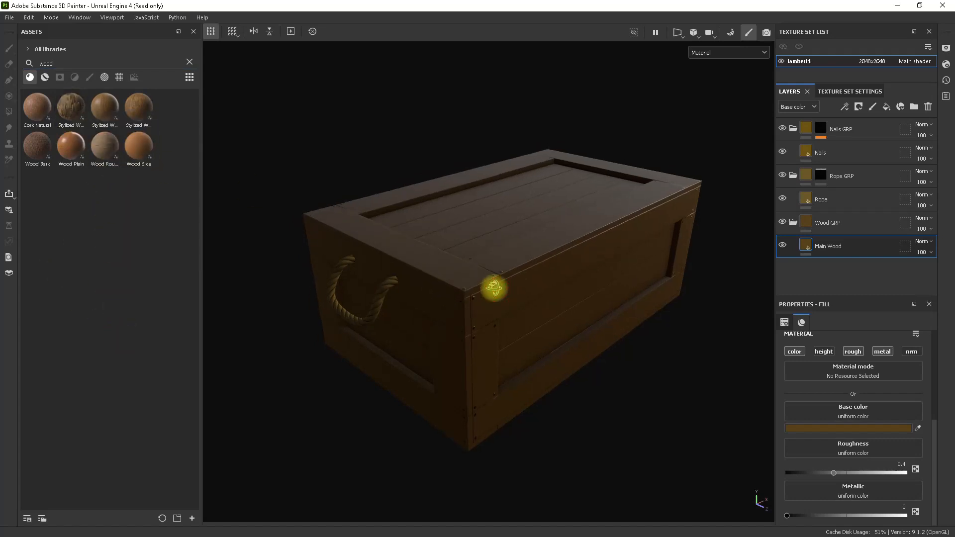
Add a fill layer above Main Wood in the Wood GRP folder and name it Wood Grain 01.
click(854, 247)
click(886, 107)
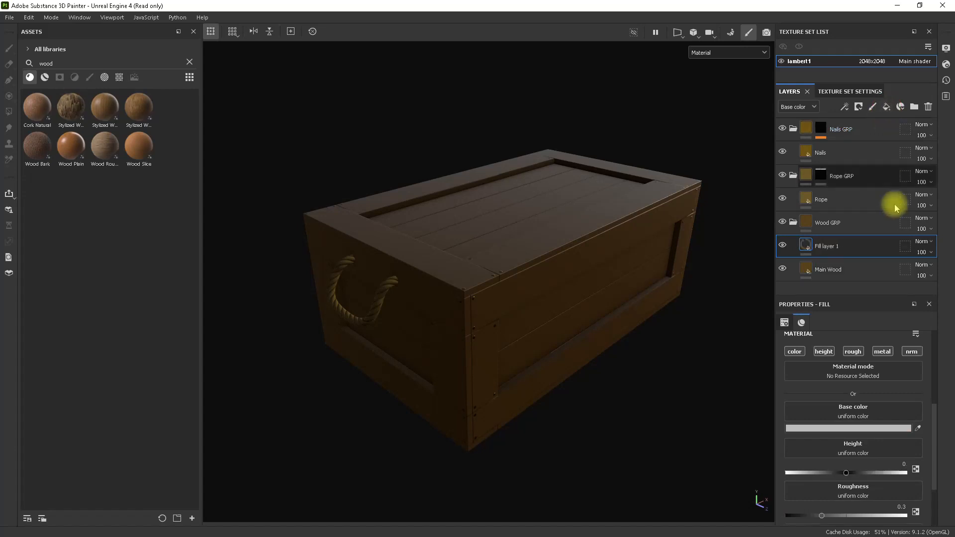
click(837, 247)
double_click(837, 247)
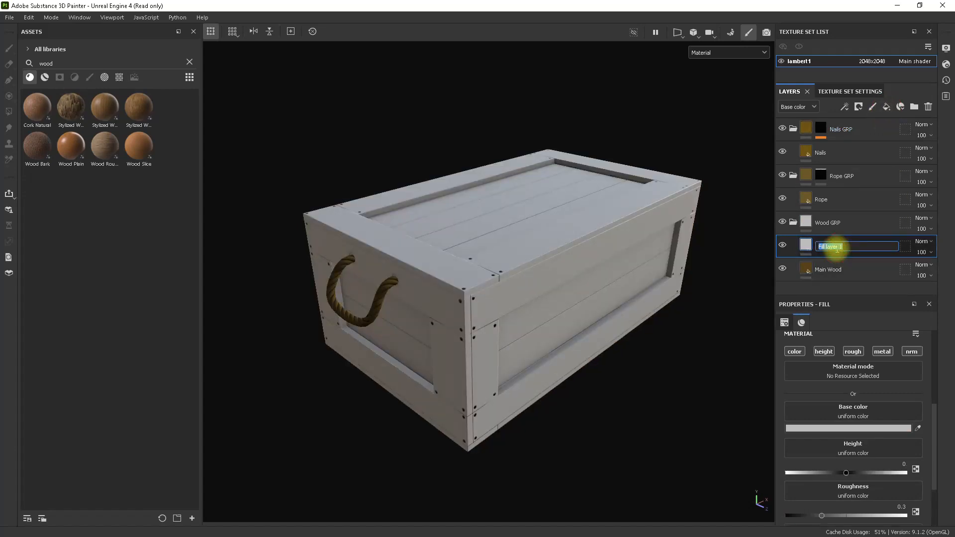
text(Wood Grain 01)
key(Return)
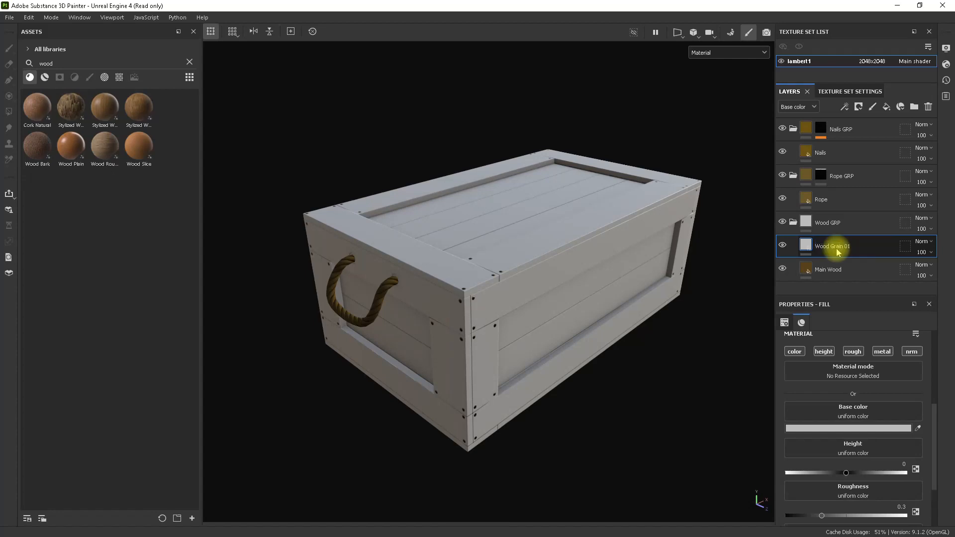
Keep only the height channel active on Wood Grain 01 and lower its height to about -0.81.
click(823, 351)
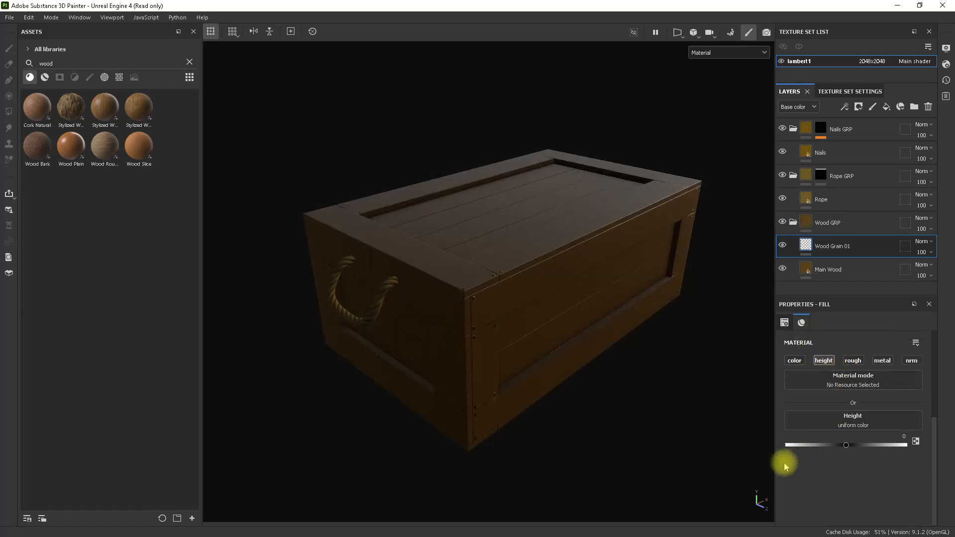
mouse_move(811, 446)
mouse_down()
mouse_move(799, 444)
mouse_move(835, 447)
mouse_move(792, 447)
mouse_up()
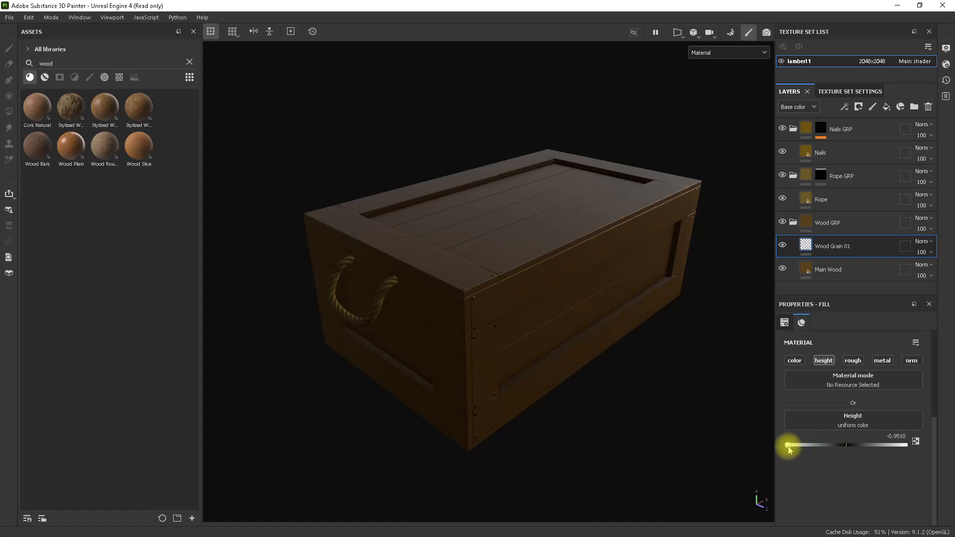
drag(793, 449, 815, 449)
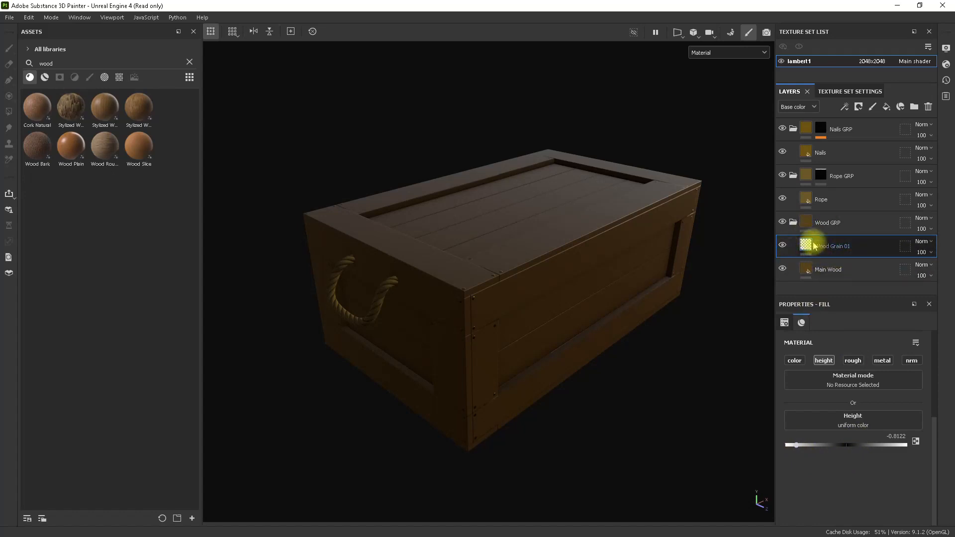
Add a black mask to Wood Grain 01 and put a fill effect in that mask.
right_click(826, 251)
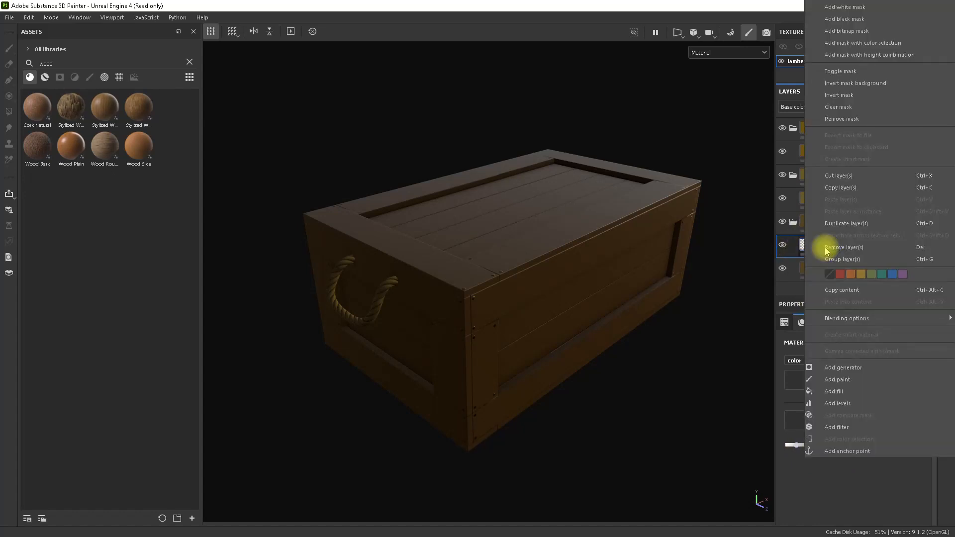
click(848, 20)
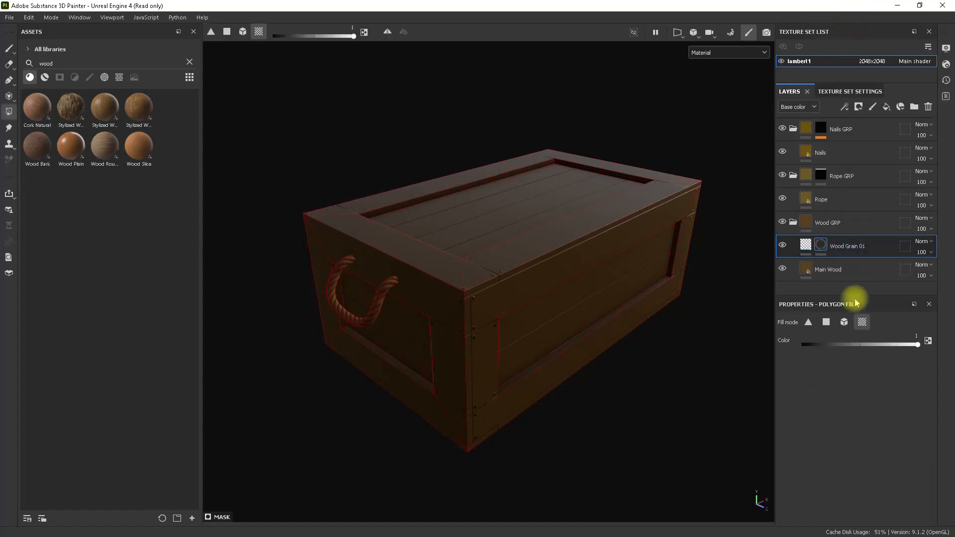
alt+drag(621, 267, 643, 260)
click(806, 245)
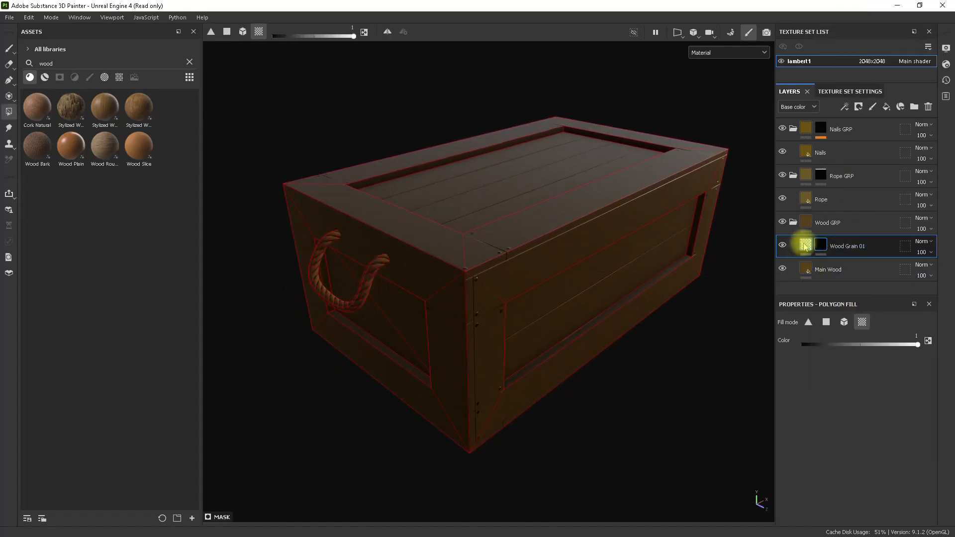
right_click(821, 249)
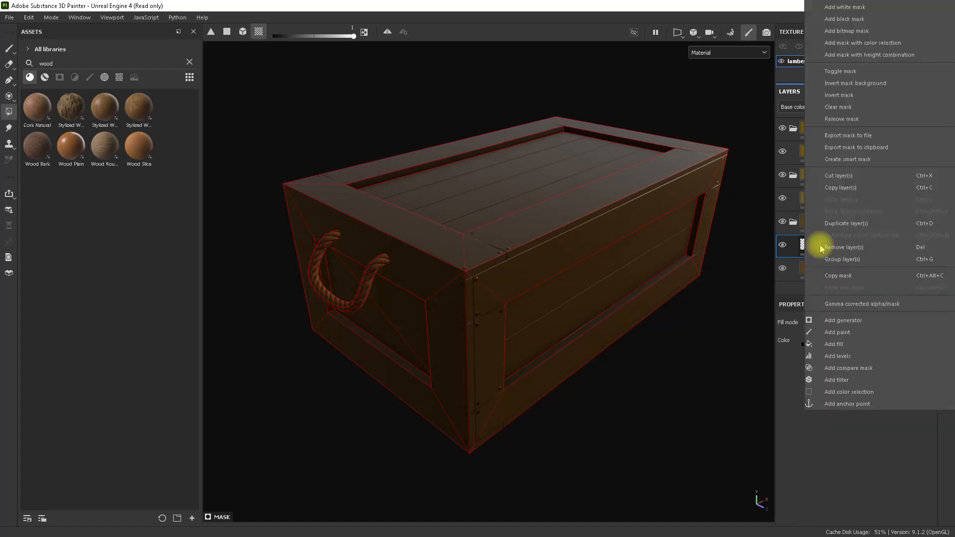
click(851, 343)
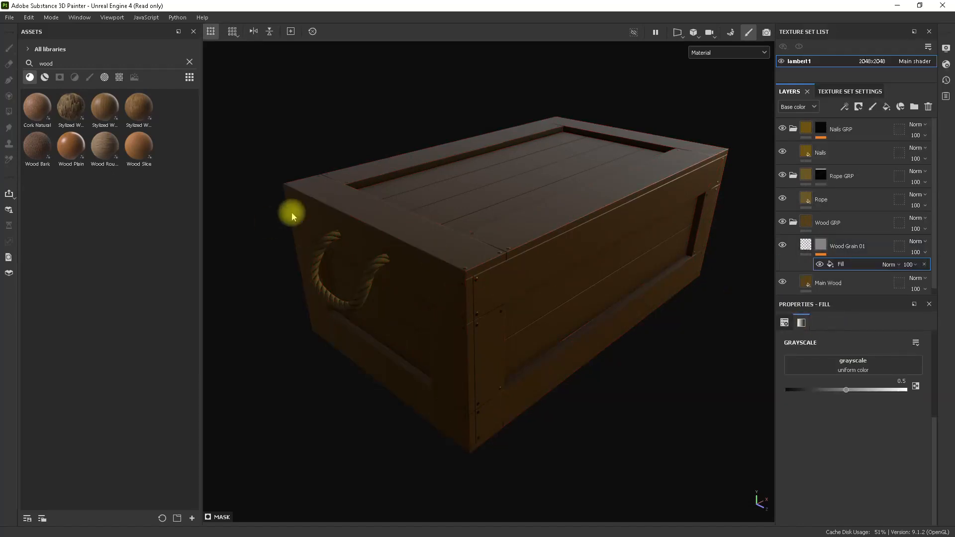
Browse the texture assets matching "wood" and assign Grunge Wood Hard to the fill in the Wood Grain 01 mask.
click(120, 79)
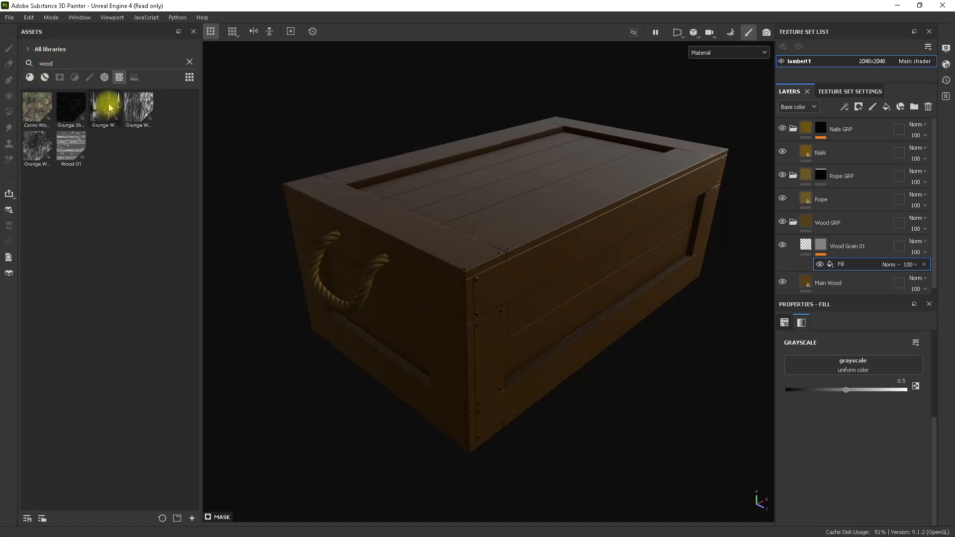
mouse_move(109, 107)
mouse_move(140, 107)
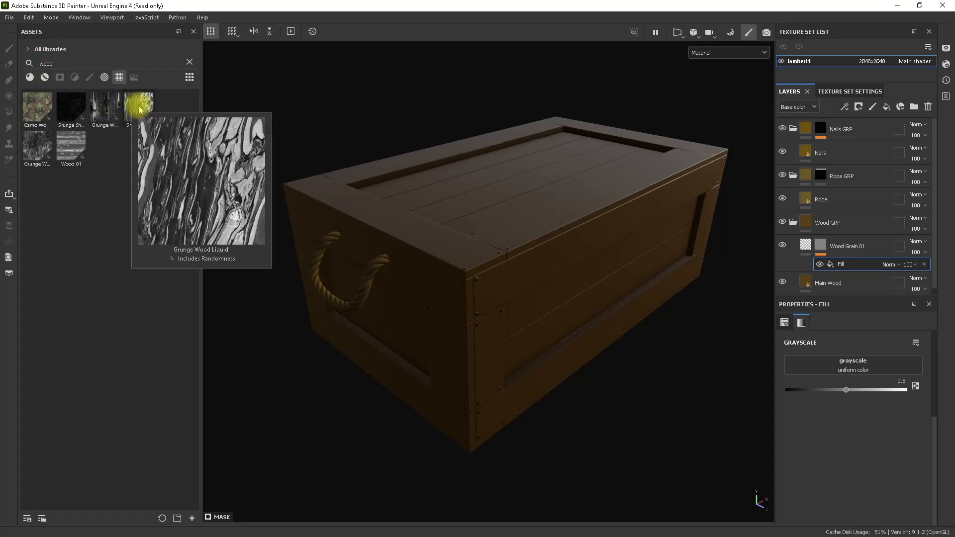
mouse_move(38, 148)
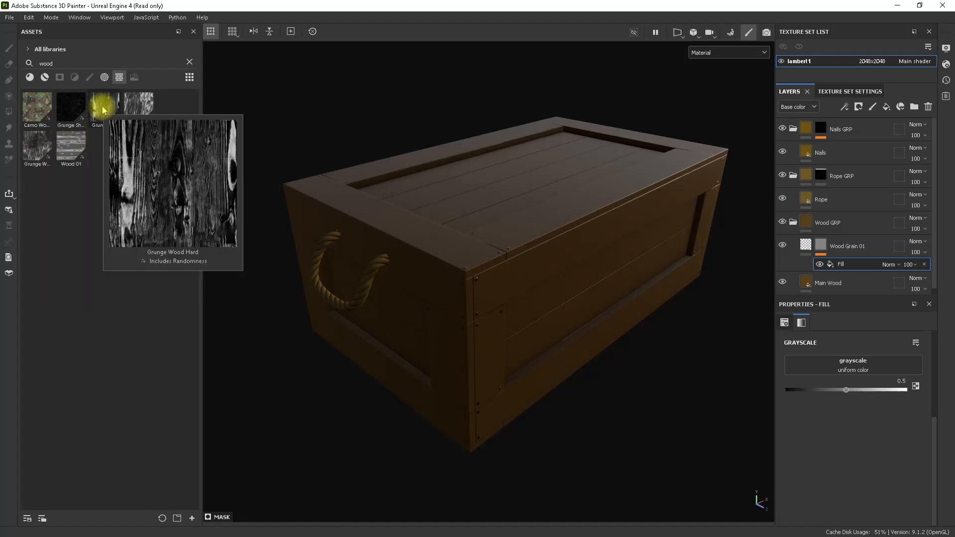
drag(108, 109, 866, 367)
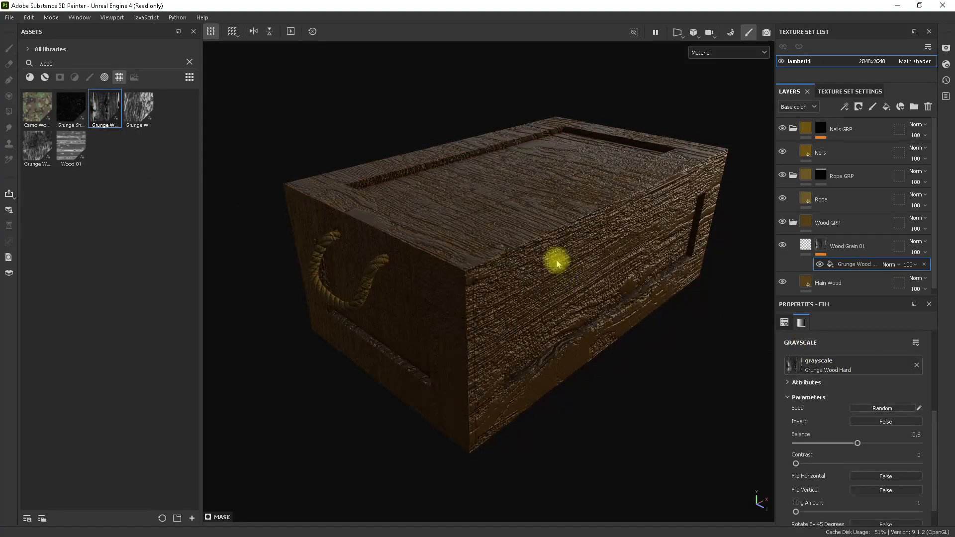
alt+drag(554, 260, 592, 297)
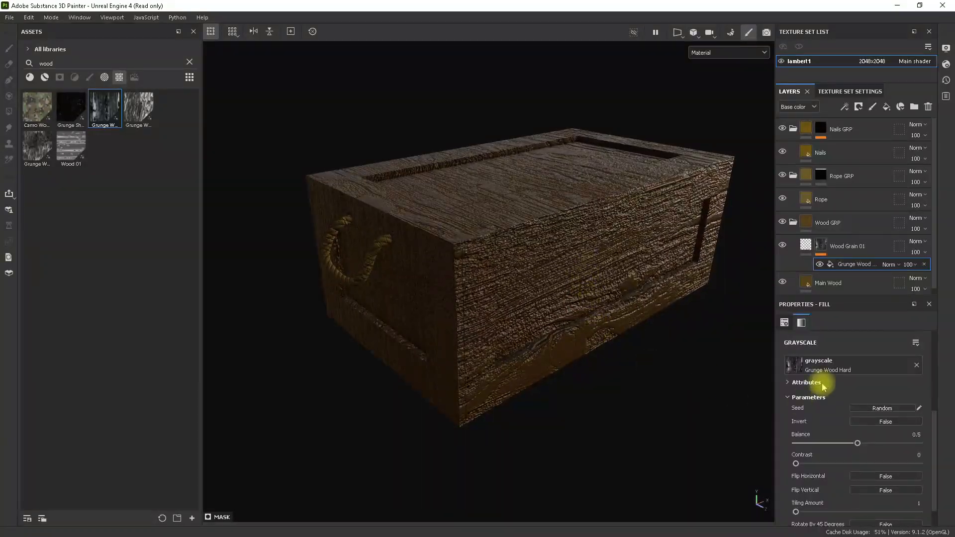
Change the projection of the Grunge Wood Hard mask fill to Tri-planar projection and check it on the crate.
scroll(873, 362, up, 2)
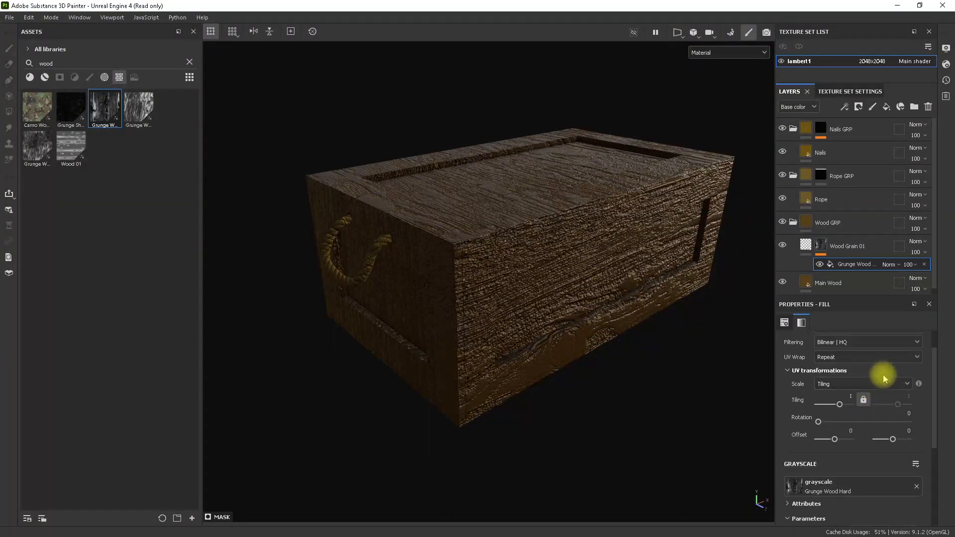
scroll(890, 376, up, 1)
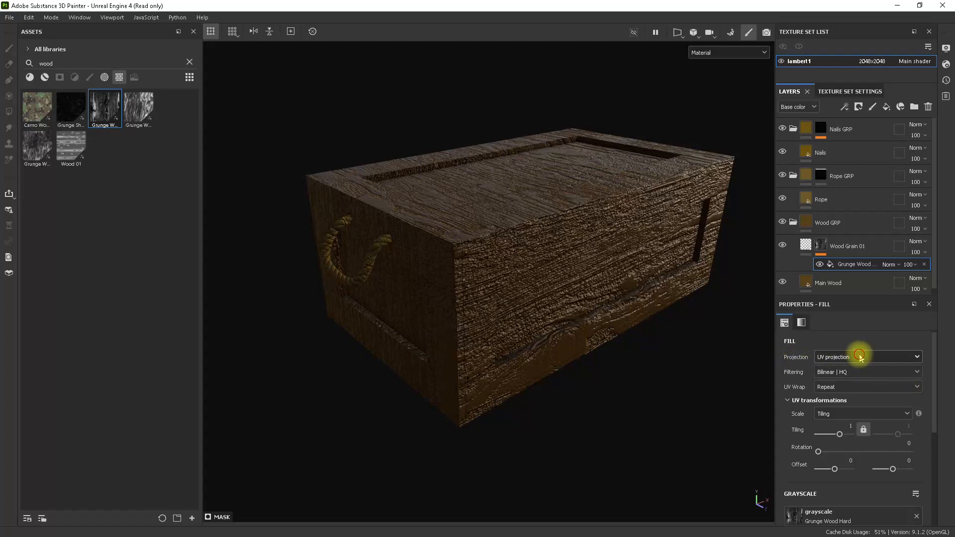
click(860, 356)
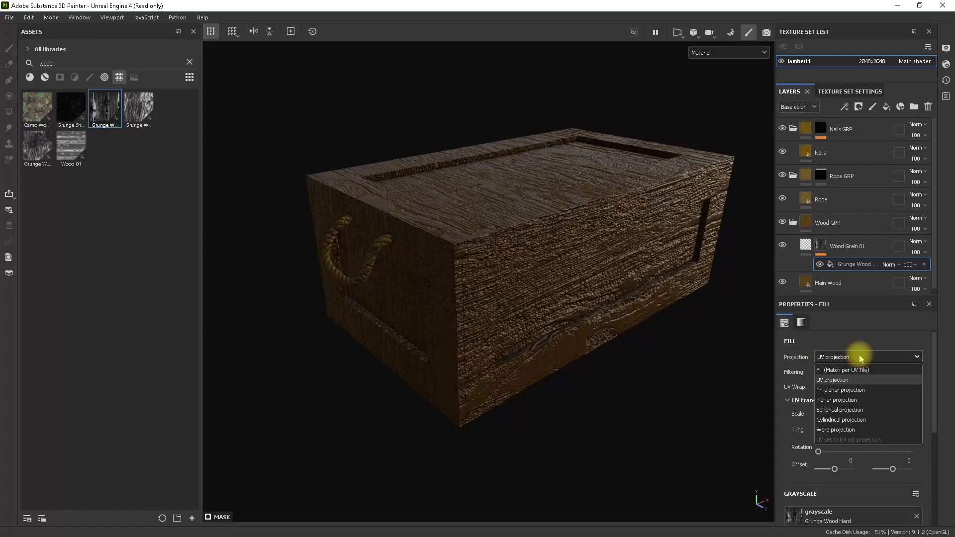
click(862, 392)
alt+drag(646, 347, 570, 335)
alt+drag(626, 325, 602, 316)
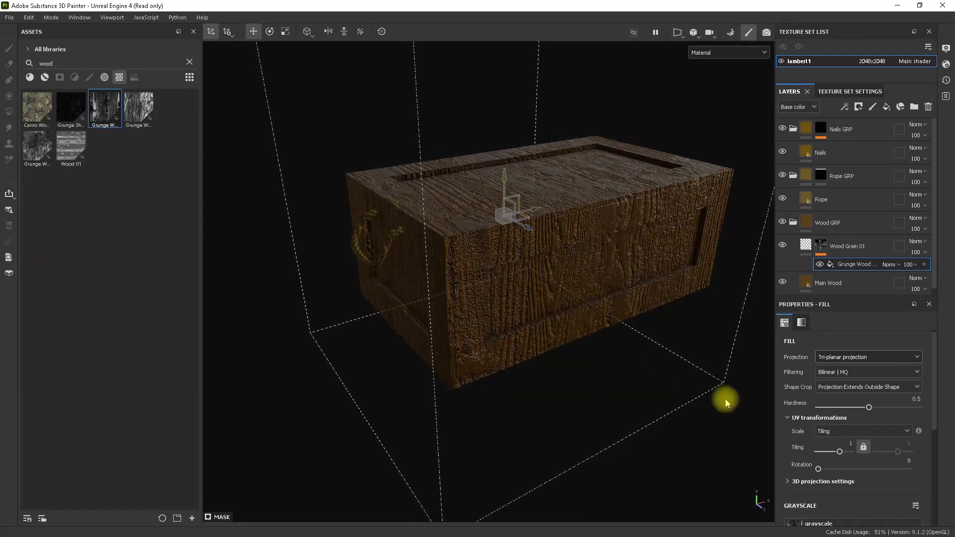
Set the rotation of the Grunge Wood Hard mask fill to 90 and inspect the grain direction around the crate.
drag(817, 469, 841, 469)
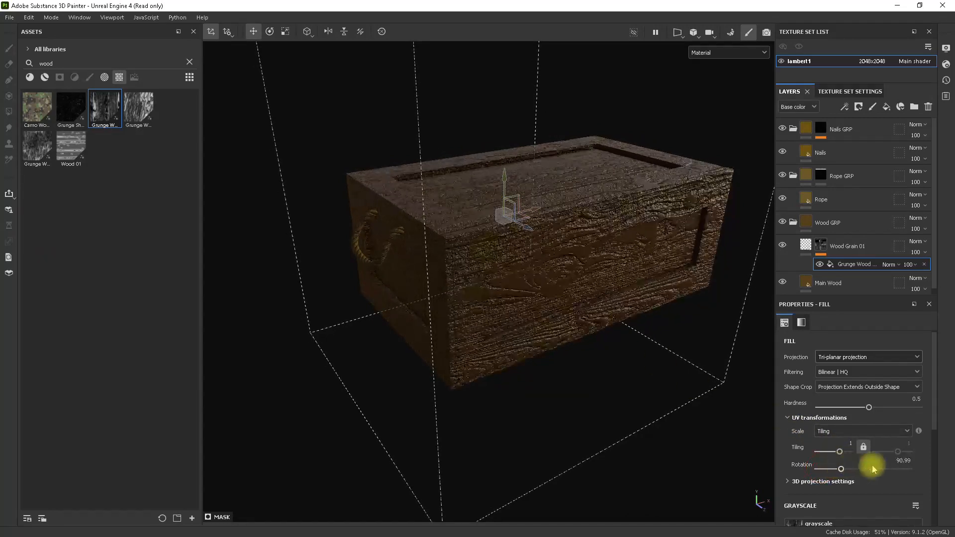
click(899, 461)
text(90)
key(Return)
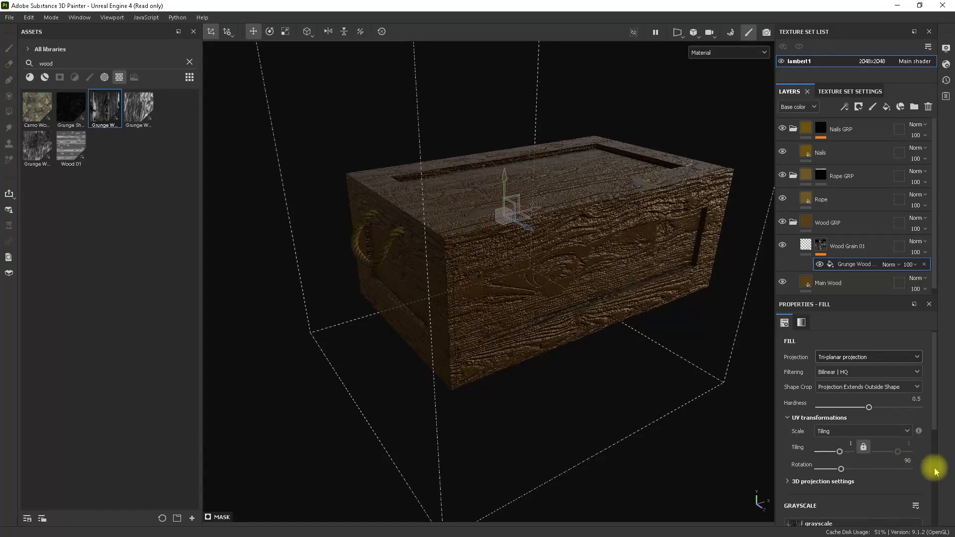
alt+drag(613, 347, 449, 258)
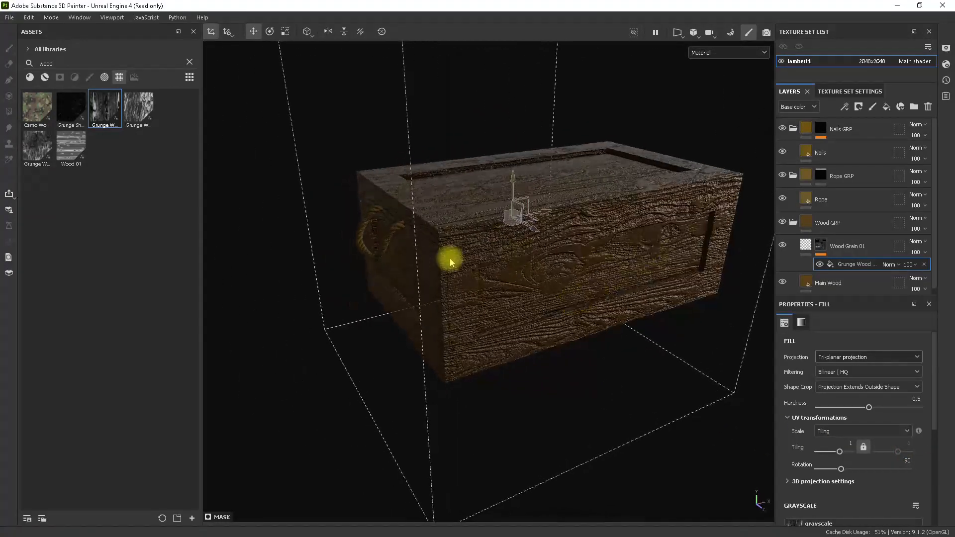
alt+drag(623, 247, 613, 304)
mouse_move(613, 305)
alt+middle_down()
mouse_move(636, 296)
mouse_move(603, 315)
alt+middle_up()
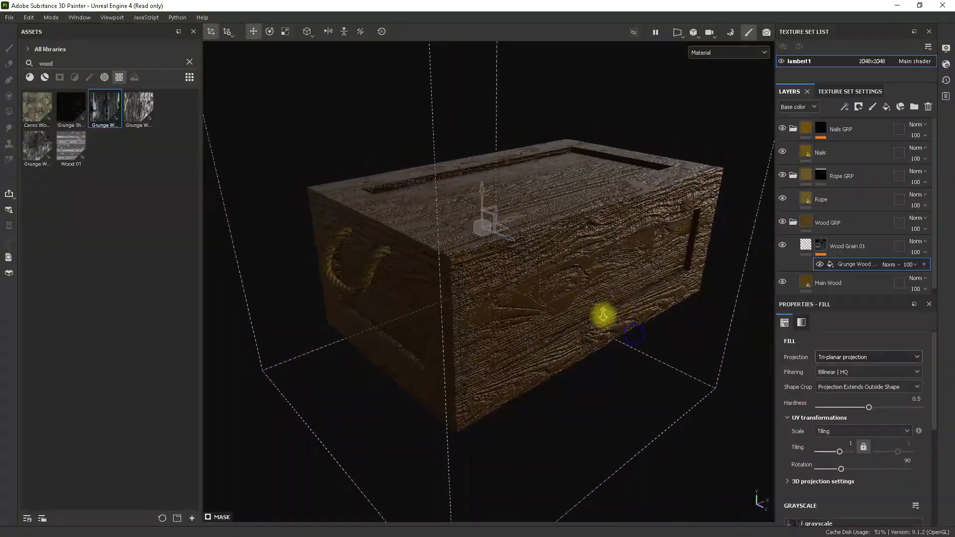
alt+drag(603, 315, 592, 291)
alt+right_drag(592, 291, 648, 352)
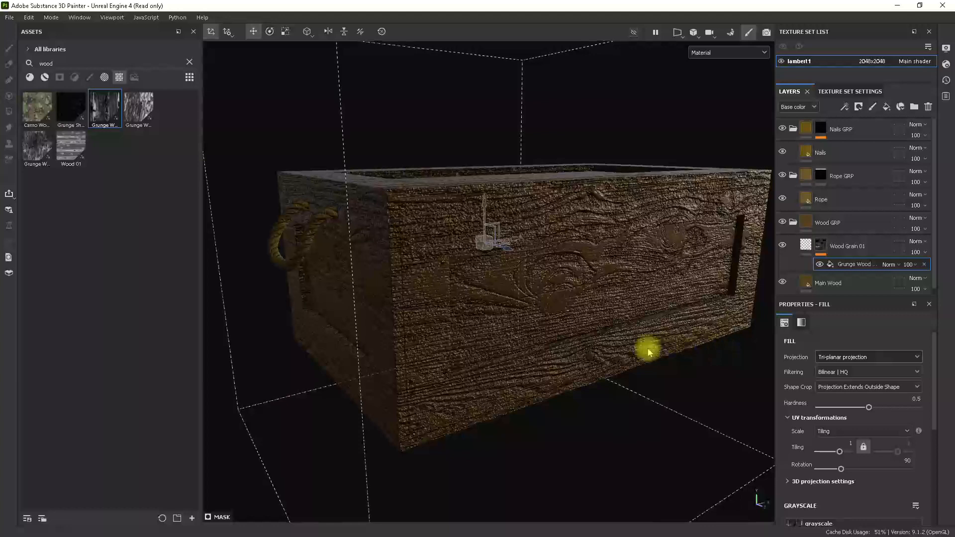
alt+drag(648, 352, 588, 317)
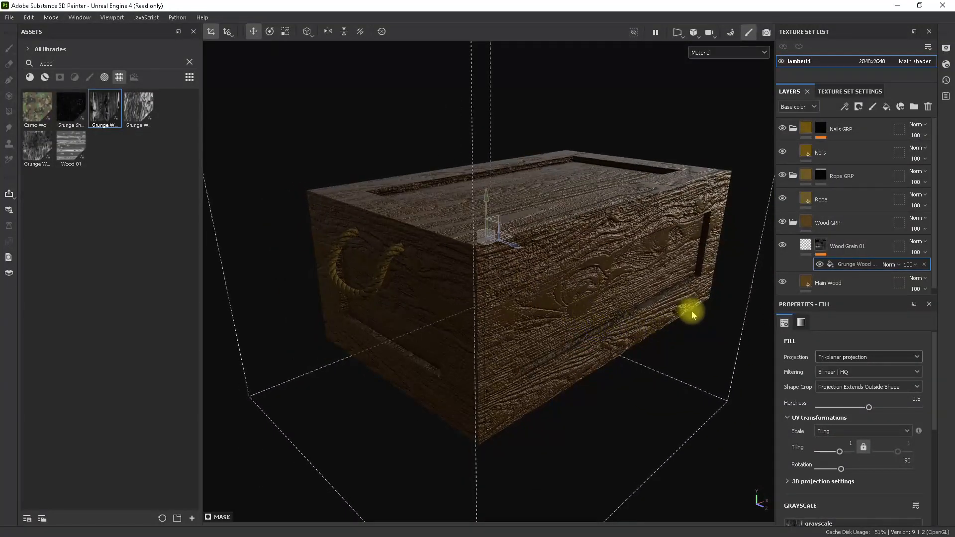
Set the height of the Wood Grain 01 layer to -0.1265 and inspect the grain depth up close.
click(807, 248)
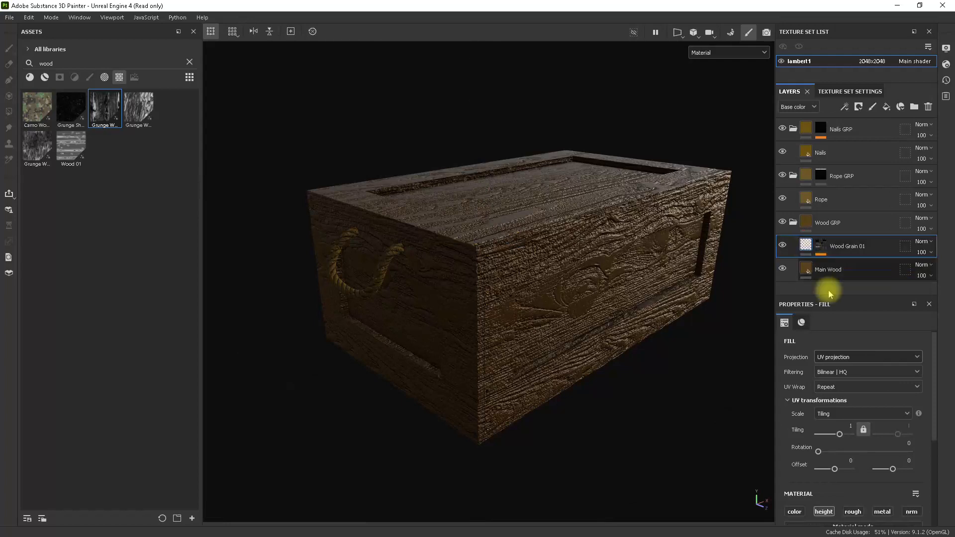
click(817, 250)
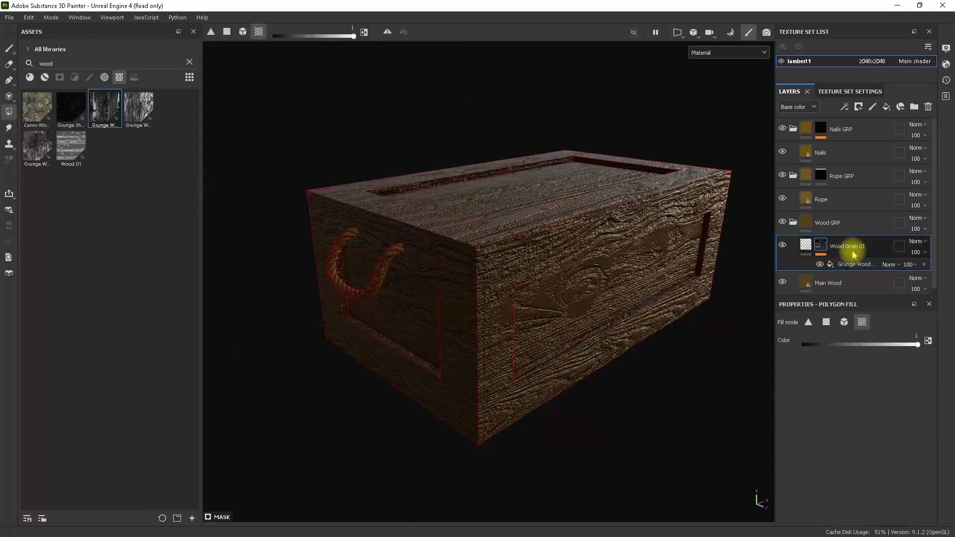
click(847, 261)
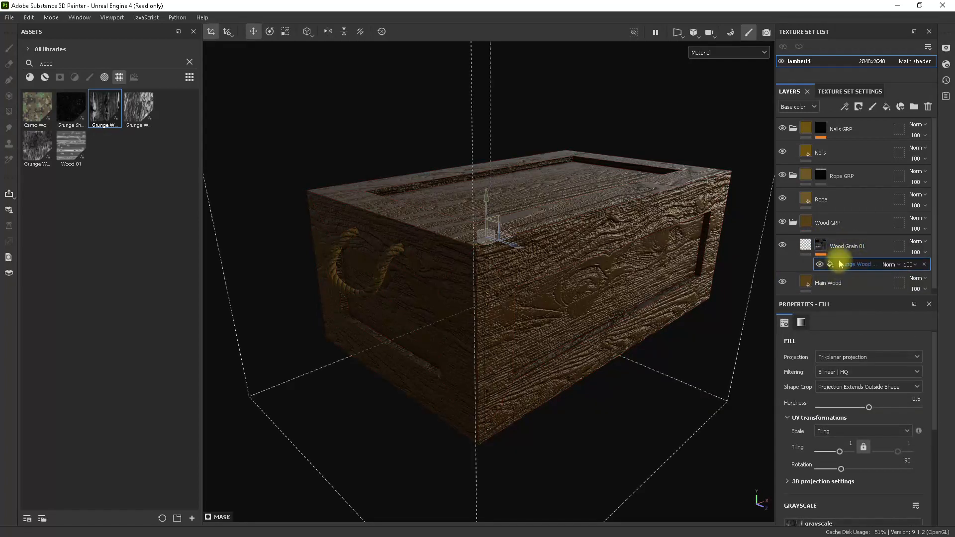
click(806, 247)
scroll(895, 409, down, 2)
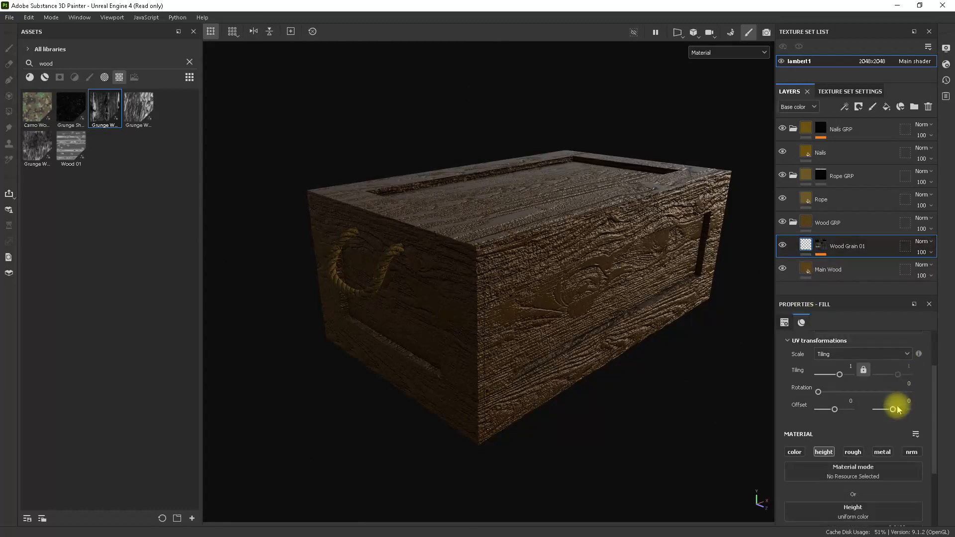
scroll(898, 411, down, 3)
drag(810, 449, 844, 450)
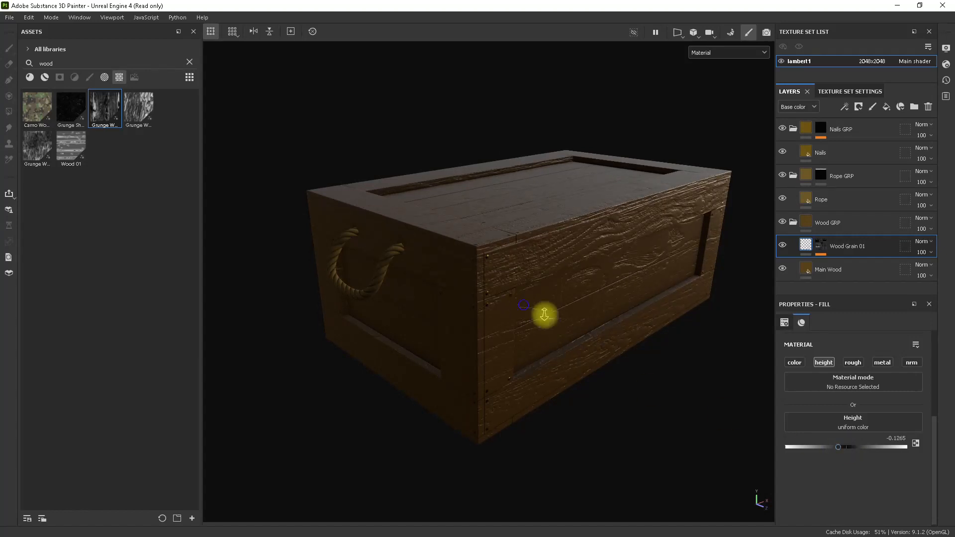
alt+right_drag(545, 316, 616, 328)
alt+drag(616, 328, 705, 370)
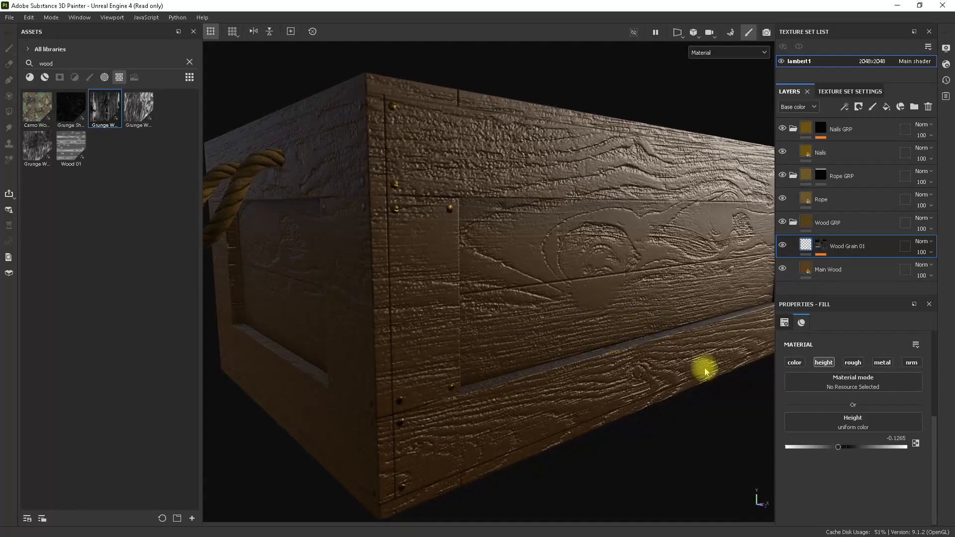
Try UV tiling values of 2 and 3 on the Grunge Wood Hard mask fill and compare the grain on the crate.
click(824, 249)
click(853, 266)
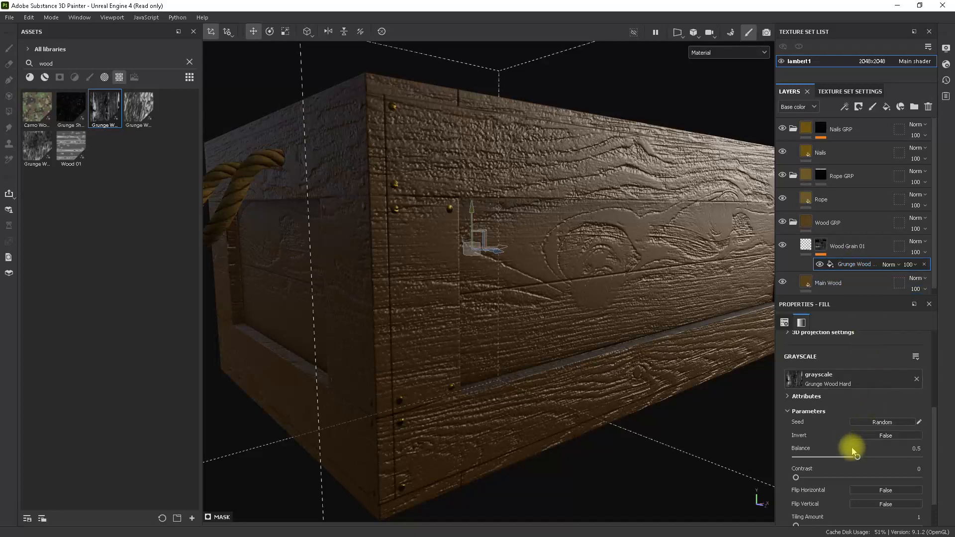
scroll(852, 446, up, 4)
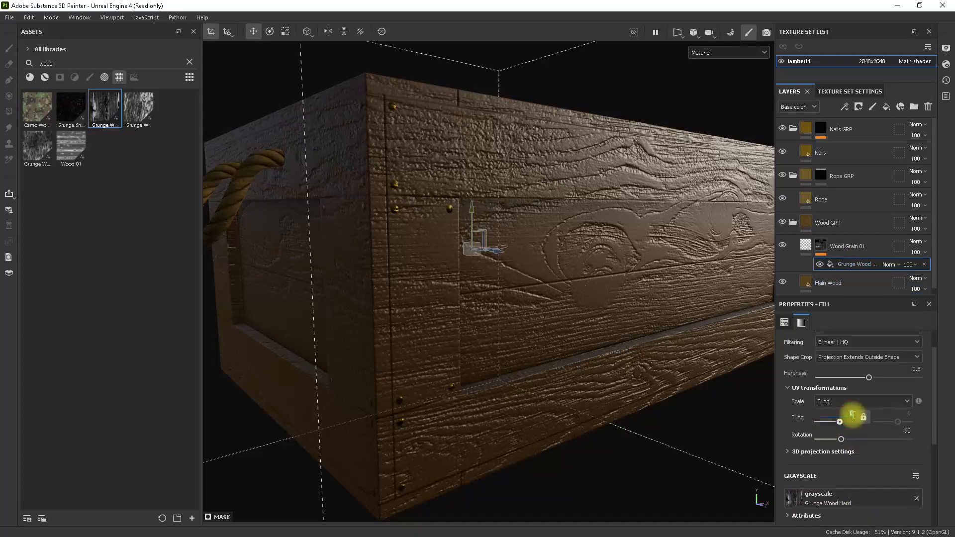
key(Return)
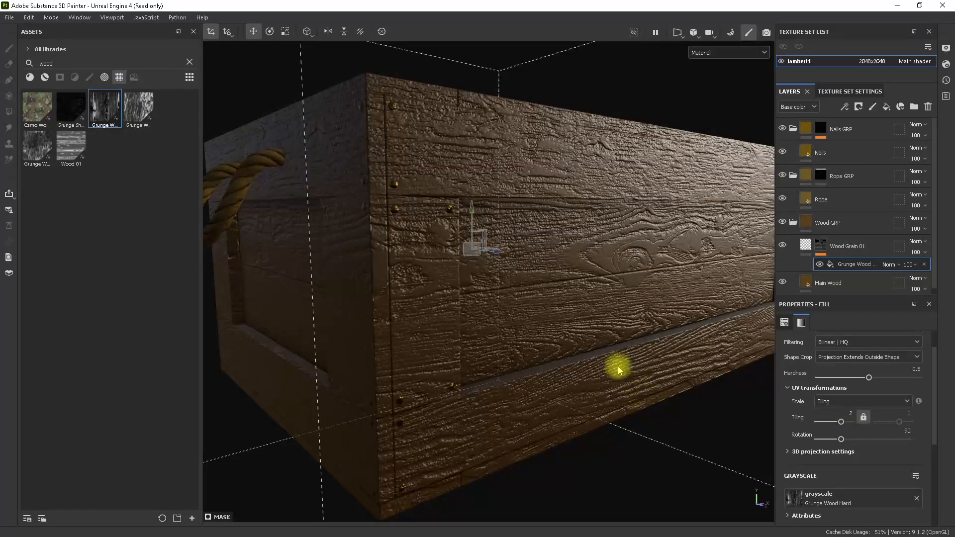
alt+drag(617, 366, 566, 315)
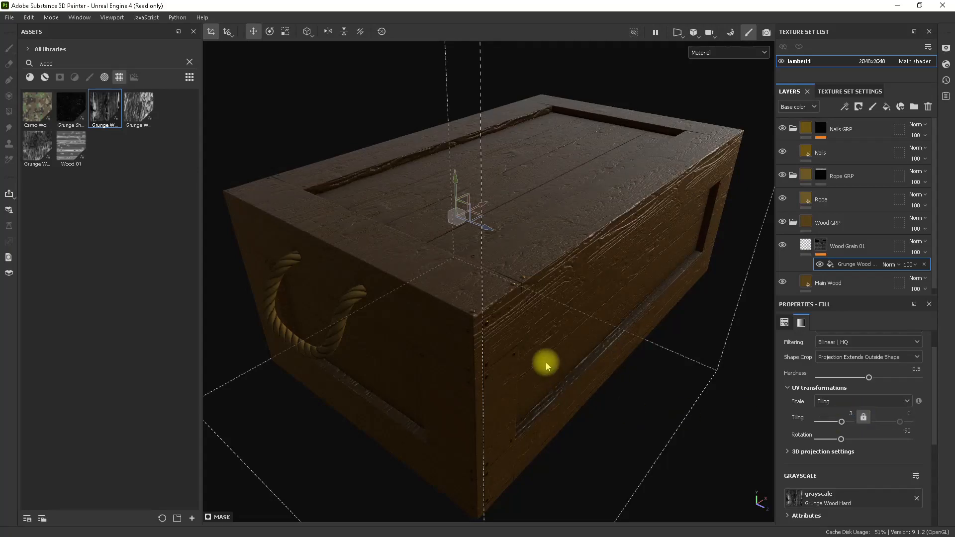
alt+drag(606, 280, 674, 324)
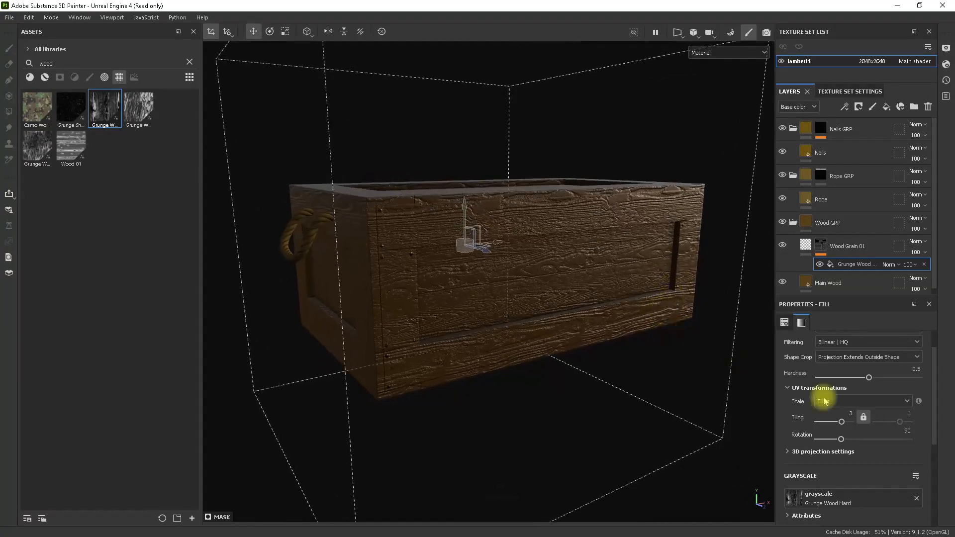
Return the UV tiling of the Grunge Wood Hard mask fill to 1.
scroll(848, 395, down, 5)
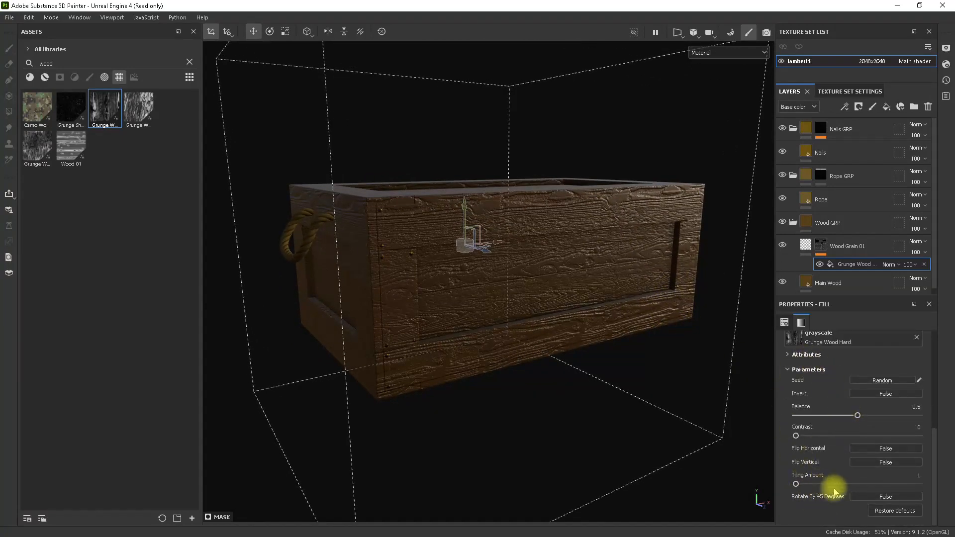
scroll(840, 407, up, 5)
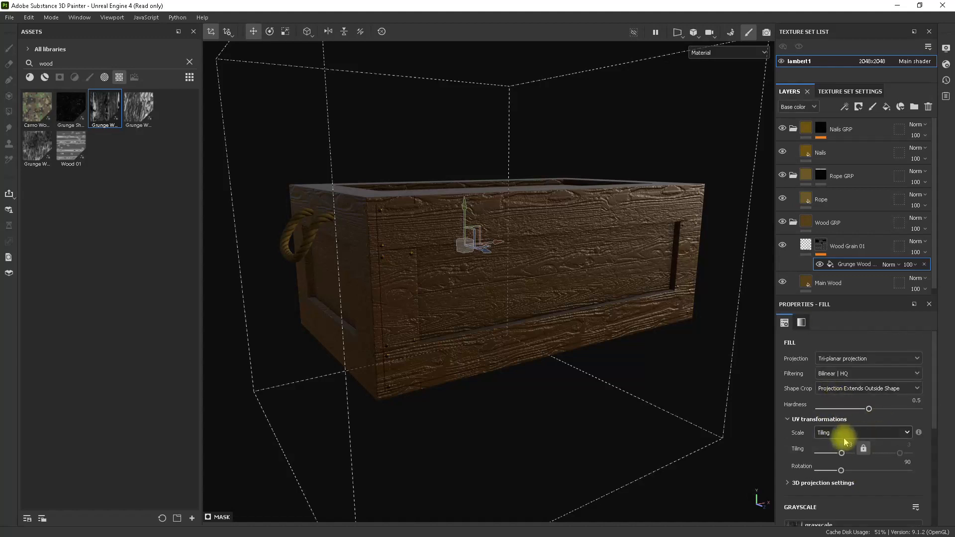
text(1)
key(Return)
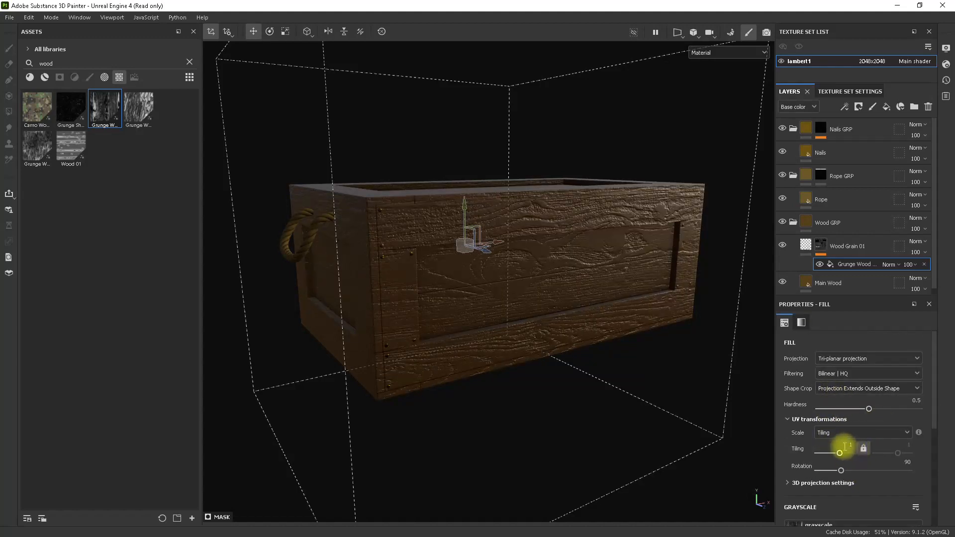
key(Return)
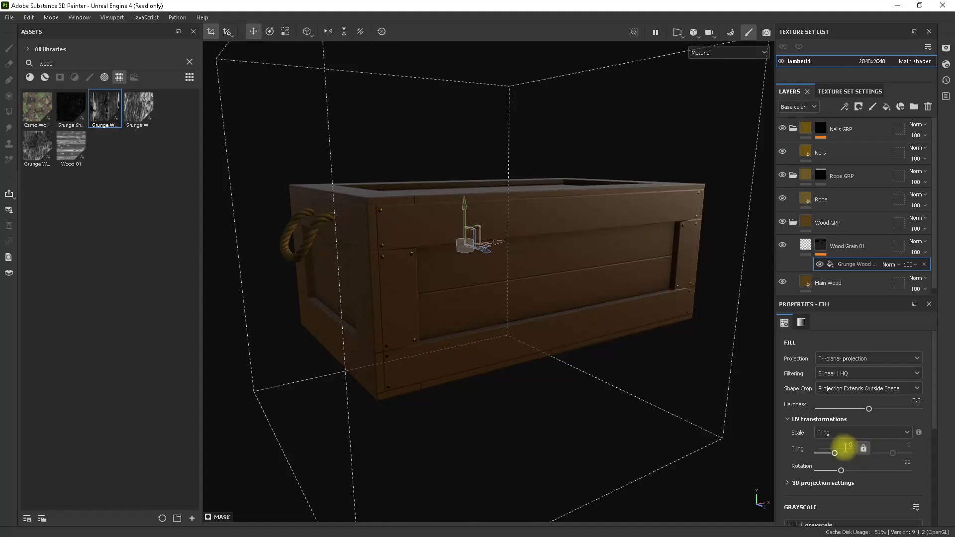
text(1)
key(Return)
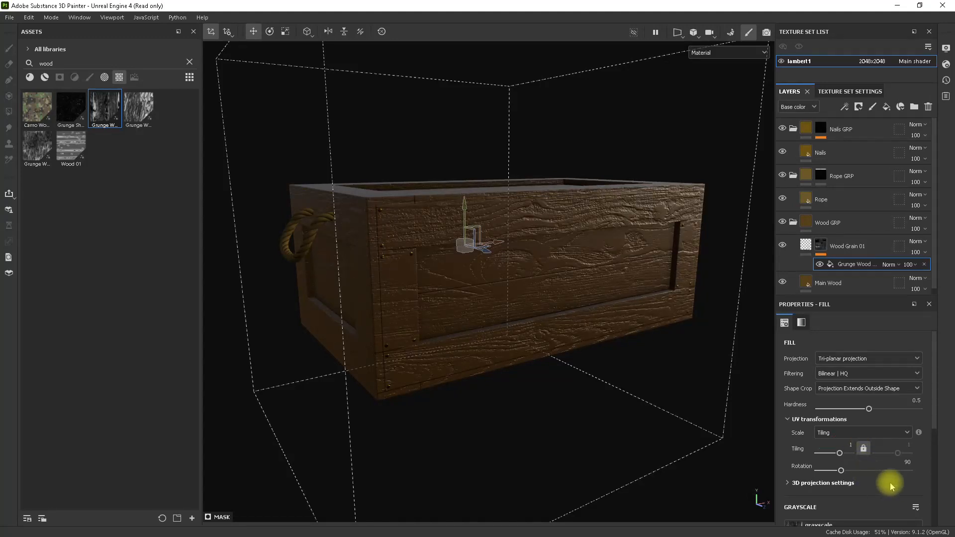
Set the Tiling Amount parameter of the Grunge Wood Hard texture to 3 and check the crate's sides.
scroll(890, 485, down, 10)
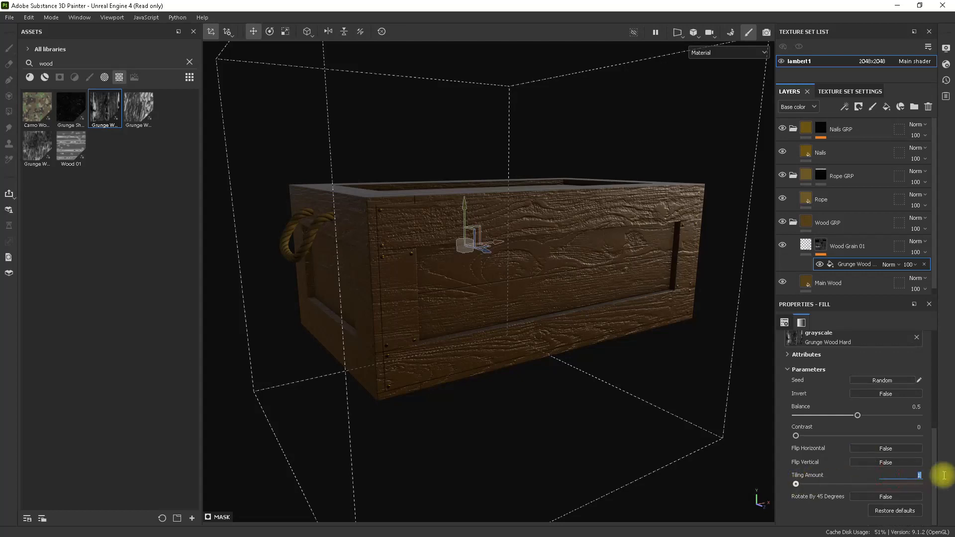
text(3)
key(Return)
alt+drag(724, 450, 598, 371)
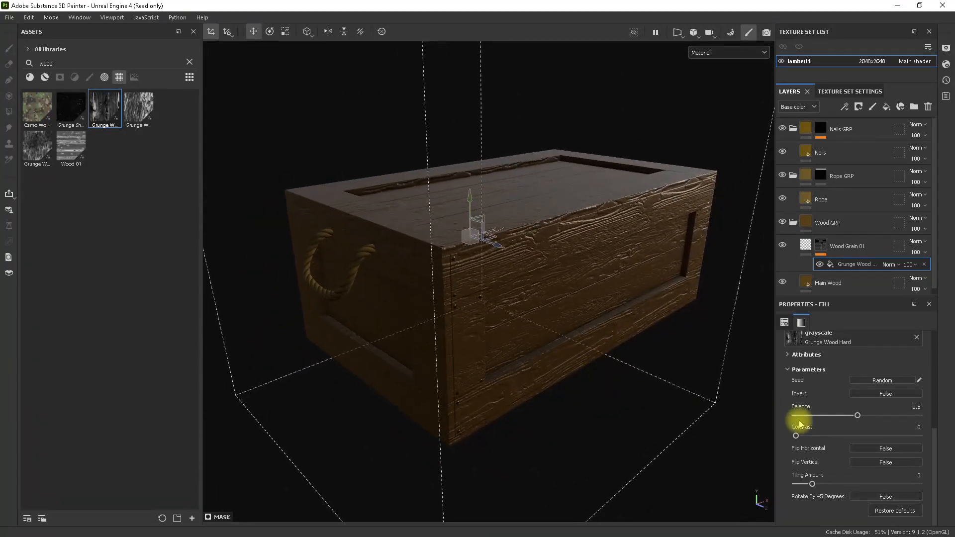
alt+drag(693, 371, 695, 395)
Randomize the seed of the Grunge Wood Hard texture and check the new grain pattern on the crate.
click(883, 382)
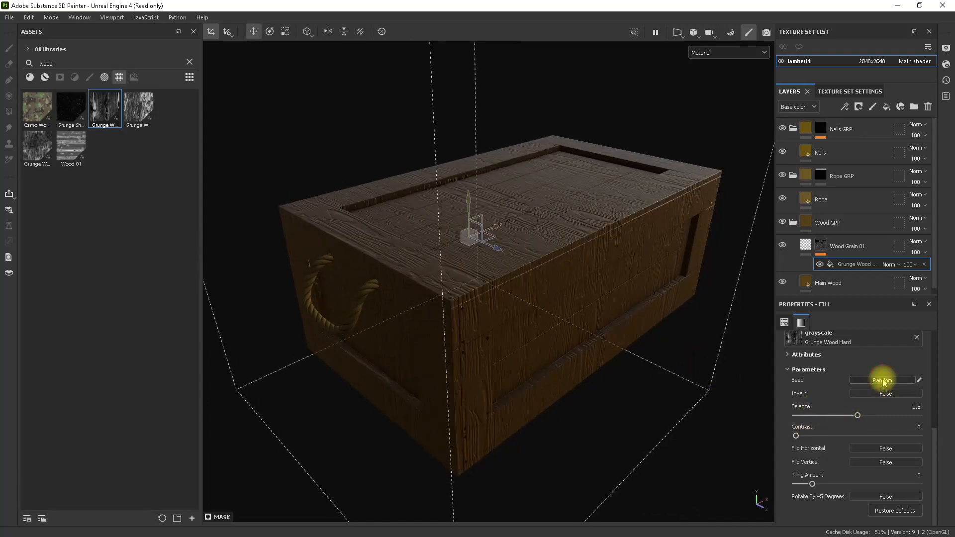
click(883, 381)
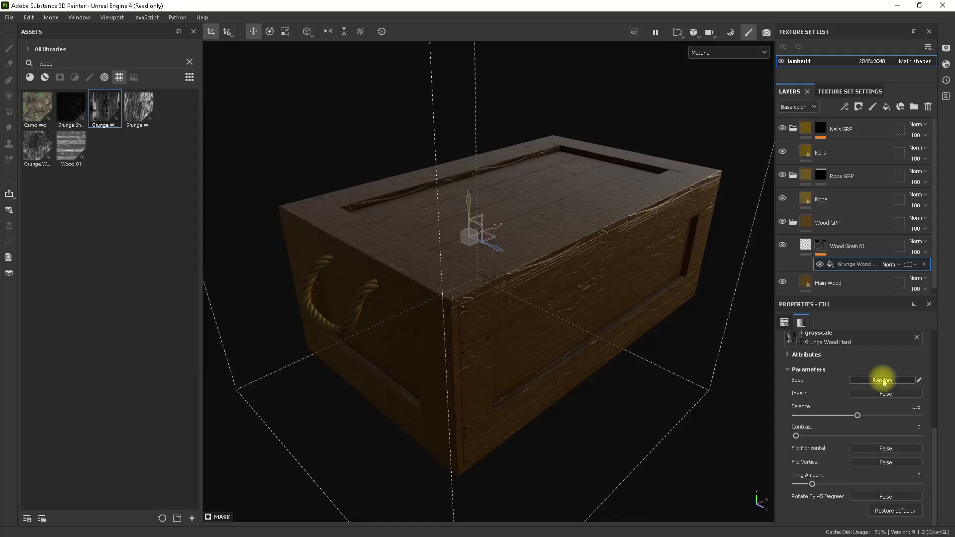
alt+drag(746, 356, 746, 390)
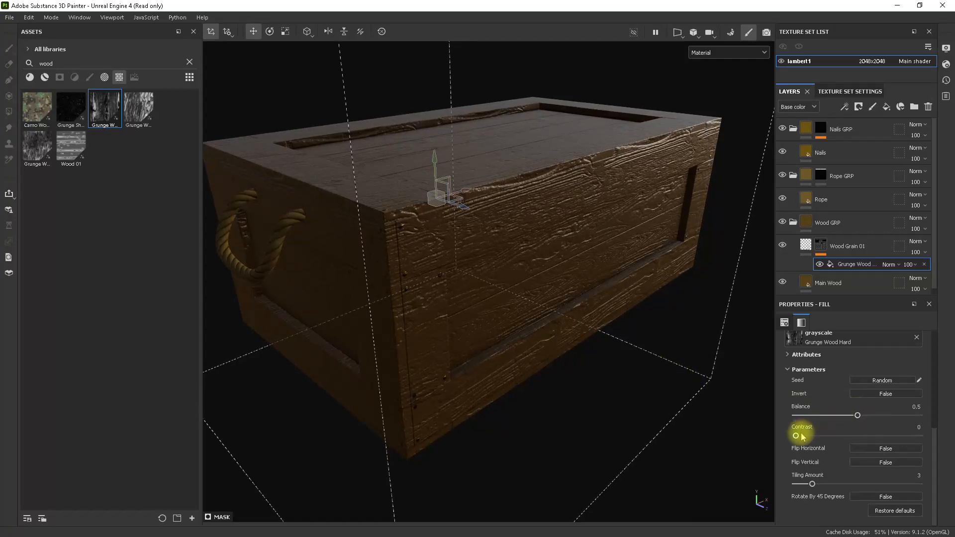
Try different Contrast and Balance values on the Grunge Wood Hard texture and restore them to 0 and 0.5.
mouse_move(796, 436)
mouse_down()
mouse_move(940, 424)
mouse_move(748, 435)
mouse_move(834, 437)
mouse_move(796, 436)
mouse_up()
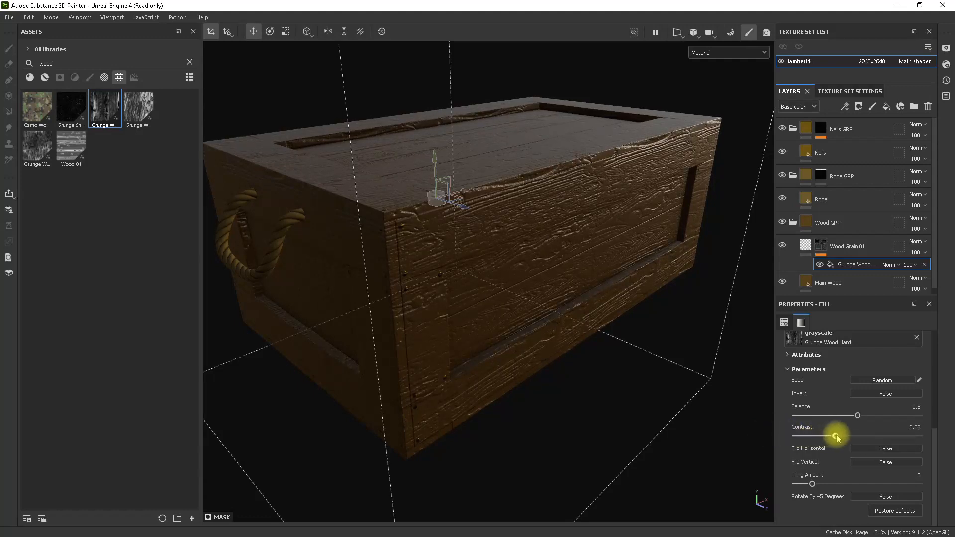
drag(845, 438, 801, 437)
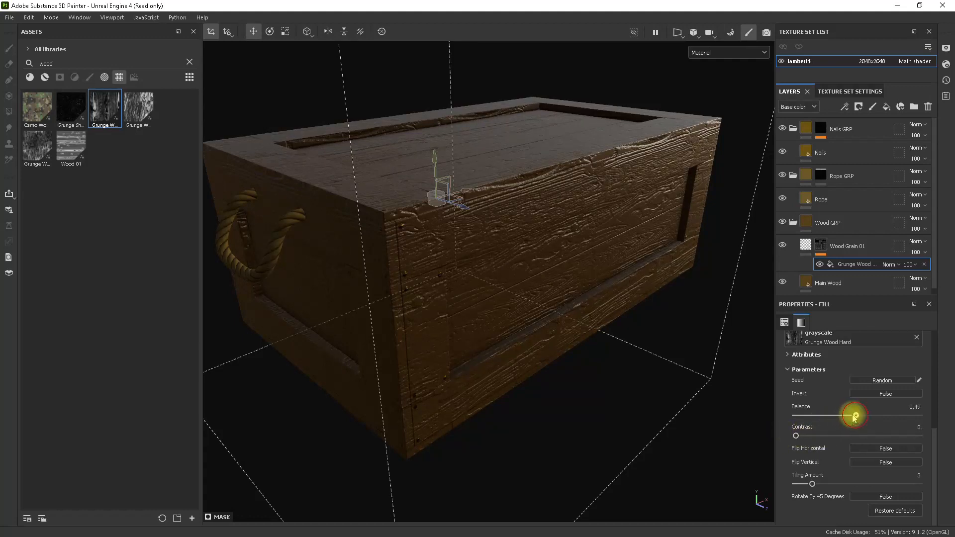
drag(855, 416, 877, 420)
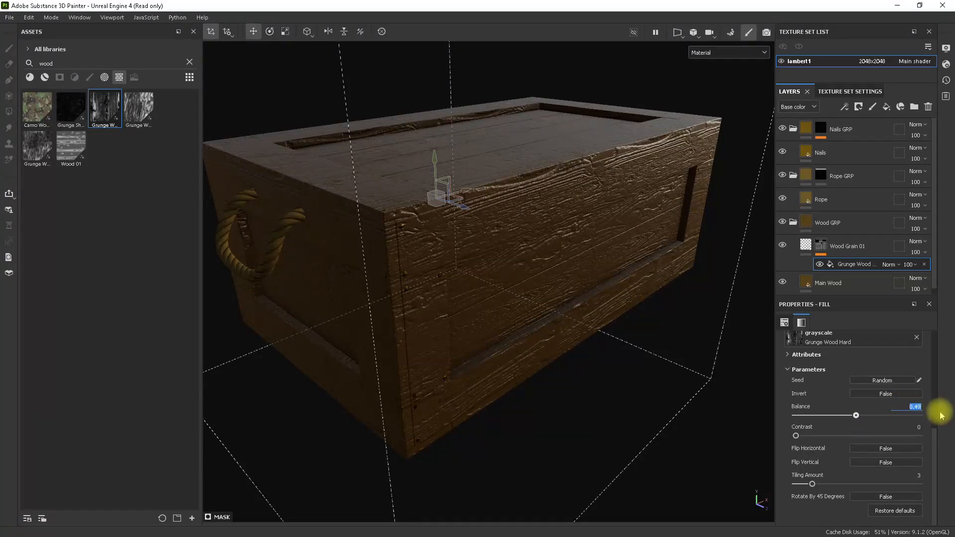
alt+drag(686, 341, 582, 315)
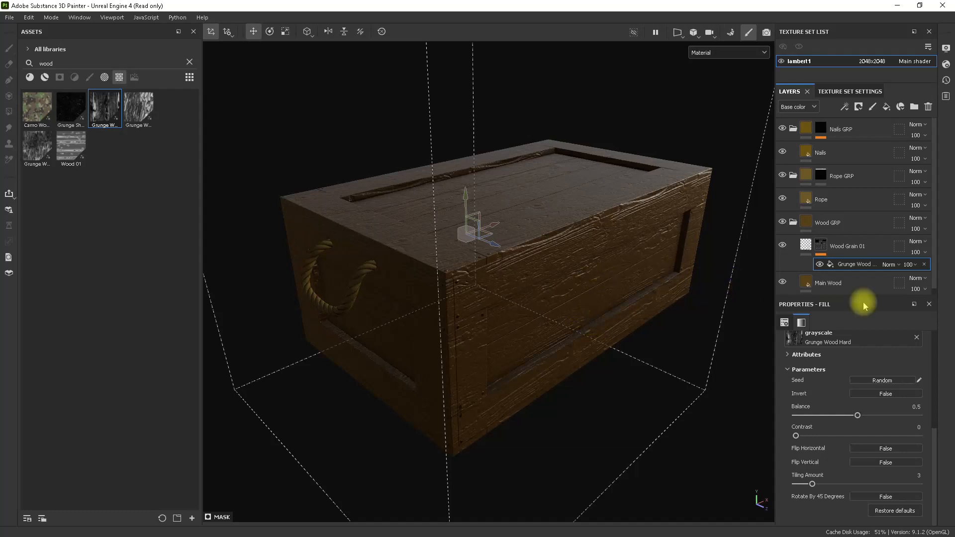
Add a fill layer named Wood Grain 02 above Wood Grain 01 with only its height channel enabled.
click(873, 265)
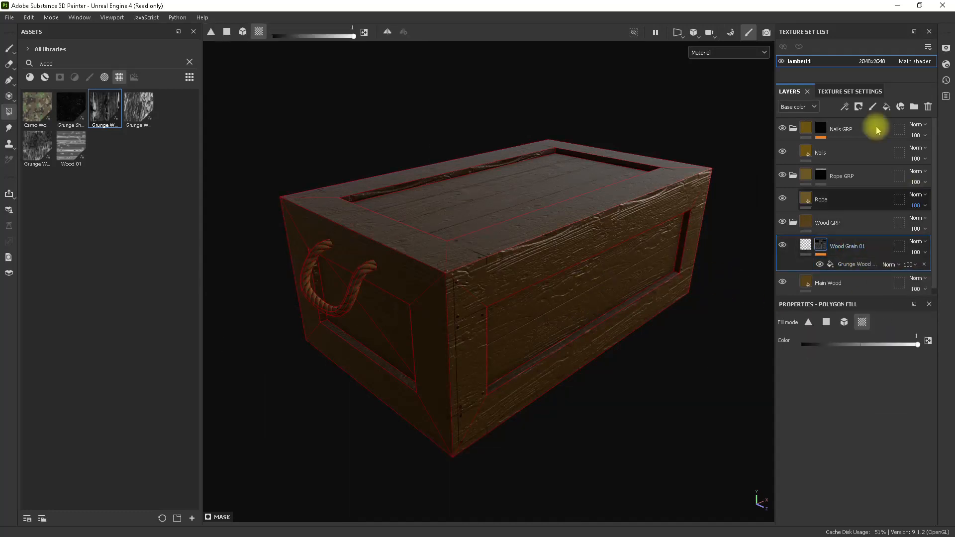
click(886, 106)
click(831, 247)
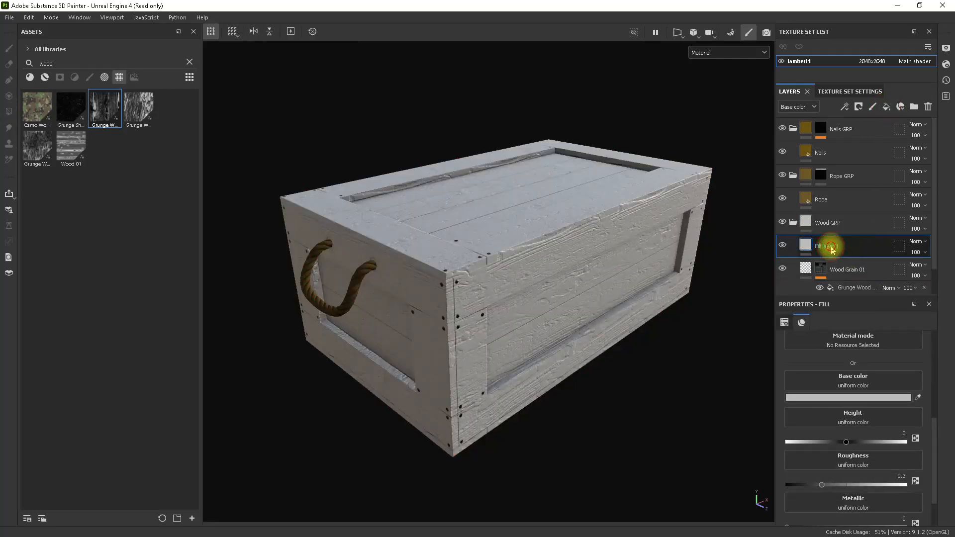
double_click(831, 247)
text(Wood G)
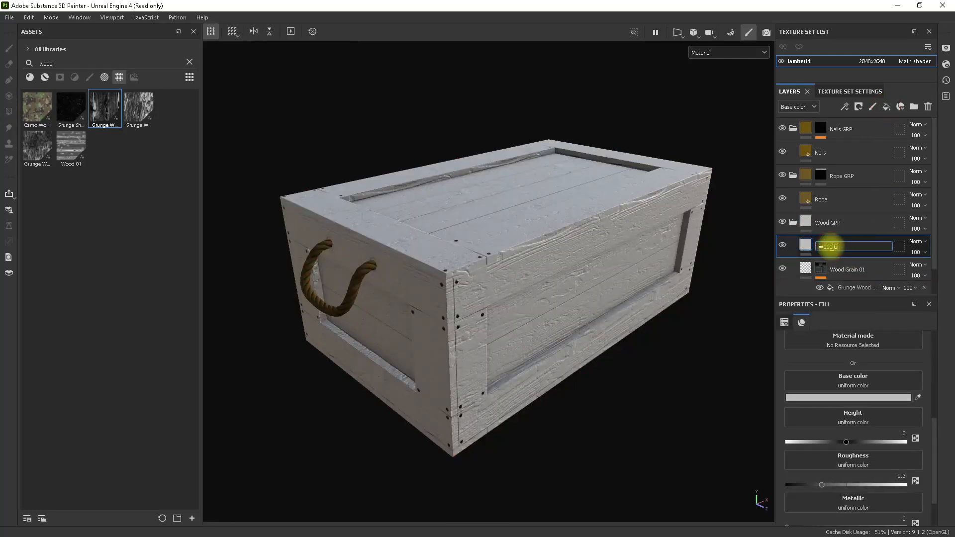
text(rain 2)
key(Return)
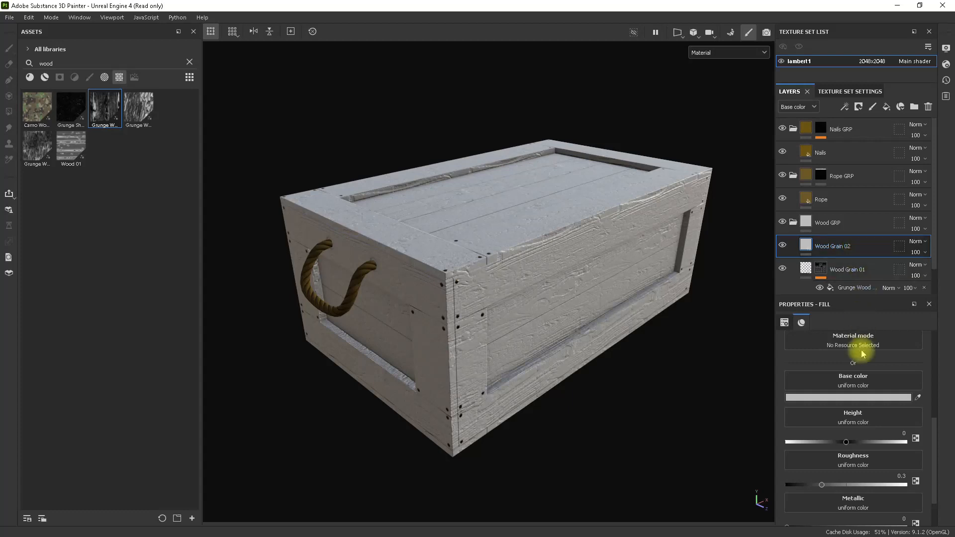
scroll(855, 388, up, 4)
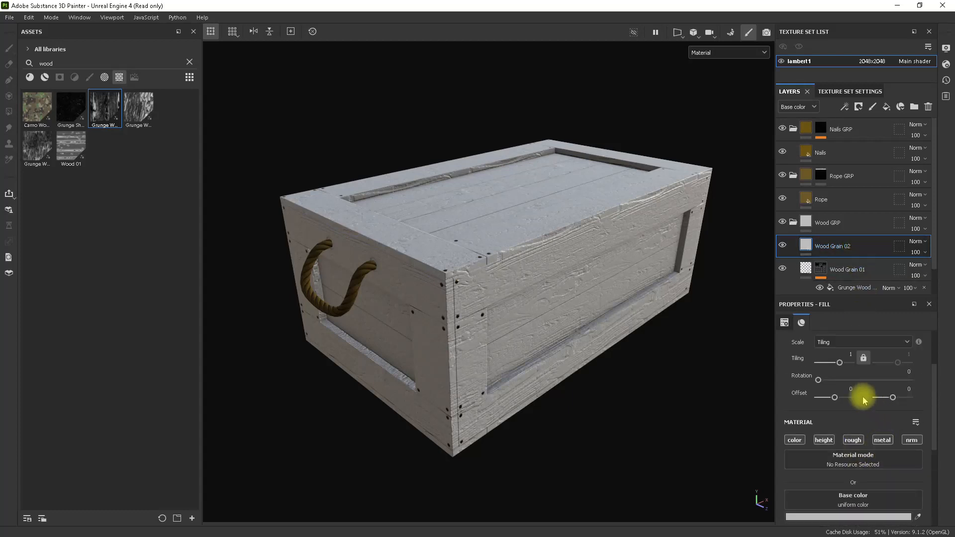
click(825, 440)
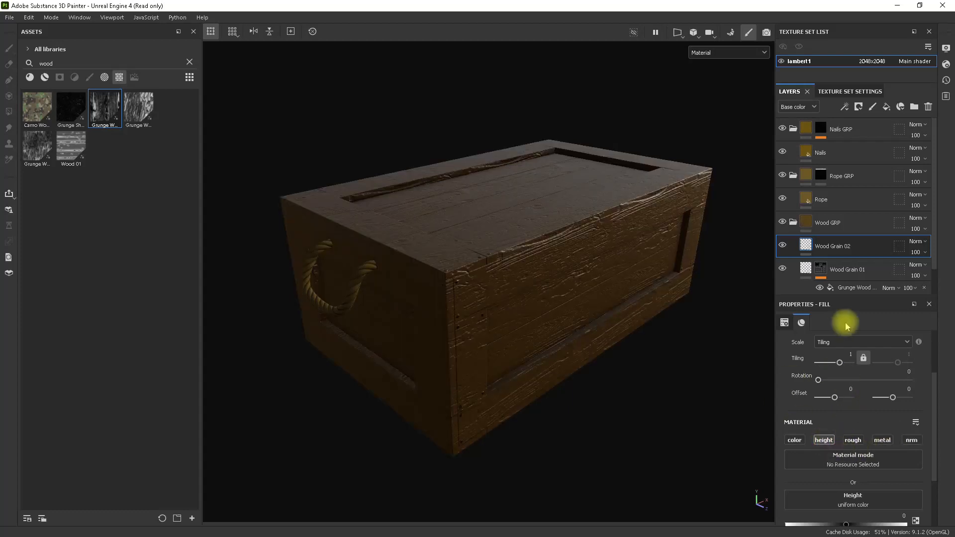
Give Wood Grain 02 a black mask containing a fill with the Grunge Wood Soft texture.
right_click(831, 249)
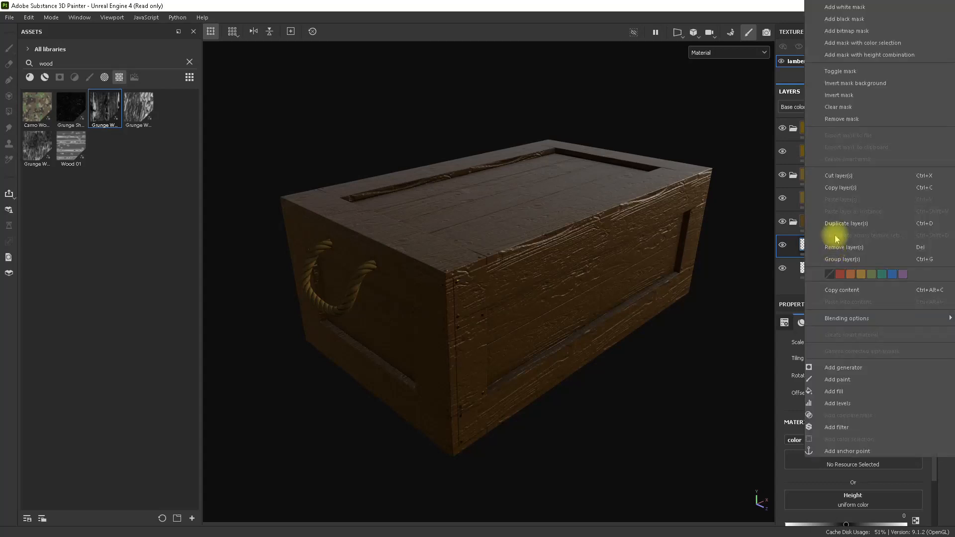
click(845, 19)
right_click(822, 249)
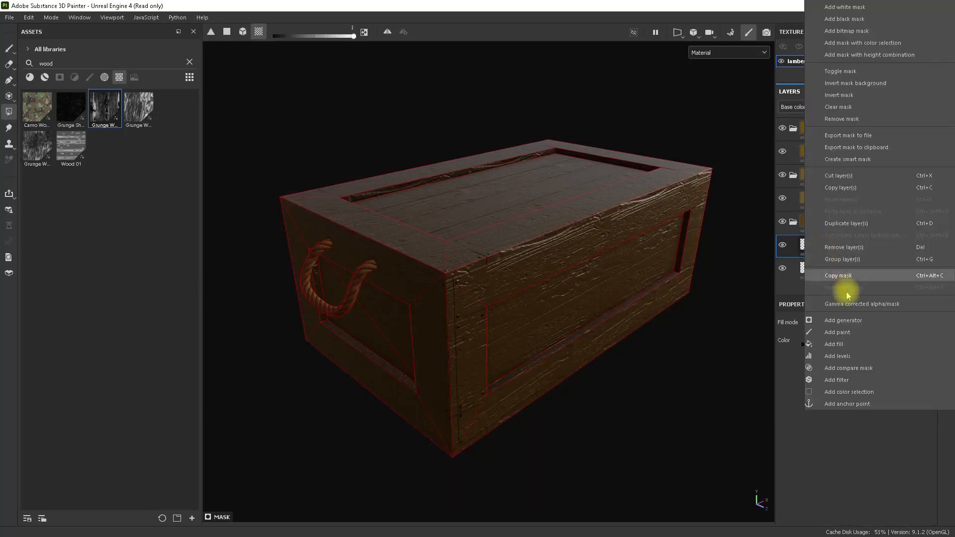
click(845, 343)
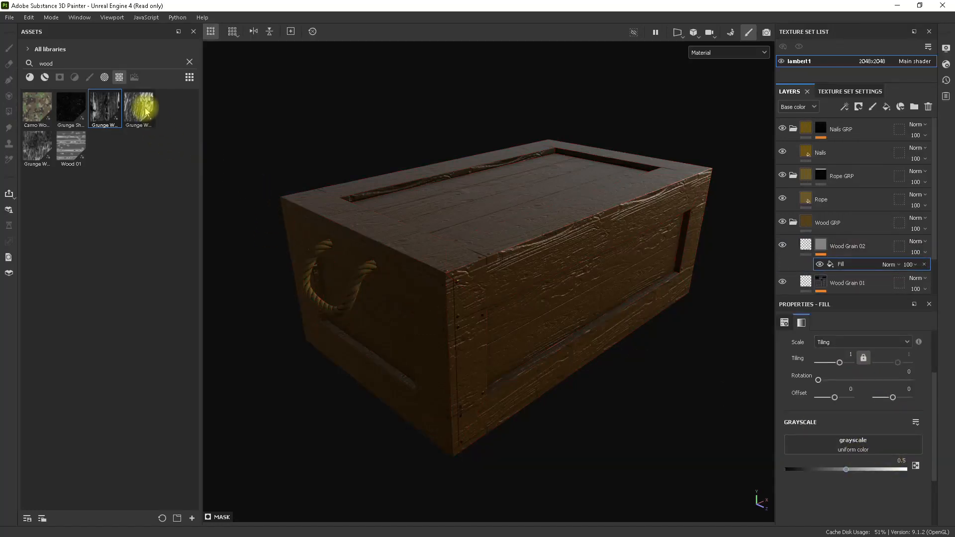
mouse_move(147, 112)
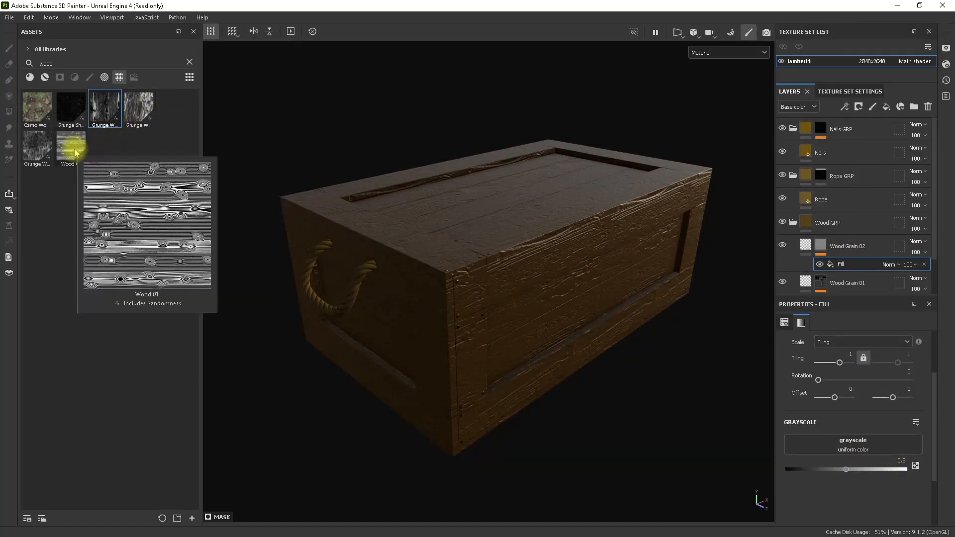
mouse_move(41, 152)
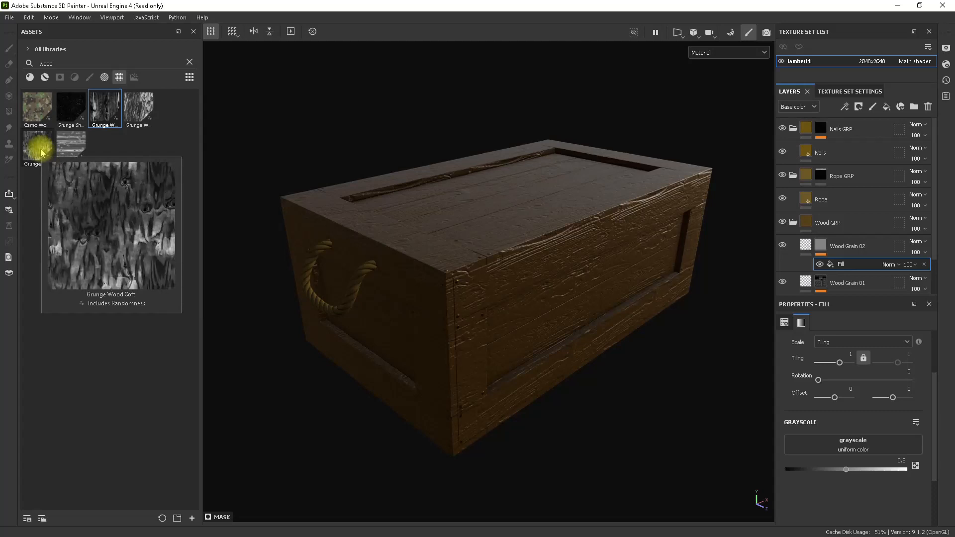
drag(38, 150, 852, 448)
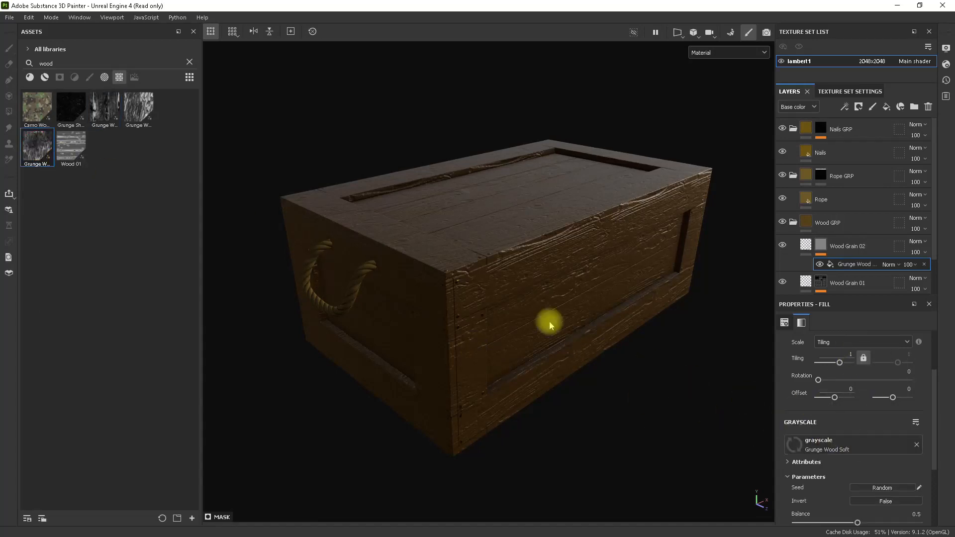
Hide Wood Grain 01 and lower the height of Wood Grain 02 to a slightly negative value.
alt+drag(550, 324, 632, 269)
click(783, 281)
click(807, 245)
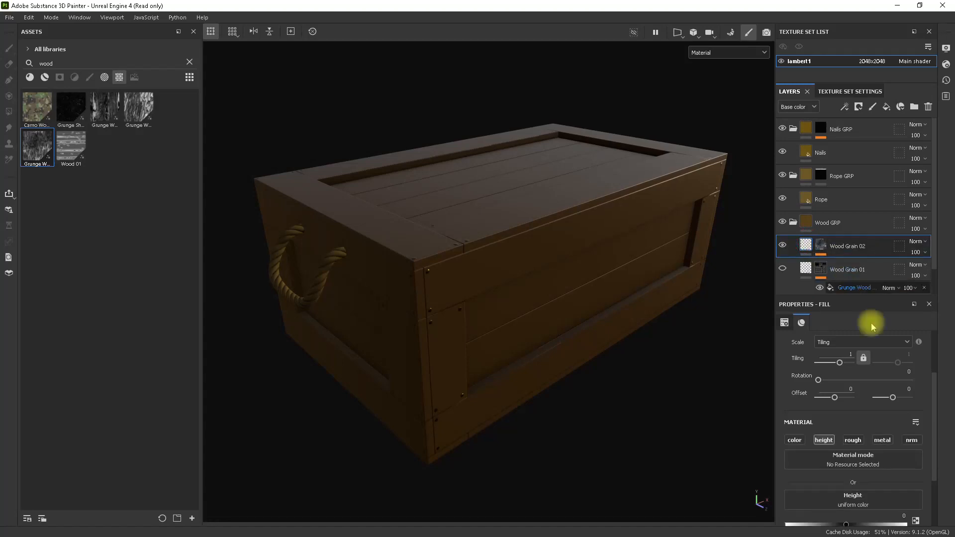
scroll(899, 443, down, 2)
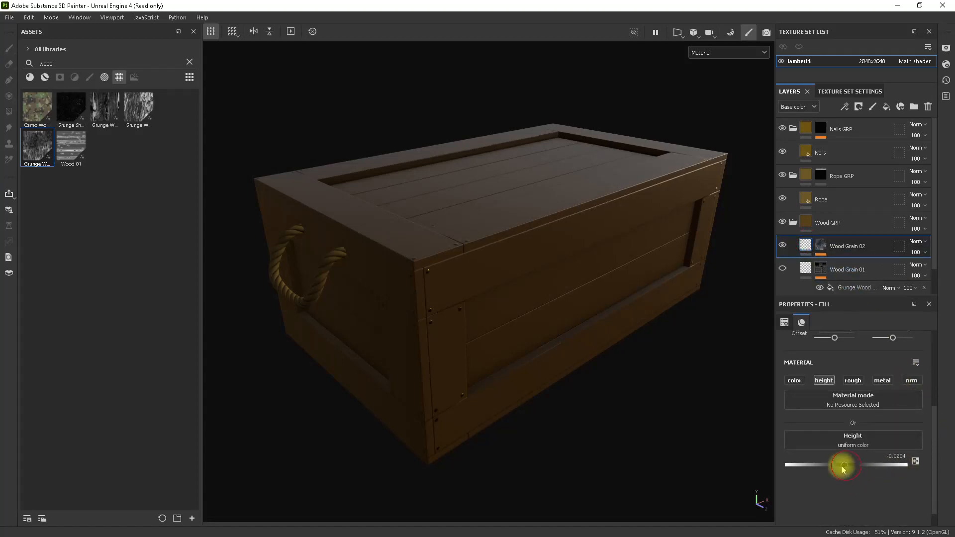
drag(834, 467, 827, 464)
alt+drag(570, 338, 588, 335)
Switch the Wood Grain 02 fill from UV projection to Tri-planar projection.
scroll(893, 413, up, 5)
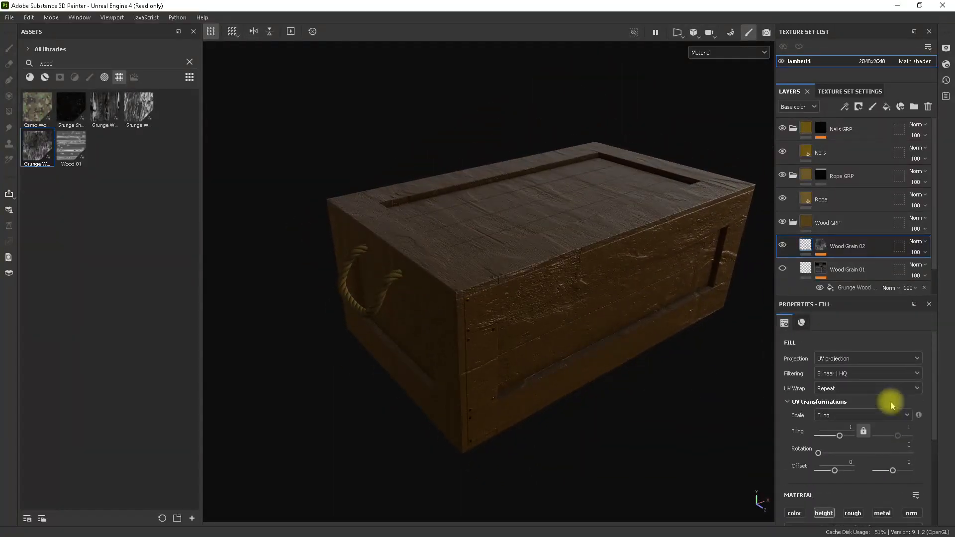
click(840, 362)
click(846, 390)
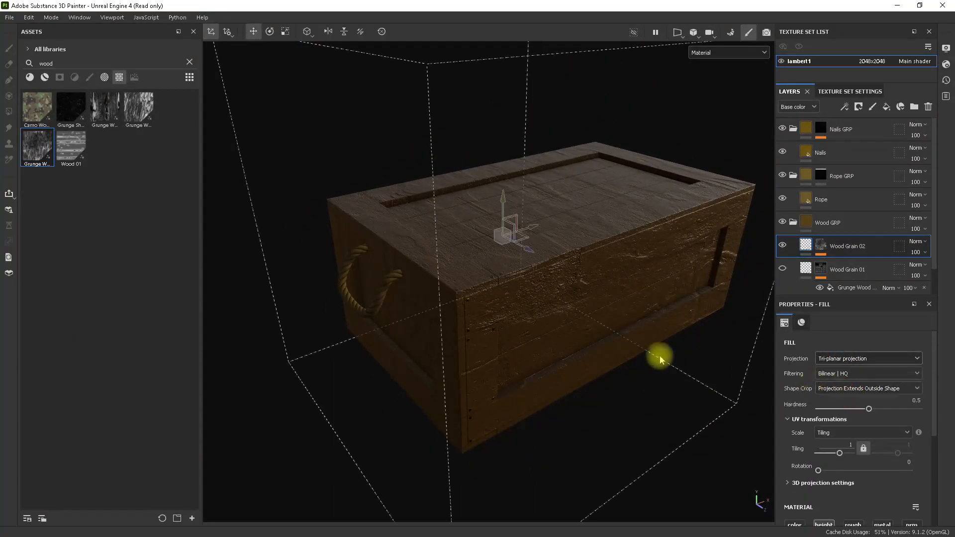
alt+drag(660, 354, 616, 371)
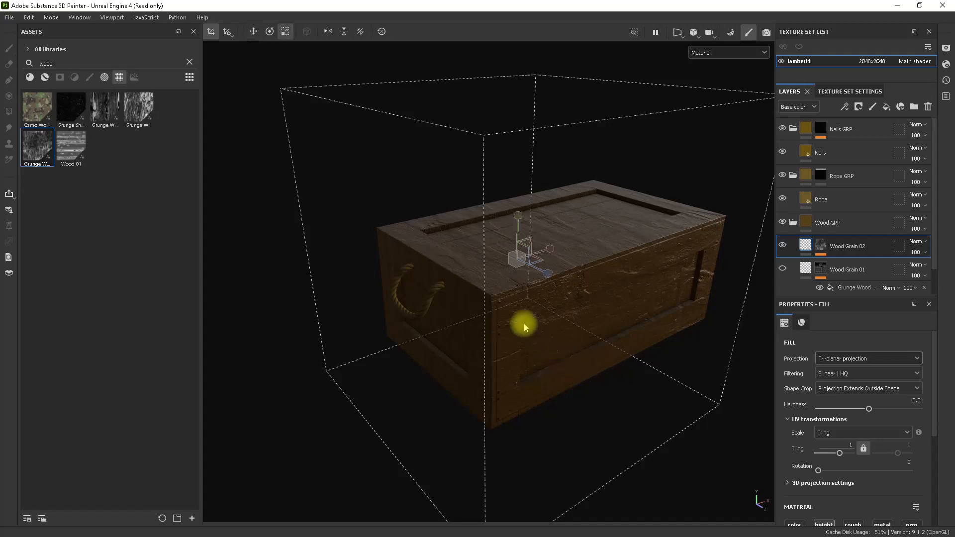
Scale the tri-planar projection box of Wood Grain 02 down so it fits closely around the crate.
alt+drag(517, 260, 514, 298)
alt+drag(597, 261, 502, 268)
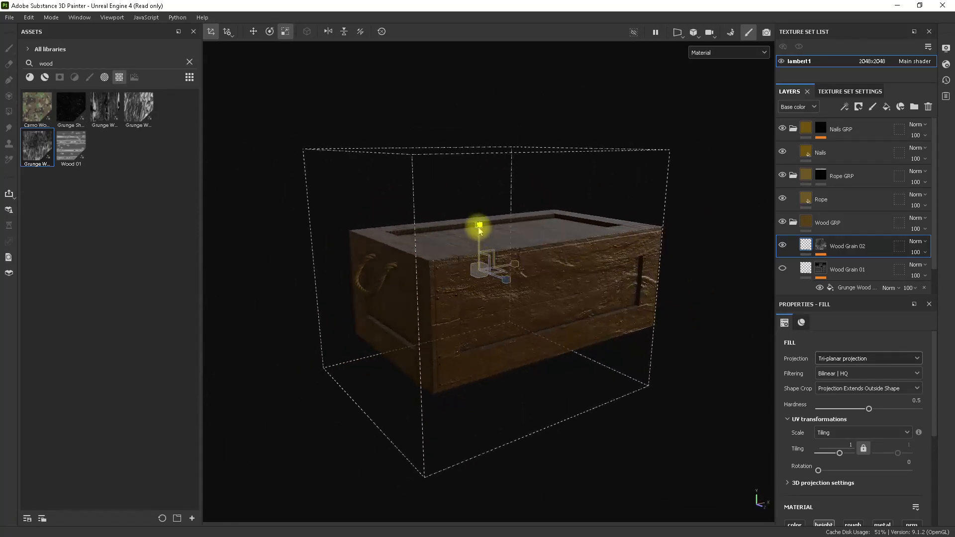
drag(479, 230, 482, 248)
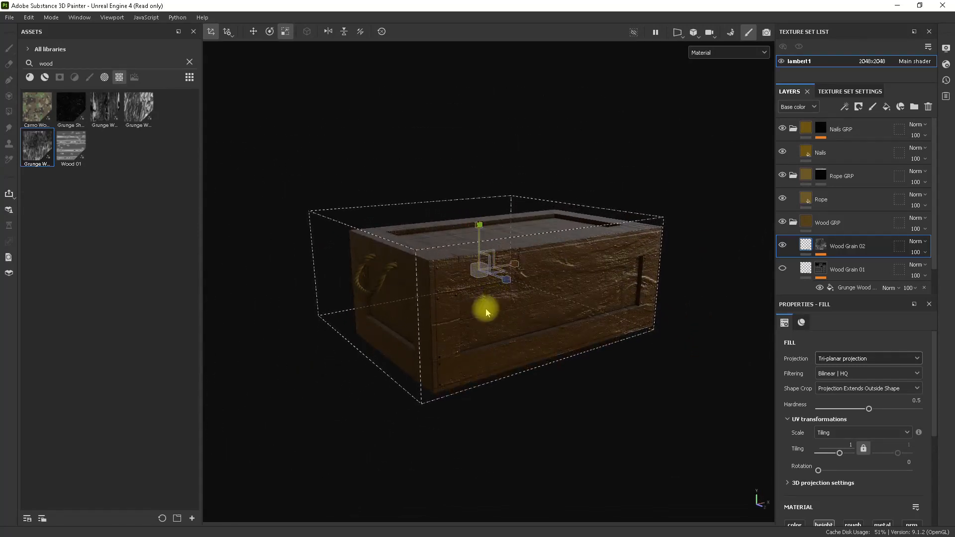
alt+drag(486, 312, 572, 318)
key(w)
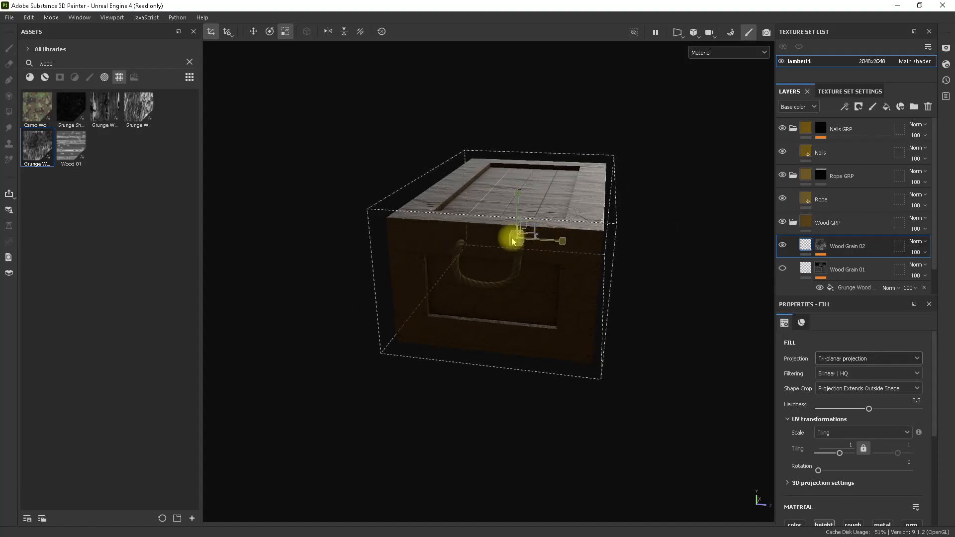
alt+drag(521, 243, 529, 341)
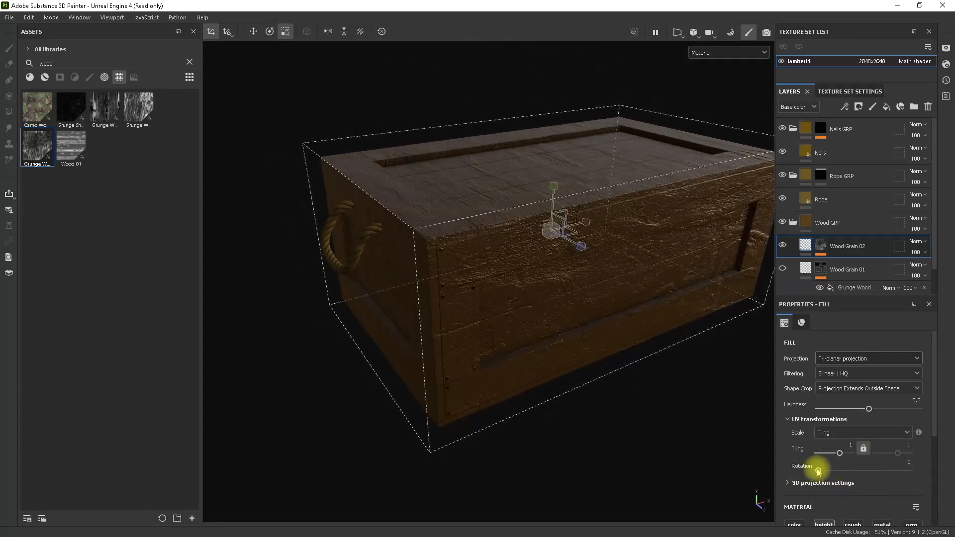
Set the UV rotation of the Wood Grain 02 fill to 90 and check the crate's top and sides.
drag(818, 471, 852, 470)
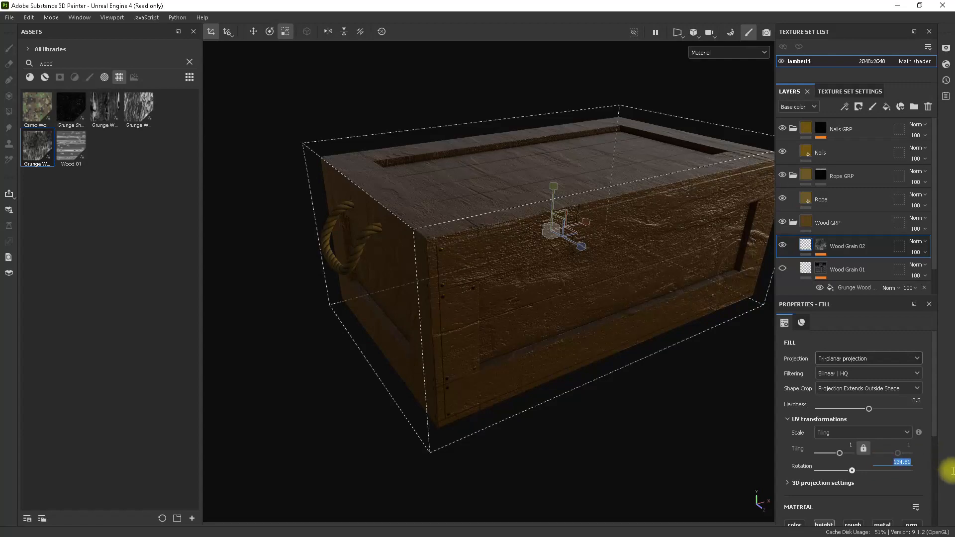
alt+drag(681, 437, 619, 354)
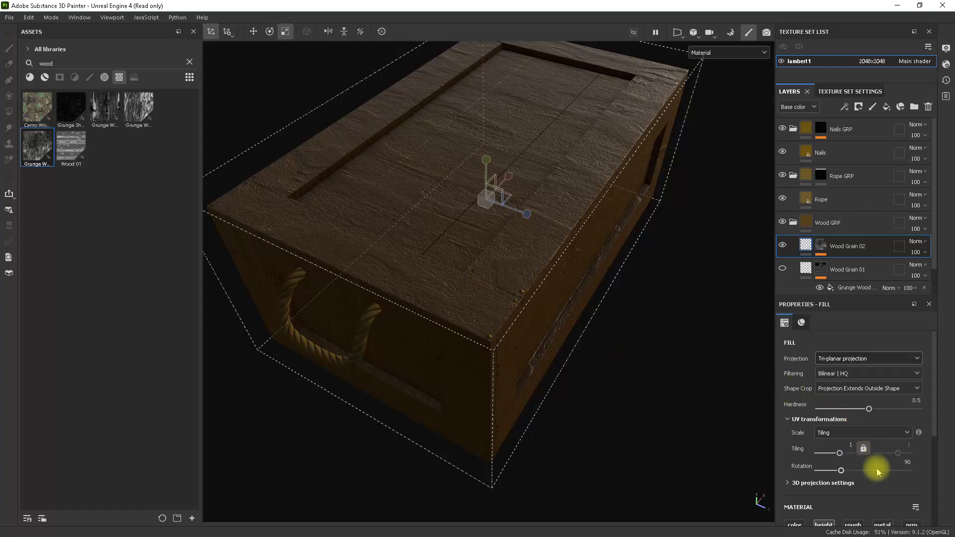
alt+drag(642, 420, 571, 353)
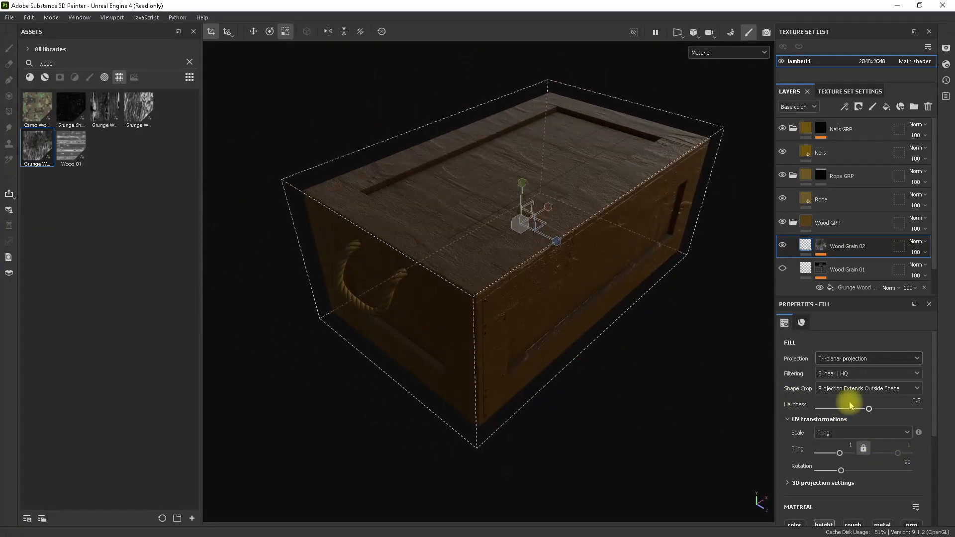
alt+drag(769, 269, 673, 275)
Show Wood Grain 01 again and set the height of Wood Grain 02 to -0.1510.
click(804, 246)
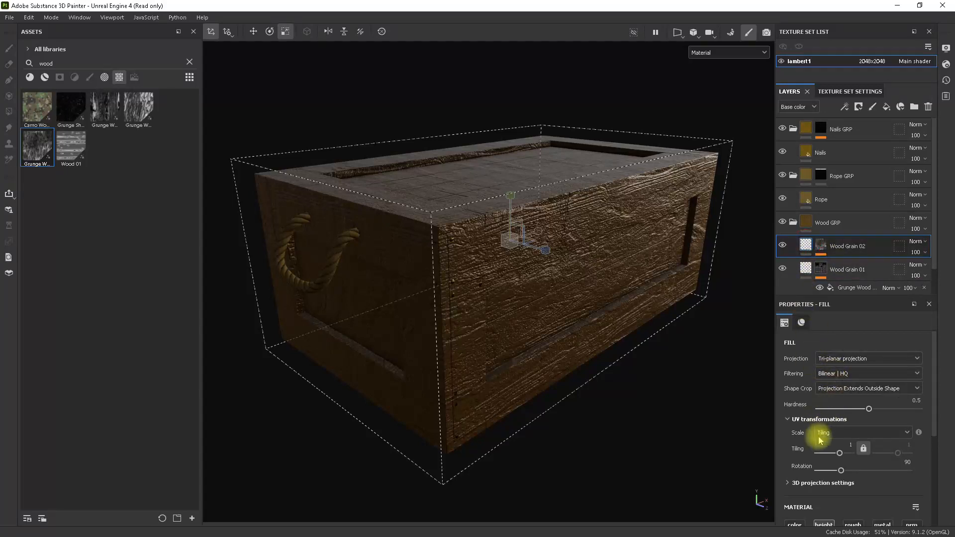
scroll(866, 452, down, 4)
drag(842, 496, 834, 492)
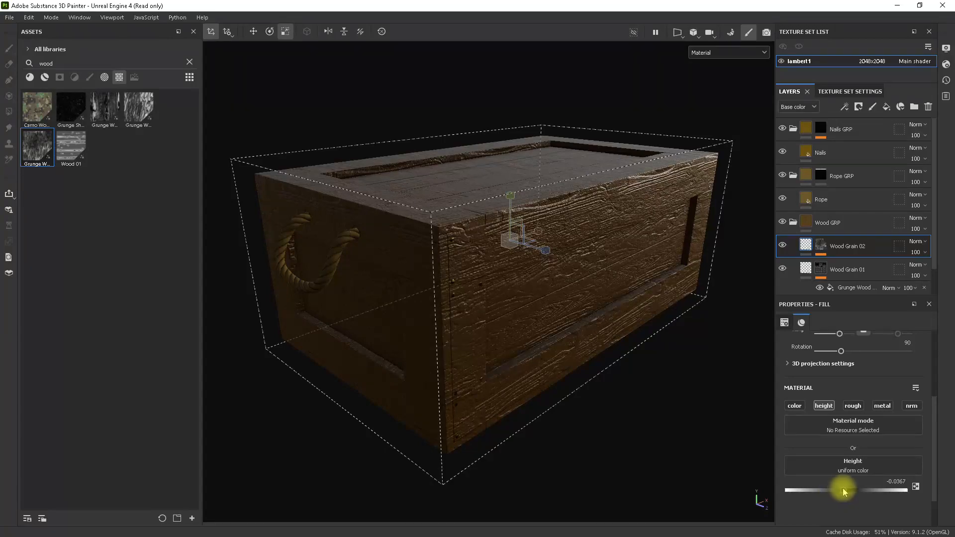
alt+drag(735, 444, 610, 336)
Raise the Roughness of the Main Wood layer to 0.5592 and check the crate's sheen.
scroll(877, 271, down, 2)
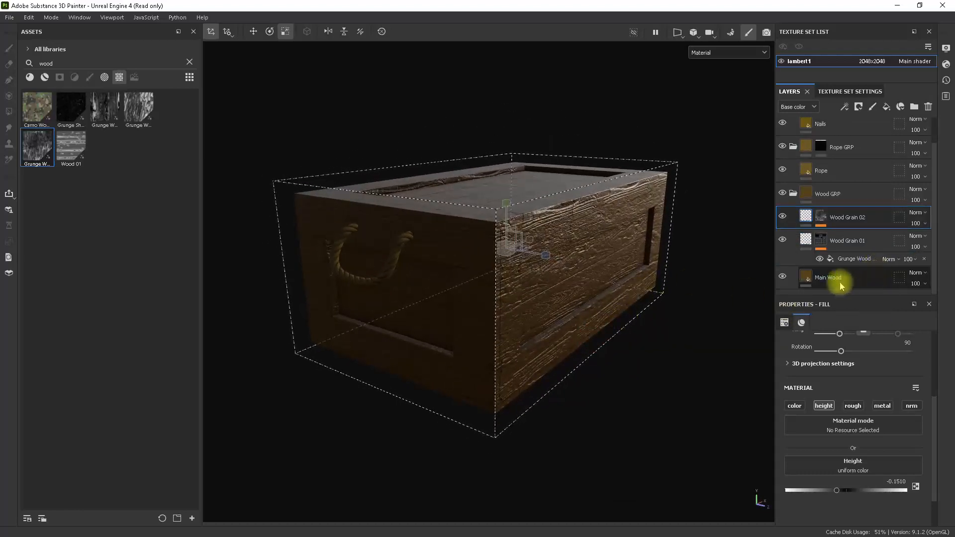
click(803, 281)
mouse_move(576, 326)
alt+mouse_down()
mouse_move(571, 363)
mouse_move(576, 331)
mouse_move(588, 328)
alt+mouse_up()
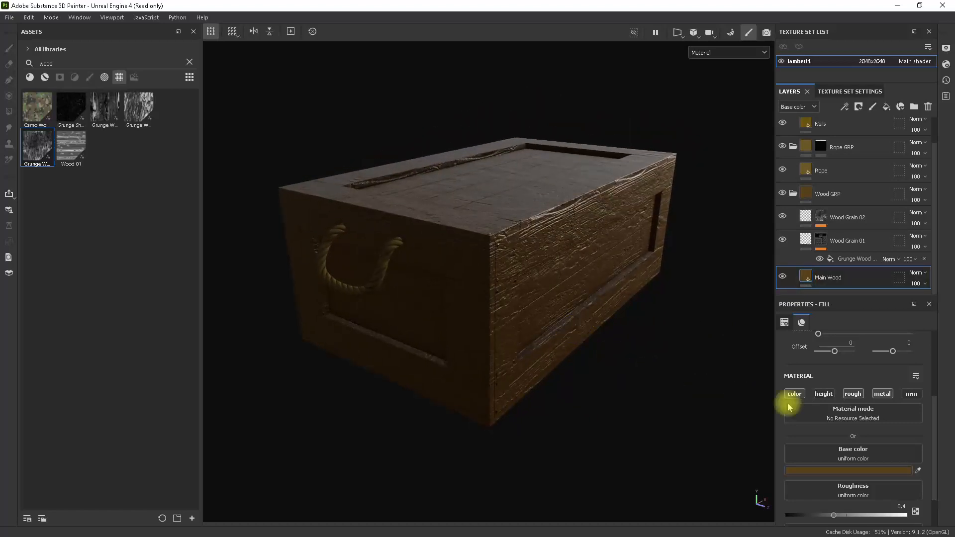
scroll(878, 440, down, 2)
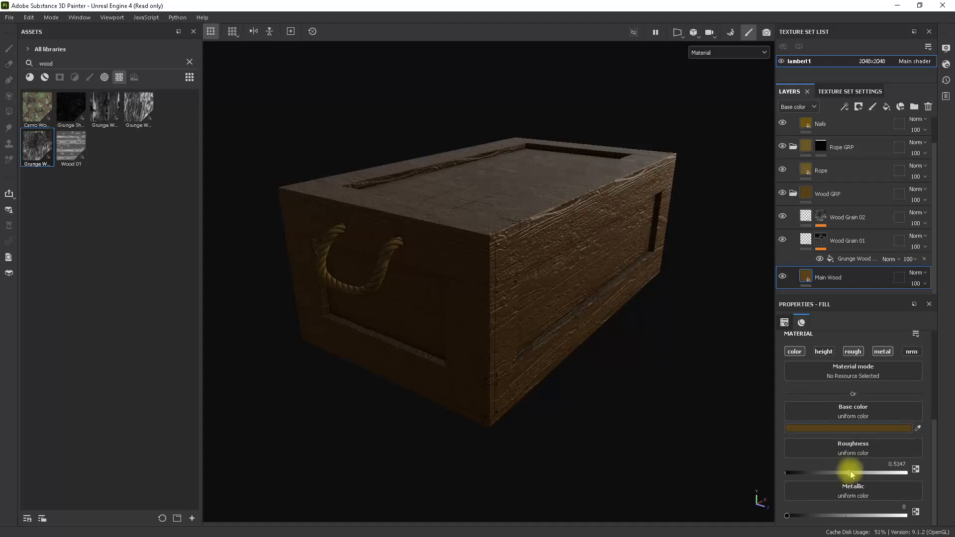
mouse_move(591, 354)
alt+mouse_down()
mouse_move(685, 375)
mouse_move(581, 343)
mouse_move(543, 279)
mouse_move(597, 287)
mouse_move(587, 309)
mouse_move(501, 247)
mouse_move(577, 318)
mouse_move(629, 341)
mouse_move(625, 371)
mouse_move(641, 415)
mouse_move(601, 342)
mouse_move(601, 279)
mouse_move(597, 341)
alt+mouse_up()
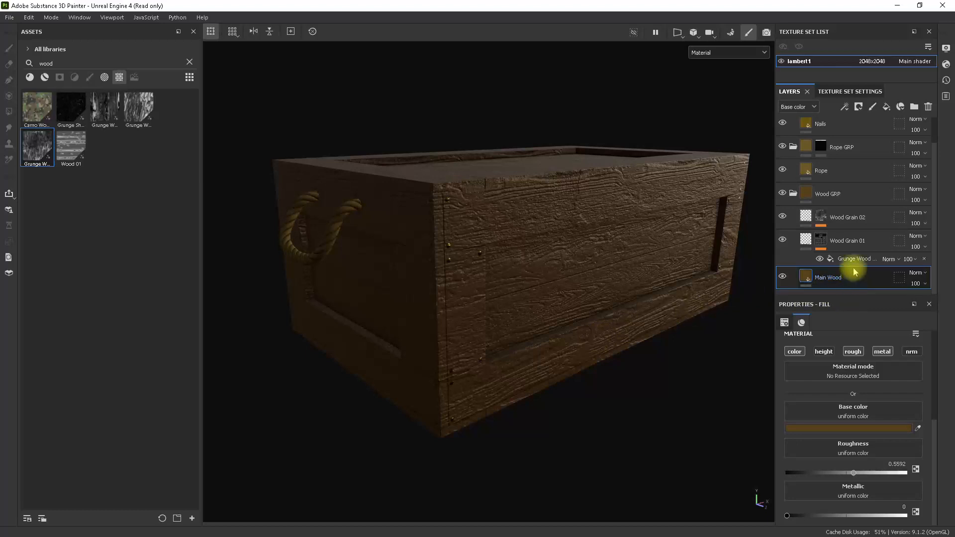
Set the height of Wood Grain 01 to -0.0776, reduce its Grunge Wood Hard mask fill to 56 opacity and check the crate.
click(811, 240)
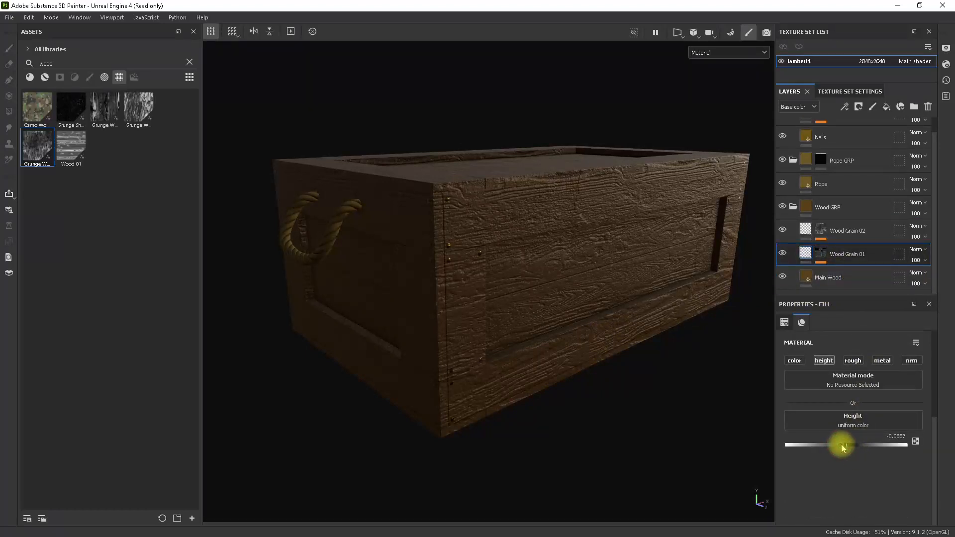
drag(842, 448, 841, 446)
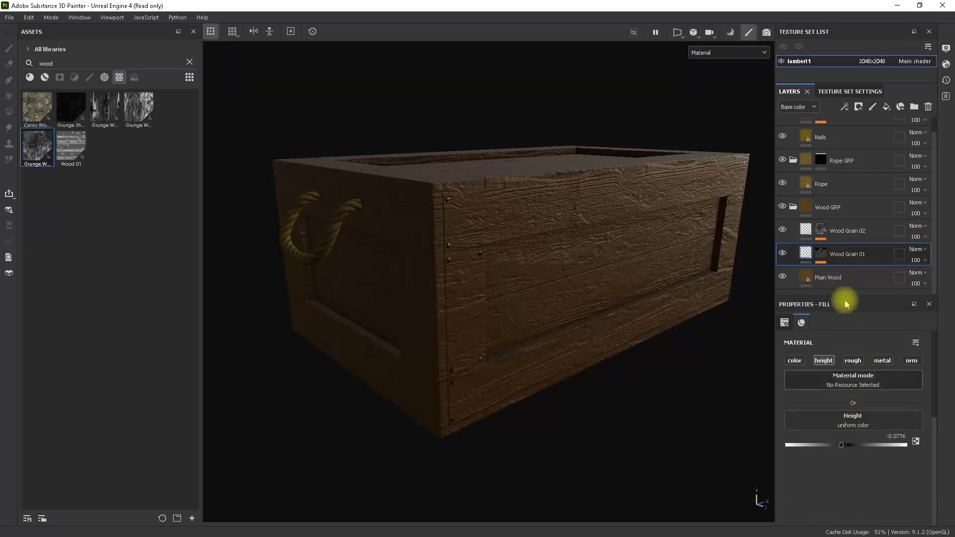
click(822, 254)
click(841, 271)
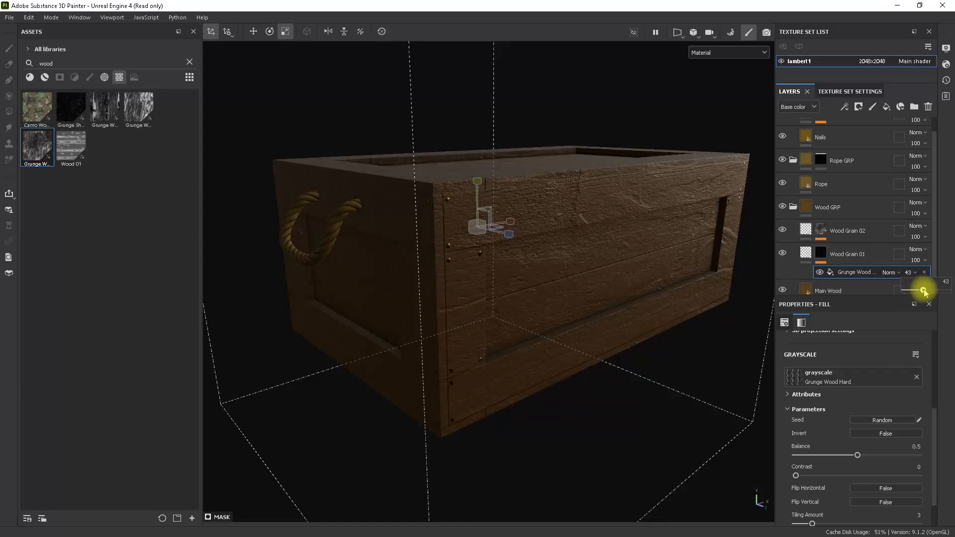
drag(928, 292, 929, 293)
alt+drag(760, 288, 613, 301)
alt+right_drag(613, 301, 567, 264)
alt+middle_drag(567, 264, 559, 269)
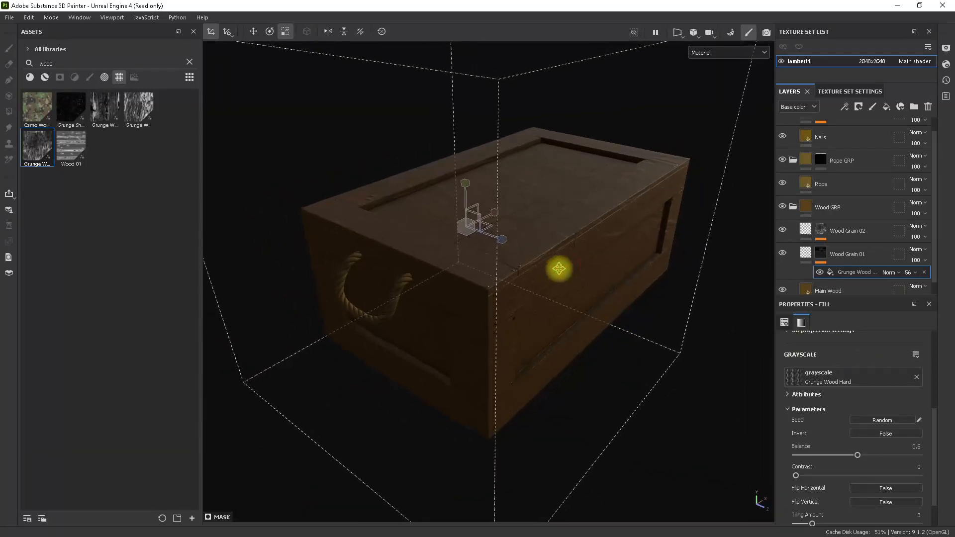
click(664, 126)
alt+drag(663, 181, 666, 179)
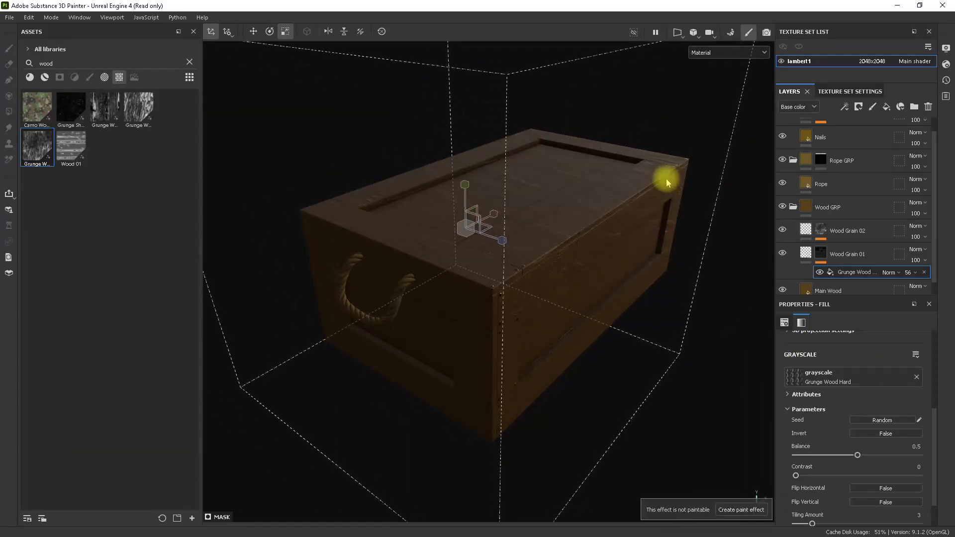
scroll(889, 256, down, 1)
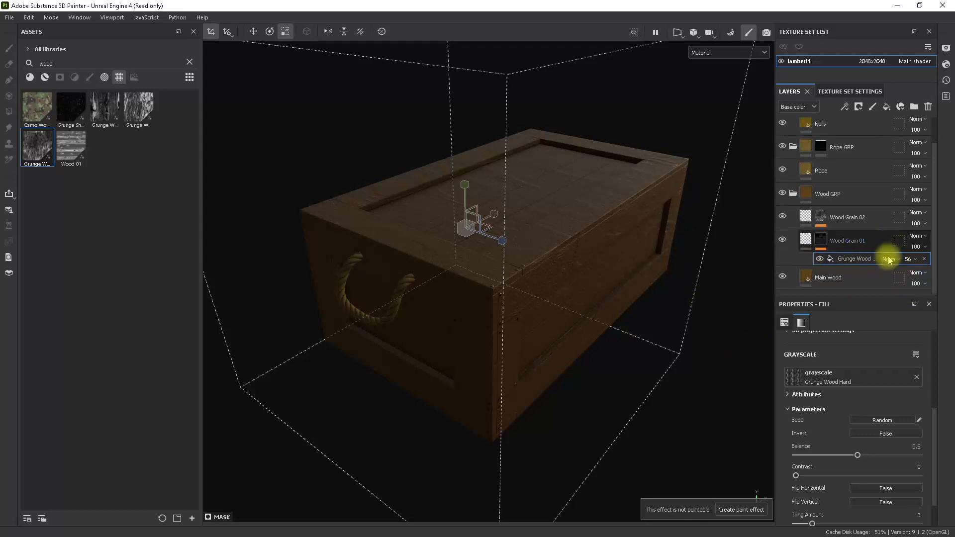
Duplicate the Main Wood layer and turn off the copy's roughness and metallic channels, leaving only color active.
click(860, 285)
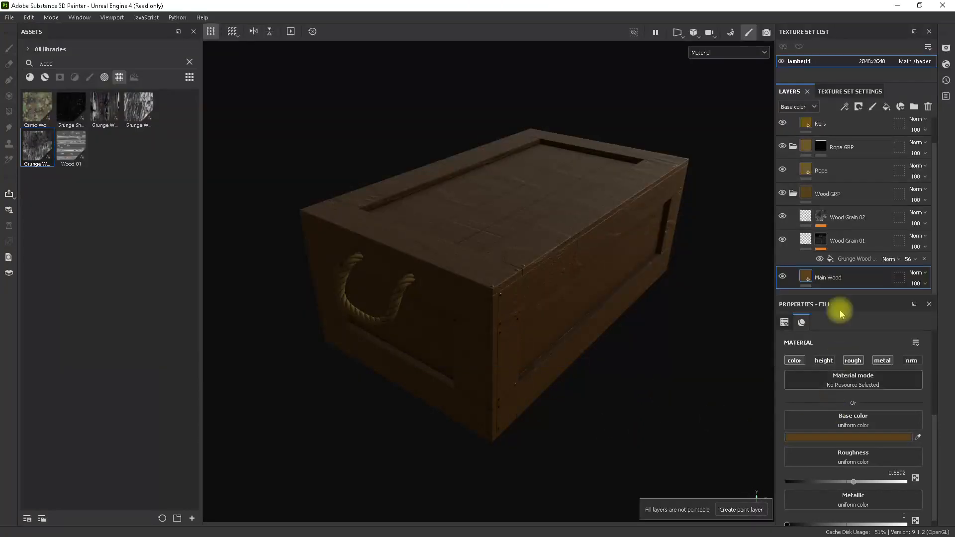
key(ctrl+d)
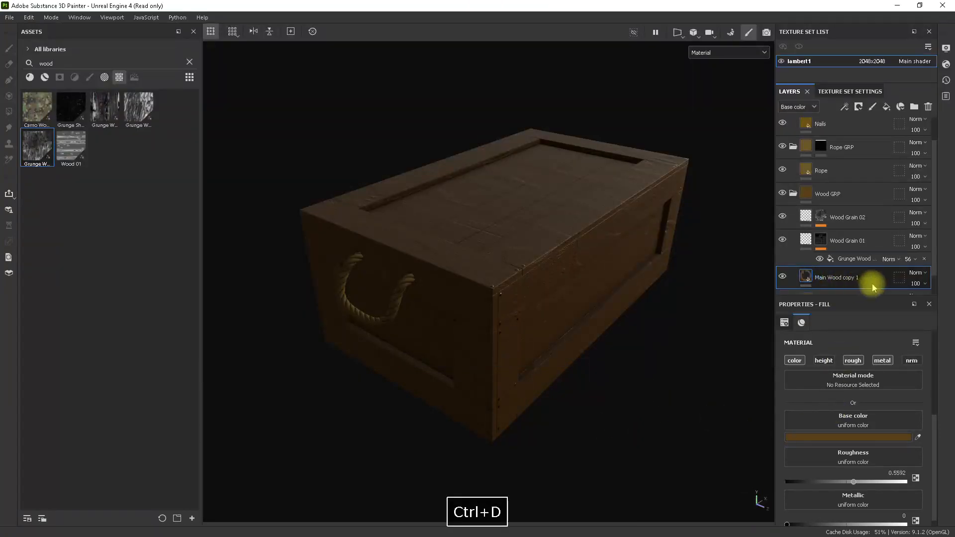
scroll(847, 285, down, 1)
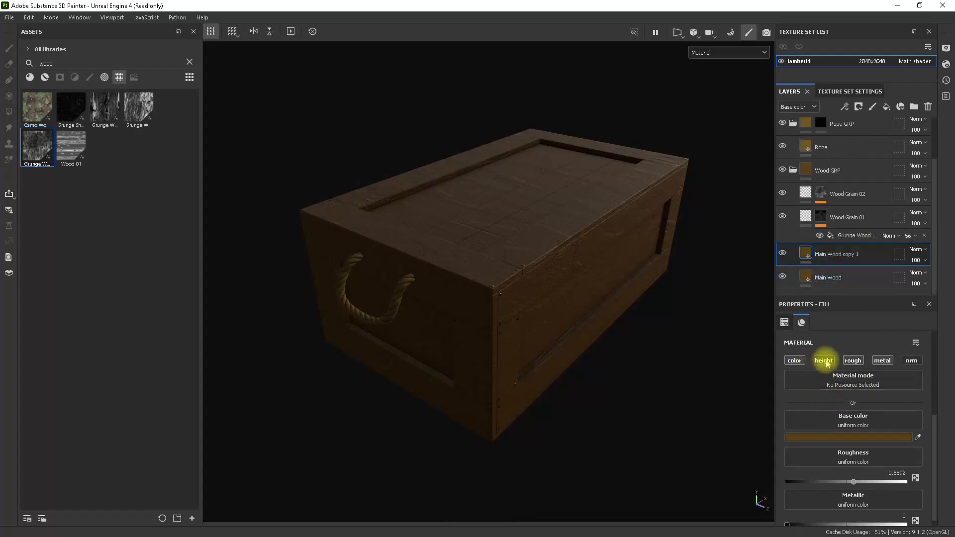
click(854, 360)
click(881, 360)
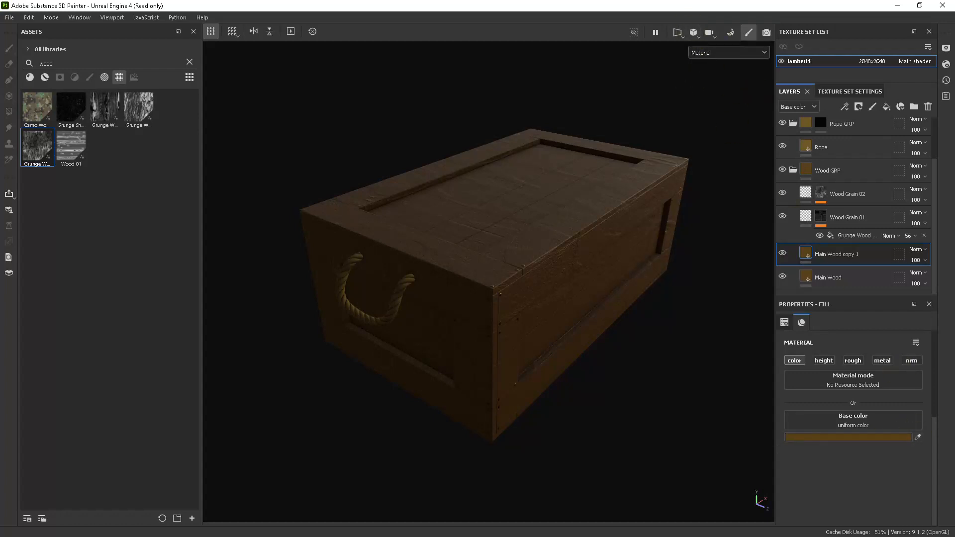
Place the program beside the browser's crate photo and sample a light wood tone from it as the copied layer's base color.
mouse_move(735, 2)
mouse_down()
mouse_move(735, 91)
mouse_move(953, 64)
mouse_up()
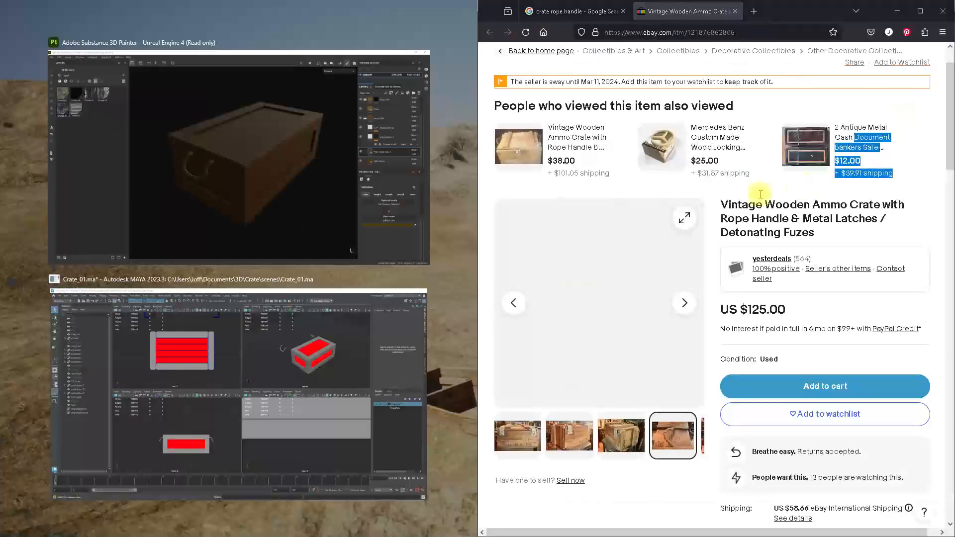
click(273, 159)
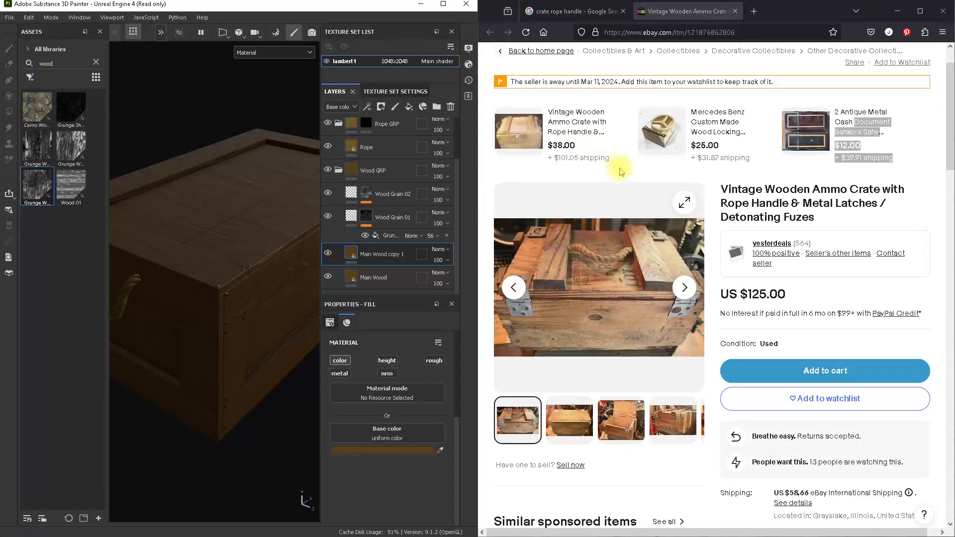
click(441, 453)
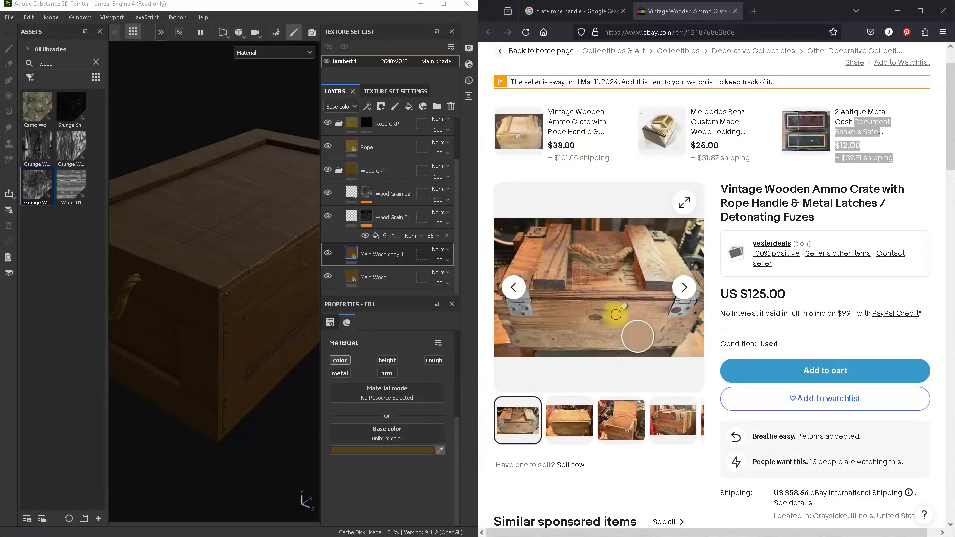
click(617, 316)
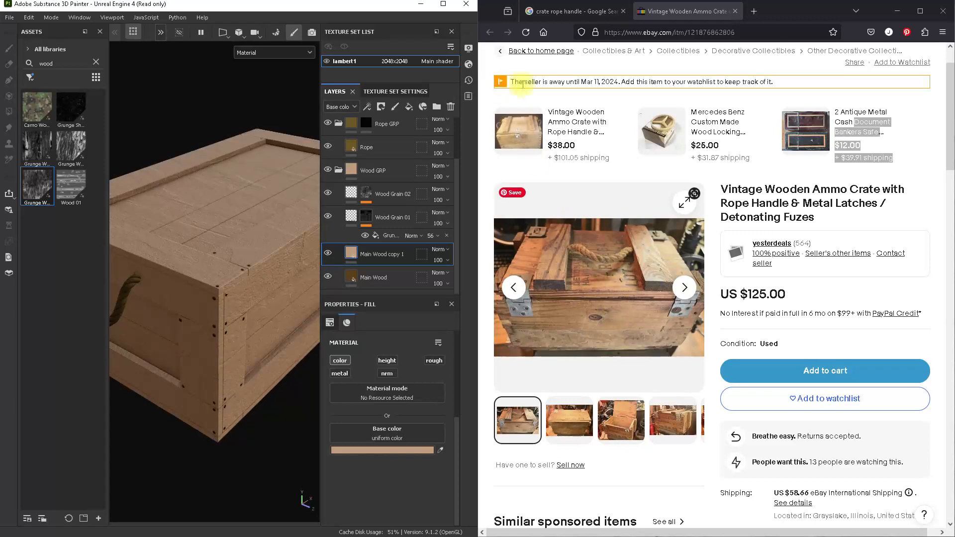
click(443, 4)
Rename the duplicated Main Wood layer as Col Var 01.
alt+drag(658, 206, 554, 301)
right_click(849, 255)
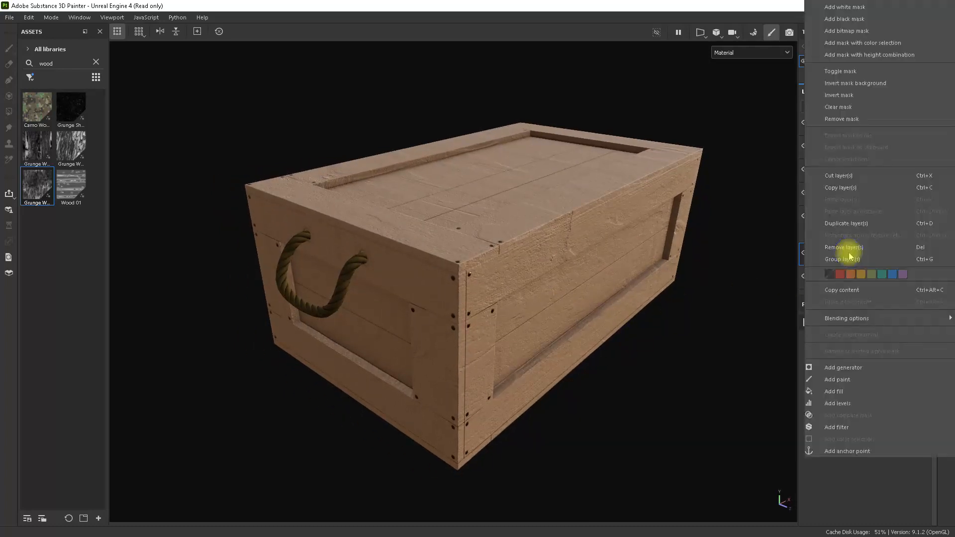
click(761, 266)
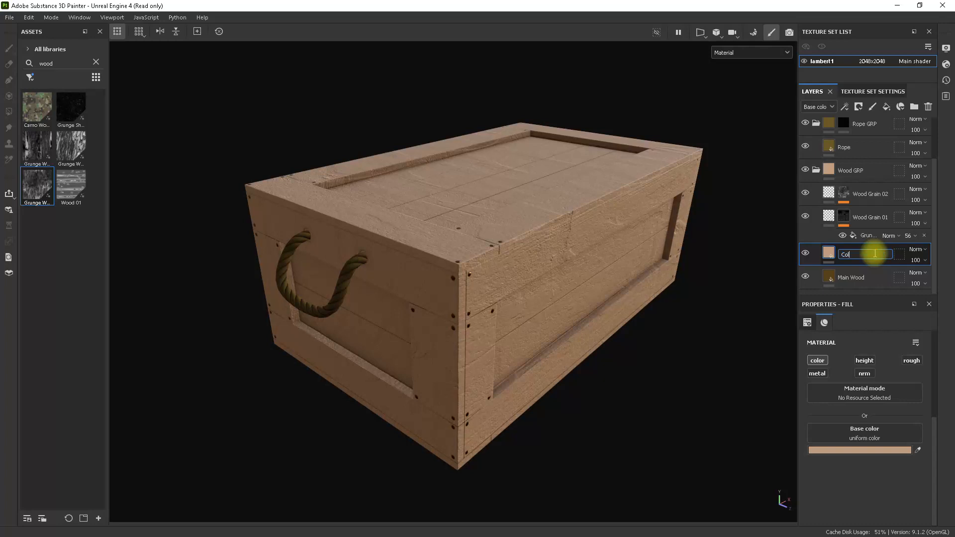
text(Col Var 01)
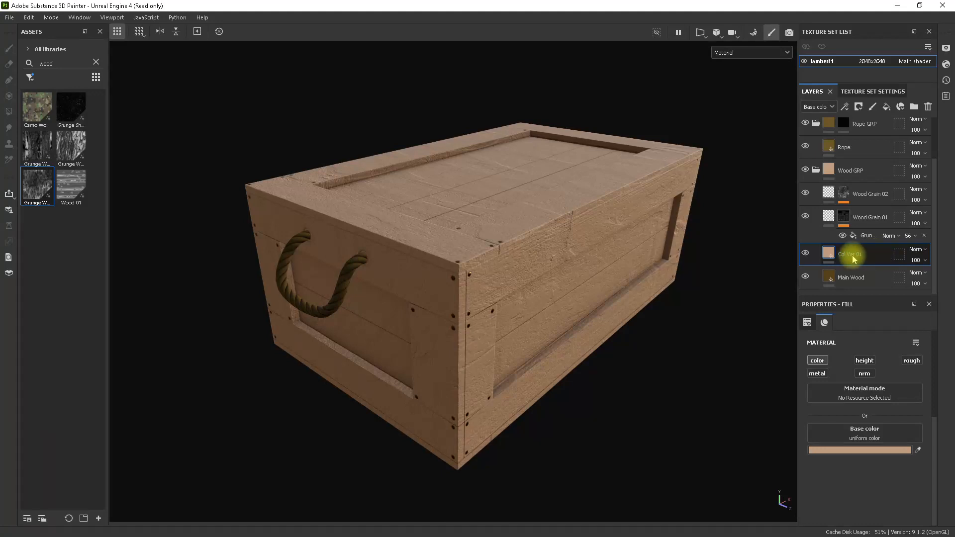
Add a black mask to the Col Var 01 layer.
right_click(855, 255)
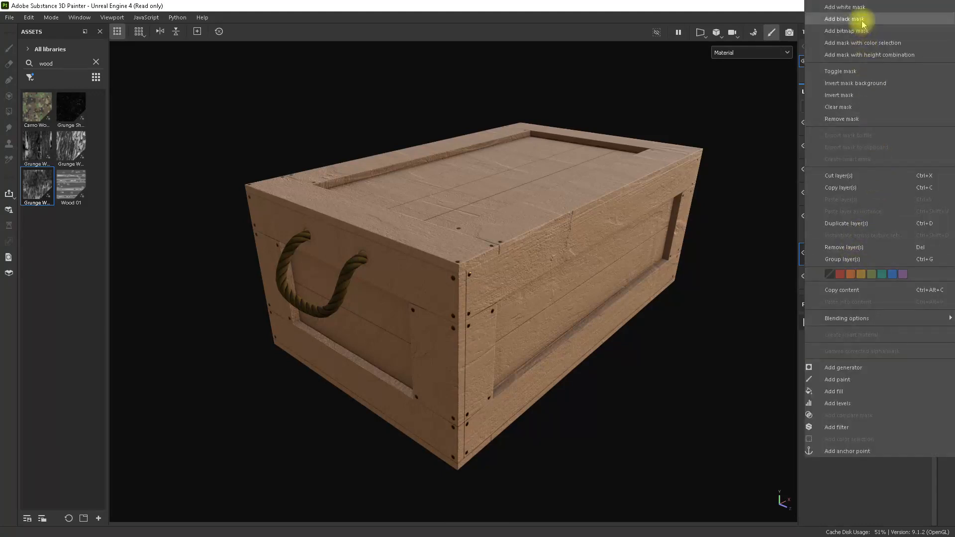
click(874, 13)
alt+drag(647, 269, 565, 320)
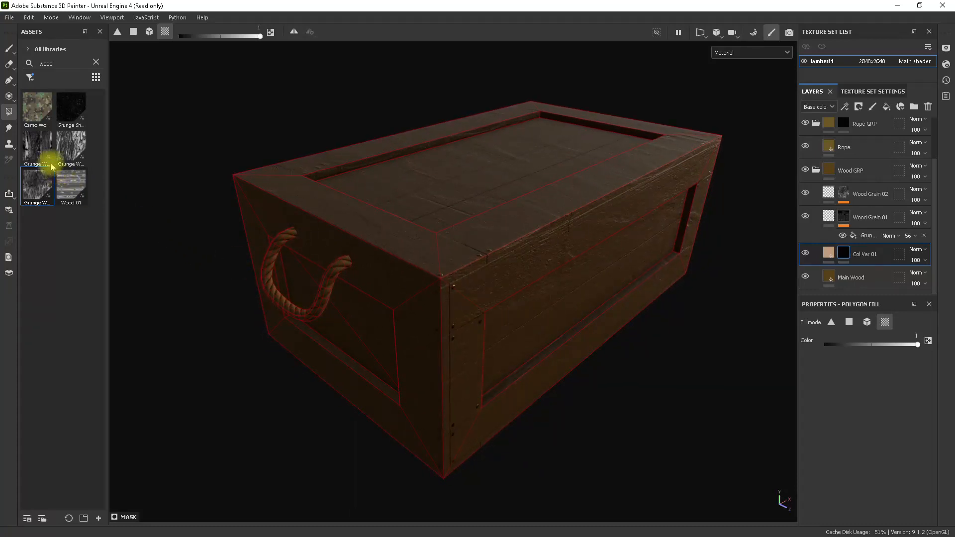
Add a fill to the Col Var 01 mask and assign the Grunge Wood Hard texture as its grayscale.
mouse_move(39, 147)
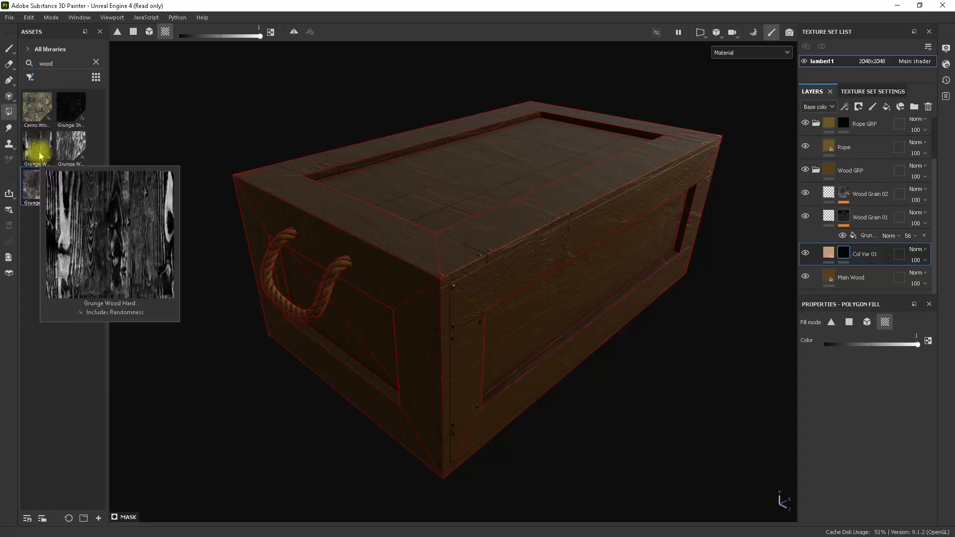
click(39, 148)
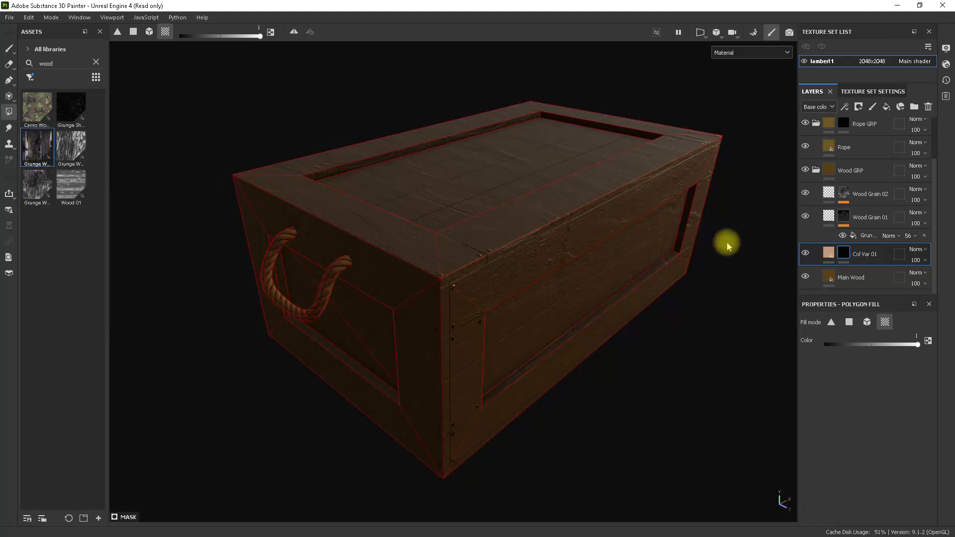
drag(727, 247, 837, 257)
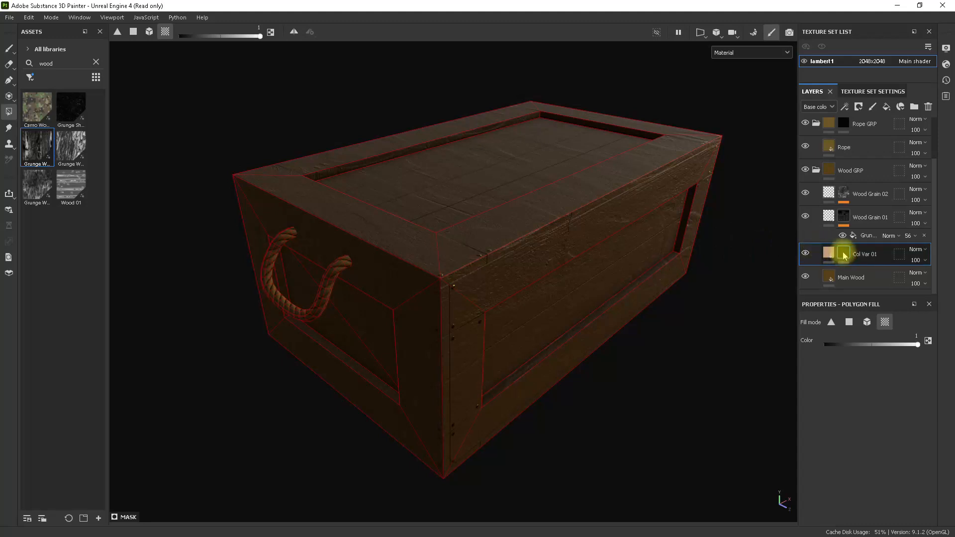
right_click(844, 255)
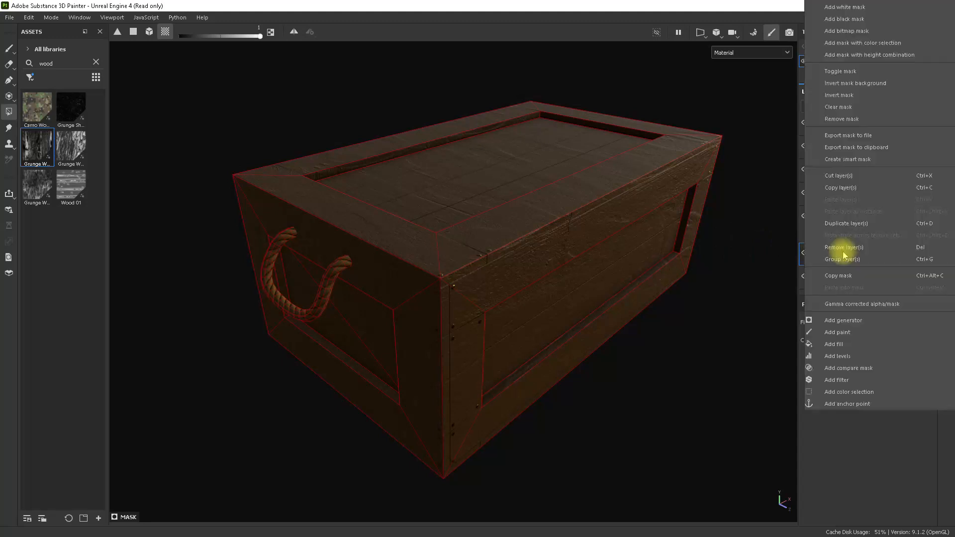
click(854, 345)
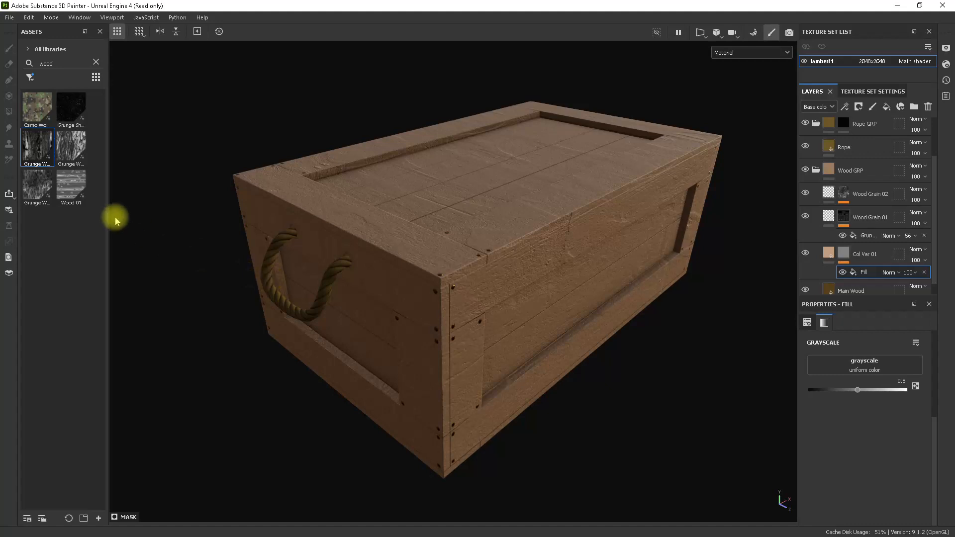
drag(37, 142, 839, 372)
mouse_move(538, 293)
alt+mouse_down()
mouse_move(522, 266)
mouse_move(582, 335)
mouse_move(533, 291)
alt+mouse_up()
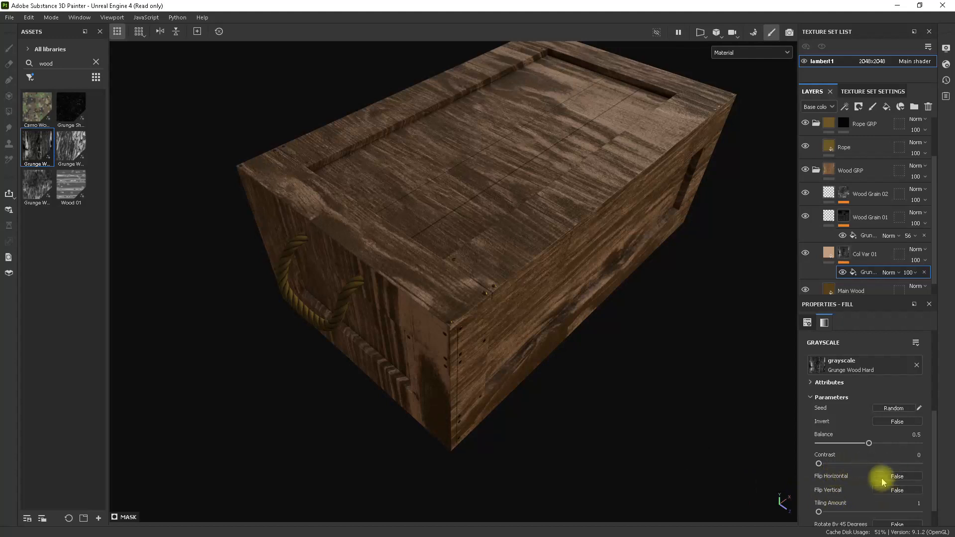
Set the UV rotation of the Col Var 01 mask fill to 90 and check the grain on the crate's sides and top.
scroll(895, 418, up, 5)
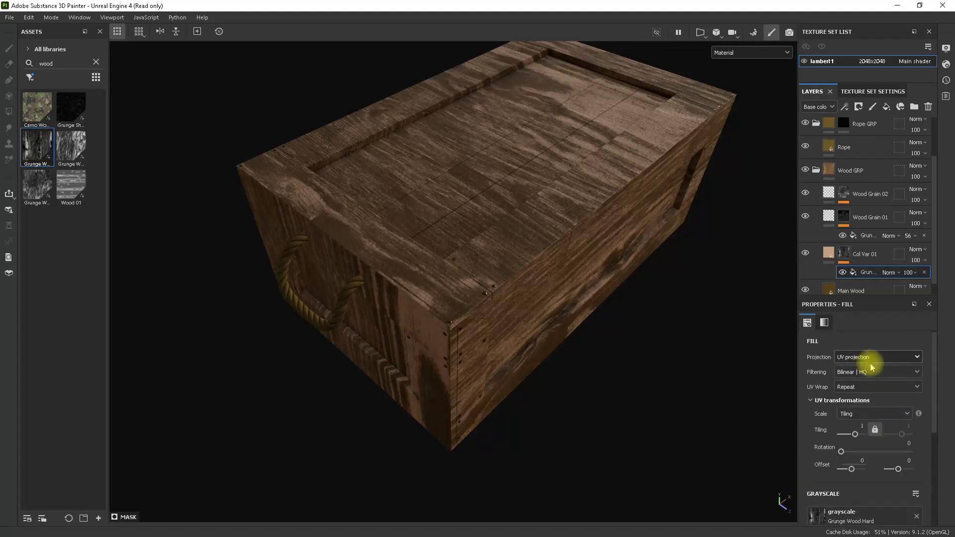
scroll(884, 372, down, 3)
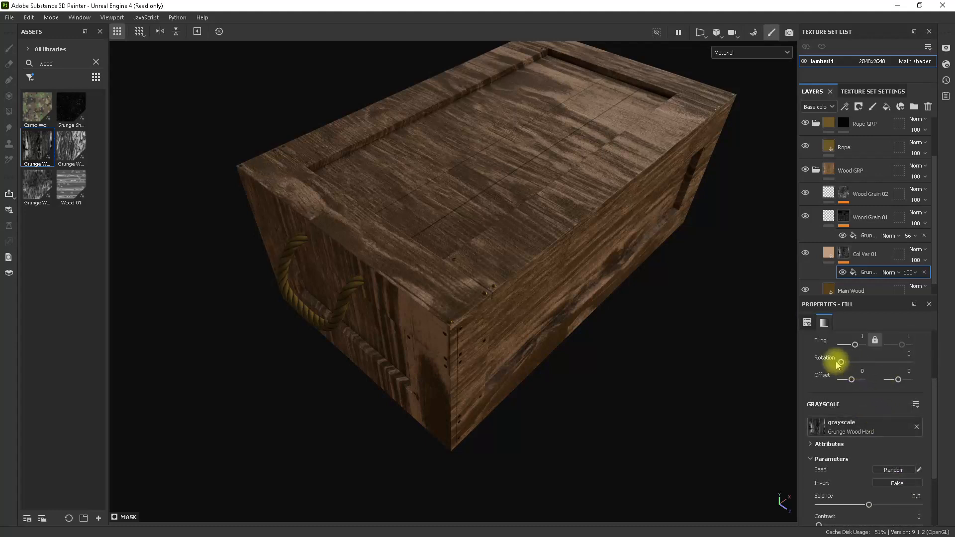
drag(839, 363, 855, 362)
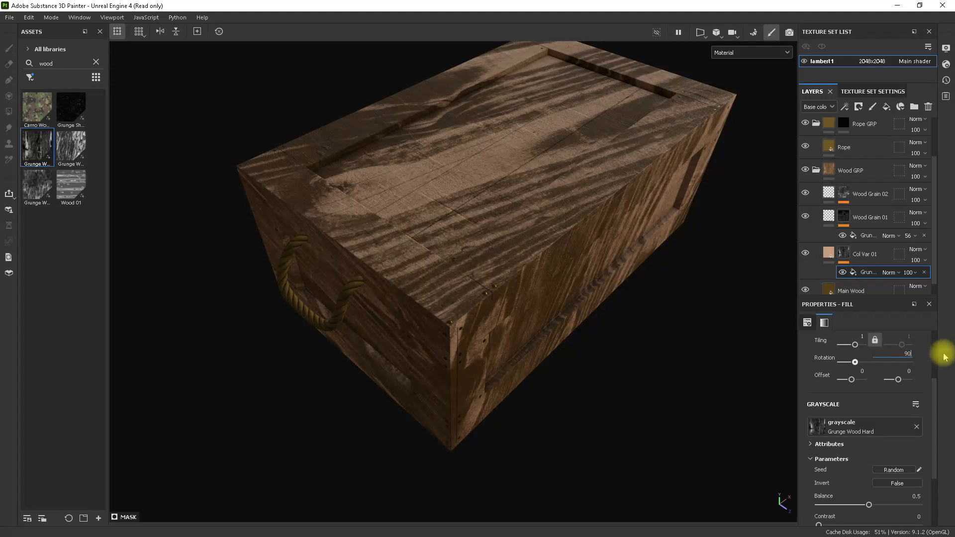
key(Return)
alt+drag(571, 305, 552, 251)
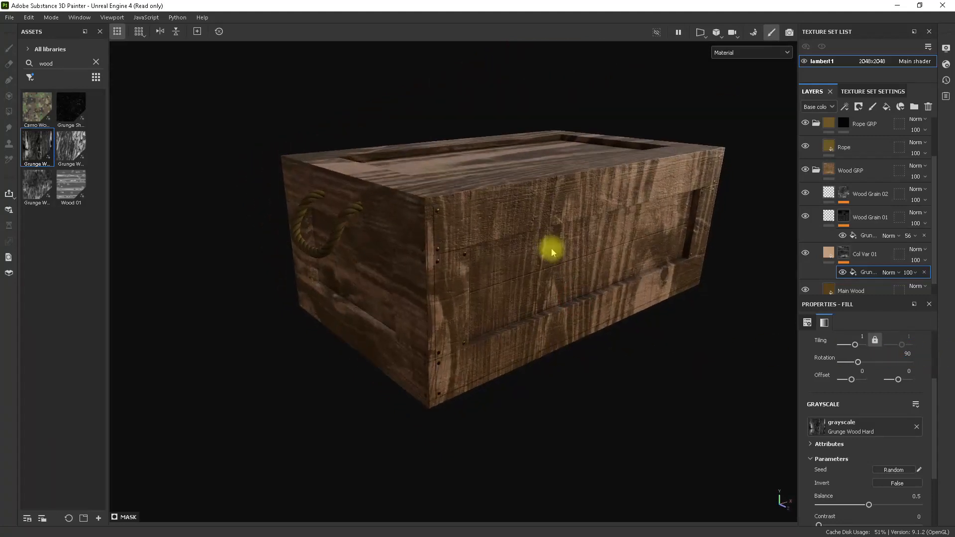
alt+drag(593, 275, 556, 323)
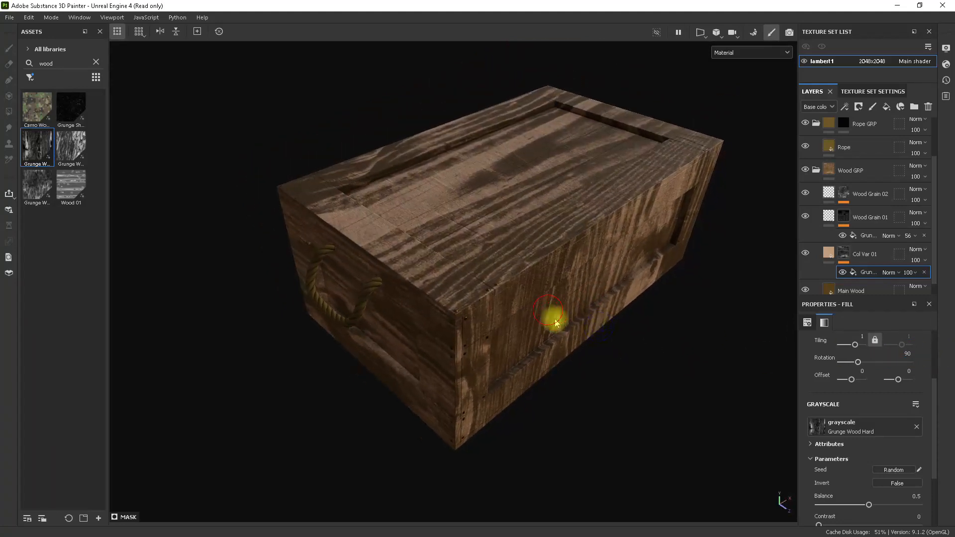
Switch the Col Var 01 mask fill to Tri-planar projection.
scroll(889, 347, up, 3)
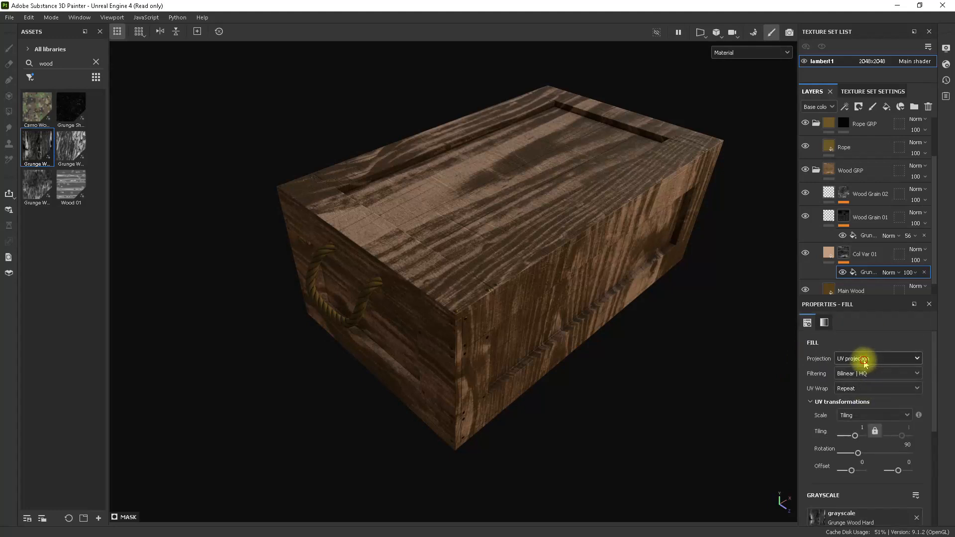
click(864, 359)
click(867, 388)
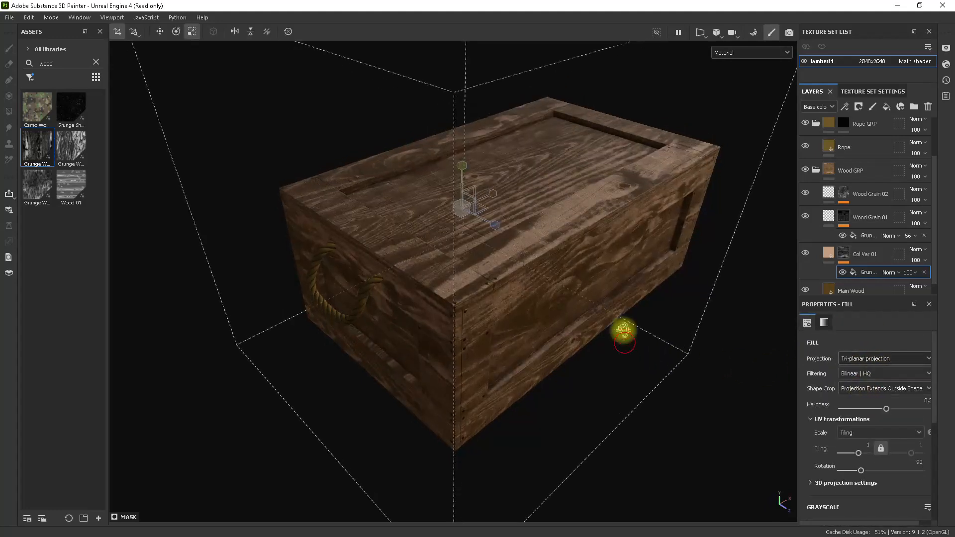
Scale down and reposition the tri-planar projection box of the Col Var 01 fill so it fits closely around the crate.
alt+drag(624, 331, 496, 316)
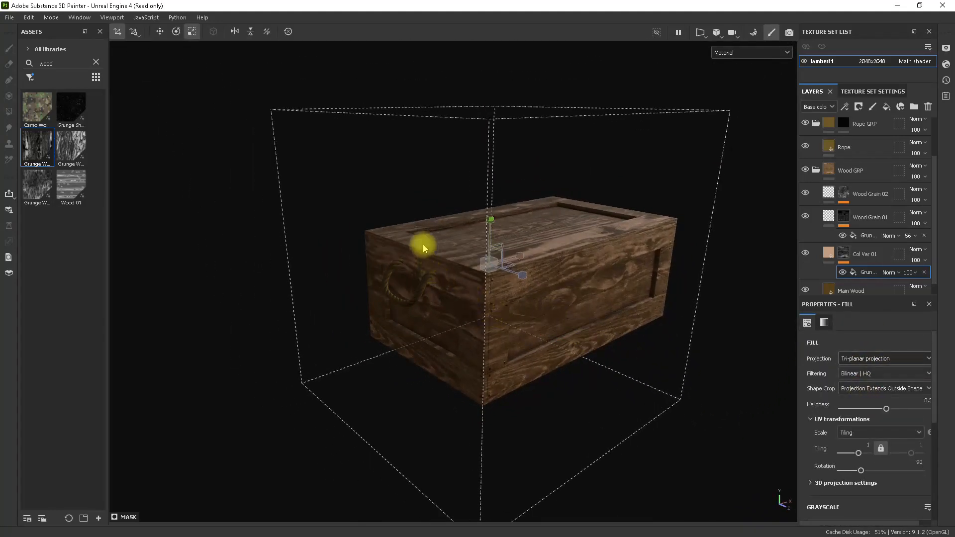
alt+drag(481, 228, 463, 271)
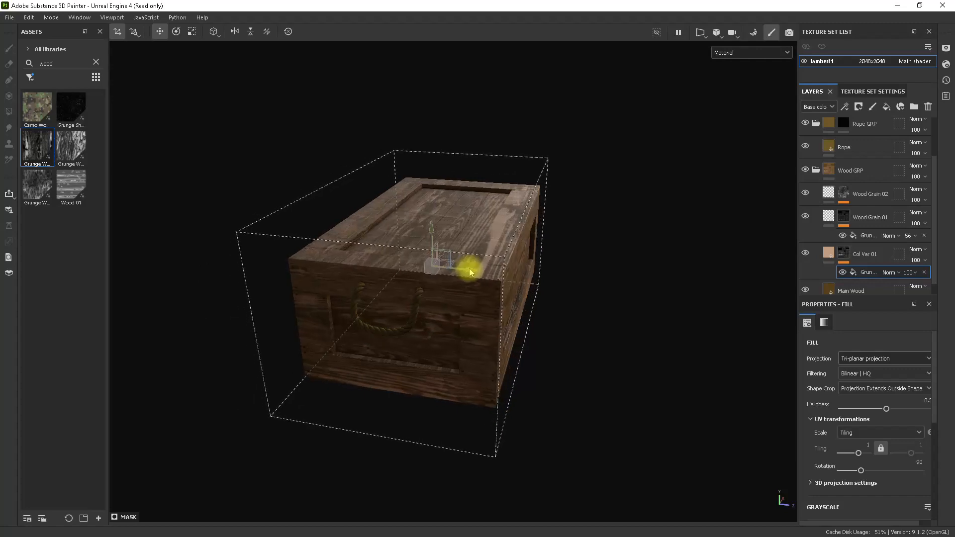
alt+drag(484, 314, 631, 366)
alt+middle_drag(631, 367, 643, 331)
alt+drag(649, 390, 560, 373)
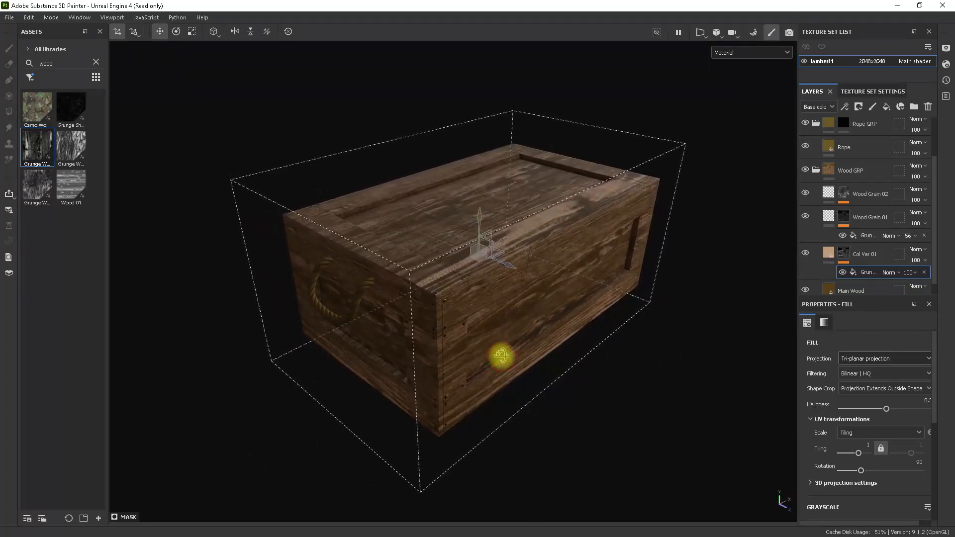
Set the Grunge Wood Hard tiling amount to 2 and the Col Var 01 mask fill's opacity to 31.
alt+drag(501, 355, 539, 375)
scroll(881, 426, down, 3)
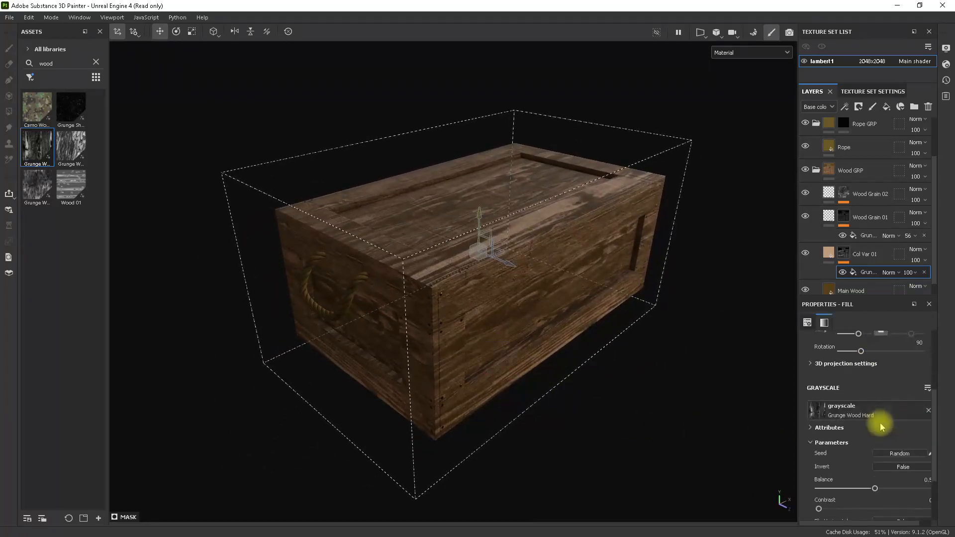
scroll(881, 426, down, 3)
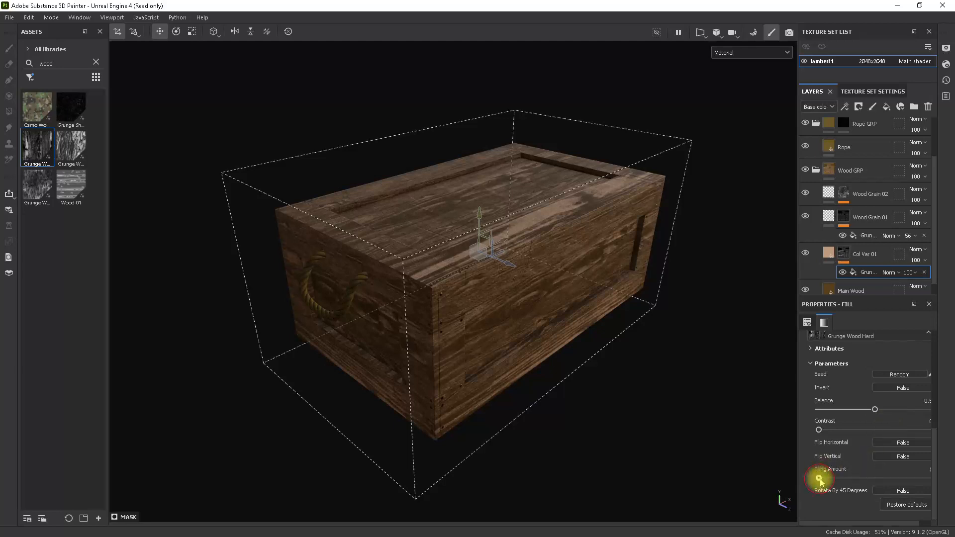
drag(826, 478, 833, 478)
alt+drag(632, 392, 603, 376)
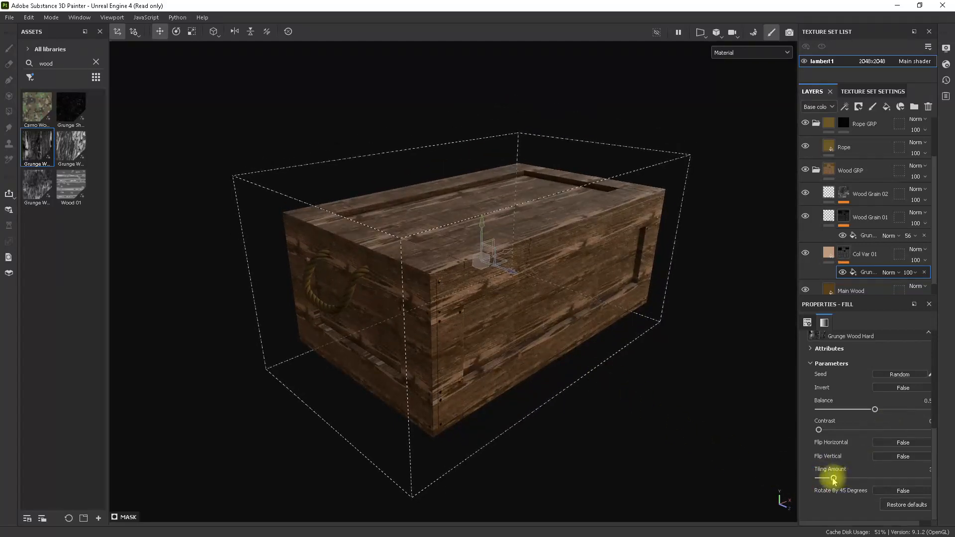
mouse_move(620, 347)
alt+mouse_down()
mouse_move(629, 336)
mouse_move(554, 384)
mouse_move(554, 417)
mouse_move(589, 401)
mouse_move(575, 366)
mouse_move(607, 343)
mouse_move(622, 362)
alt+mouse_up()
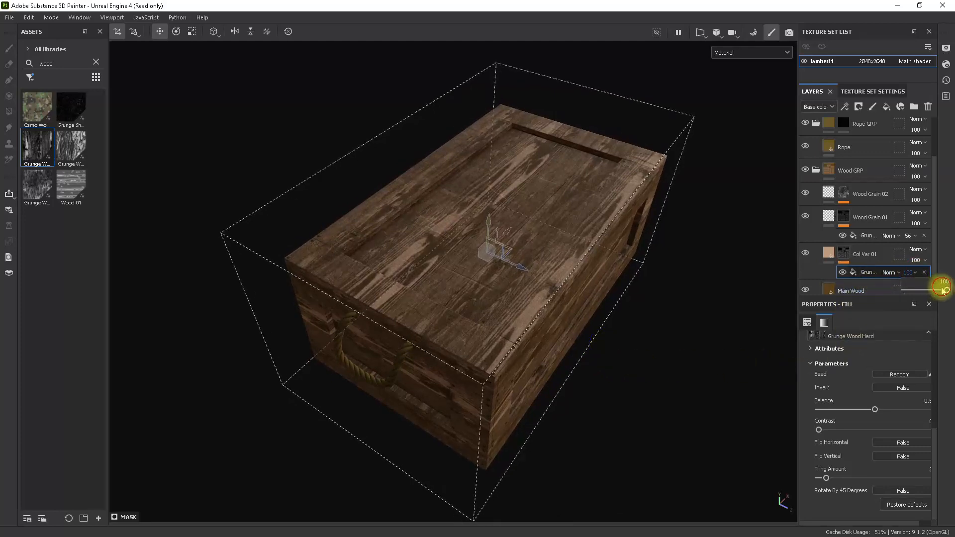
drag(942, 290, 915, 293)
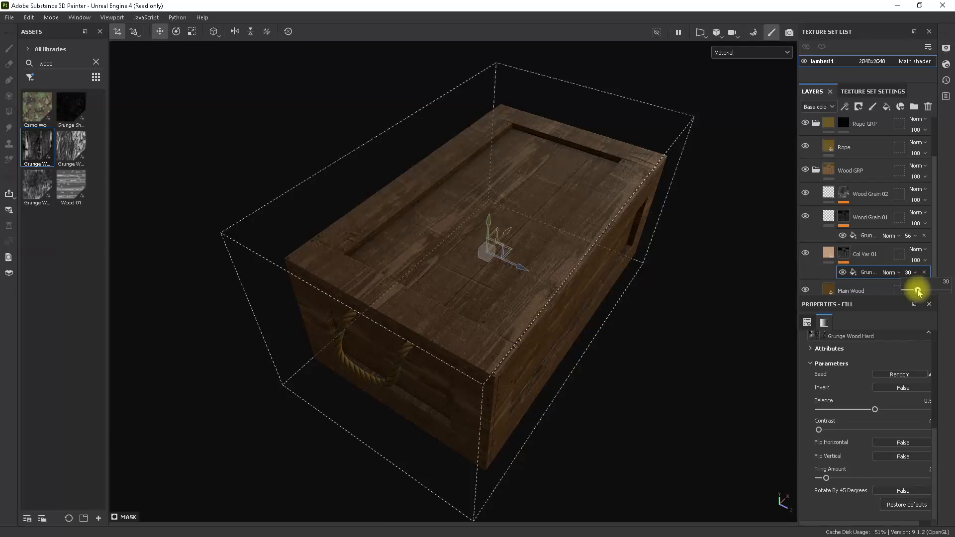
mouse_move(673, 282)
alt+mouse_down()
mouse_move(635, 245)
mouse_move(688, 249)
mouse_move(740, 221)
mouse_move(708, 284)
mouse_move(663, 326)
mouse_move(742, 293)
mouse_move(697, 287)
mouse_move(620, 339)
mouse_move(565, 330)
mouse_move(635, 362)
mouse_move(563, 322)
alt+mouse_up()
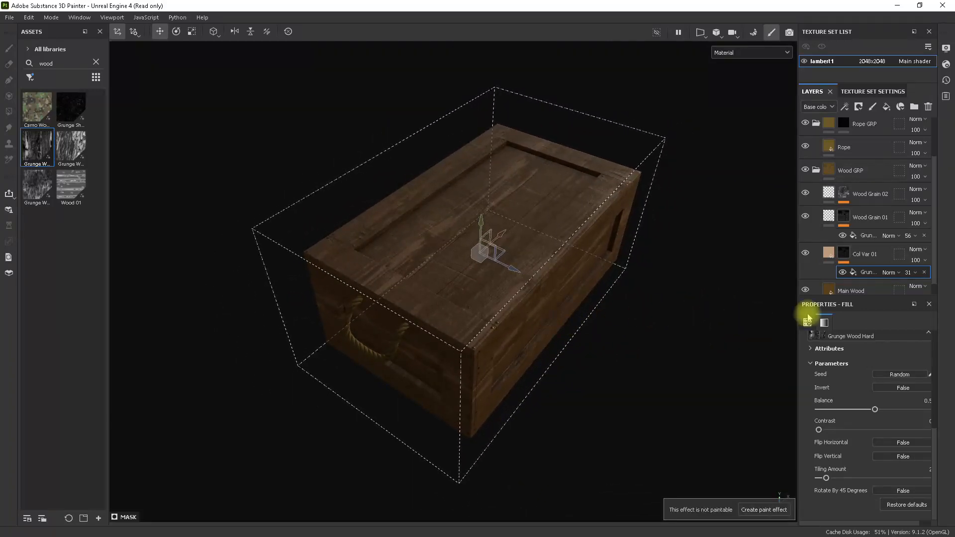
Duplicate the Col Var 01 layer and bring the eBay ammo crate reference photo into view beside the model.
click(832, 256)
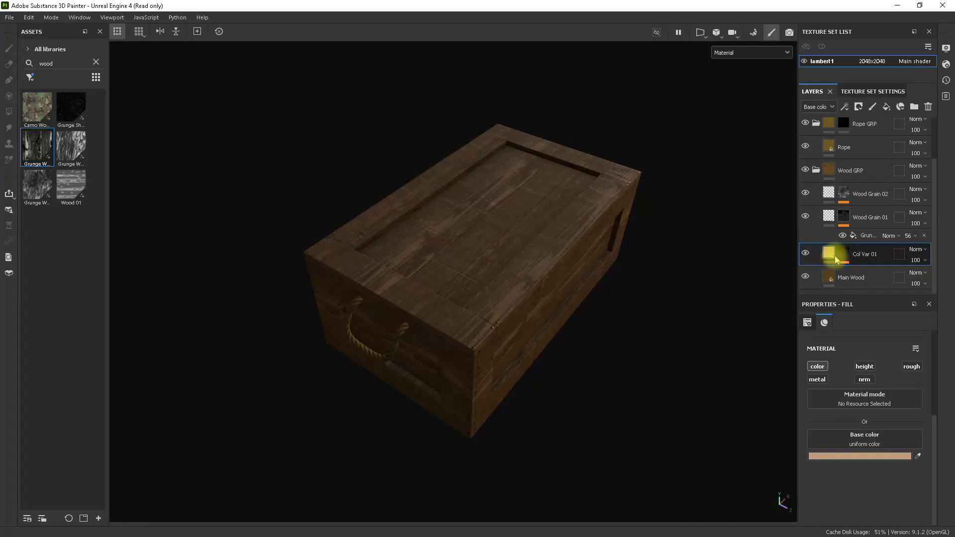
key(ctrl+d)
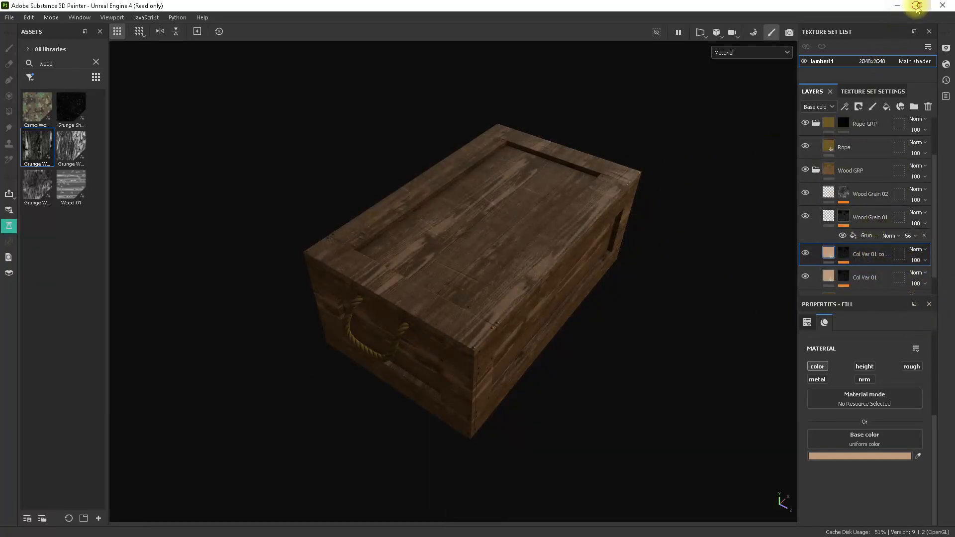
click(918, 5)
mouse_move(643, 82)
mouse_down()
mouse_move(354, 19)
mouse_move(299, 22)
mouse_up()
click(624, 270)
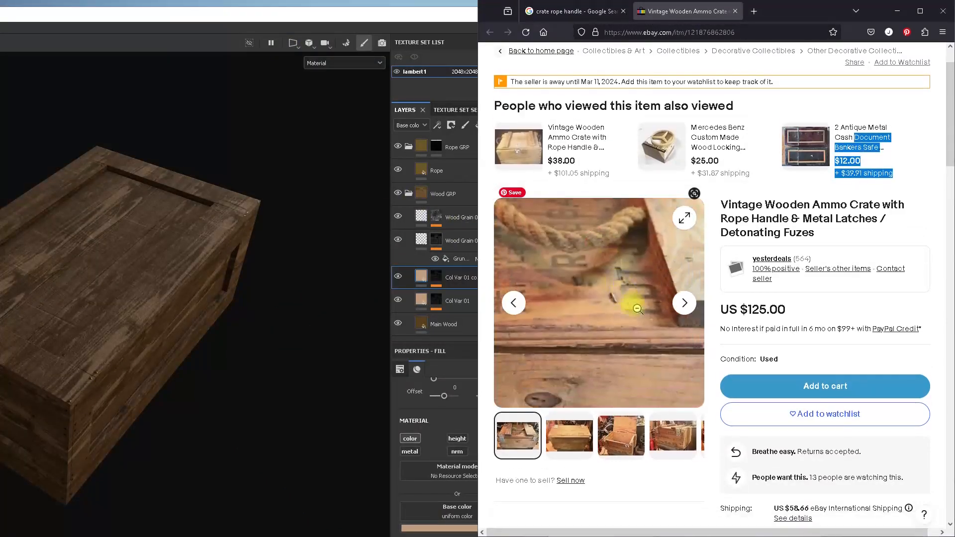
click(656, 318)
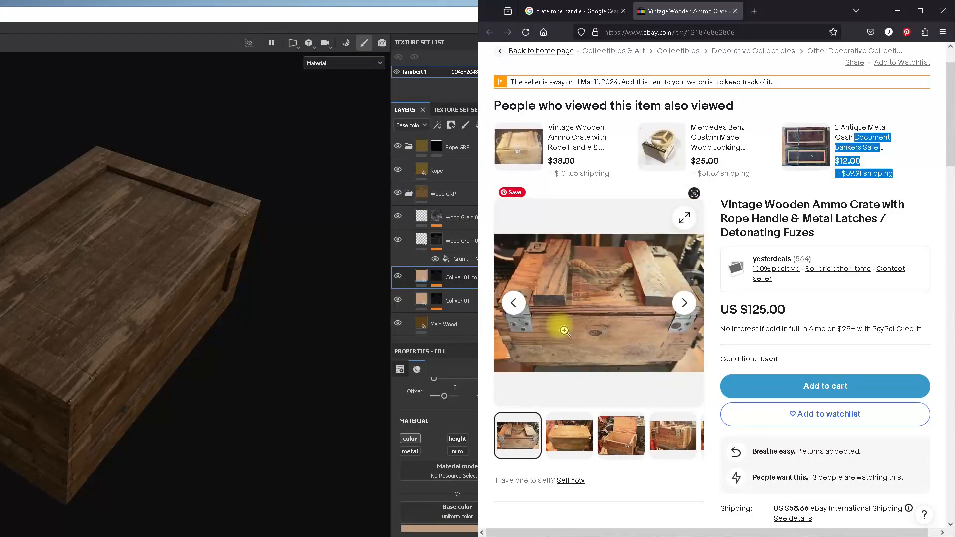
Sample a dark grayish brown from the reference crate photo as the duplicated layer's base color, and inspect it on the maximized crate view.
click(421, 275)
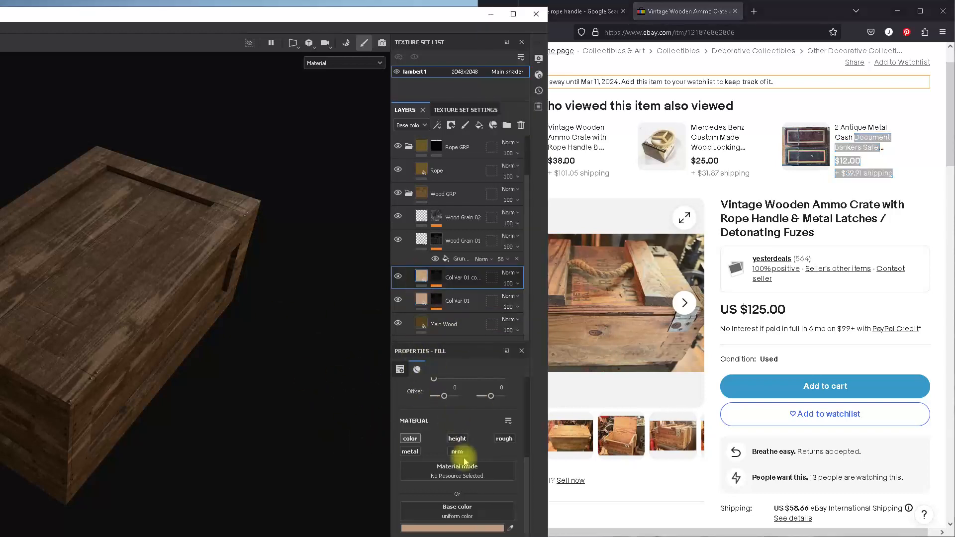
click(510, 528)
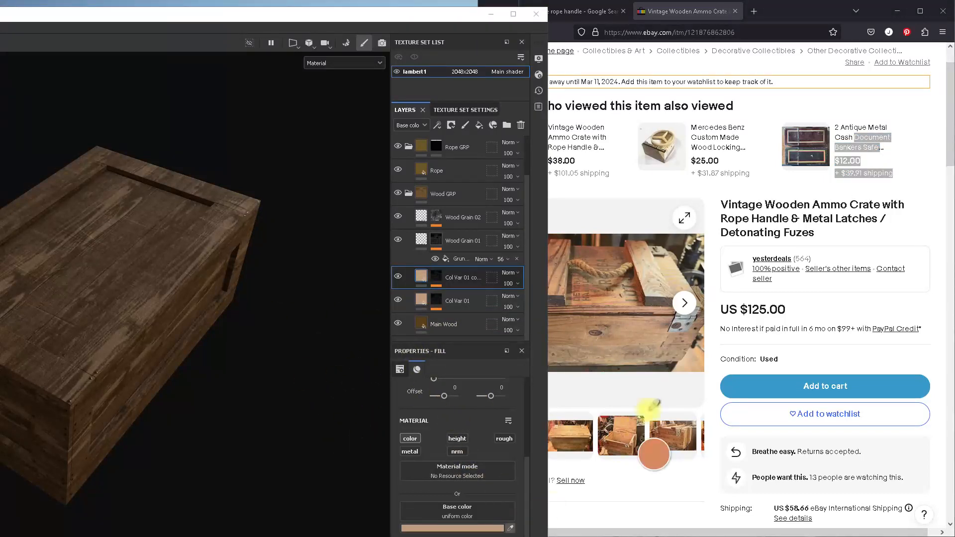
click(653, 301)
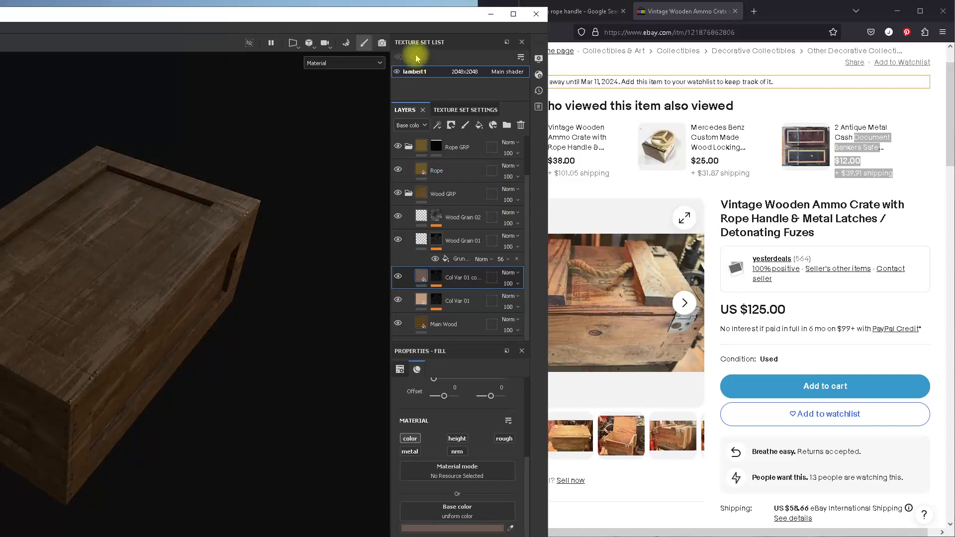
drag(408, 15, 598, 22)
click(641, 16)
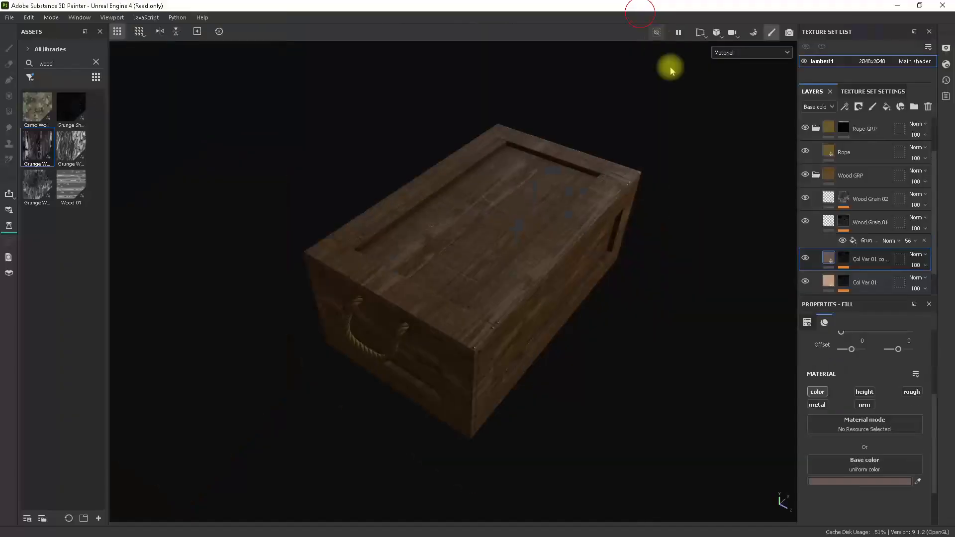
alt+drag(550, 283, 533, 256)
alt+right_drag(582, 321, 683, 362)
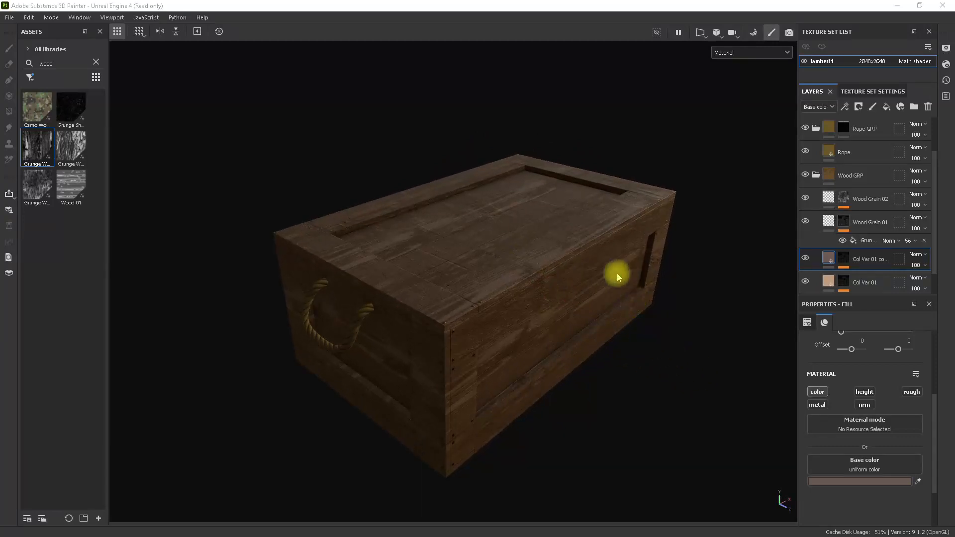
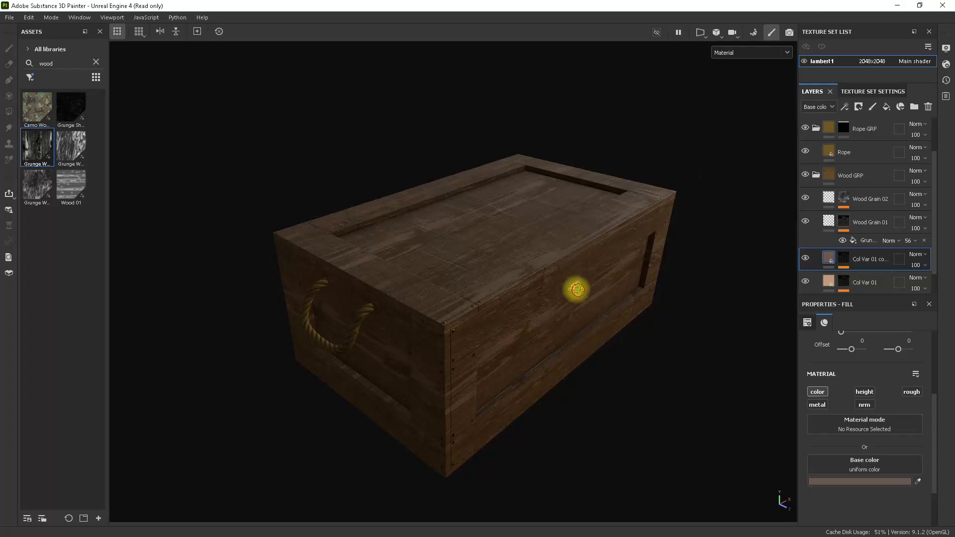
Try raising the contrast and the balance of the Grunge Wood Hard mask fill on the duplicated Col Var 01 layer, toggling the layer to compare.
alt+drag(575, 292, 561, 307)
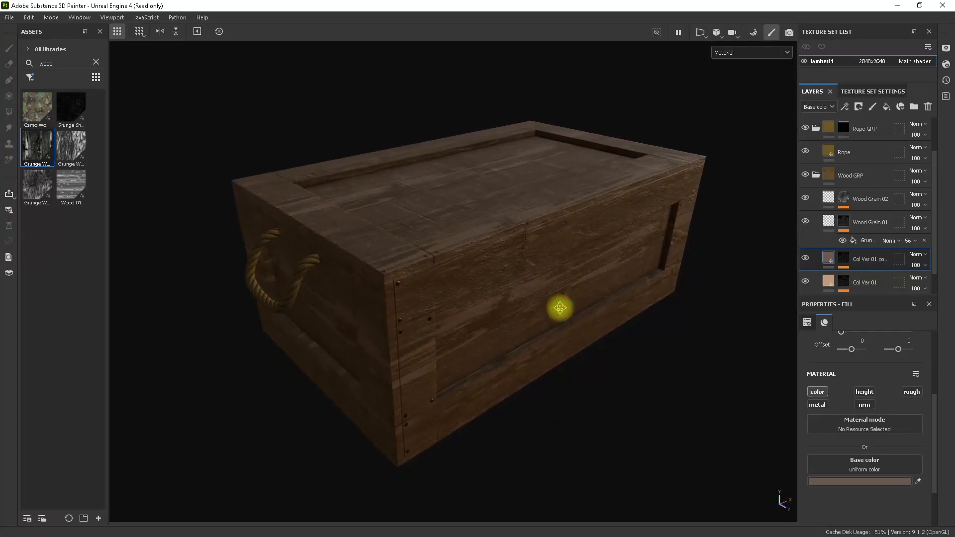
click(842, 259)
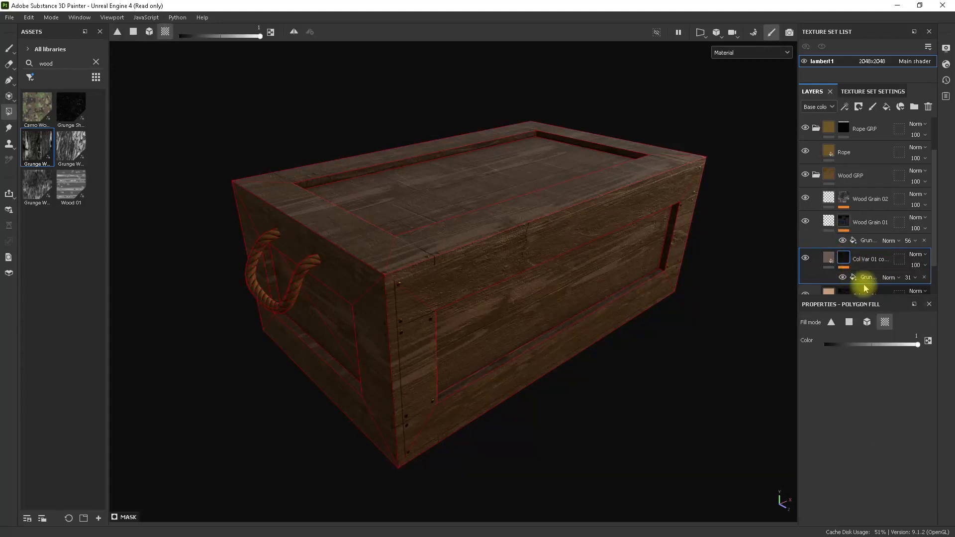
click(866, 277)
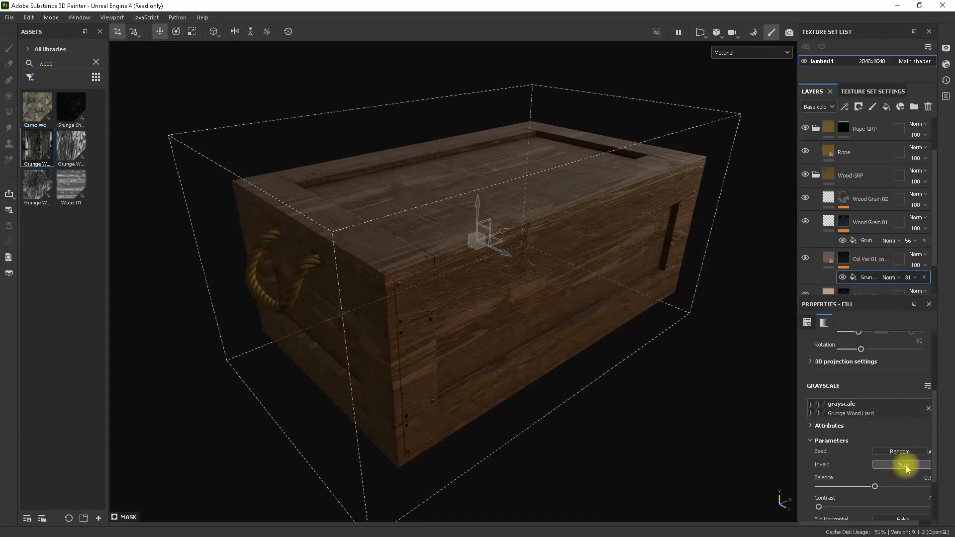
alt+drag(699, 405, 606, 391)
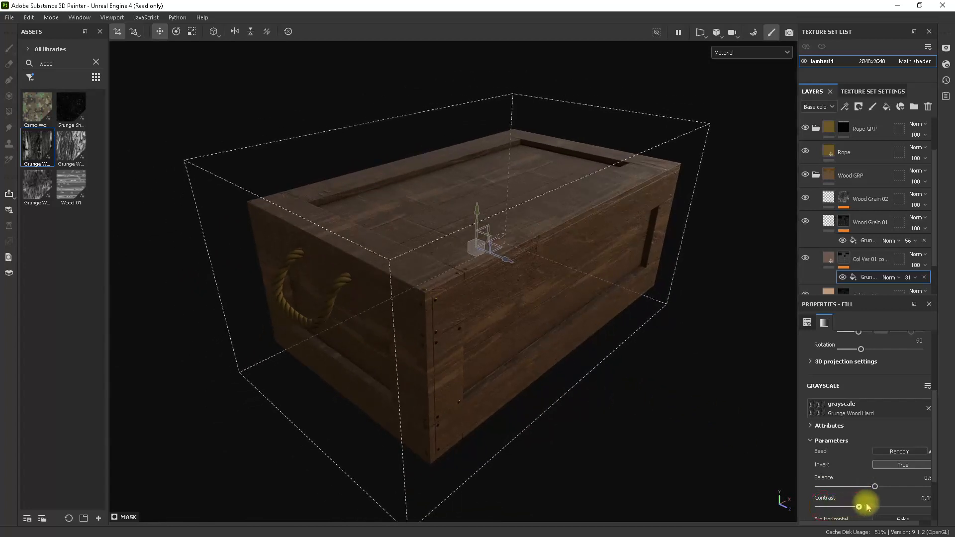
drag(921, 505, 908, 487)
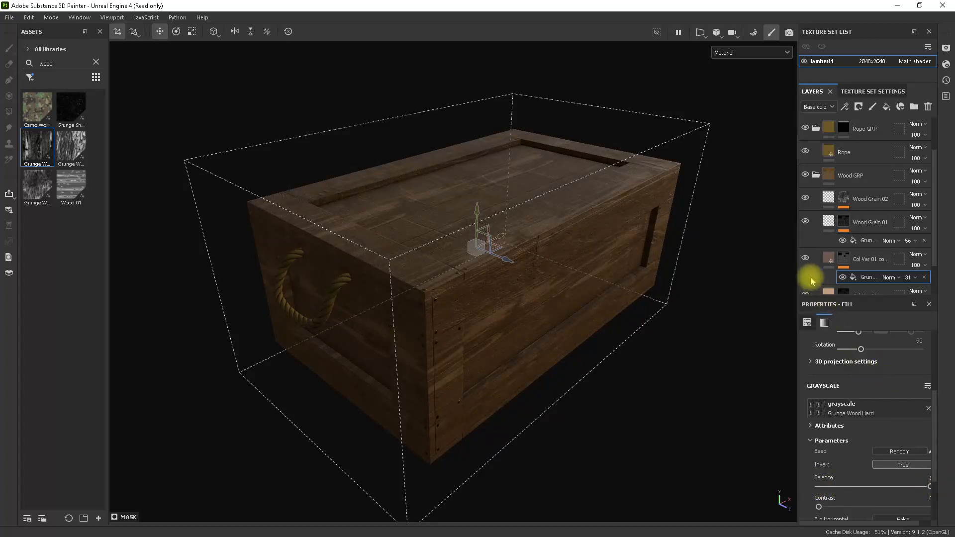
click(805, 258)
click(805, 258)
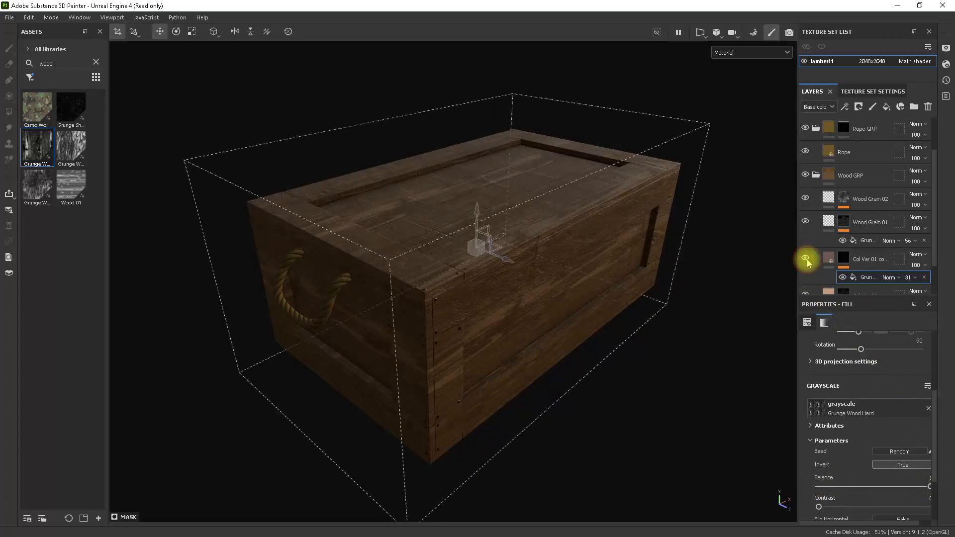
Darken the duplicated Col Var 01 layer's base color to the near-black brown 110D0A.
click(828, 258)
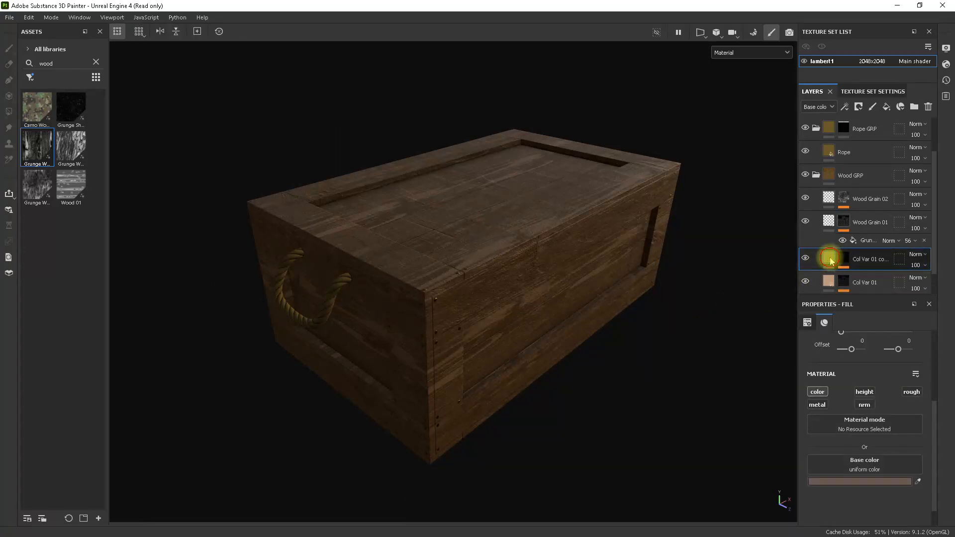
click(873, 482)
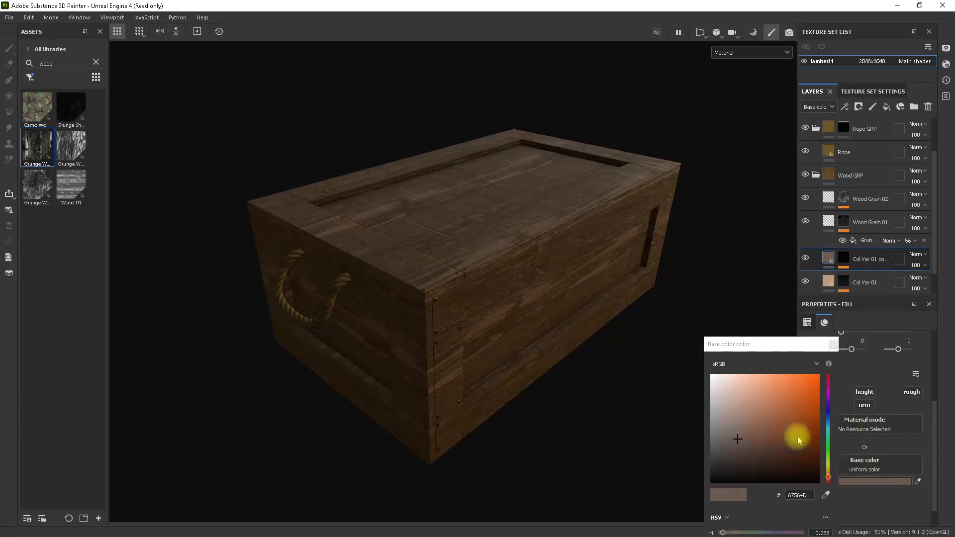
drag(742, 455, 747, 480)
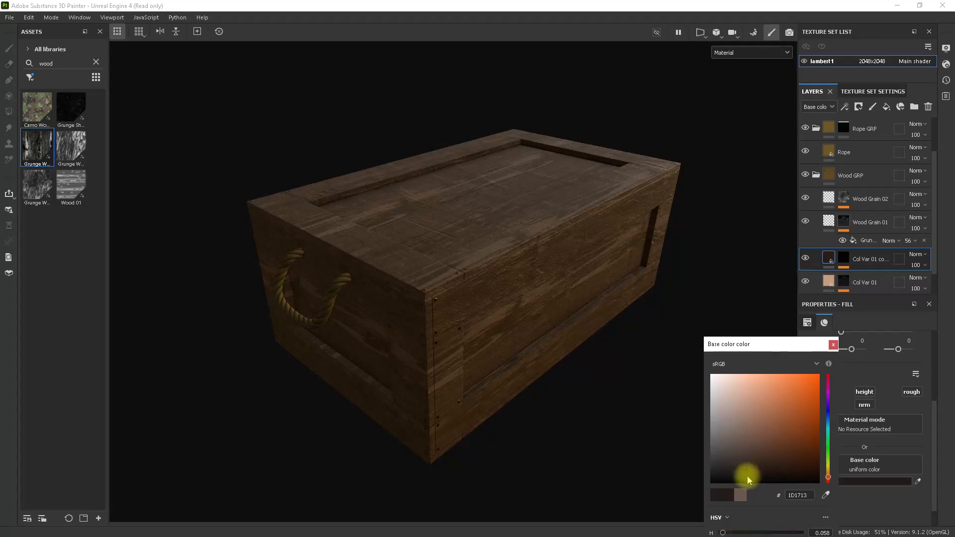
click(833, 344)
scroll(853, 410, up, 4)
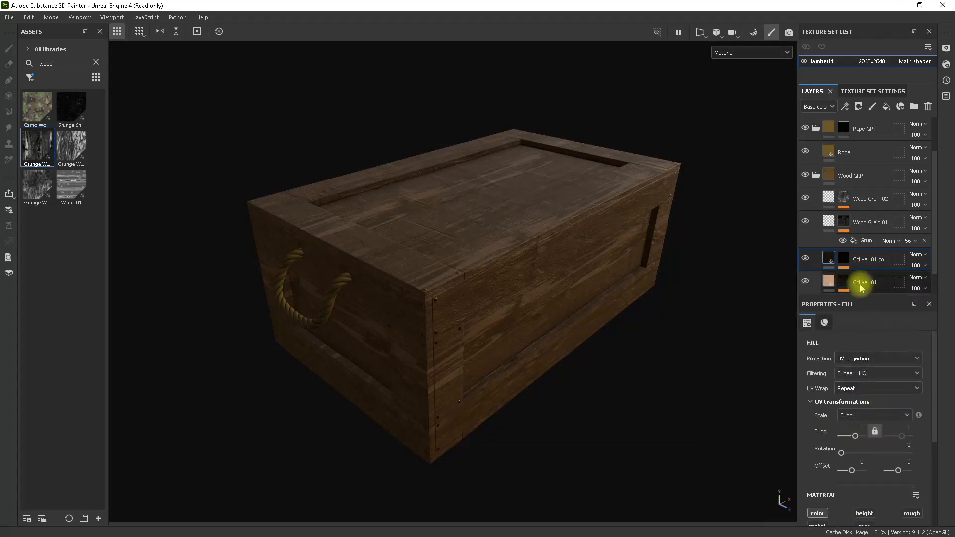
Remove the Grunge Wood Hard fill from the duplicated layer's mask and add a new fill to that mask.
click(844, 258)
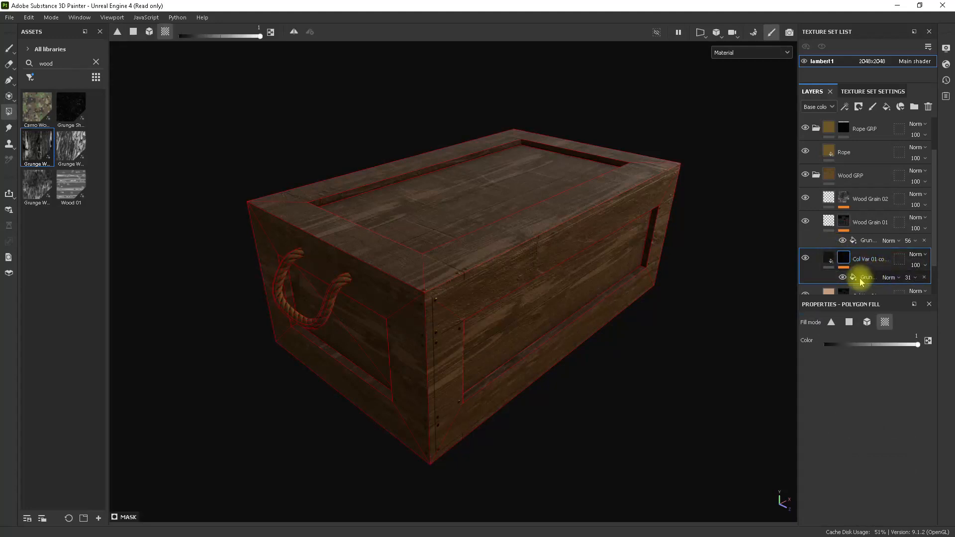
click(862, 280)
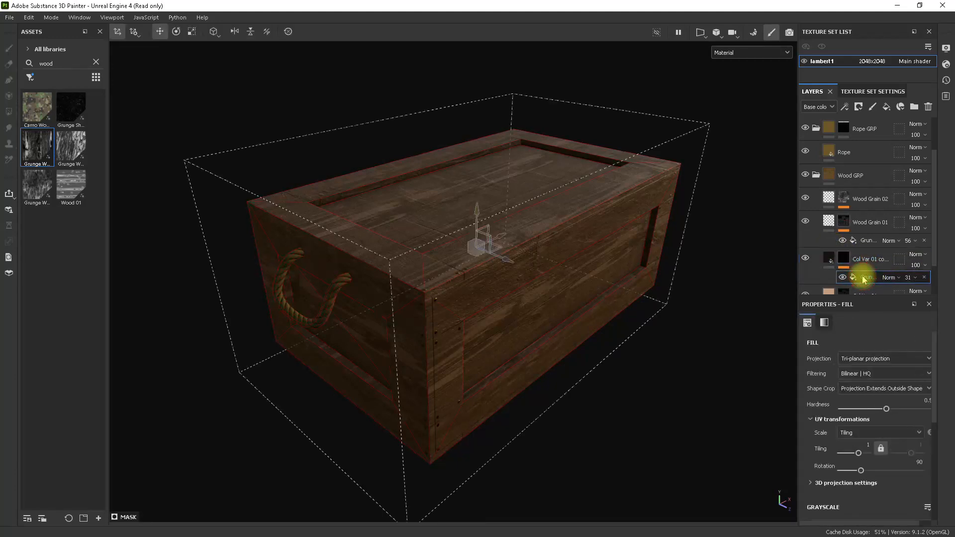
click(924, 277)
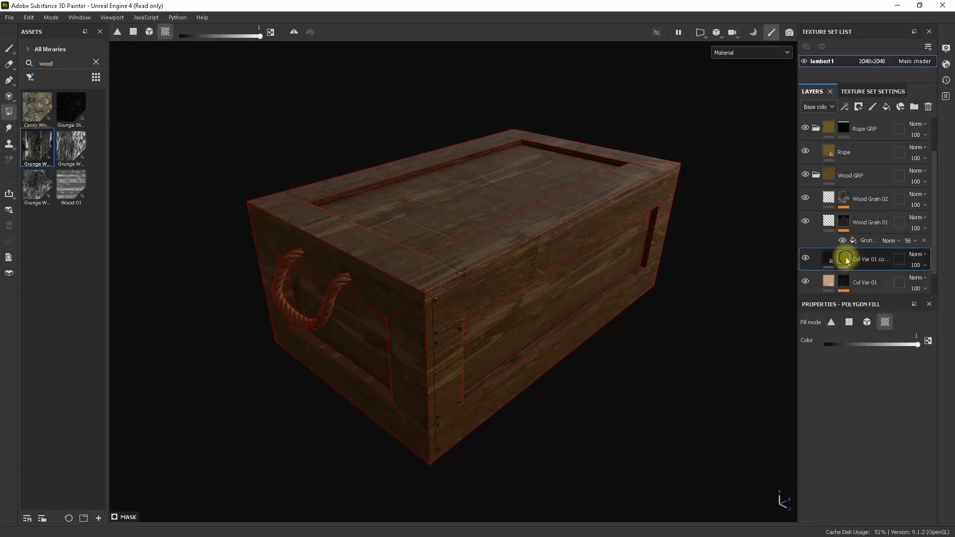
right_click(845, 259)
click(850, 337)
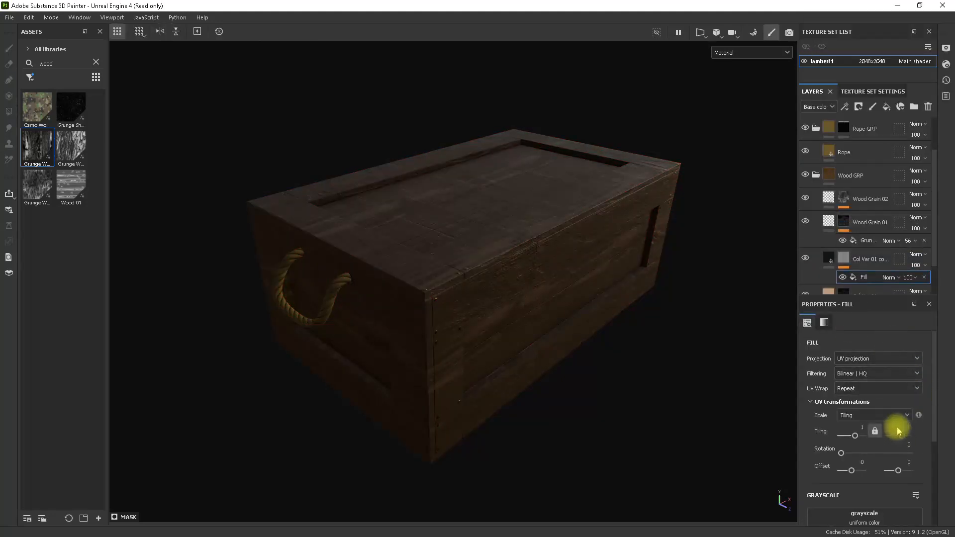
Compare the wood grunge textures and assign Grunge Wood Soft as the new mask fill's grayscale.
scroll(896, 427, down, 3)
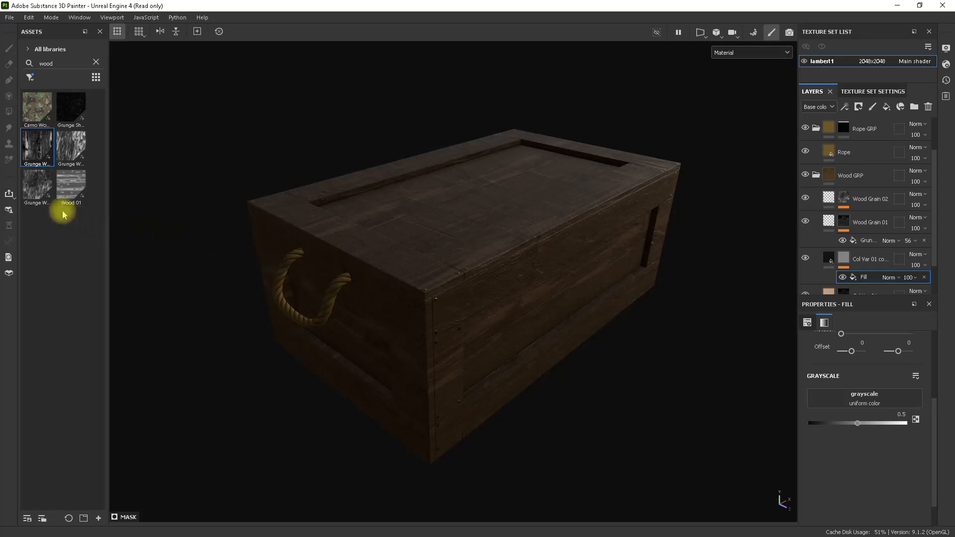
mouse_move(72, 148)
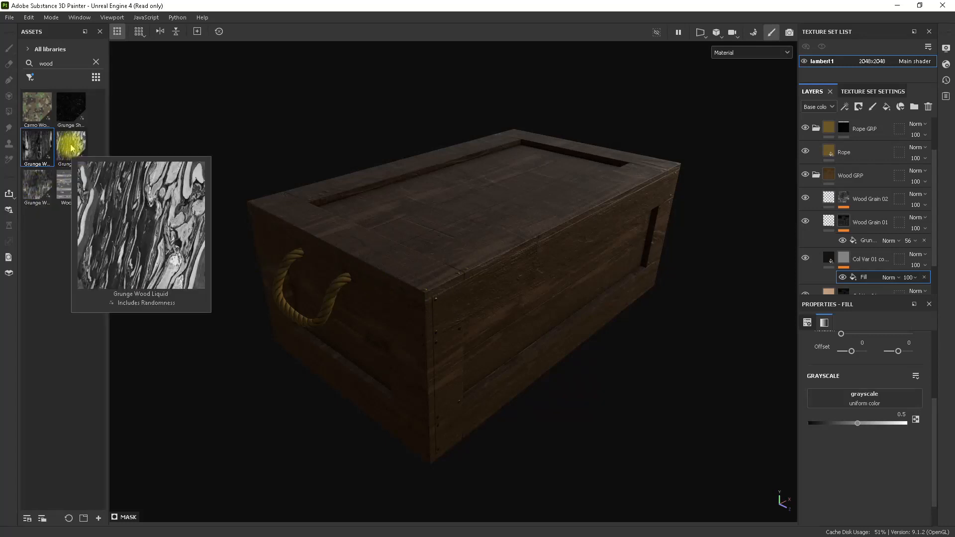
mouse_move(37, 185)
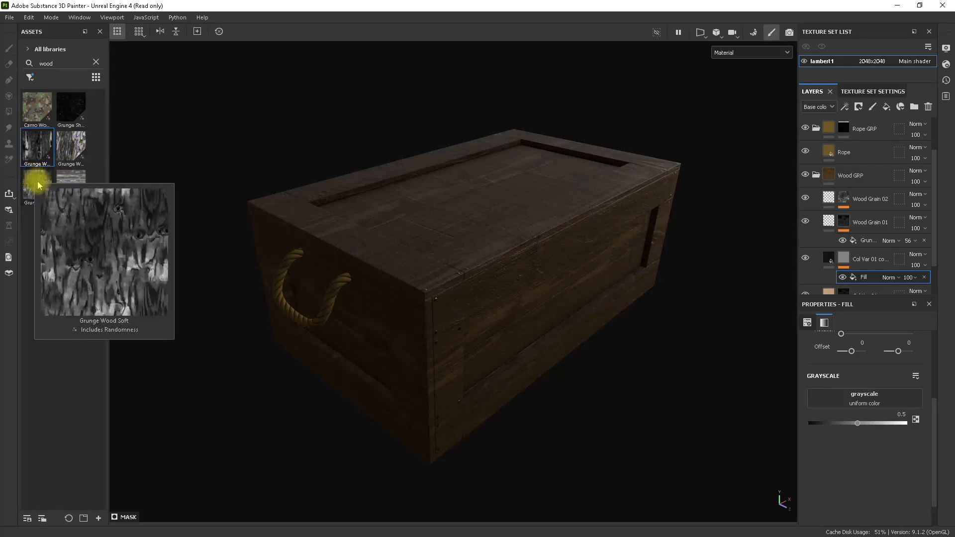
mouse_move(74, 105)
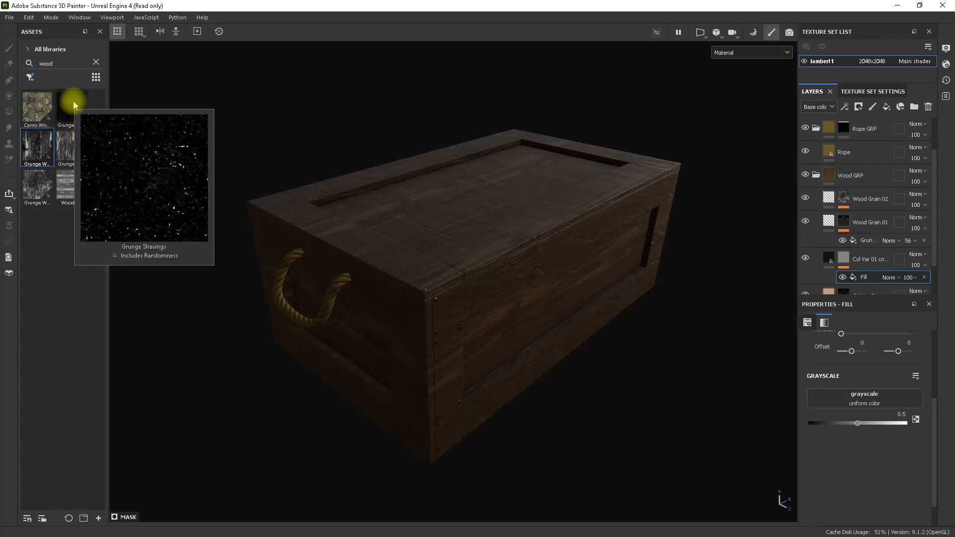
drag(33, 185, 854, 396)
alt+drag(599, 321, 562, 311)
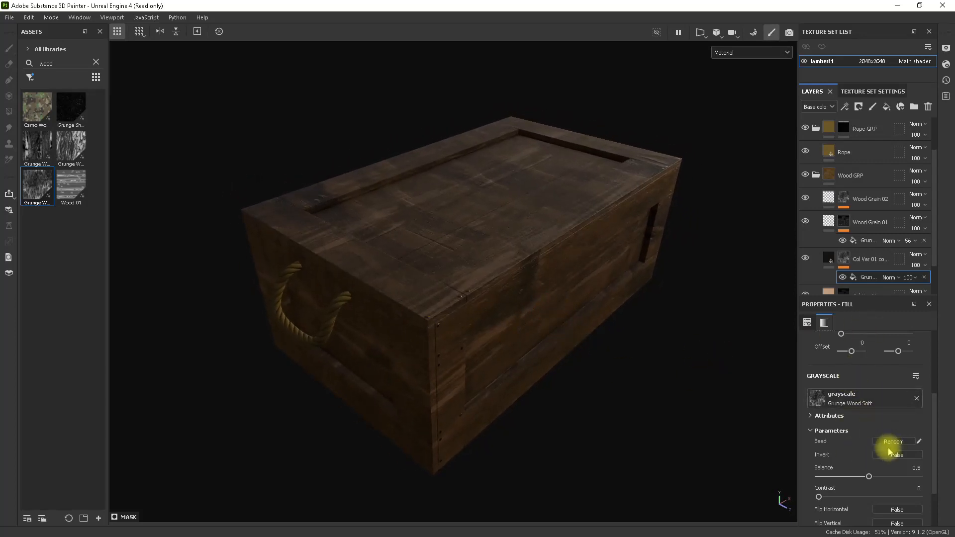
Try the tri-planar and Fill (Match per UV Tile) projections on the Grunge Wood Soft fill, returning to UV projection.
scroll(892, 438, up, 4)
click(876, 359)
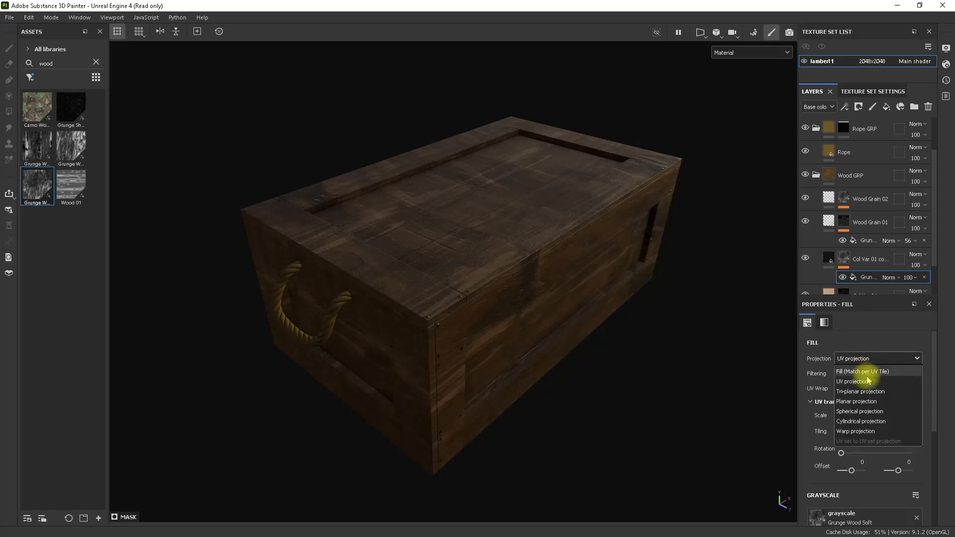
click(871, 391)
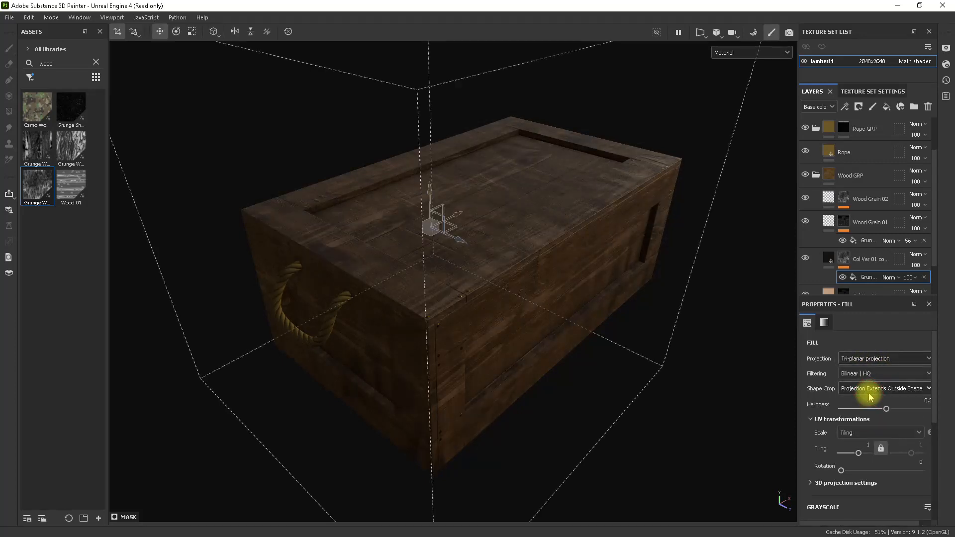
click(864, 359)
click(864, 367)
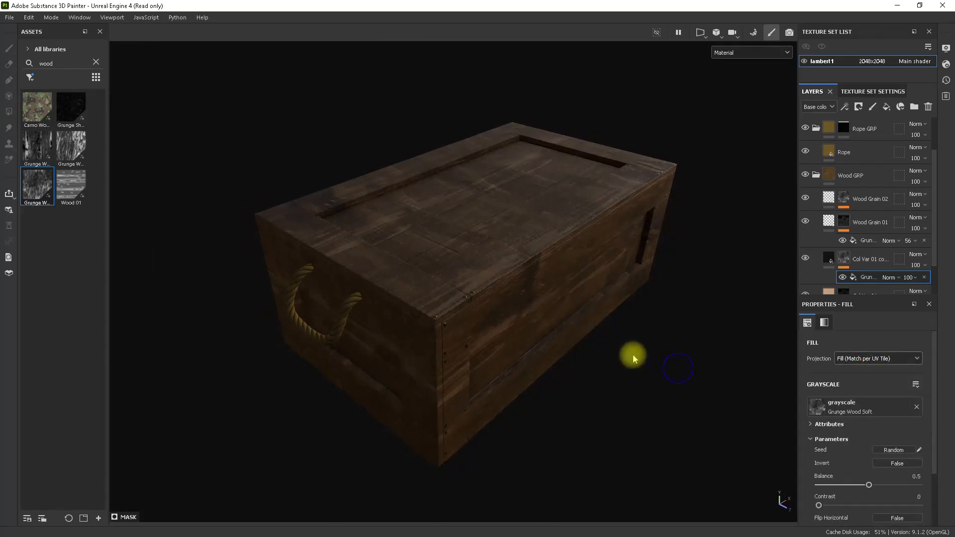
click(854, 358)
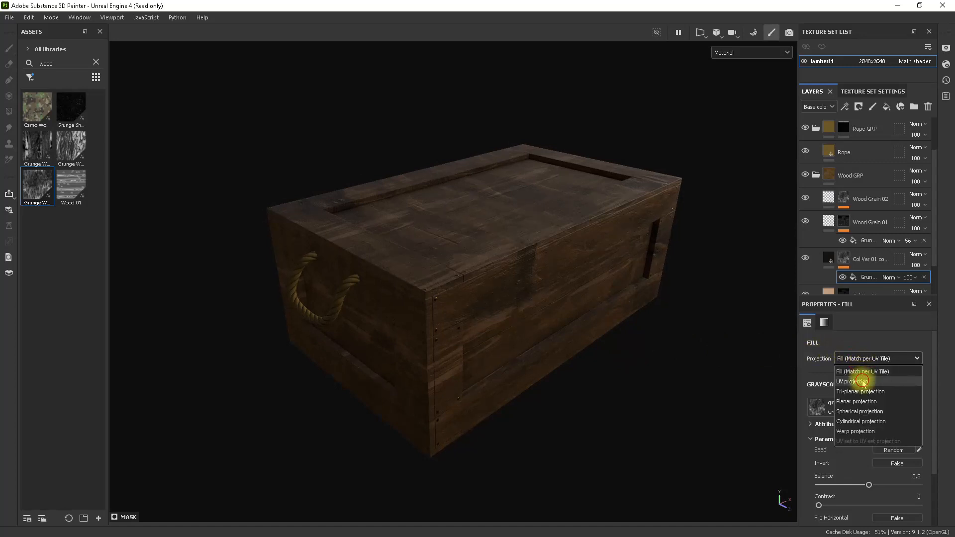
click(863, 381)
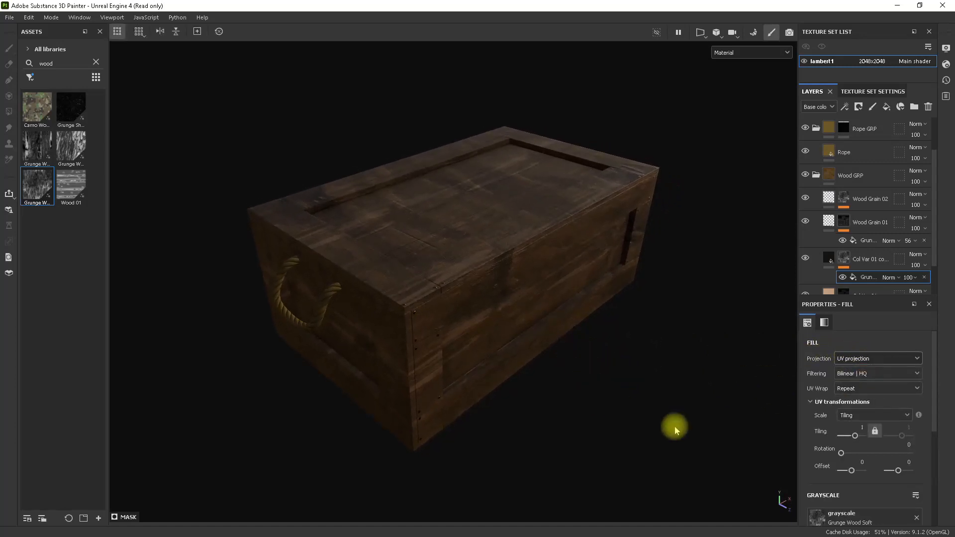
Set the Grunge Wood Soft mask fill's rotation to 90.
drag(841, 453, 912, 443)
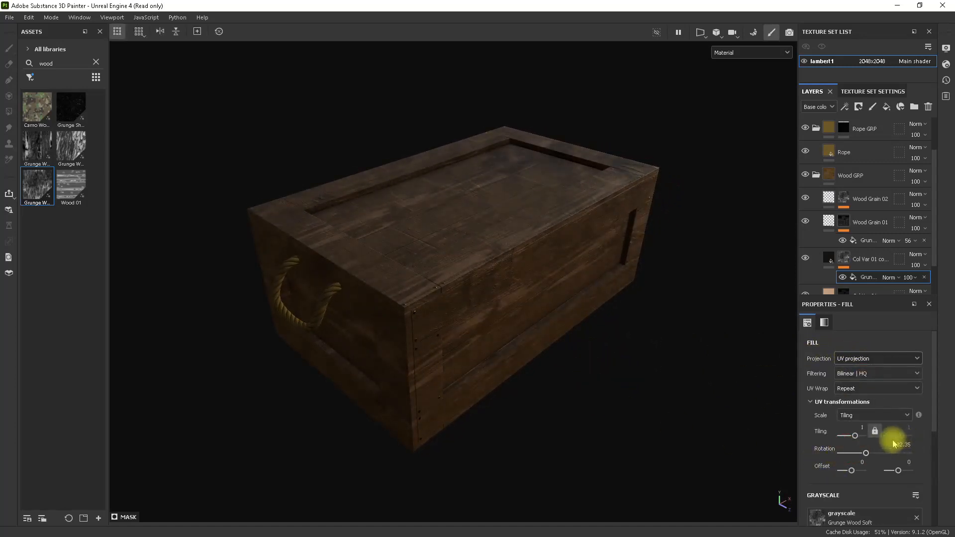
text(90)
key(Return)
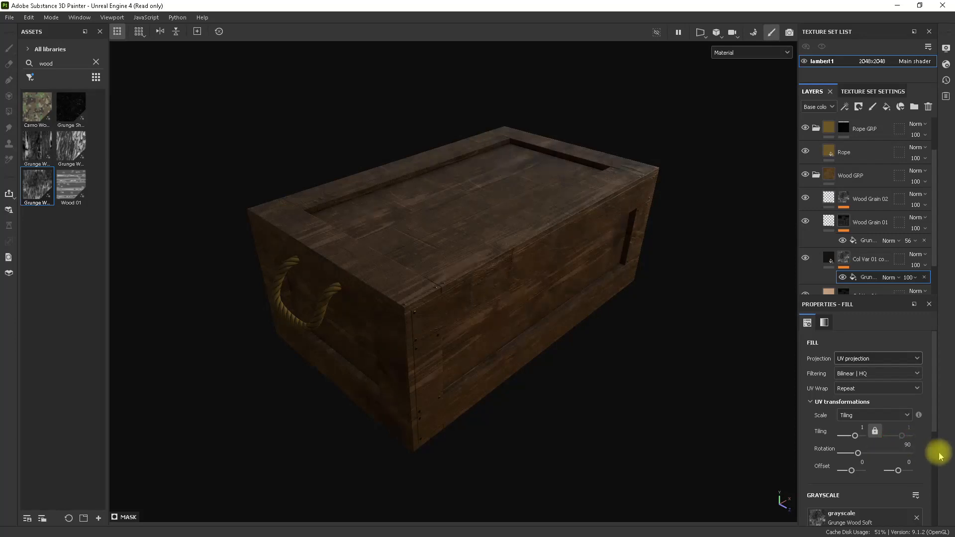
Compare the crate with and without the dark duplicated Col Var 01 layer by toggling its visibility, viewing it from several angles.
alt+drag(518, 285, 567, 351)
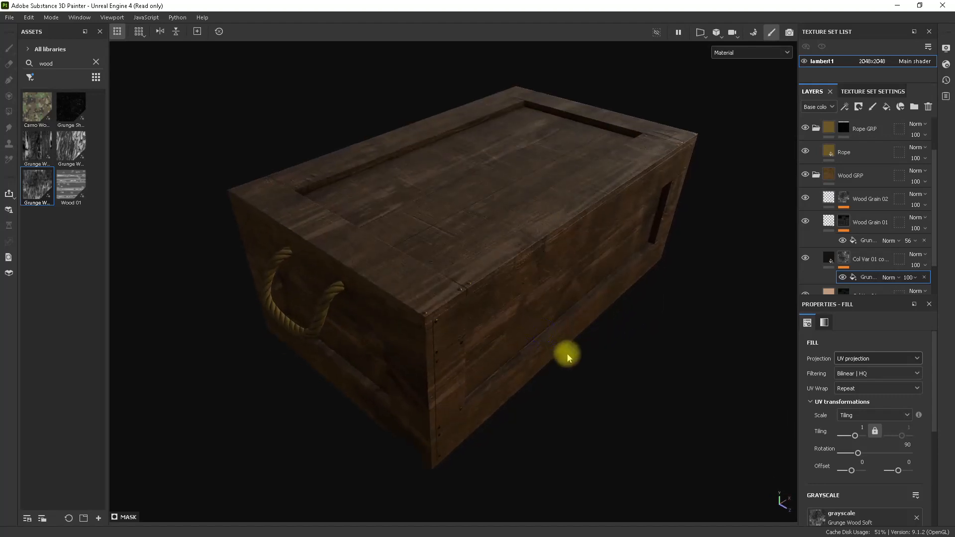
click(805, 258)
click(806, 259)
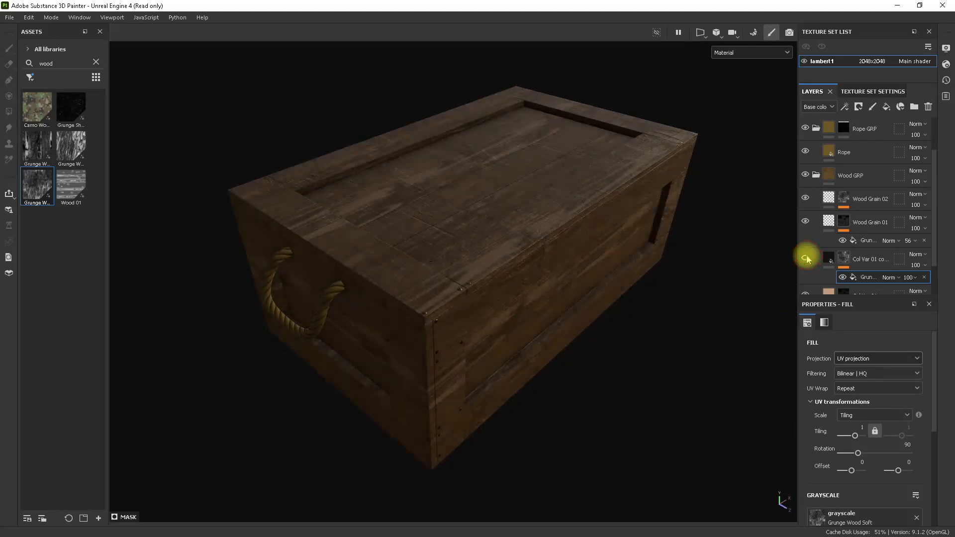
click(806, 259)
click(807, 259)
click(807, 258)
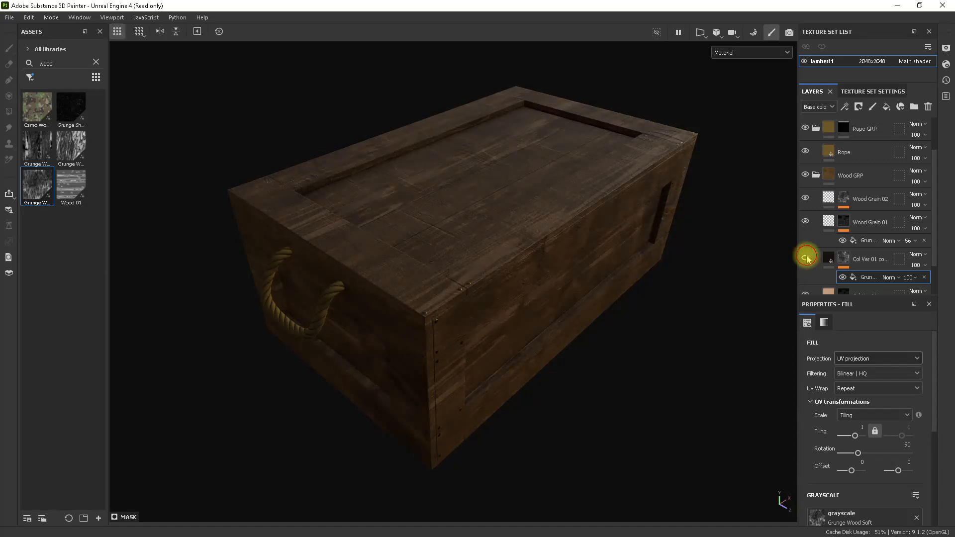
click(806, 259)
click(806, 258)
mouse_move(655, 261)
alt+mouse_down()
mouse_move(650, 255)
mouse_move(663, 258)
alt+mouse_up()
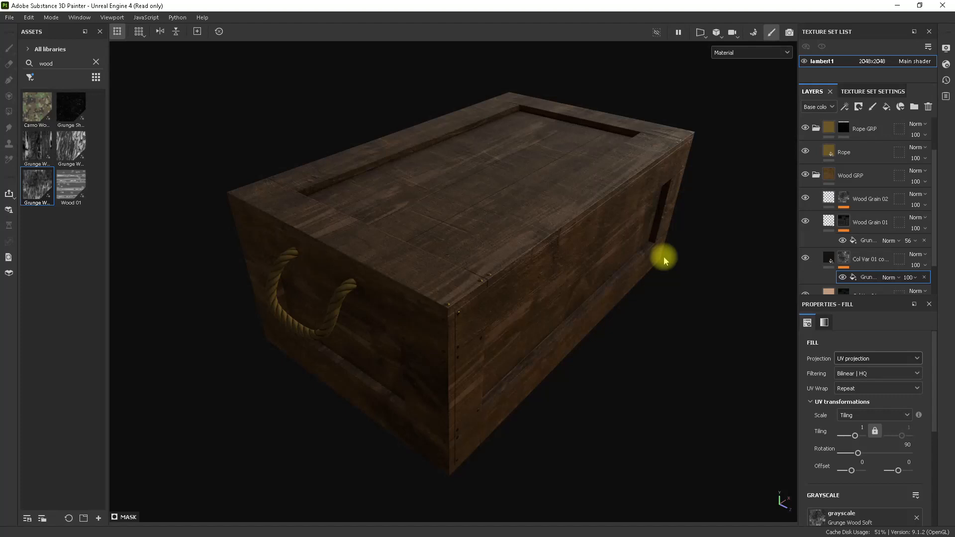
Try a contrast of about 0.77 and a balance of 0.45 on the Grunge Wood Soft fill, restoring 0 and 0.5.
scroll(895, 405, down, 5)
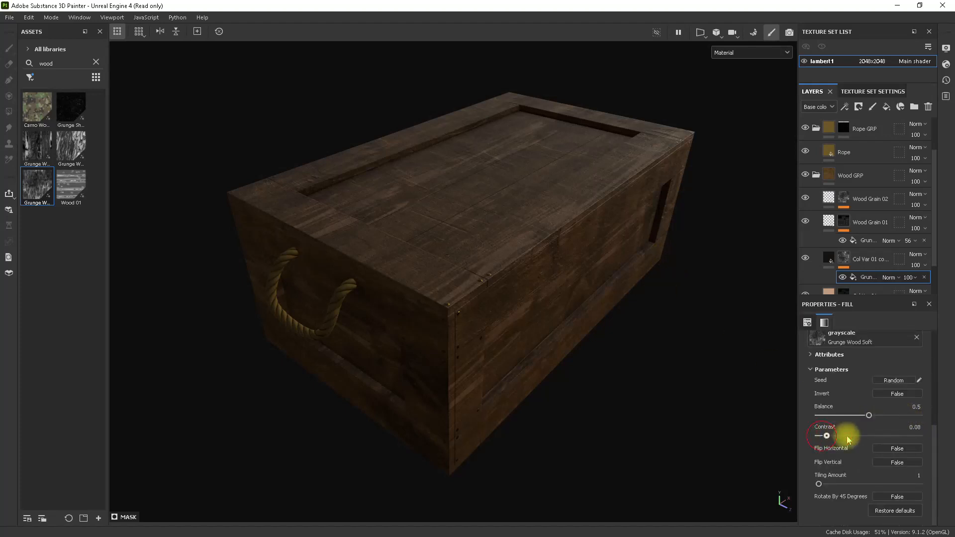
mouse_move(847, 440)
mouse_down()
mouse_move(895, 433)
mouse_move(856, 437)
mouse_up()
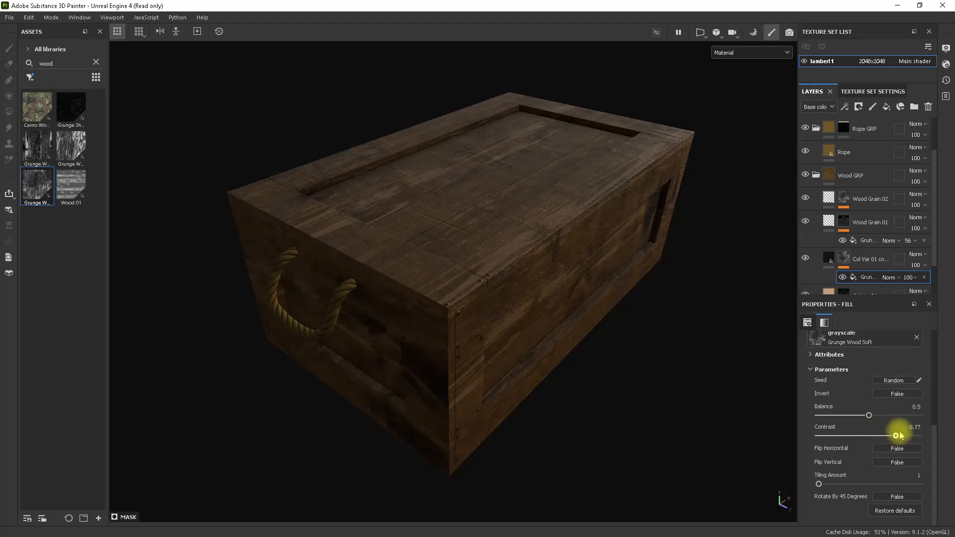
drag(902, 435, 857, 419)
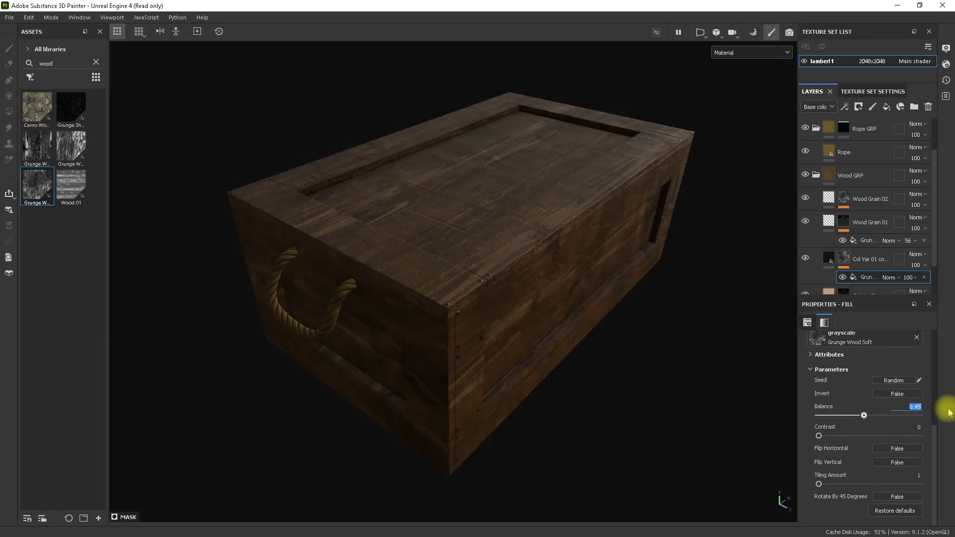
alt+drag(616, 279, 612, 358)
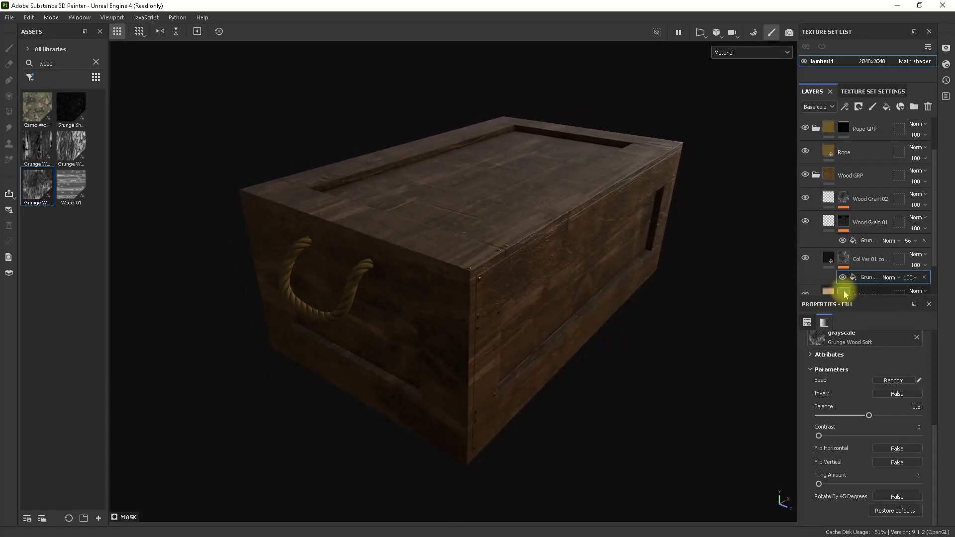
Enable the roughness channel on the dark duplicated Col Var 01 layer and set its roughness to about 0.86.
click(826, 261)
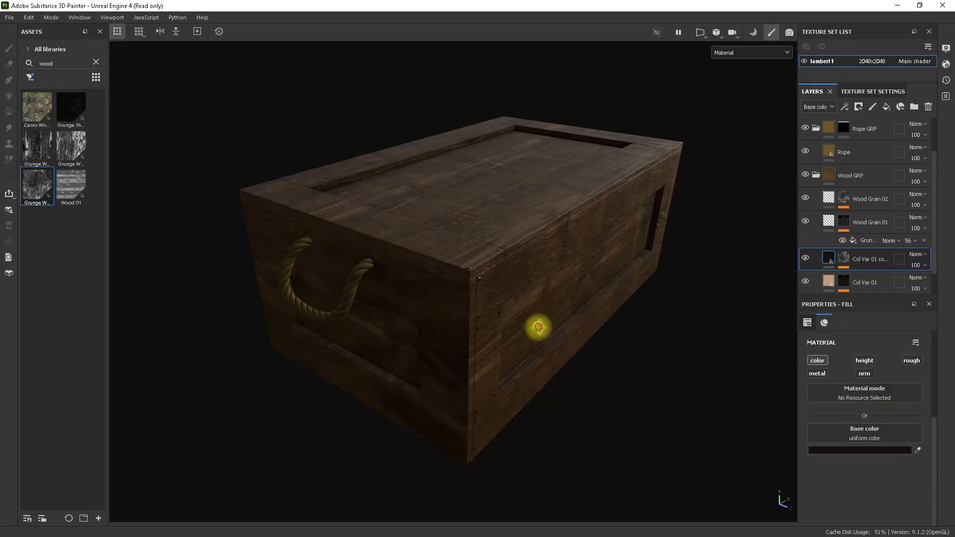
alt+drag(538, 327, 534, 341)
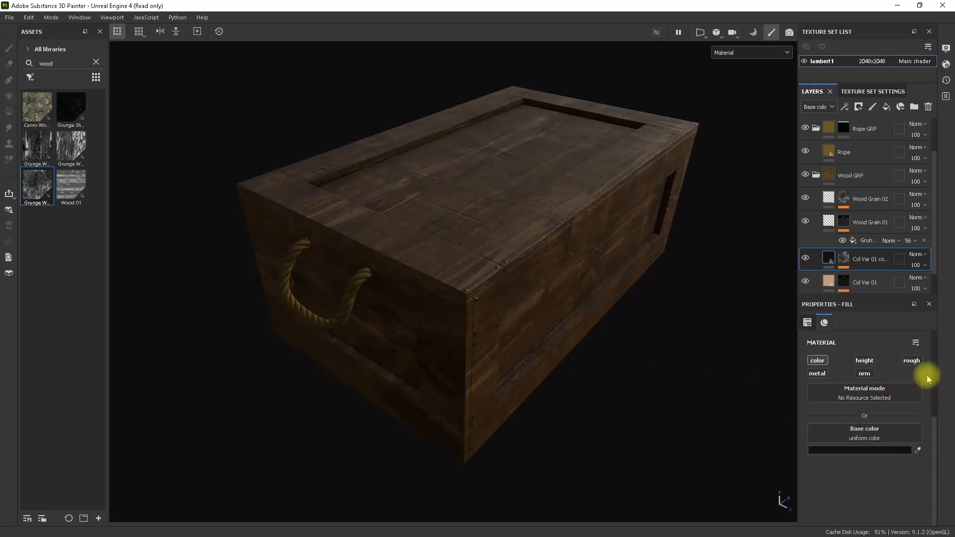
click(911, 361)
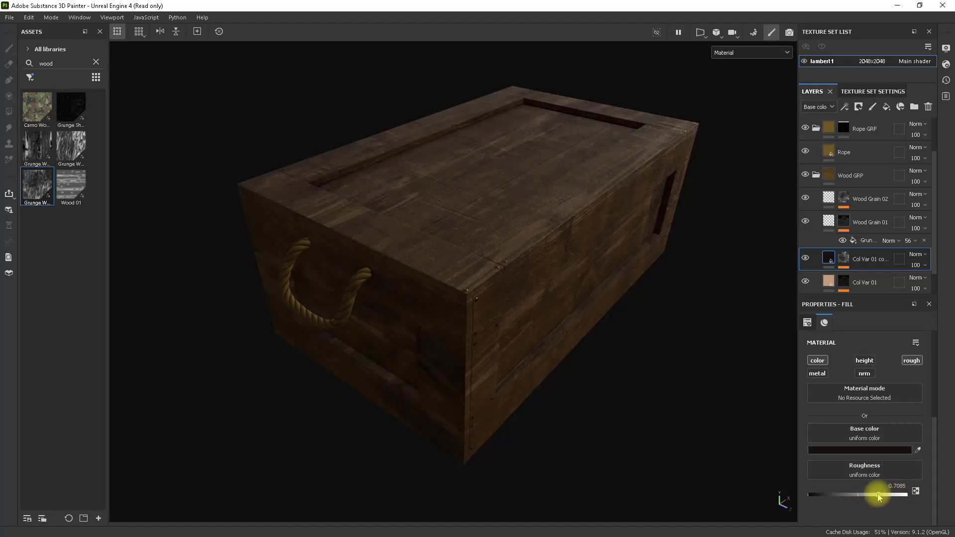
drag(872, 495, 778, 492)
mouse_move(614, 315)
alt+mouse_down()
mouse_move(586, 356)
mouse_move(640, 305)
mouse_move(605, 260)
mouse_move(605, 327)
mouse_move(661, 311)
mouse_move(684, 292)
mouse_move(625, 303)
mouse_move(613, 315)
alt+mouse_up()
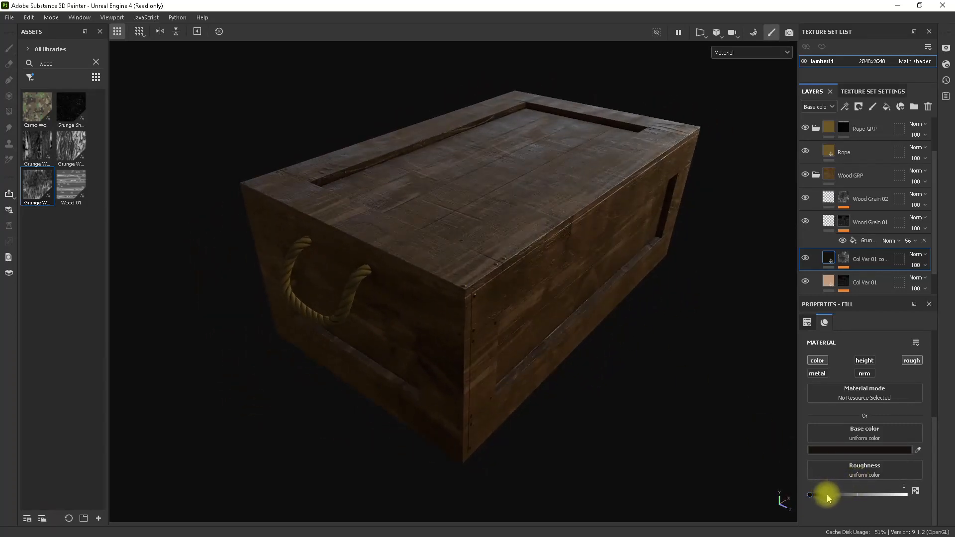
drag(827, 495, 894, 495)
alt+drag(656, 370, 579, 335)
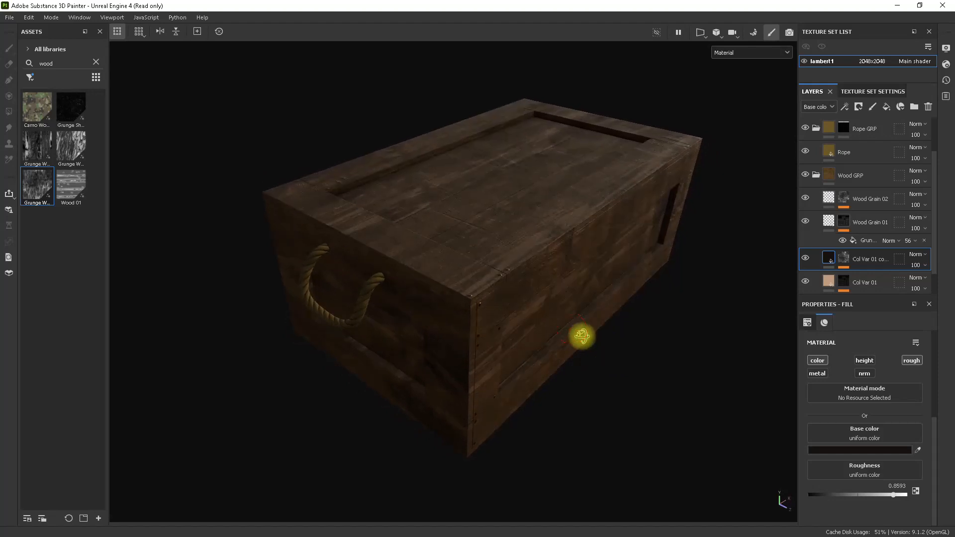
Enable the roughness channel on the light Col Var 01 layer and set its roughness to about 0.32.
scroll(878, 264, down, 1)
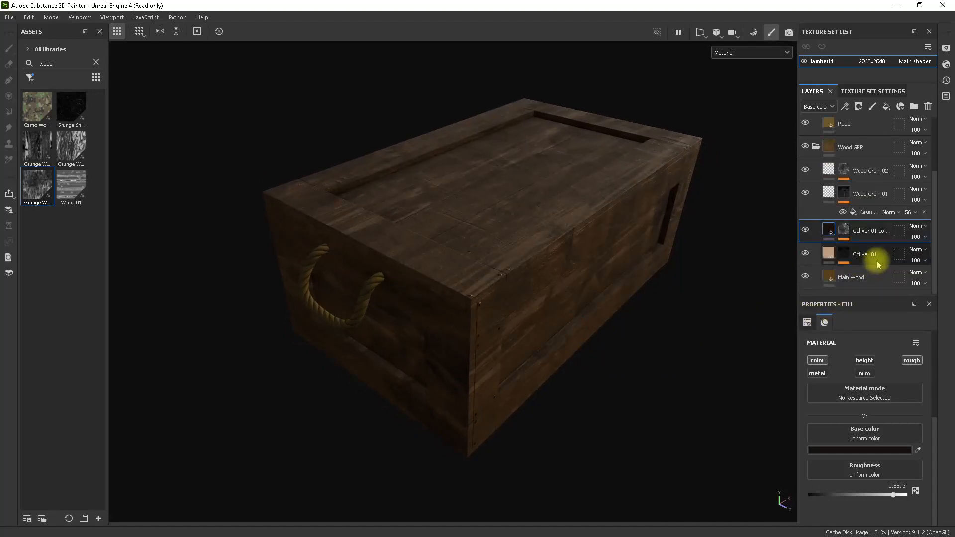
click(832, 257)
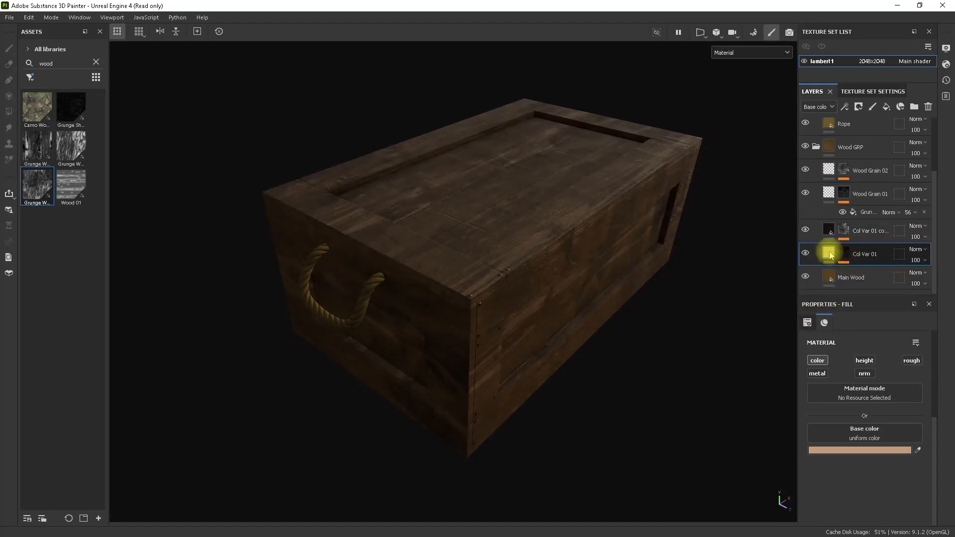
click(912, 361)
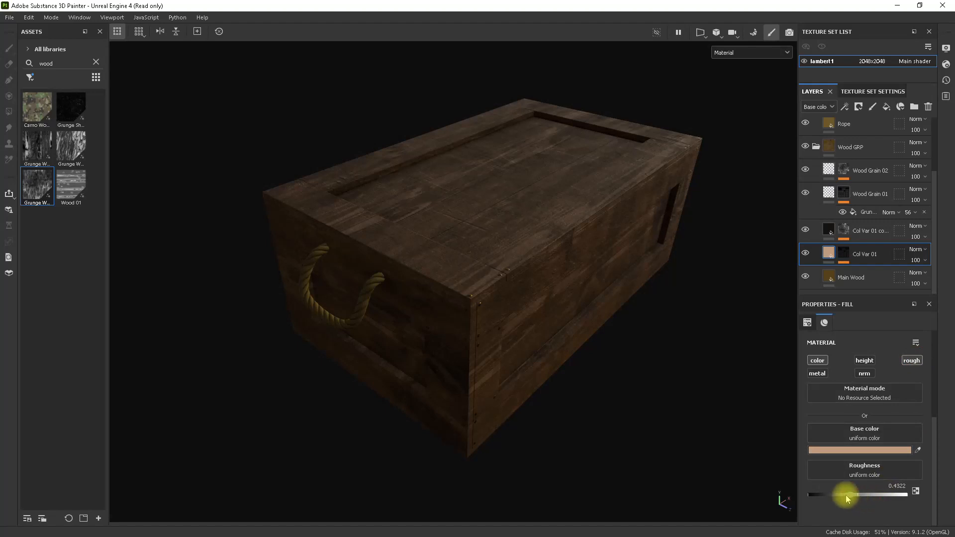
alt+drag(622, 351, 613, 326)
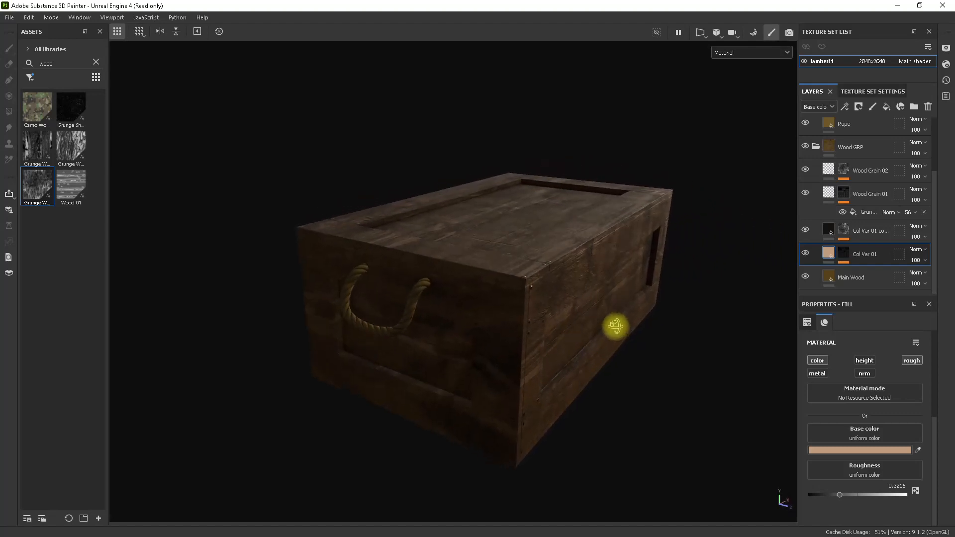
Lower the opacity of the grunge fill in the dark Col Var 01 copy's mask to 83.
click(855, 228)
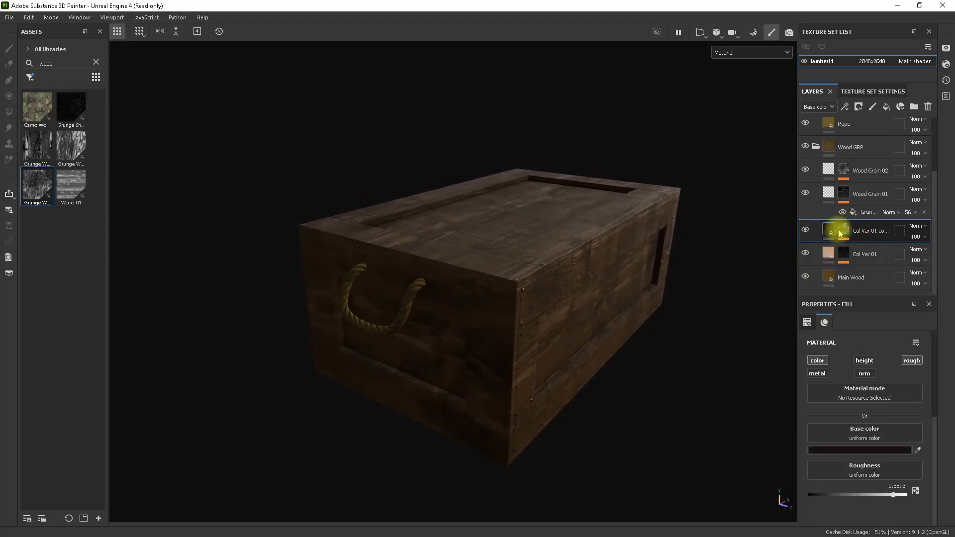
click(843, 230)
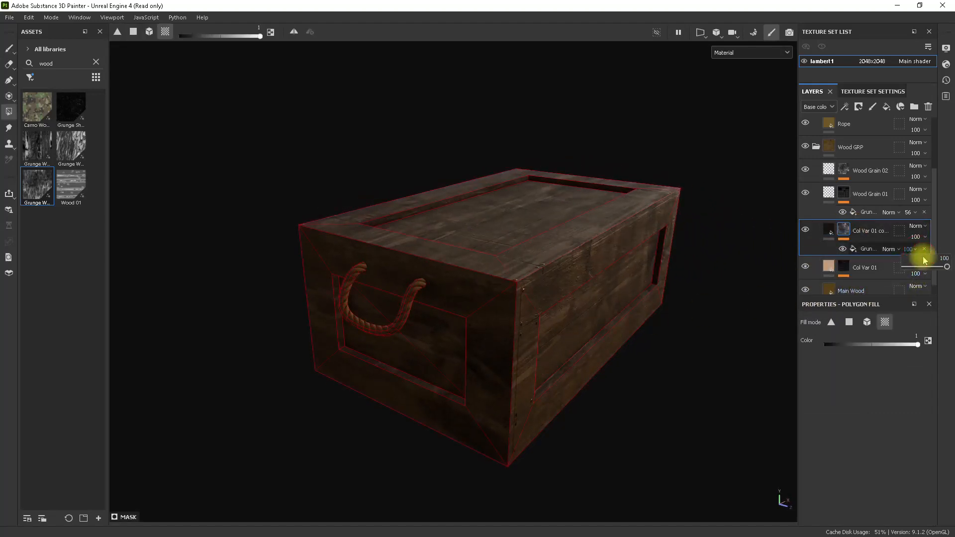
drag(924, 272, 928, 269)
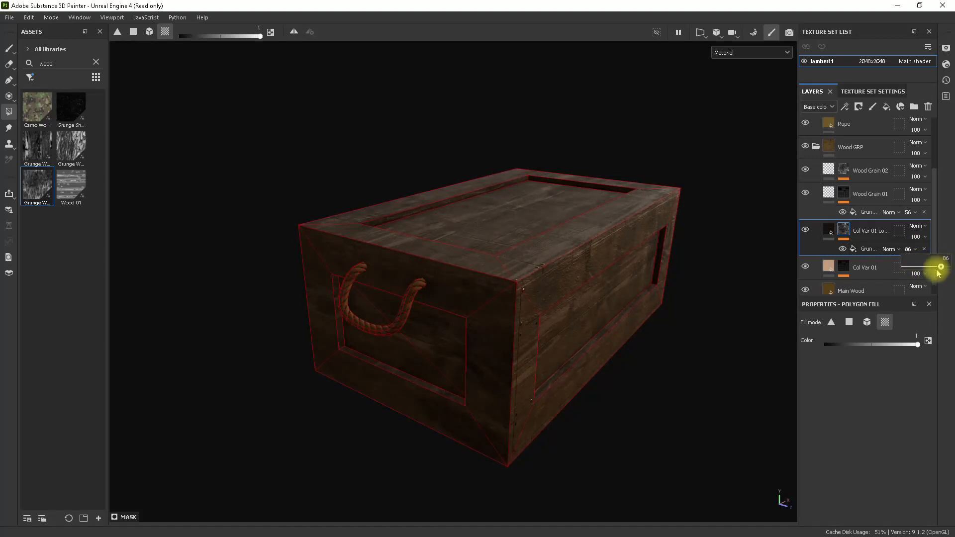
drag(937, 271, 935, 271)
alt+drag(646, 300, 527, 300)
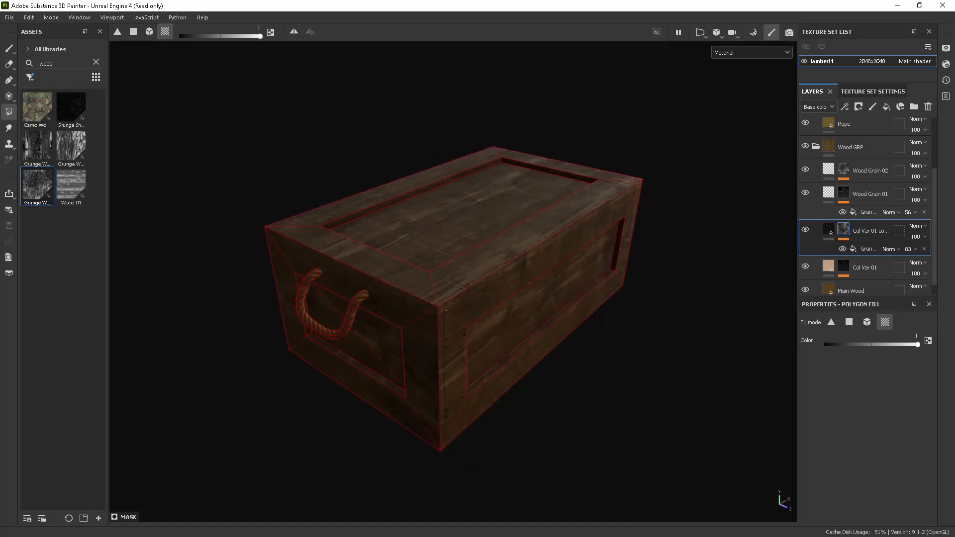
Check the wooden ammo crate reference in the web browser, return to Substance Painter and view the crate with the Paint tool active.
key(alt+Tab)
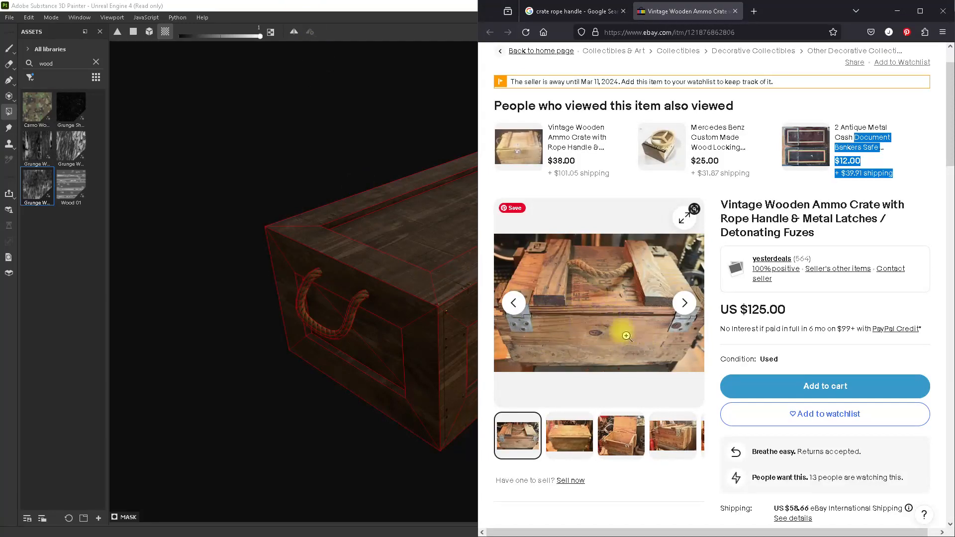
click(897, 11)
mouse_move(580, 270)
alt+mouse_down()
mouse_move(537, 251)
mouse_move(569, 291)
mouse_move(605, 291)
mouse_move(521, 277)
alt+mouse_up()
click(10, 49)
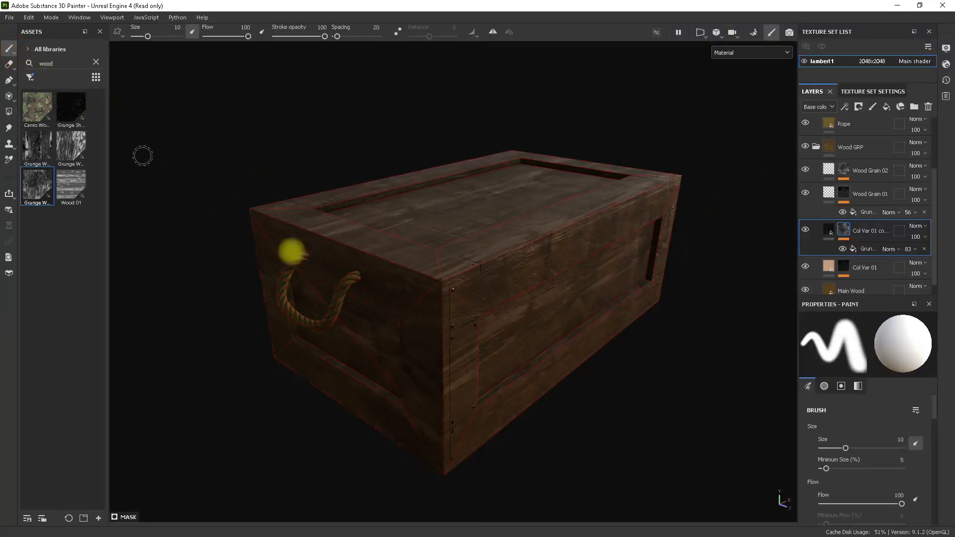
mouse_move(292, 251)
alt+mouse_down()
mouse_move(447, 250)
mouse_move(501, 324)
mouse_move(535, 247)
mouse_move(446, 273)
mouse_move(586, 300)
mouse_move(565, 266)
mouse_move(554, 277)
alt+mouse_up()
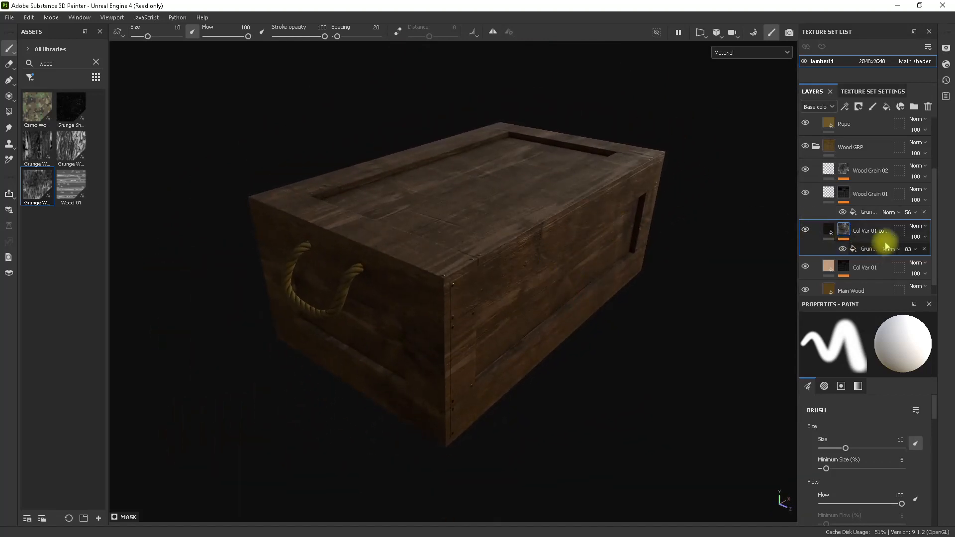
Add a fill layer above the dark Col Var 01 copy with only the color channel enabled.
click(887, 106)
click(816, 361)
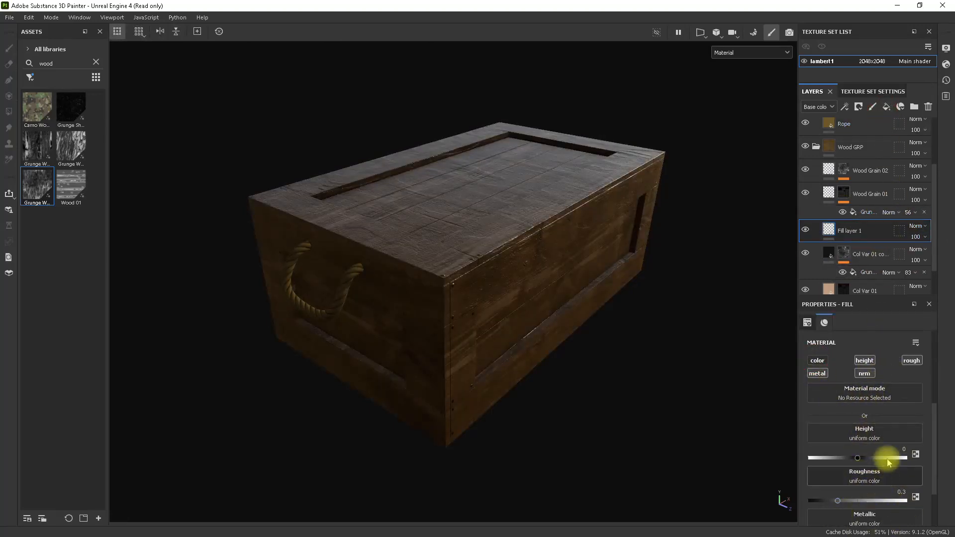
click(817, 360)
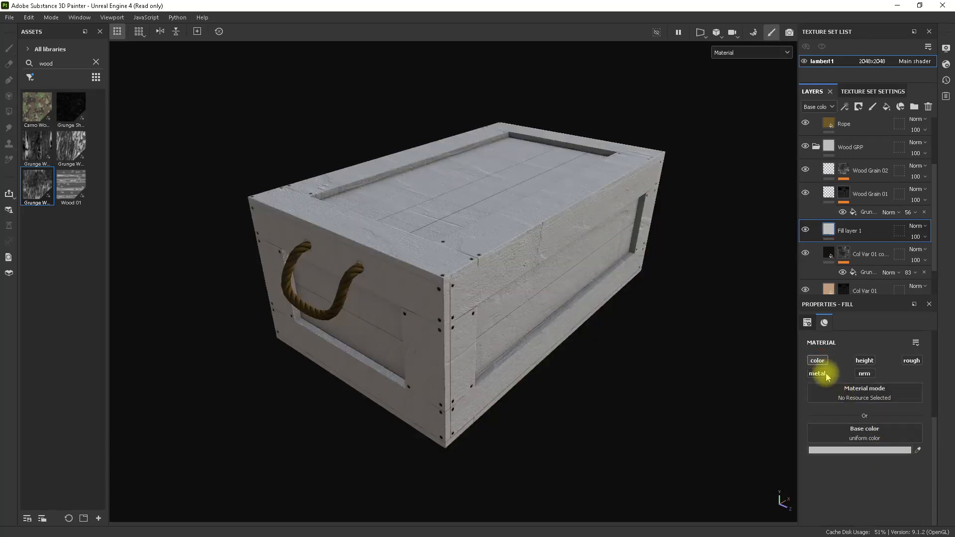
Set the new fill layer's base color to a muted olive, hex 686448.
click(870, 452)
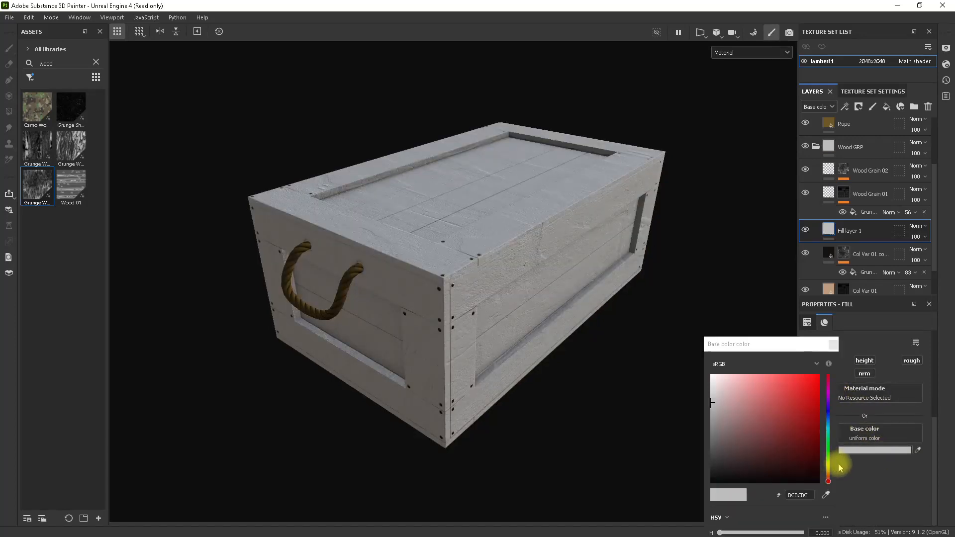
drag(828, 471, 828, 467)
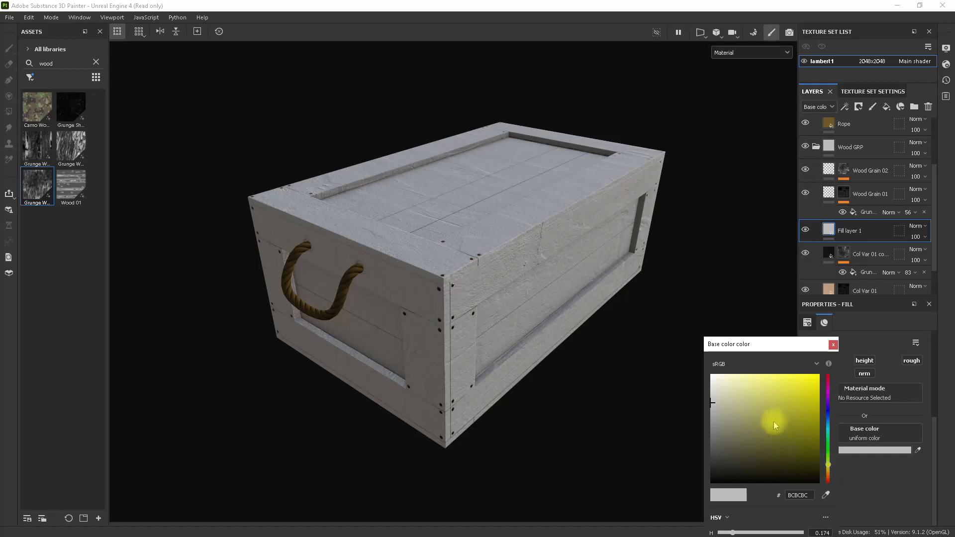
mouse_move(774, 425)
mouse_down()
mouse_move(824, 406)
mouse_move(778, 440)
mouse_move(754, 437)
mouse_up()
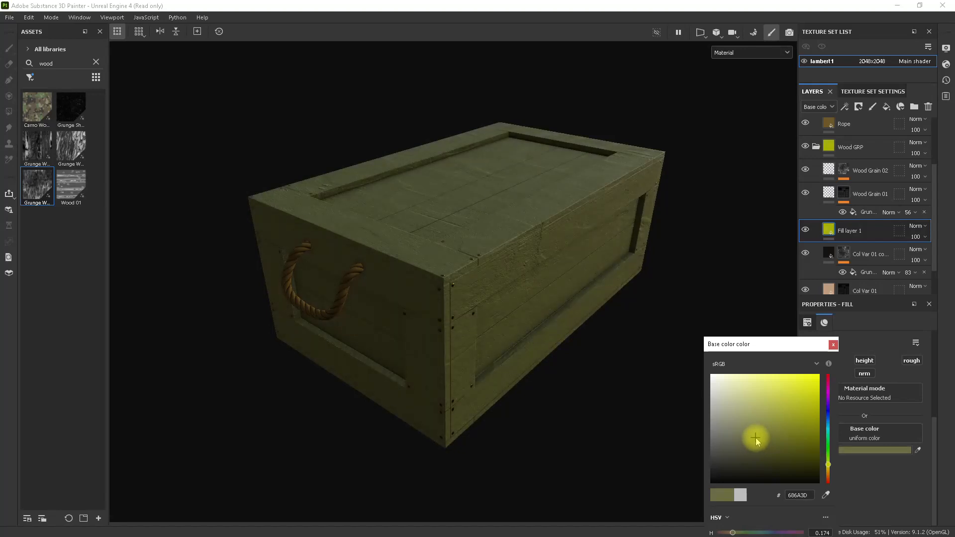
click(829, 465)
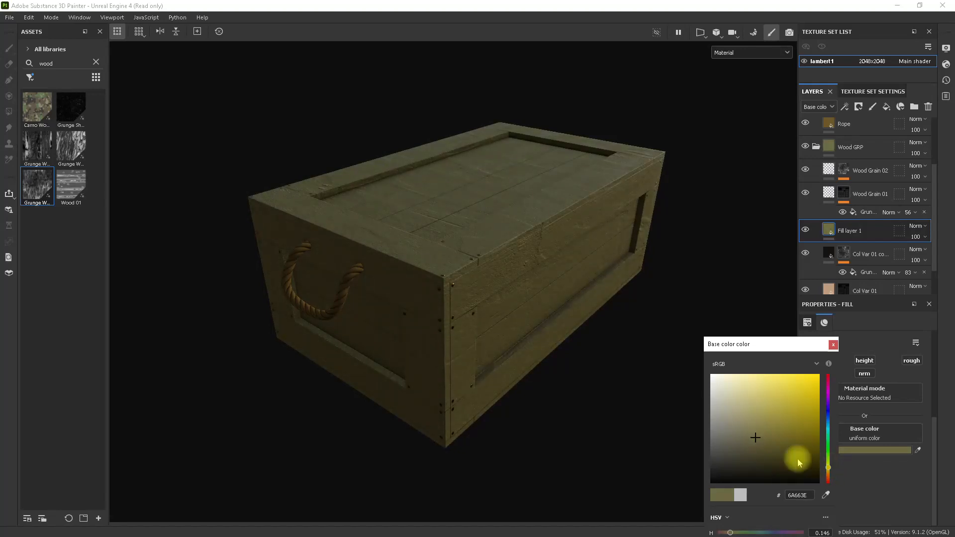
click(833, 345)
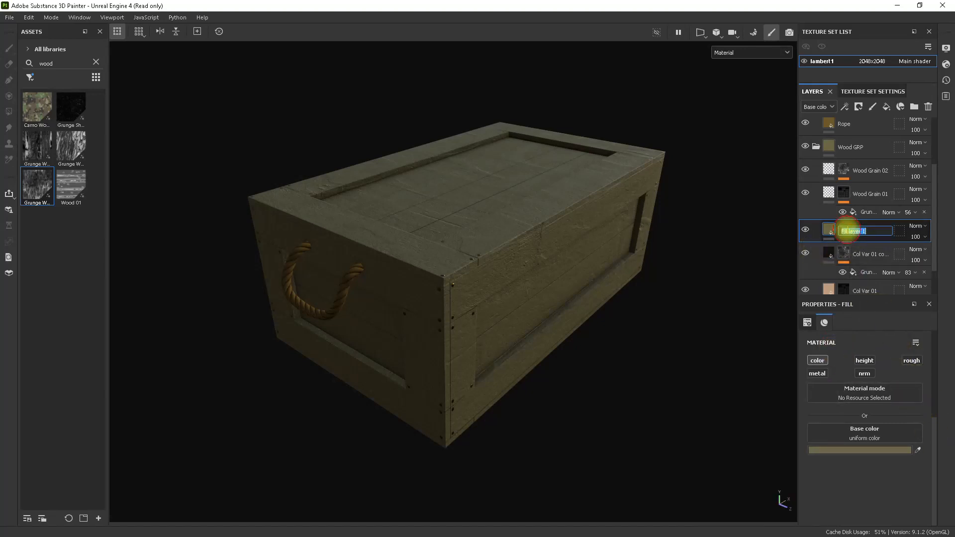
Rename the olive fill layer as Col Var 03 and add a black mask to it.
text(Vqa)
right_click(847, 233)
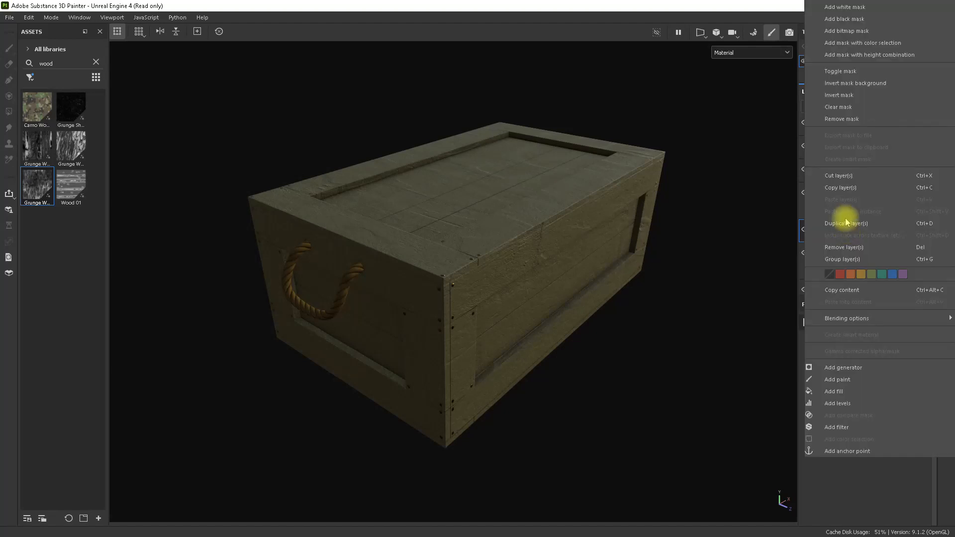
click(848, 19)
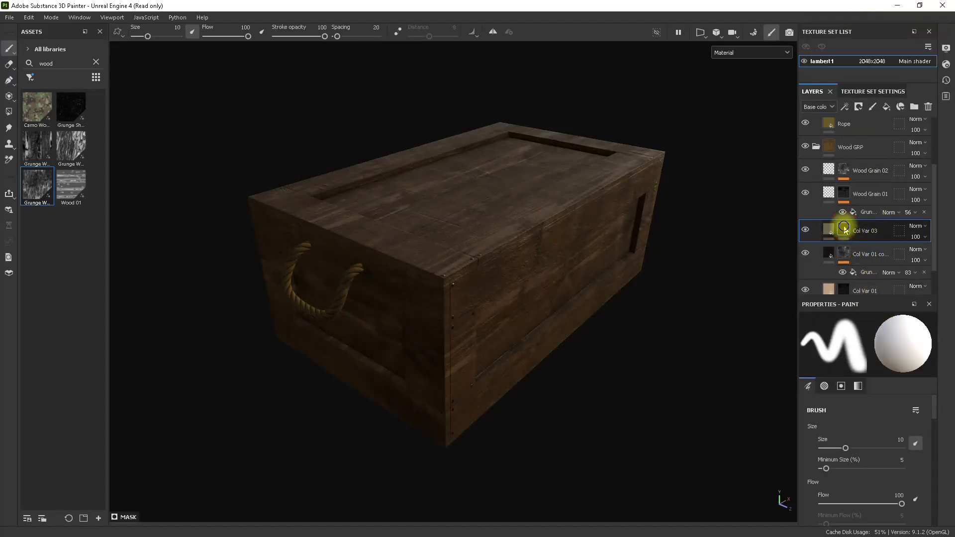
Add a fill to the Col Var 03 mask, search the assets for "grunge", and assign Grunge Concrete Old as its grayscale.
right_click(844, 230)
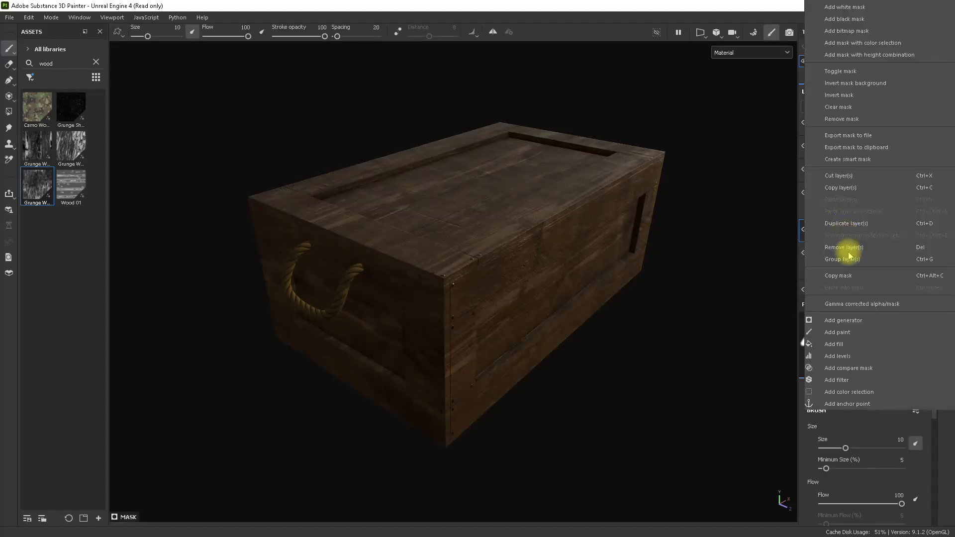
click(854, 345)
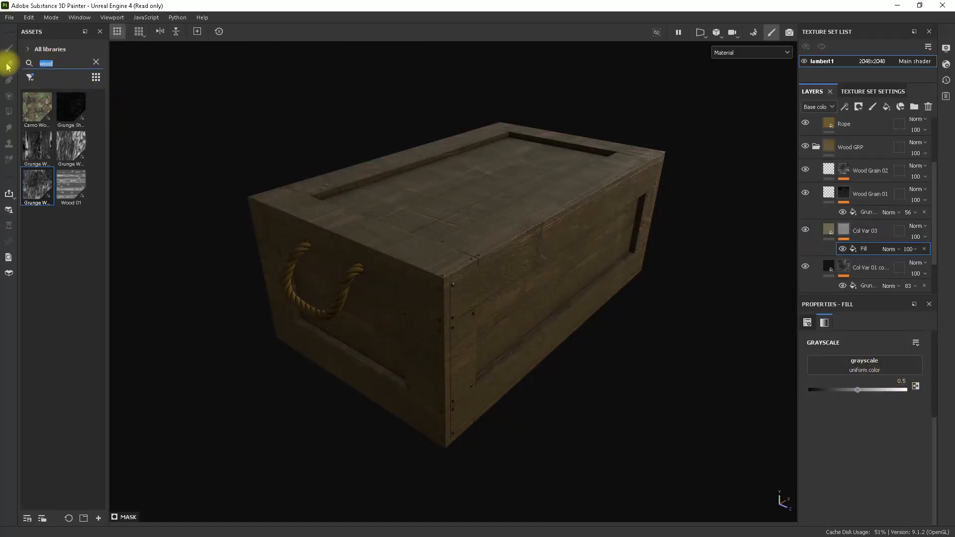
text(grunge)
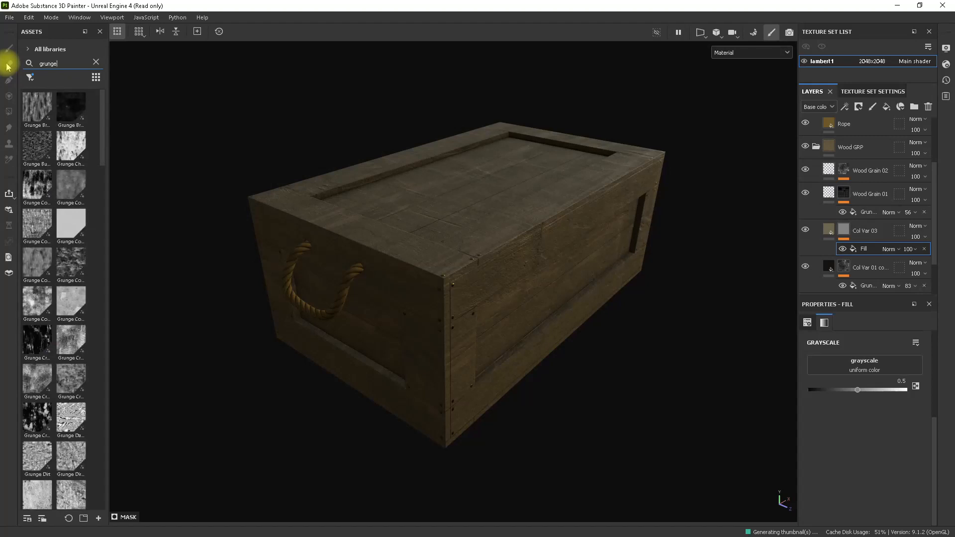
mouse_move(71, 186)
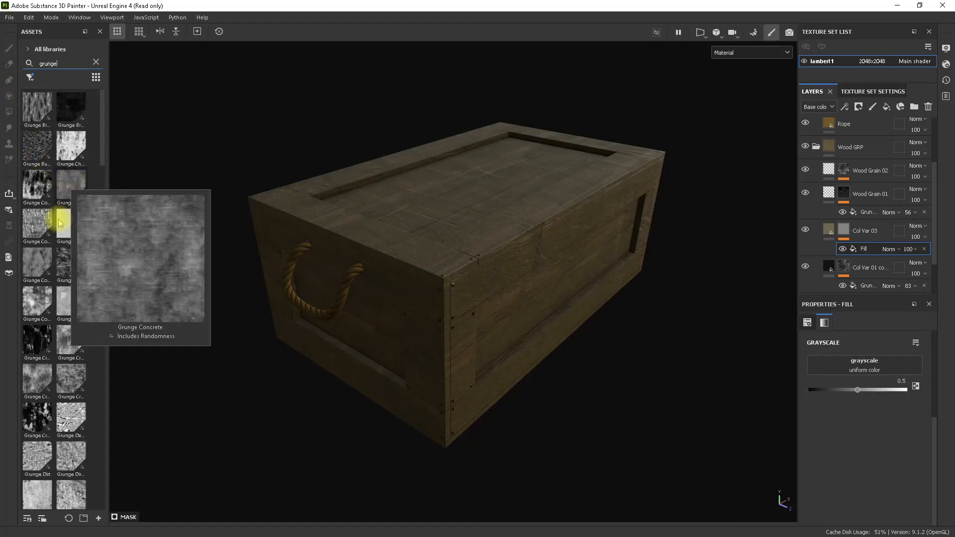
mouse_move(69, 267)
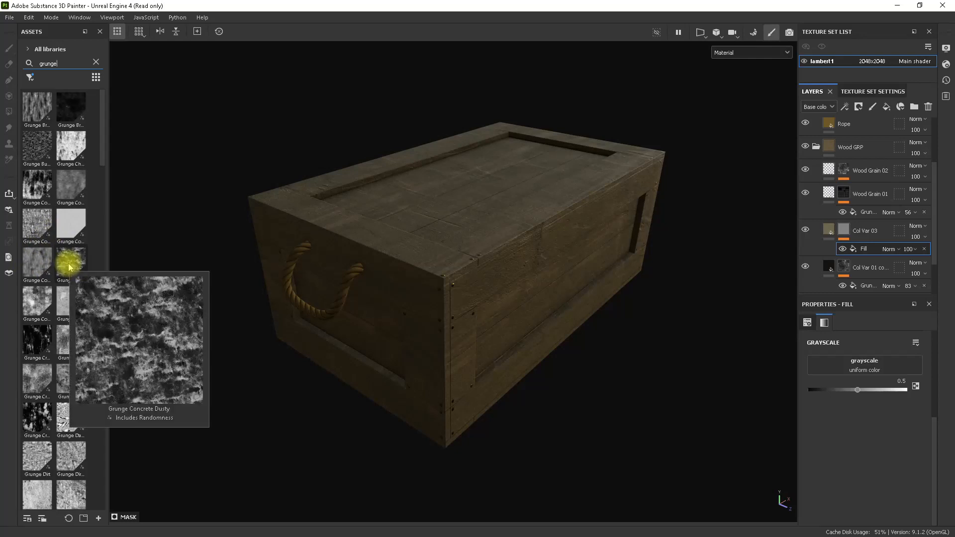
mouse_move(37, 305)
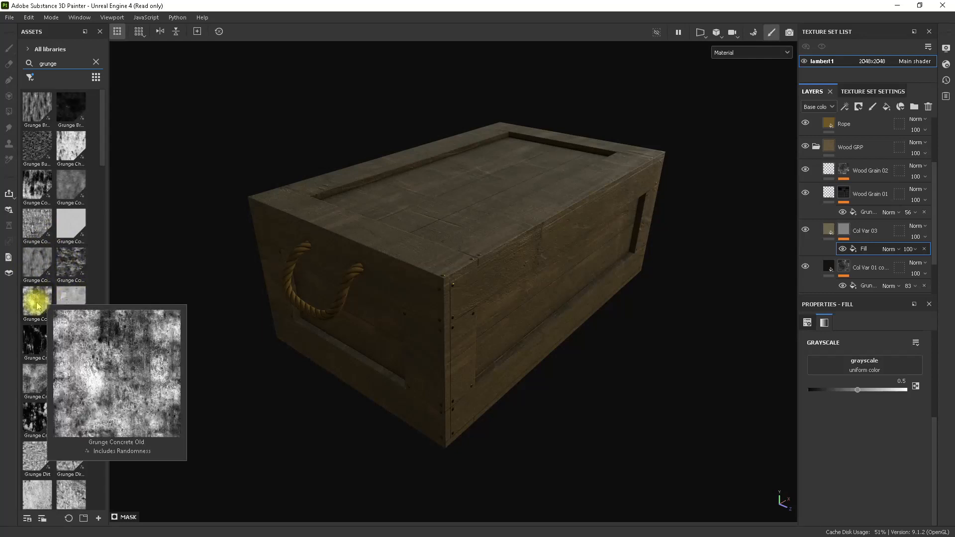
mouse_move(74, 298)
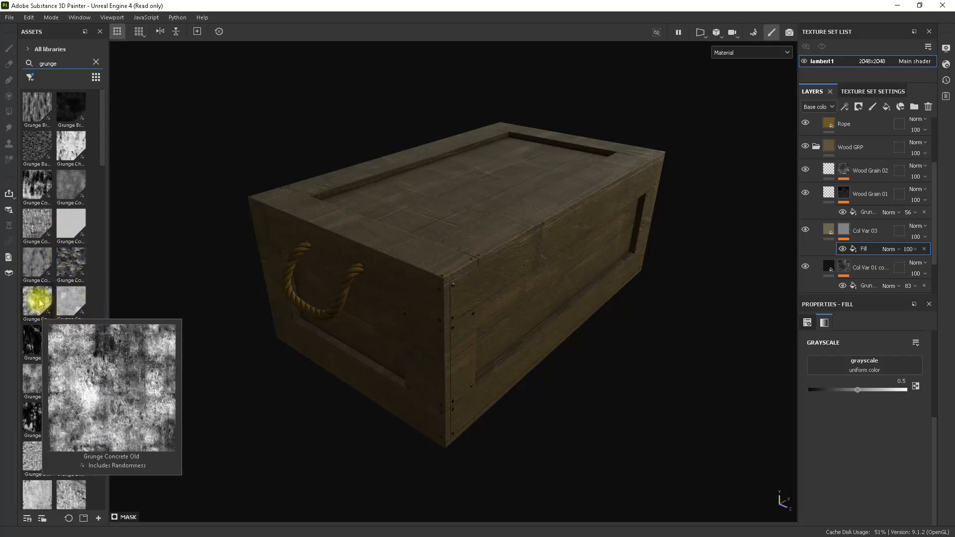
drag(40, 302, 857, 365)
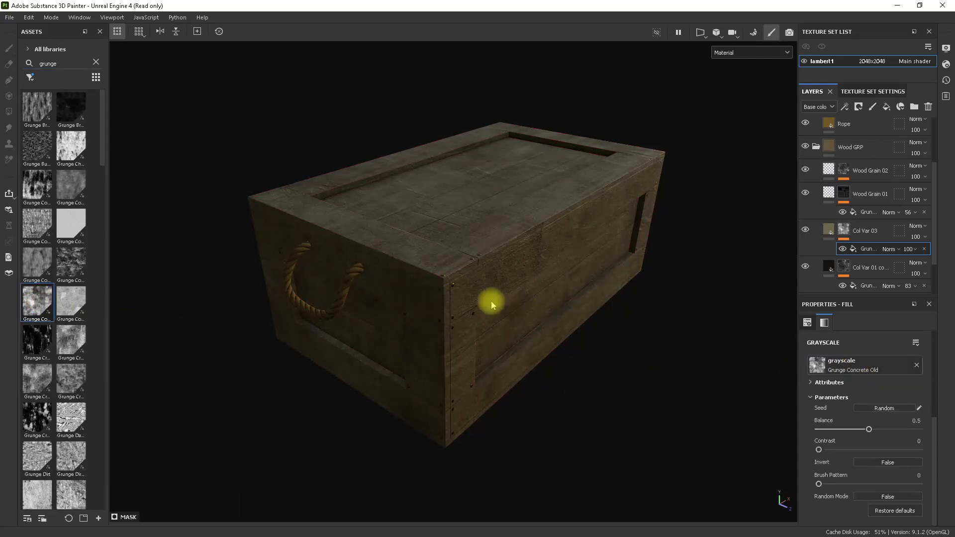
Compare the crate with and without the Col Var 03 layer by toggling its visibility.
alt+drag(490, 301, 603, 320)
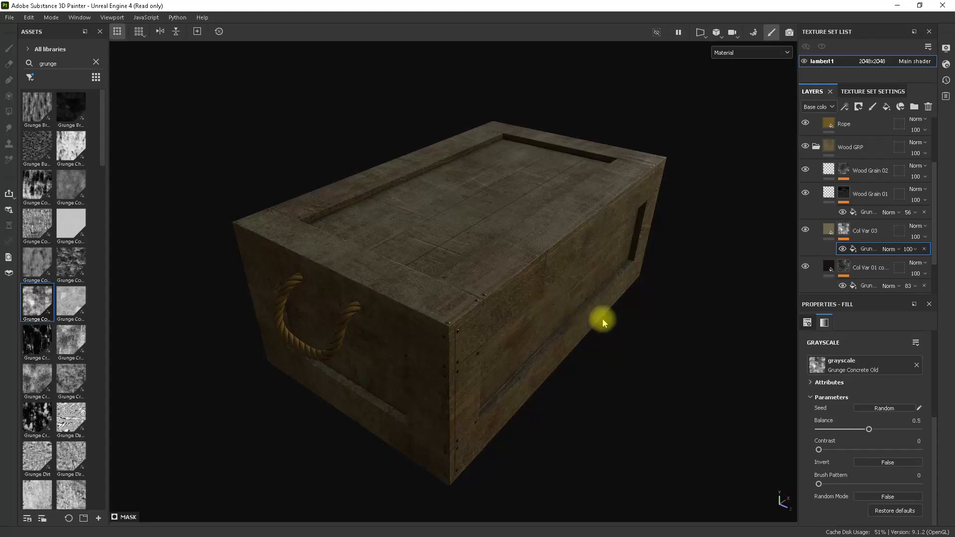
click(806, 230)
click(806, 229)
click(806, 230)
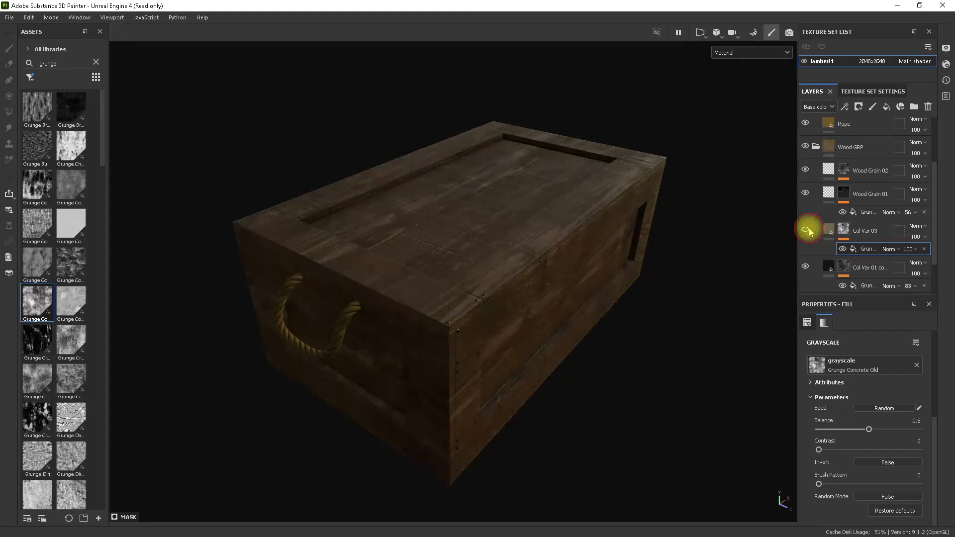
Turn Col Var 03 back on and lower its mask's grunge fill opacity to 58.
click(806, 230)
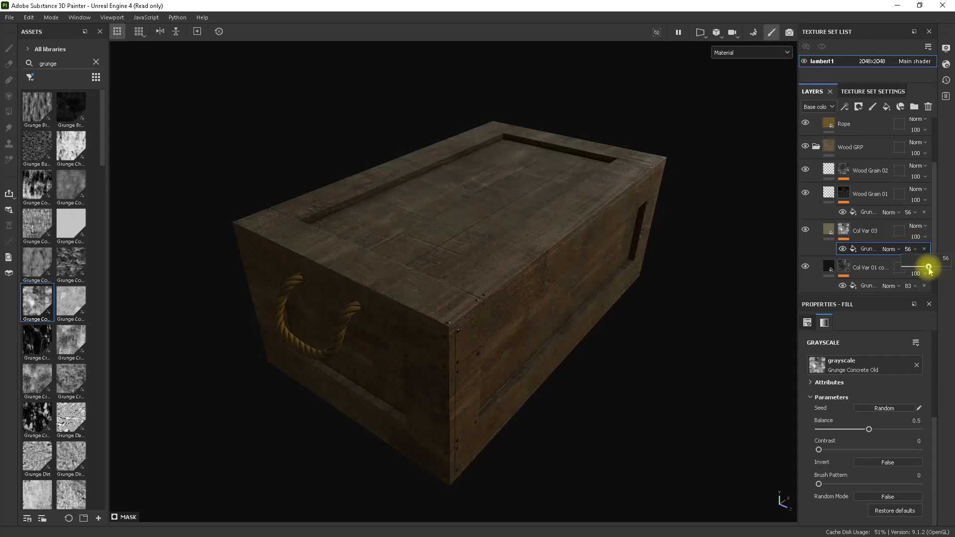
drag(930, 271, 902, 271)
alt+drag(776, 270, 473, 279)
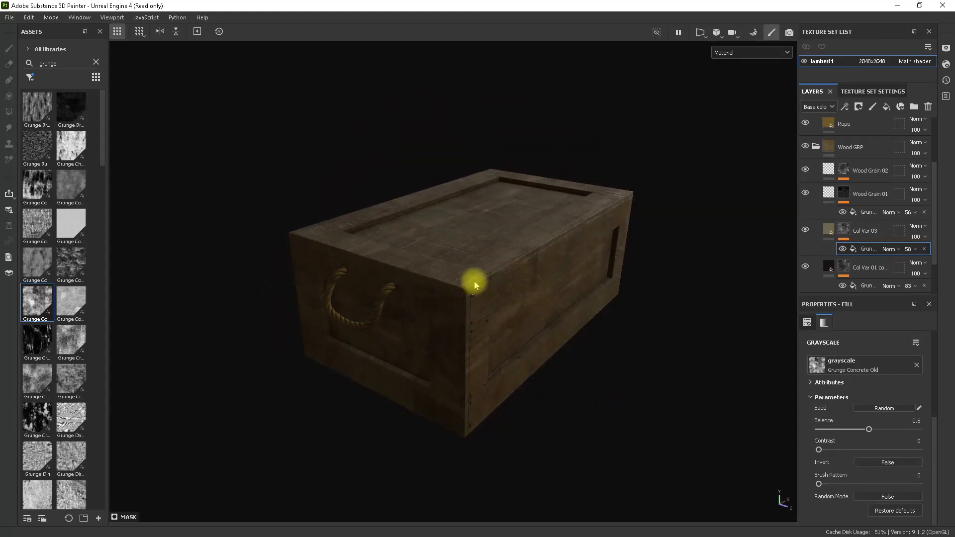
alt+right_drag(473, 279, 543, 318)
alt+drag(543, 318, 520, 321)
alt+right_drag(537, 332, 520, 317)
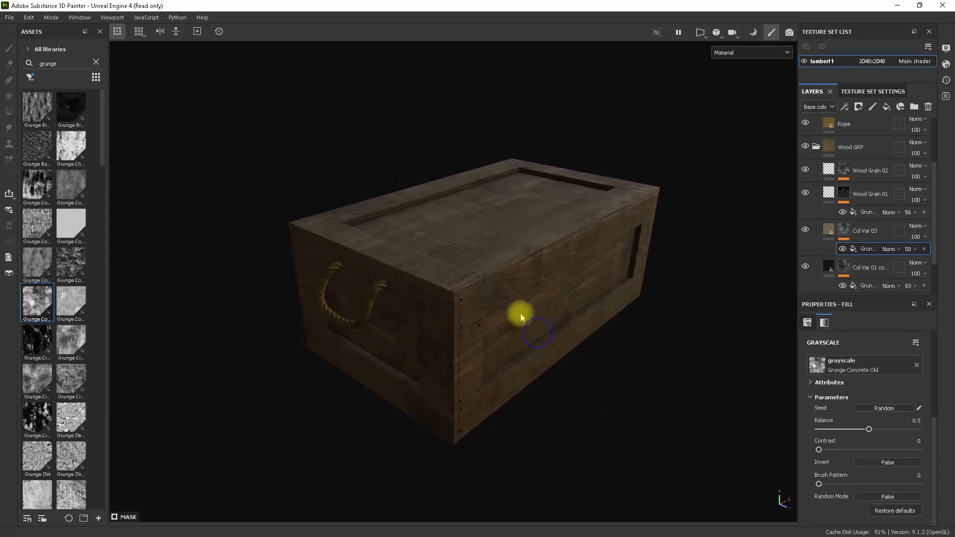
alt+middle_drag(522, 312, 518, 312)
alt+right_drag(518, 312, 557, 345)
alt+drag(557, 345, 536, 357)
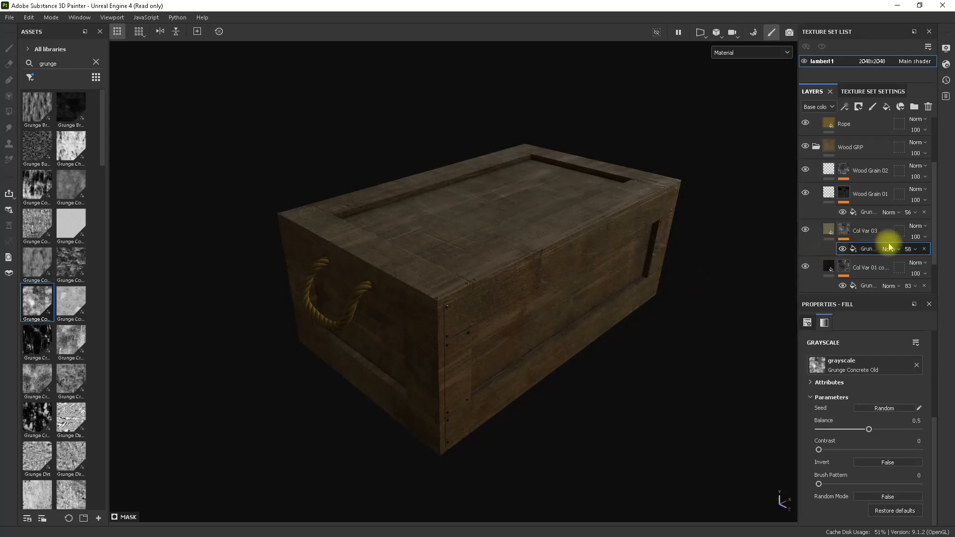
Create a fill layer named Edge Wear above Col Var 03 with only the color channel active, and add a black mask to it.
click(871, 230)
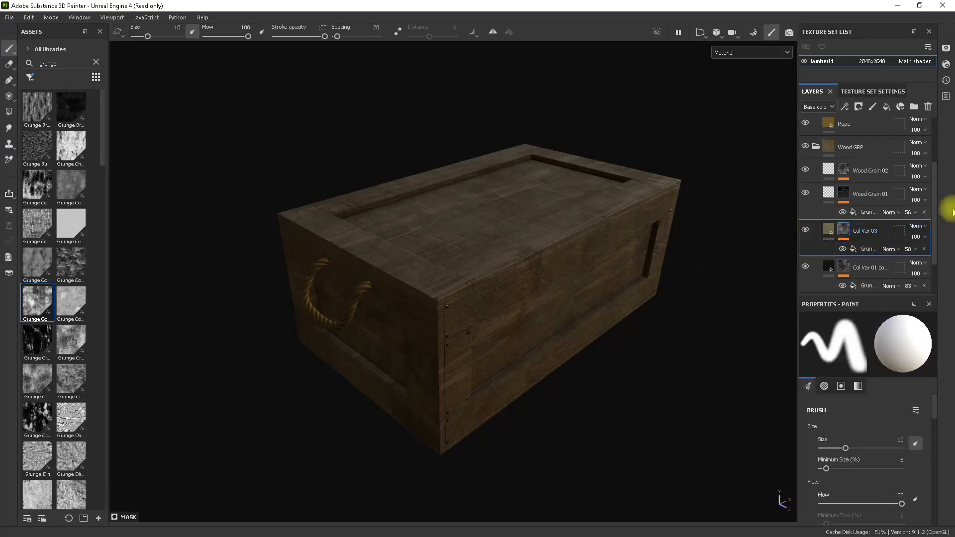
click(886, 106)
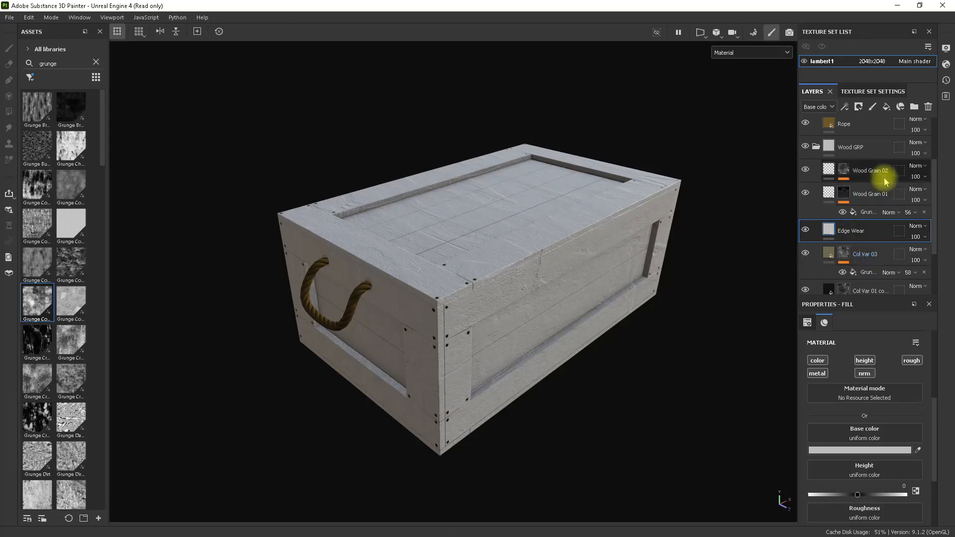
click(817, 361)
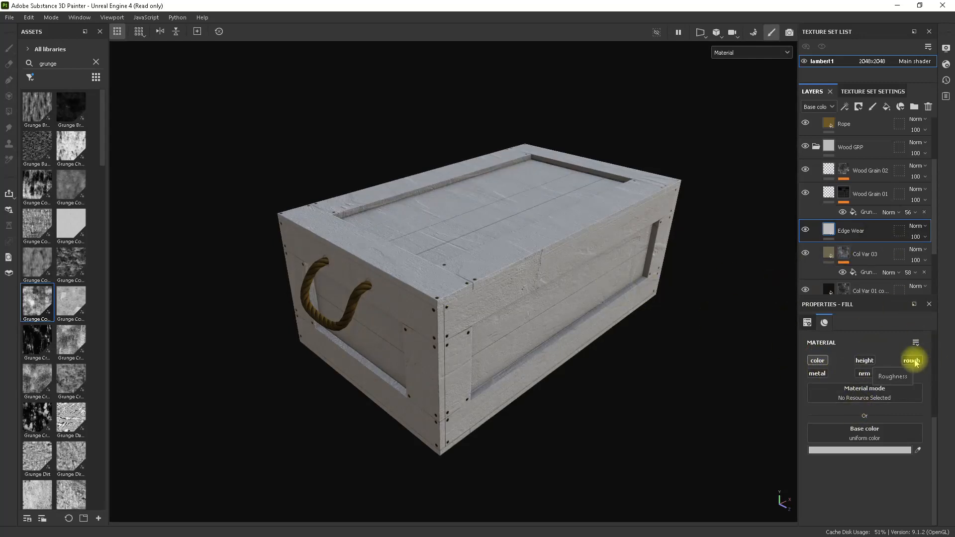
right_click(851, 231)
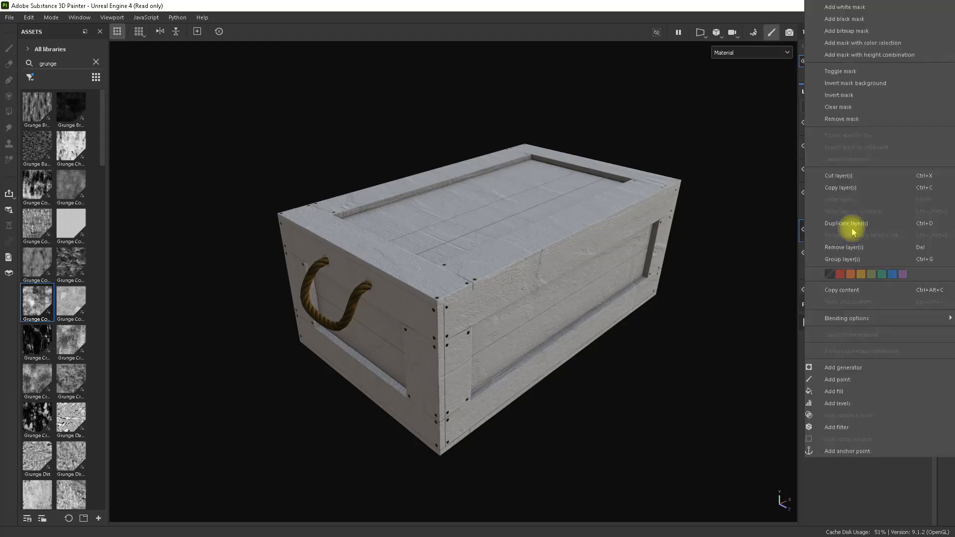
click(852, 20)
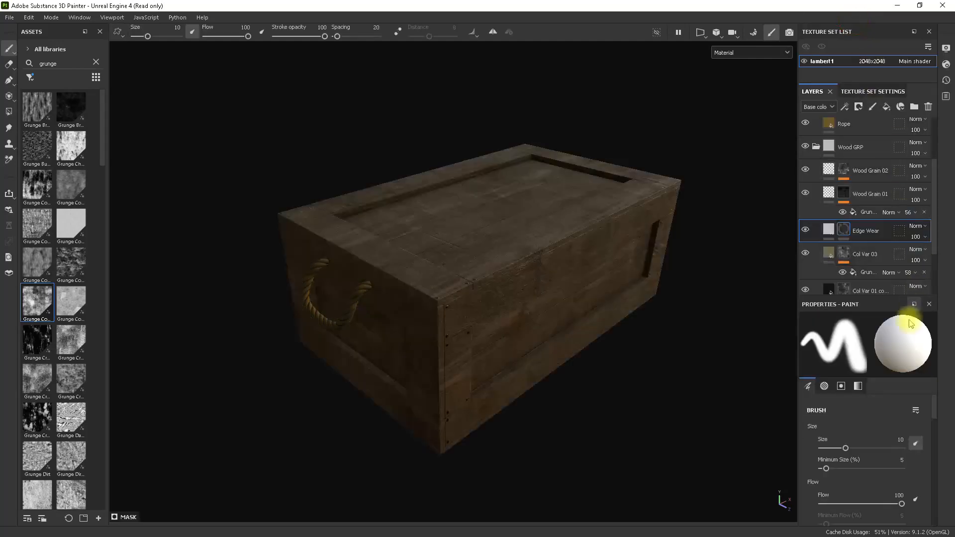
Add a generator to the Edge Wear mask and assign Metal Edge Wear to it.
right_click(847, 234)
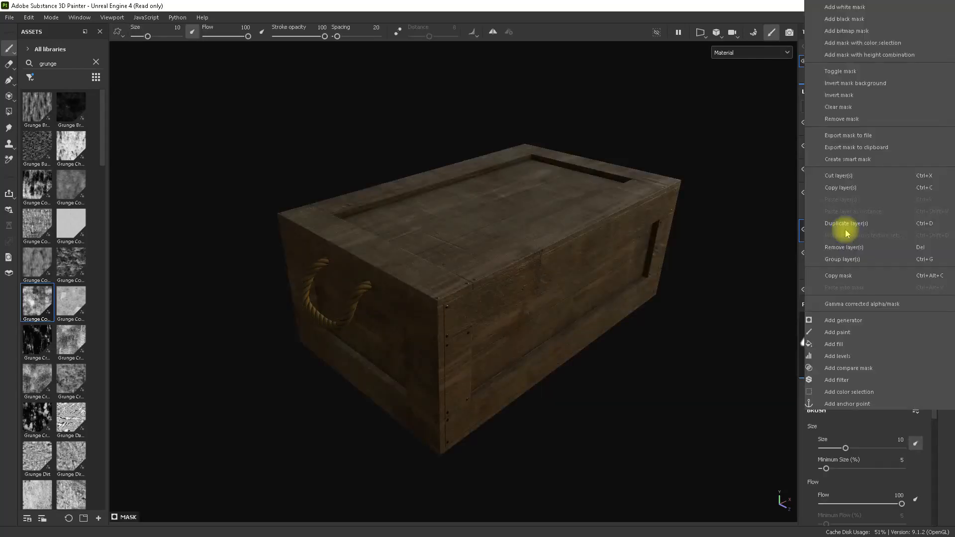
click(863, 321)
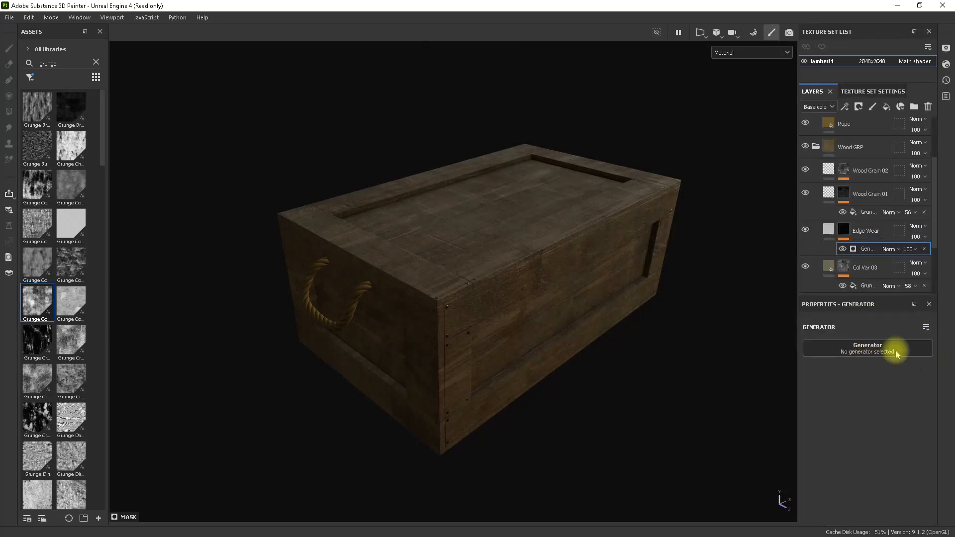
click(877, 353)
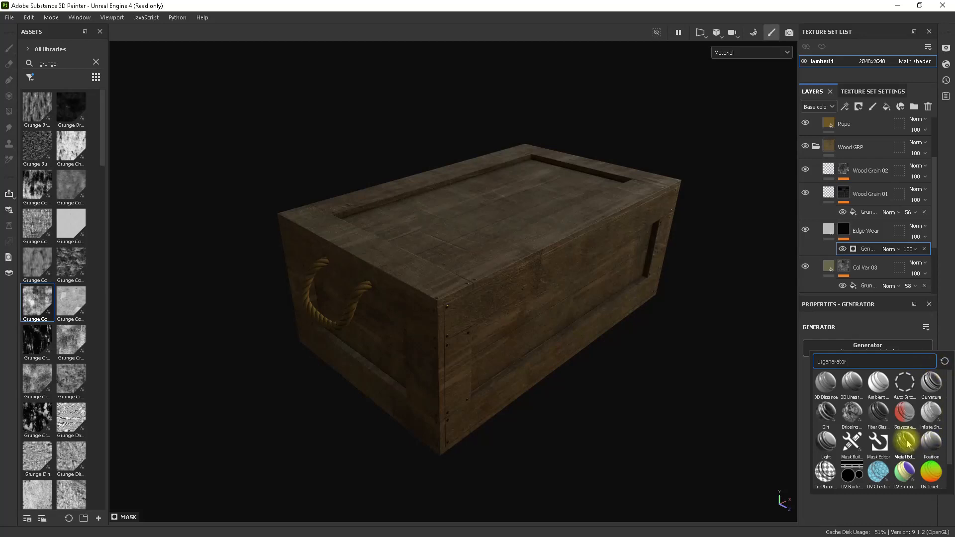
mouse_move(907, 445)
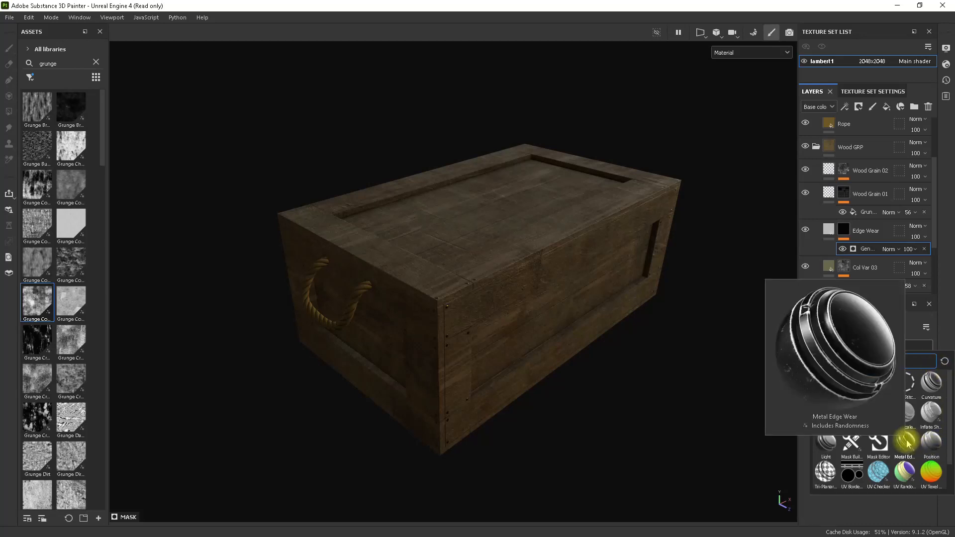
click(906, 442)
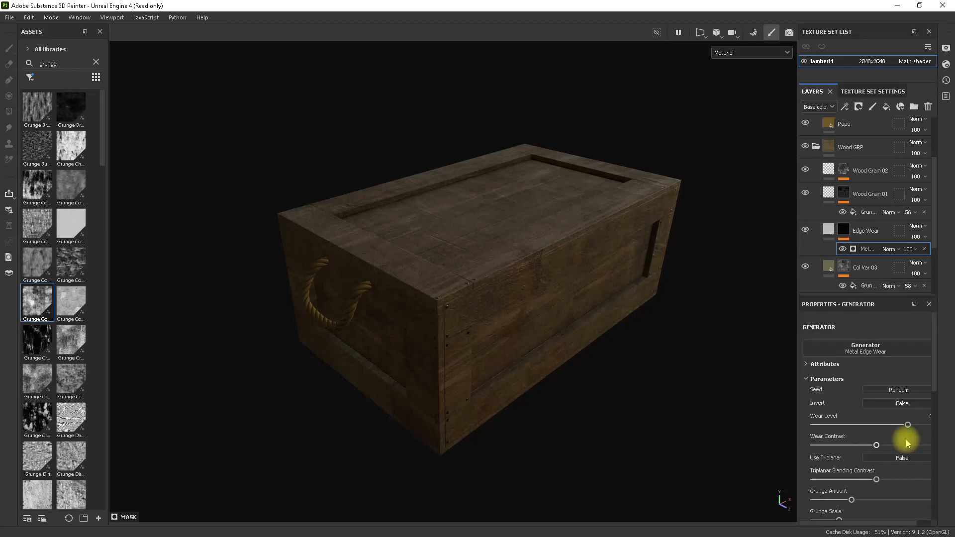
Examine the edge wear along the crate's edges and planks from several angles, and view the Edge Wear mask on its own.
alt+drag(585, 345, 598, 335)
alt+right_drag(485, 292, 730, 385)
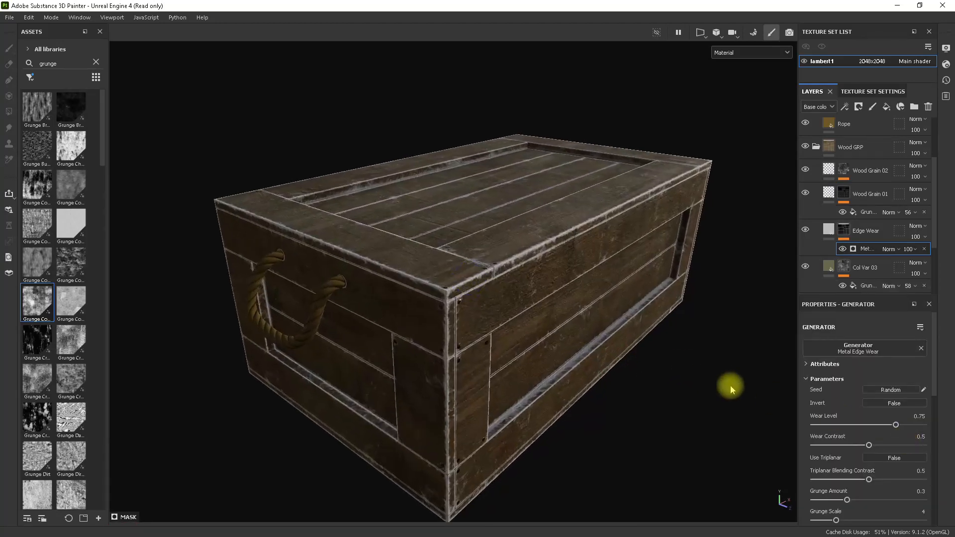
alt+drag(590, 323, 557, 335)
alt+right_drag(542, 303, 687, 326)
mouse_move(556, 298)
alt+mouse_down()
mouse_move(550, 309)
mouse_move(699, 305)
mouse_move(558, 314)
alt+mouse_up()
alt+right_drag(572, 312, 531, 309)
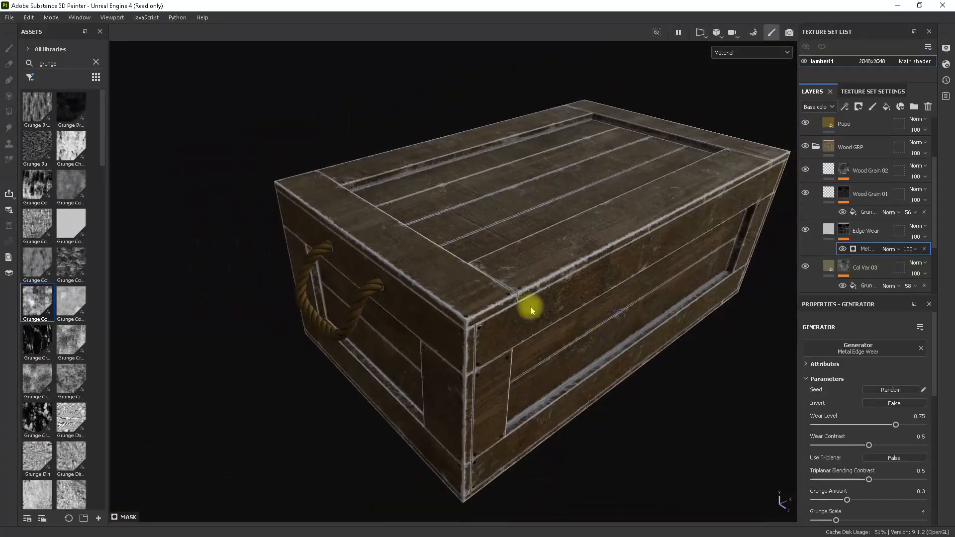
alt+drag(542, 308, 621, 258)
alt+middle_drag(594, 302, 572, 213)
alt+right_drag(611, 264, 659, 282)
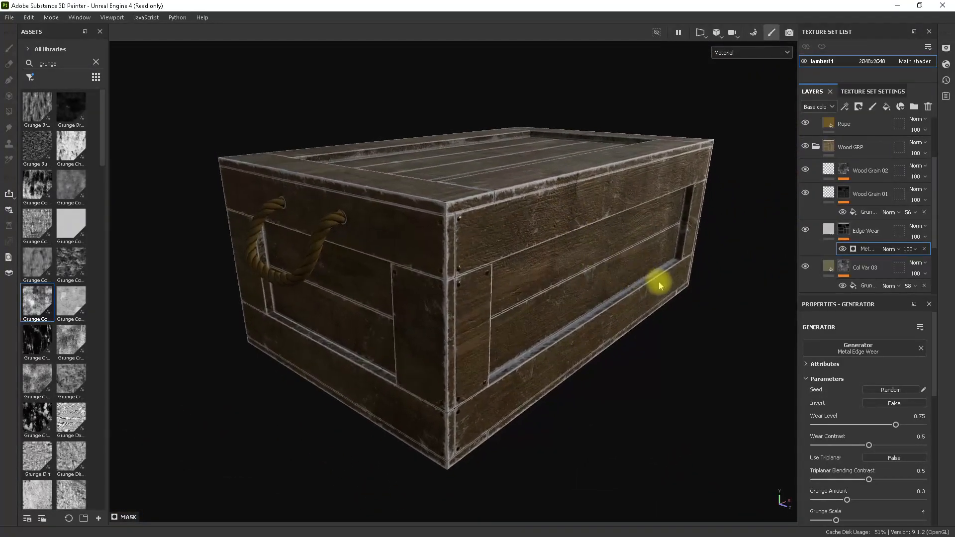
alt+click(844, 229)
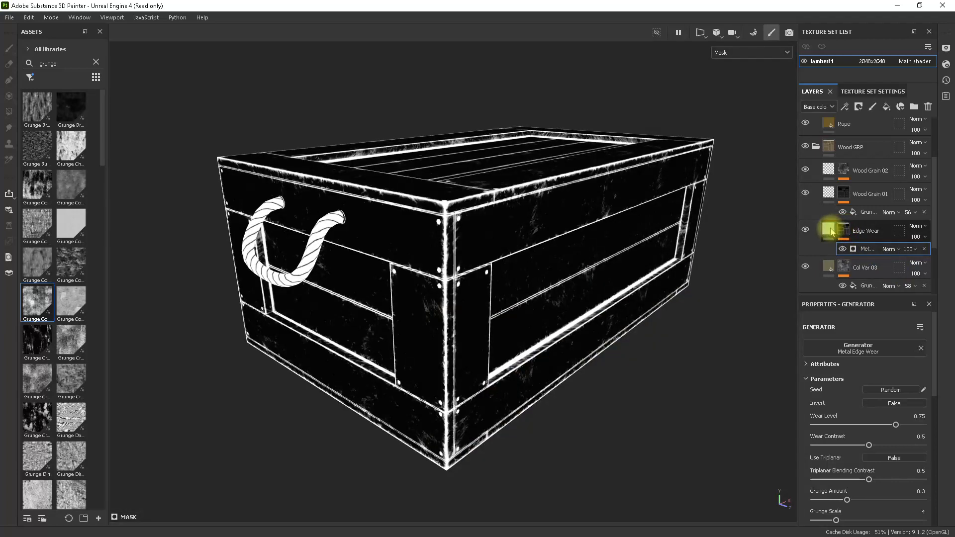
Sample a wood tone from the crate's corner as the Edge Wear base color and lighten it to grey-brown, hex 857B70.
click(832, 231)
alt+drag(609, 260, 593, 282)
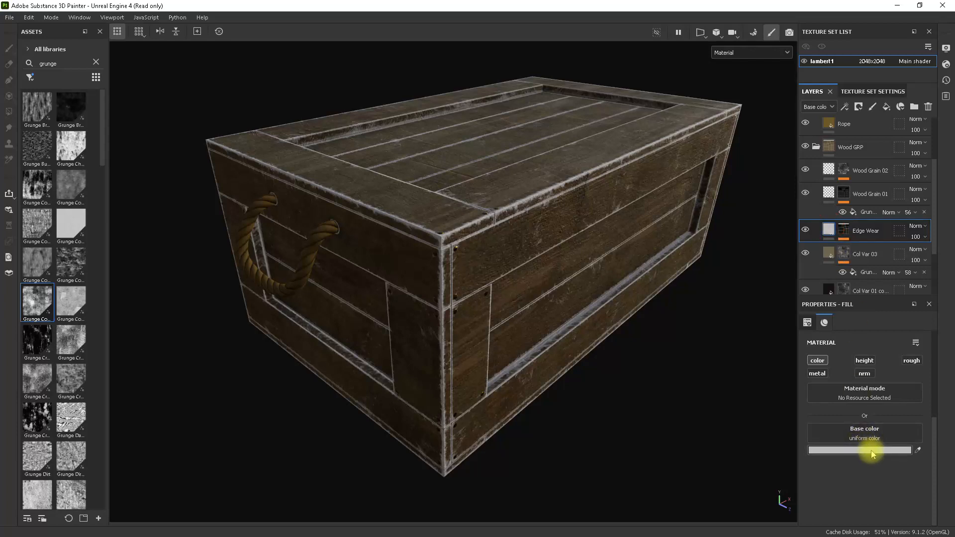
click(920, 449)
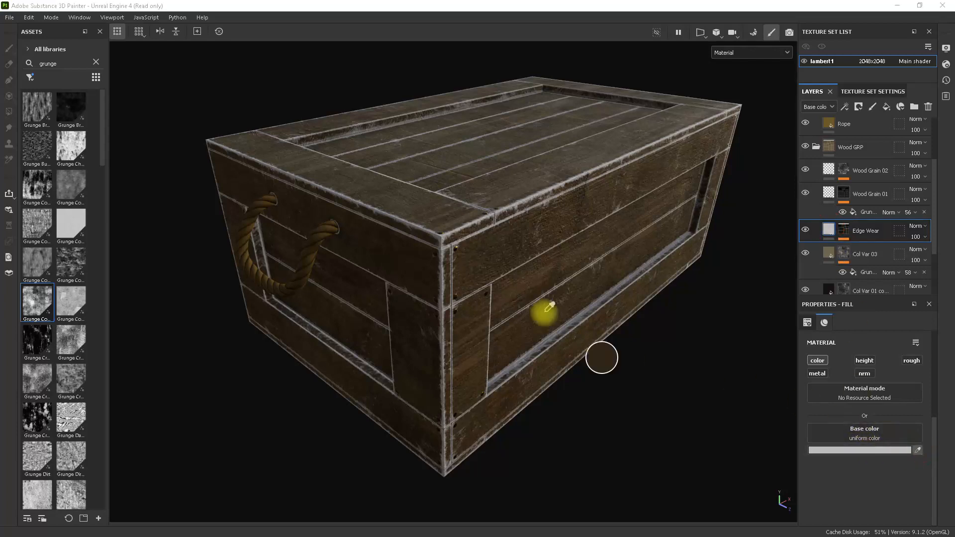
click(442, 227)
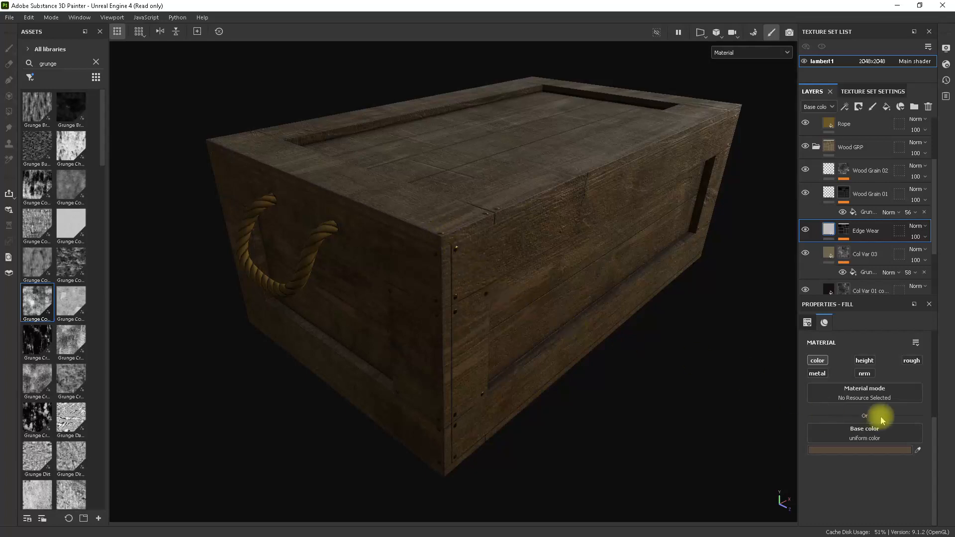
click(867, 450)
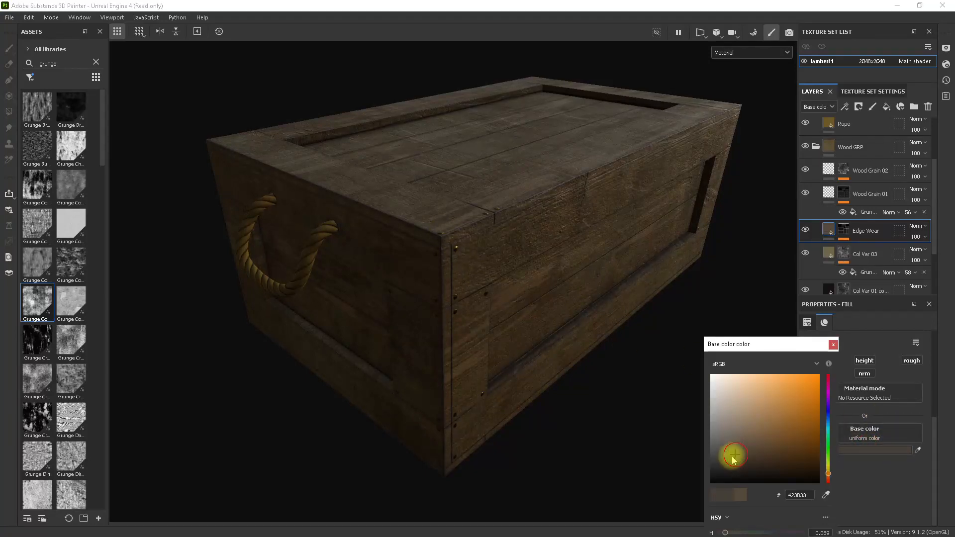
drag(732, 459, 728, 426)
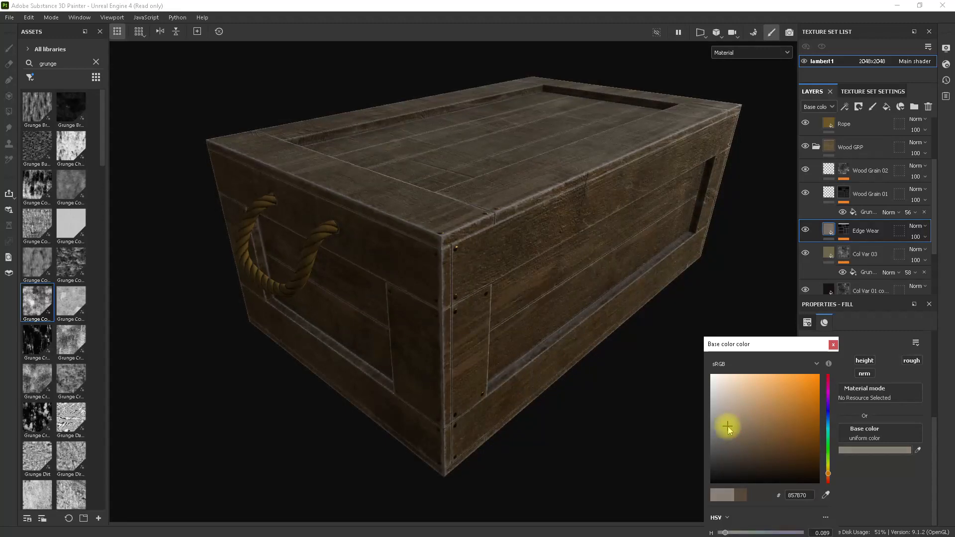
click(833, 345)
alt+drag(566, 324, 539, 309)
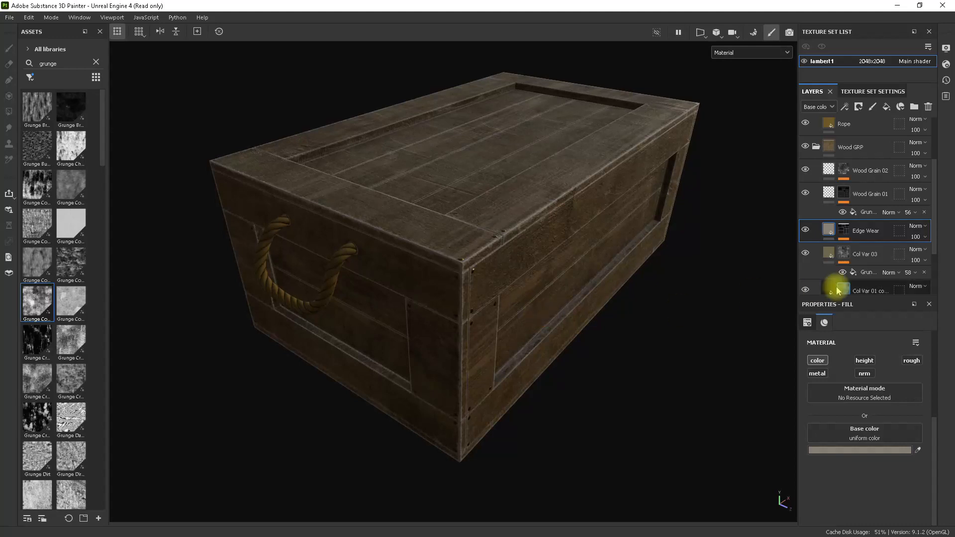
Lower the opacity of the Metal Edge Wear generator in the Edge Wear mask to 74.
click(843, 228)
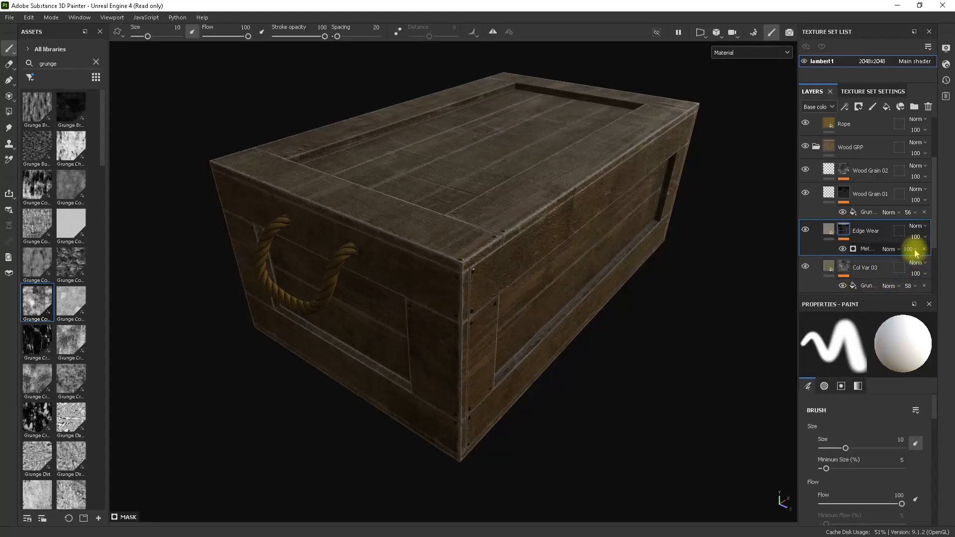
mouse_move(938, 268)
mouse_down()
mouse_move(914, 269)
mouse_move(943, 271)
mouse_up()
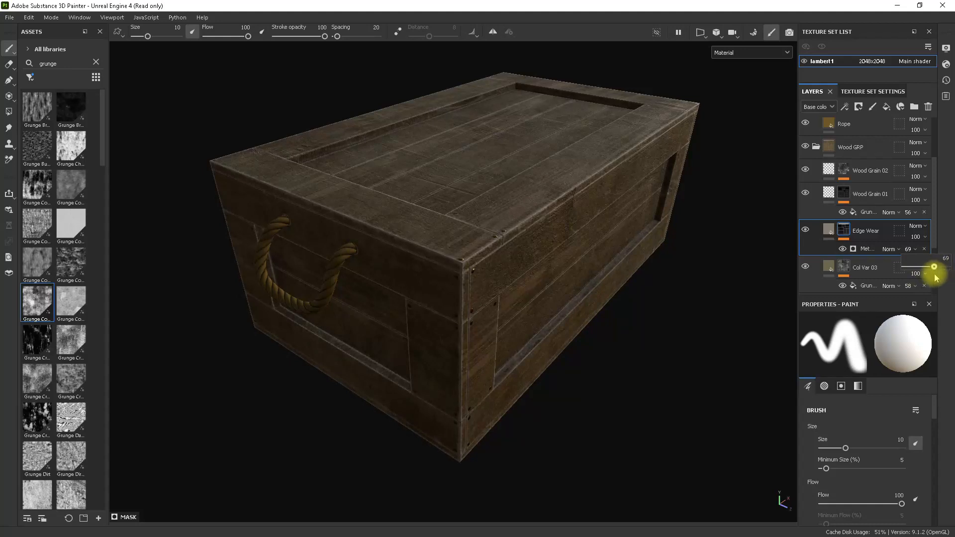
alt+drag(661, 264, 597, 284)
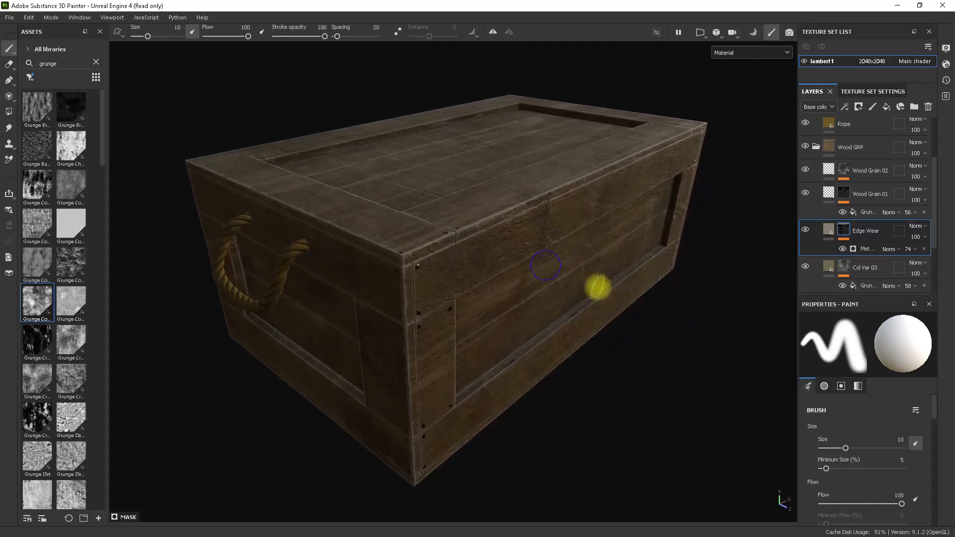
Select the Metal Edge Wear generator and restore its opacity to 100.
click(868, 249)
scroll(909, 401, down, 2)
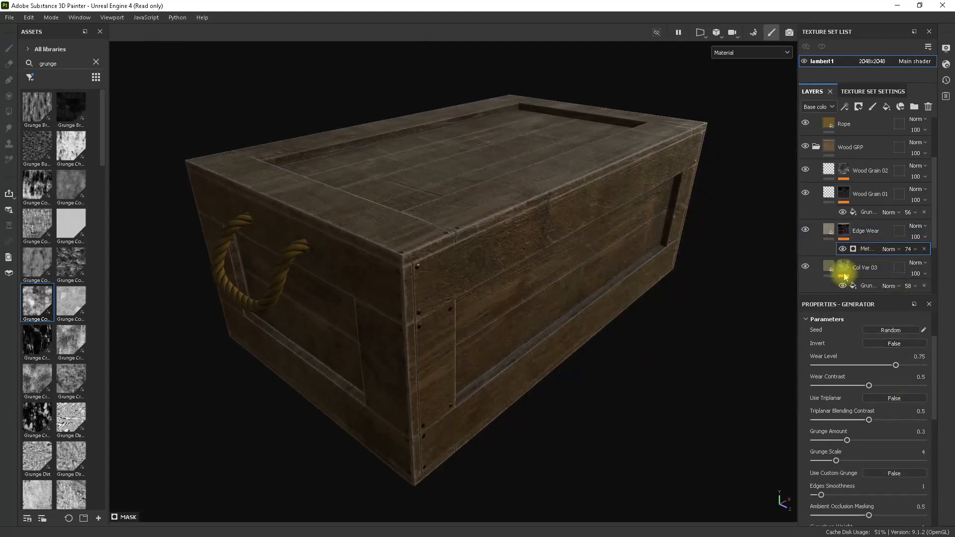
click(914, 249)
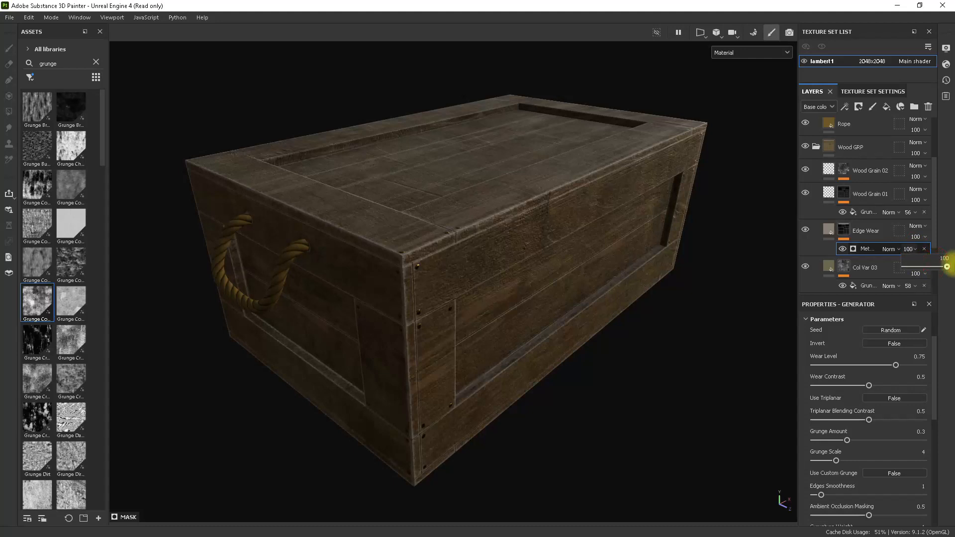
alt+right_drag(479, 238, 599, 317)
alt+drag(599, 317, 584, 271)
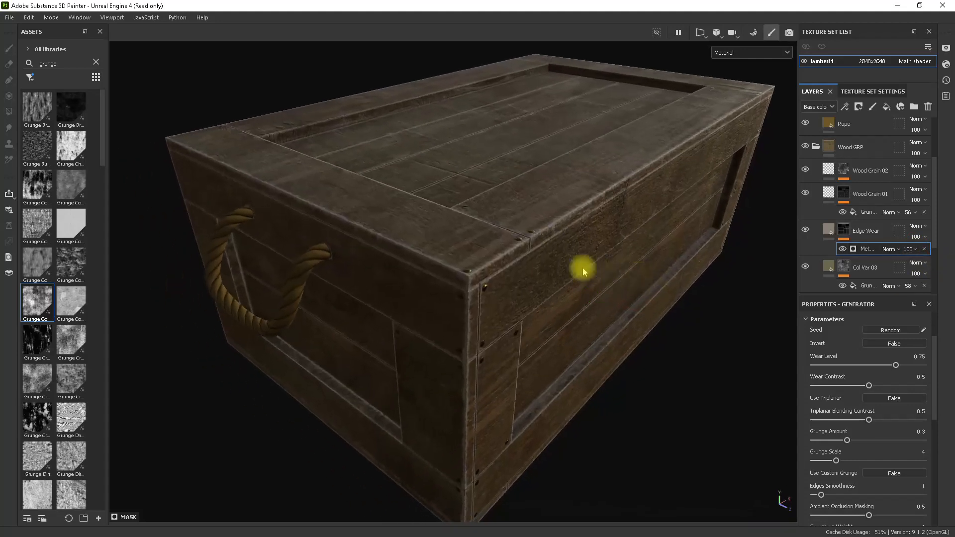
alt+right_drag(560, 275, 719, 341)
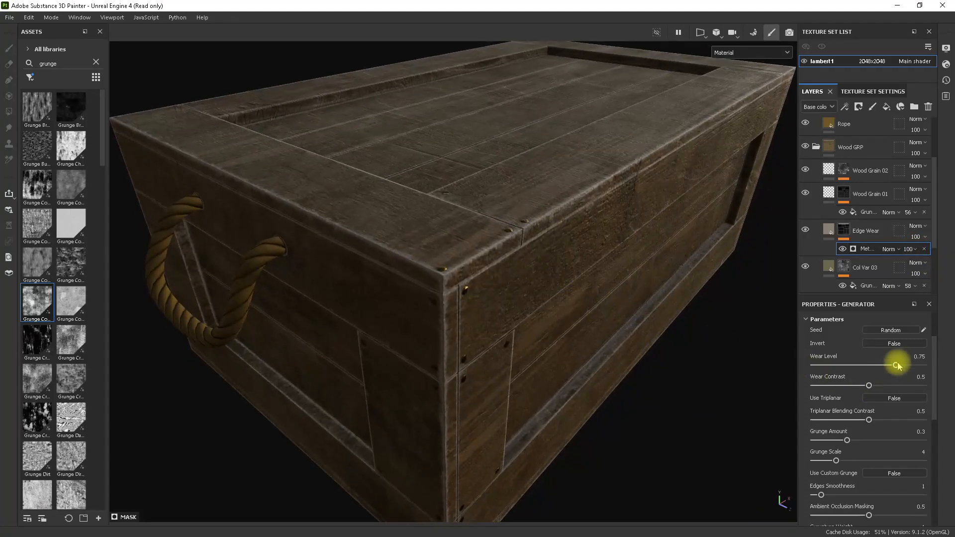
Set the Metal Edge Wear generator's wear level to 0.71, wear contrast to 0.63 and grunge amount to 0.15, with triplanar enabled.
mouse_move(897, 366)
mouse_down()
mouse_move(801, 364)
mouse_move(919, 363)
mouse_move(908, 366)
mouse_up()
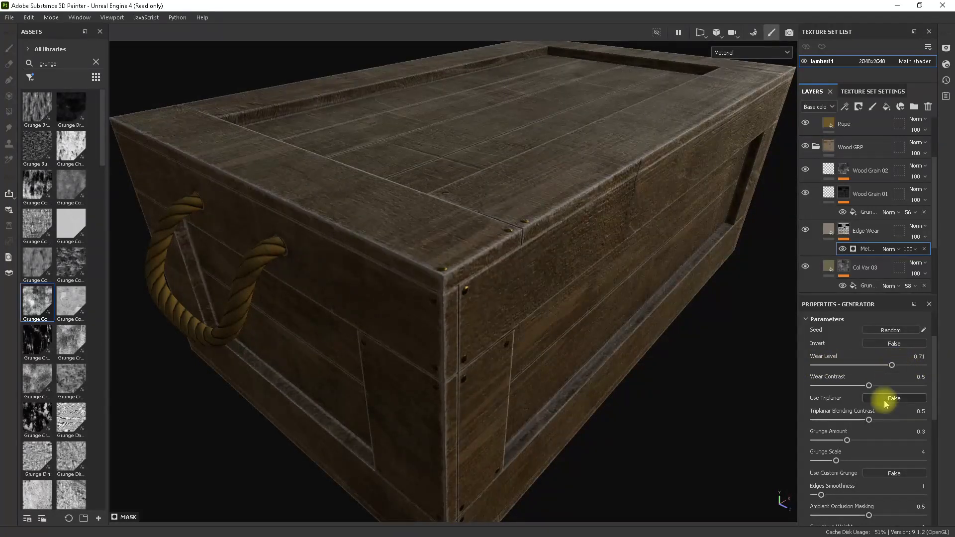
mouse_move(876, 387)
mouse_down()
mouse_move(931, 383)
mouse_move(782, 380)
mouse_move(879, 383)
mouse_up()
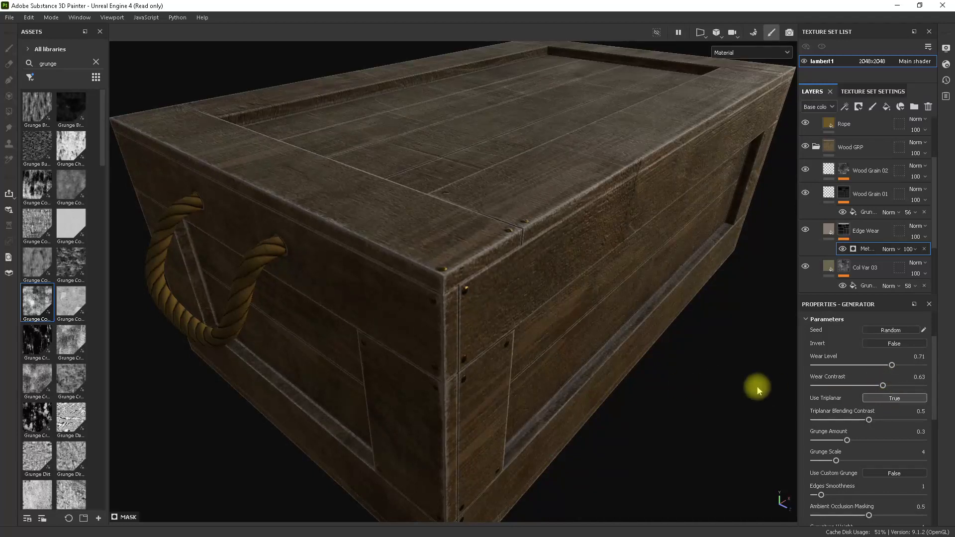
alt+drag(594, 311, 551, 304)
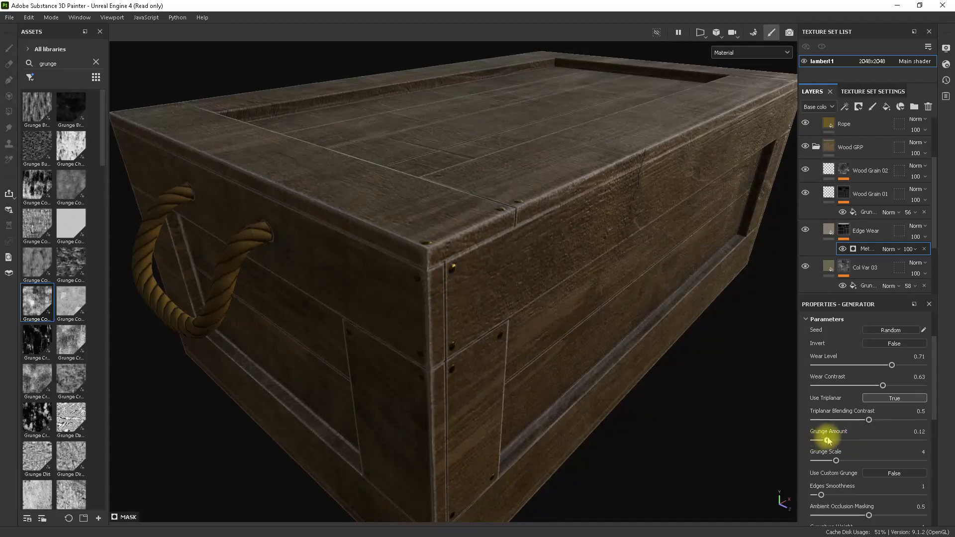
drag(828, 440, 830, 440)
alt+drag(704, 362, 599, 358)
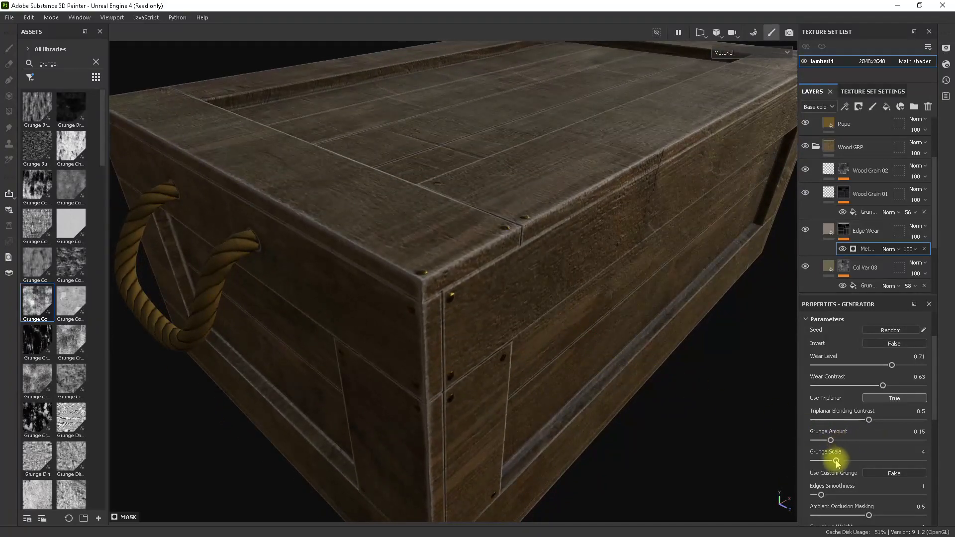
Set the Metal Edge Wear generator's grunge scale to 3 and grunge amount to 0.41.
mouse_move(836, 461)
mouse_down()
mouse_move(950, 454)
mouse_move(831, 458)
mouse_up()
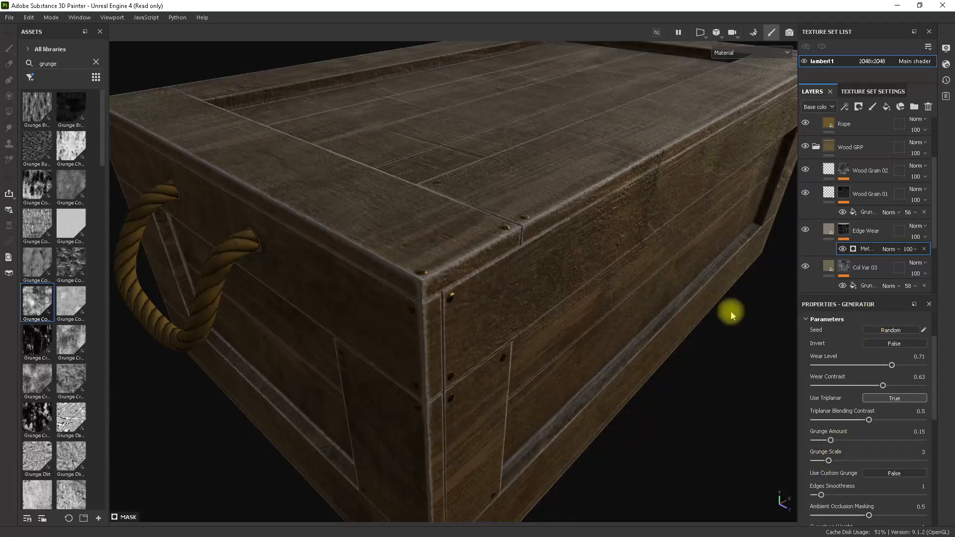
alt+drag(590, 306, 579, 336)
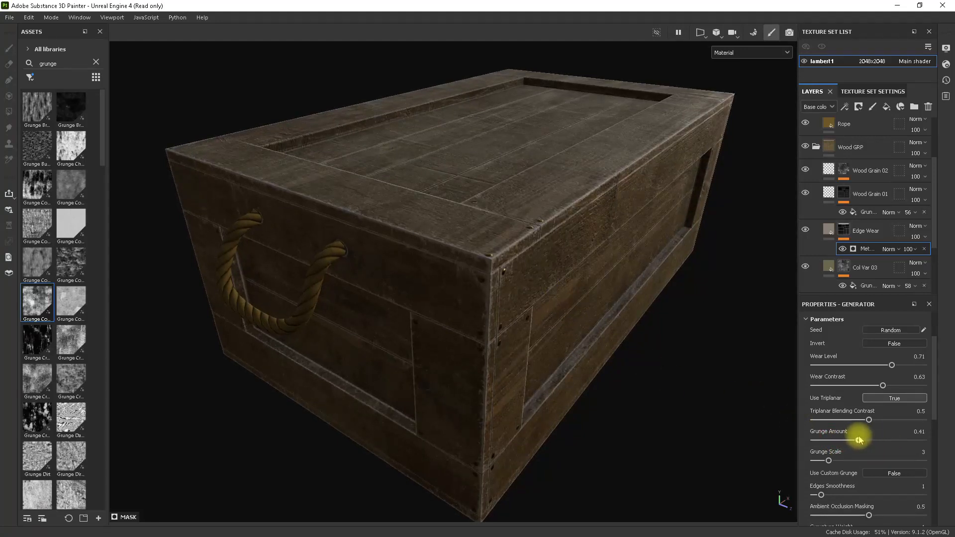
mouse_move(632, 357)
alt+mouse_down()
mouse_move(618, 375)
mouse_move(619, 364)
alt+mouse_up()
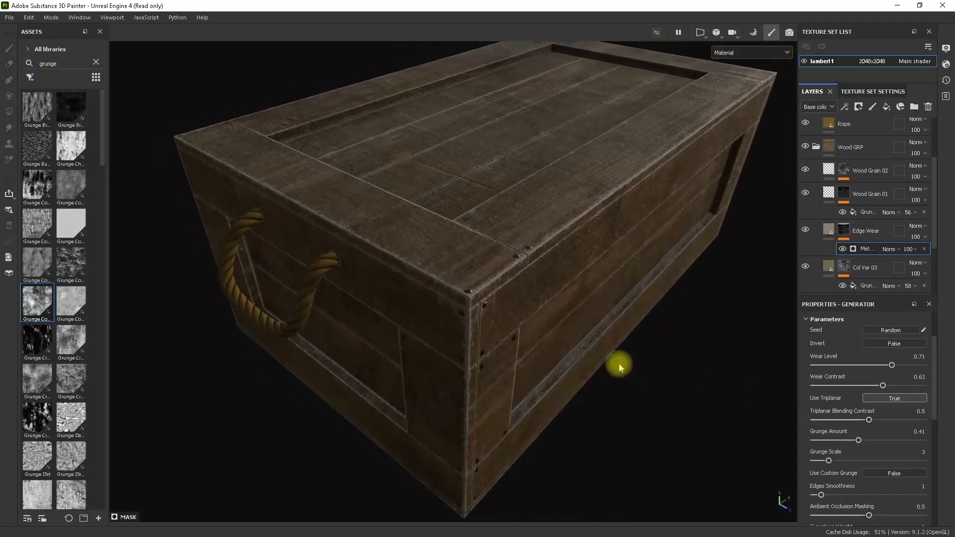
Inspect the edge wear along the crate's corners, top and side planks from several angles.
alt+right_drag(652, 387, 490, 325)
alt+drag(490, 328, 546, 283)
alt+middle_drag(527, 277, 532, 288)
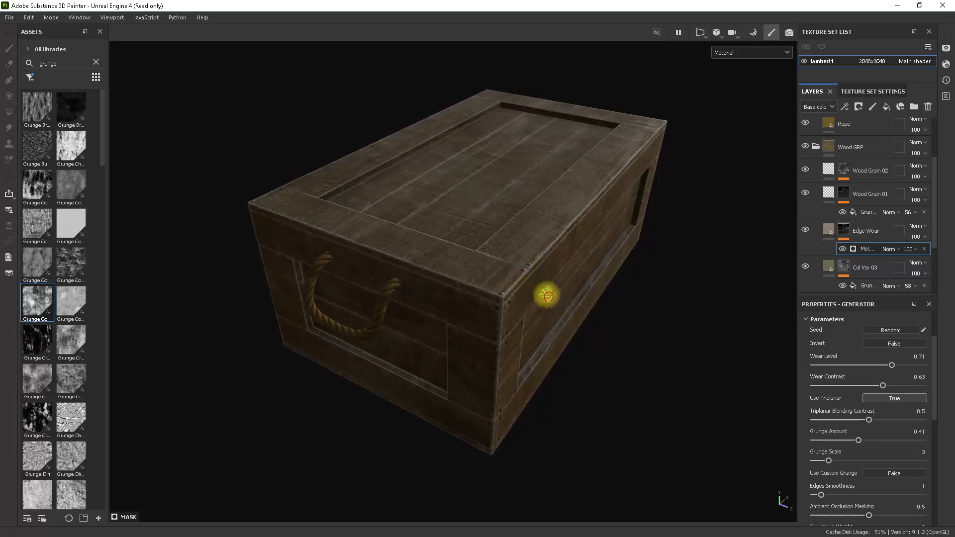
alt+drag(548, 297, 524, 284)
alt+right_drag(504, 271, 544, 289)
alt+middle_drag(551, 291, 561, 285)
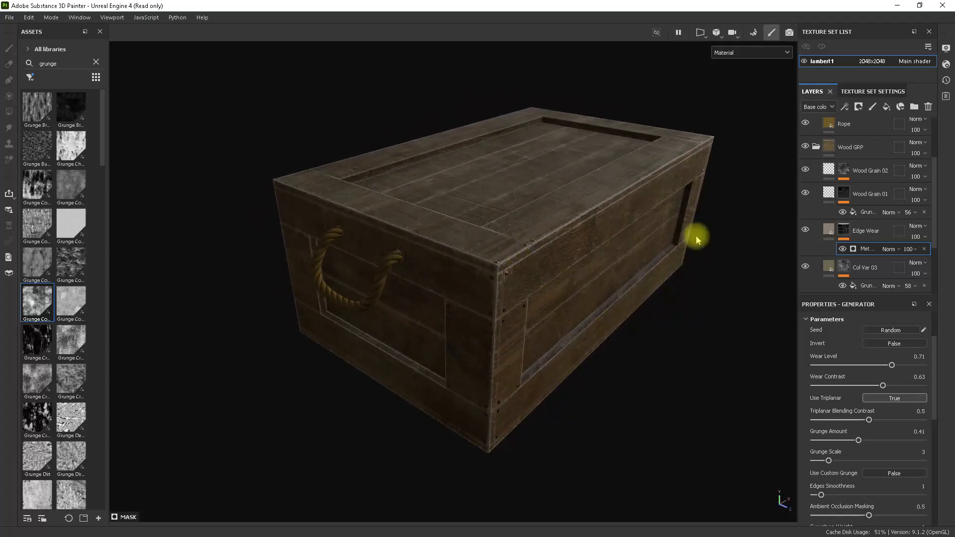
alt+drag(582, 313, 599, 335)
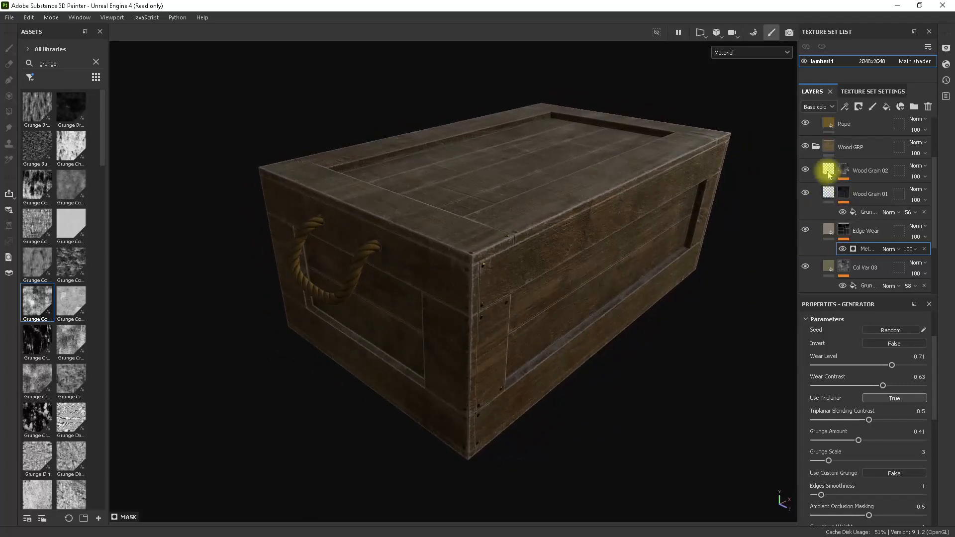
Hide Wood Grain 02, Wood Grain 01, Edge Wear and all three Col Var layers in the Wood GRP folder, leaving Main Wood shown.
click(816, 147)
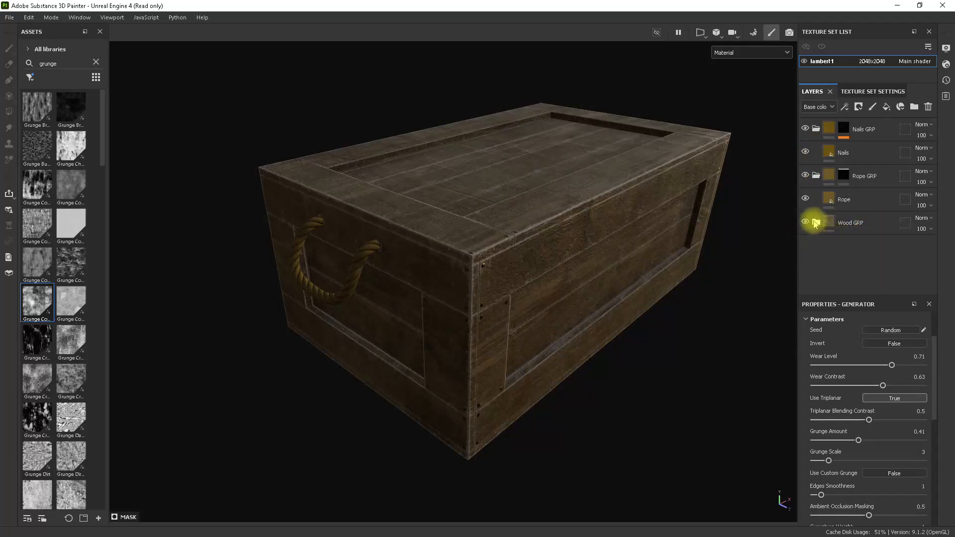
click(816, 223)
scroll(885, 249, down, 3)
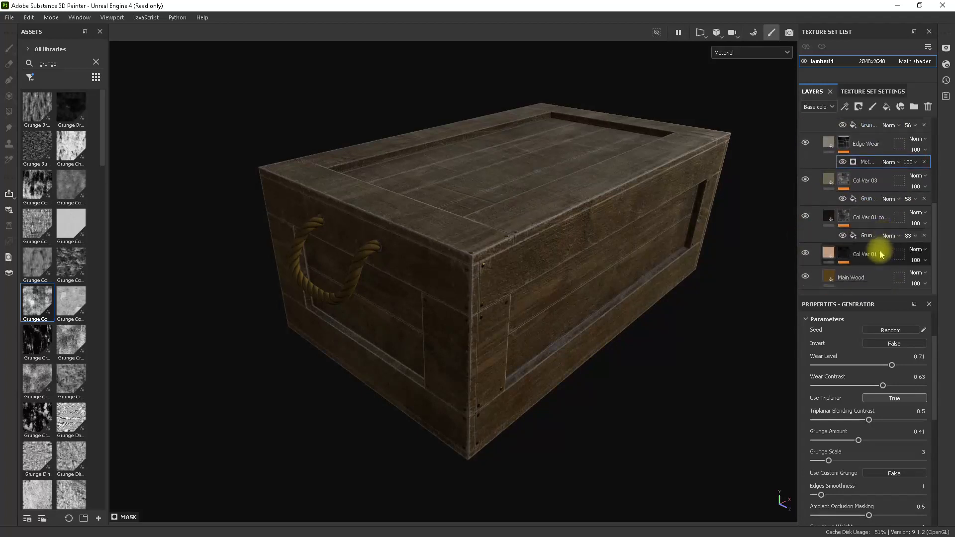
scroll(880, 267, up, 1)
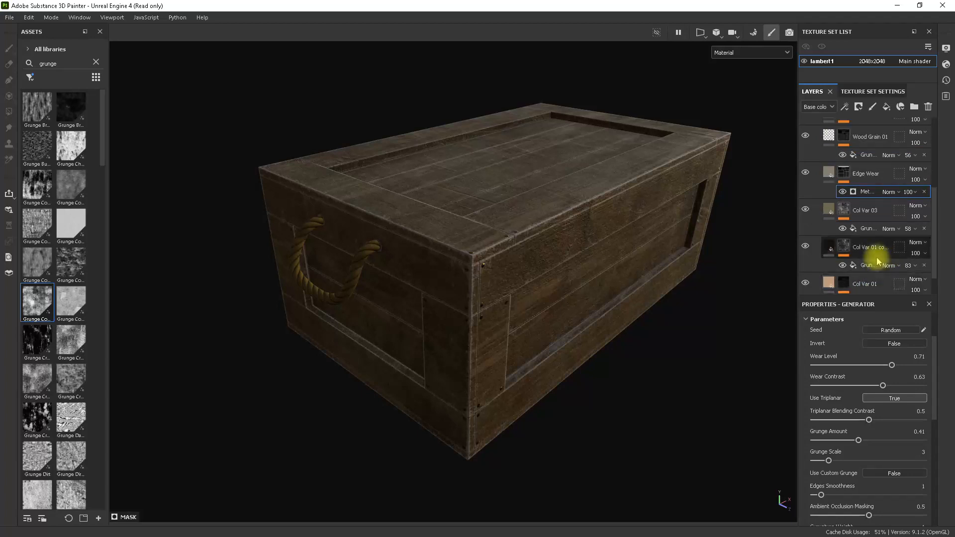
scroll(865, 214, up, 2)
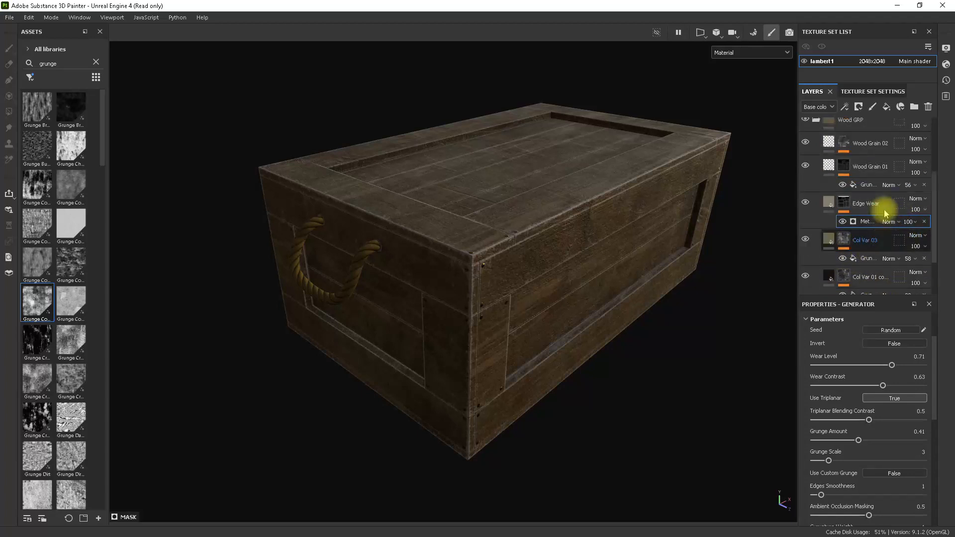
click(805, 172)
click(805, 195)
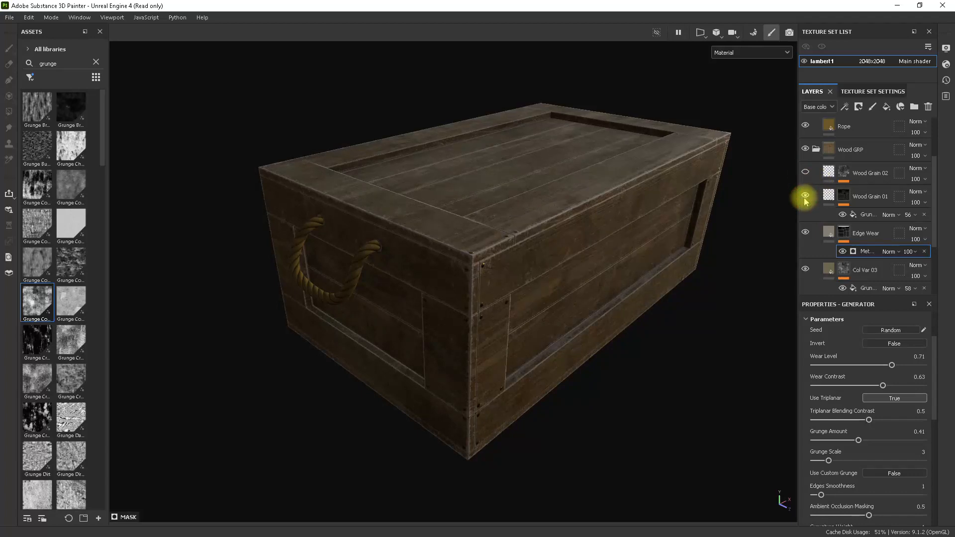
click(805, 233)
click(805, 269)
scroll(813, 256, down, 2)
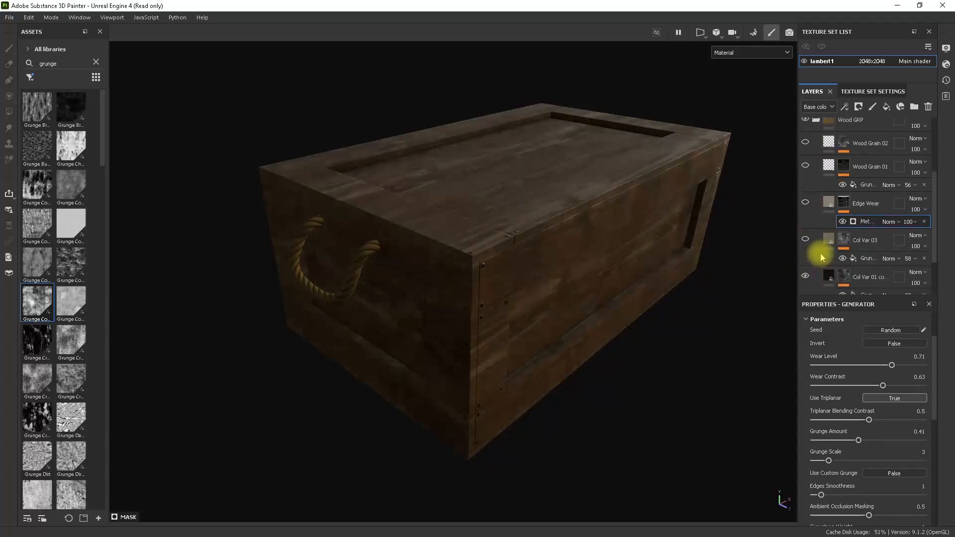
click(805, 246)
click(805, 283)
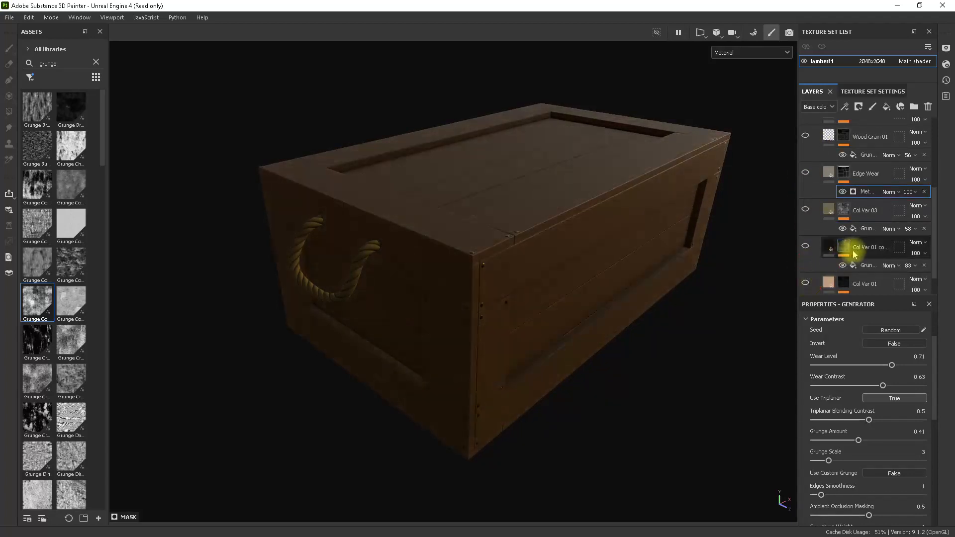
scroll(848, 252, down, 1)
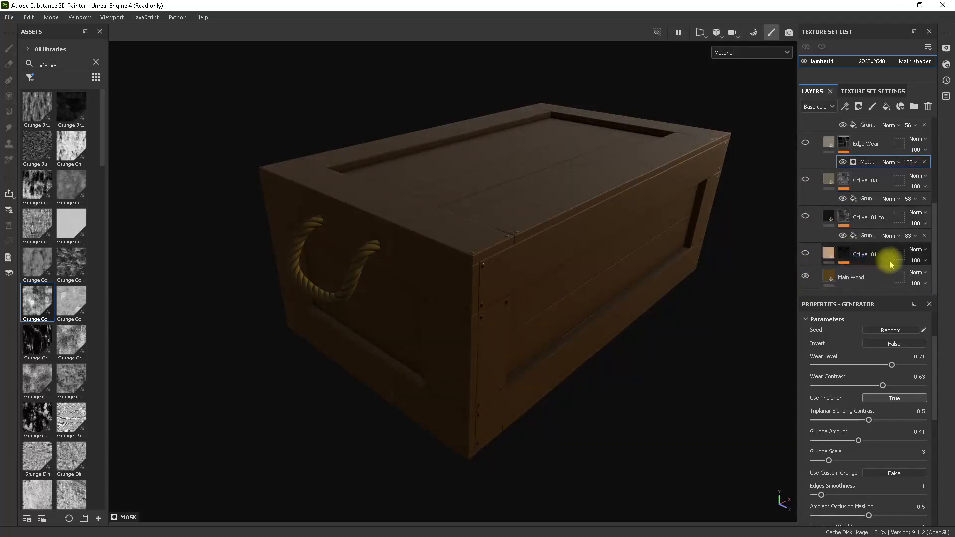
Show the hidden Wood GRP layers again one by one, from Col Var 01 up to Wood Grain 02, and review the crate.
click(805, 253)
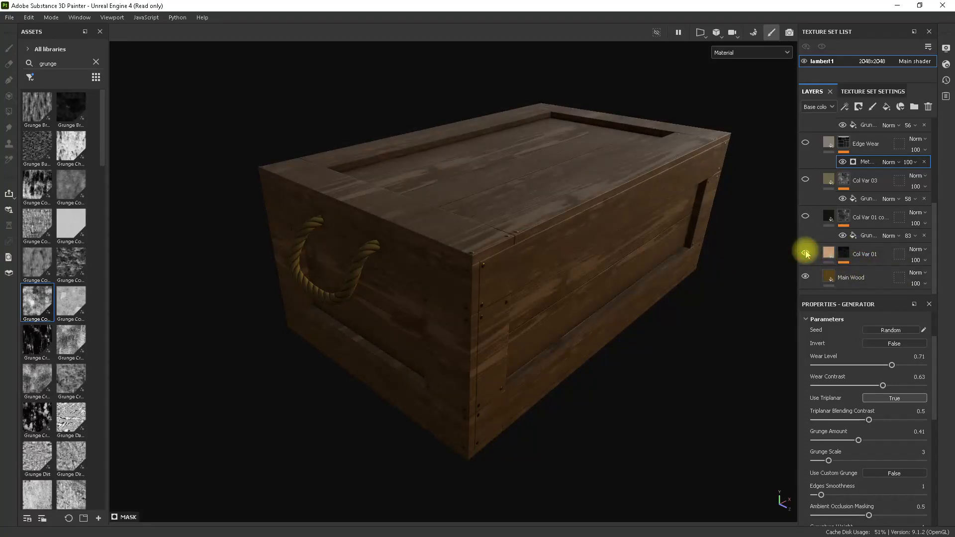
click(805, 217)
click(805, 180)
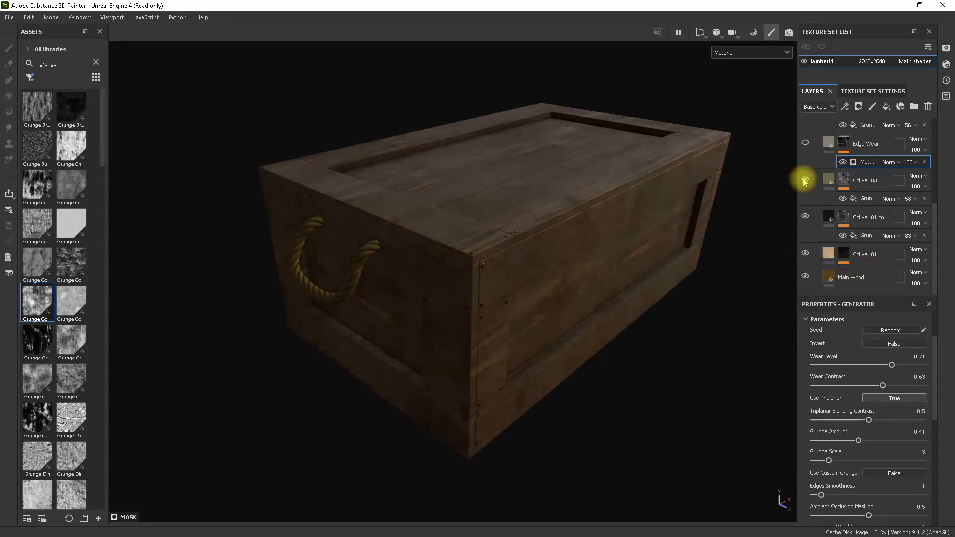
scroll(805, 213, up, 1)
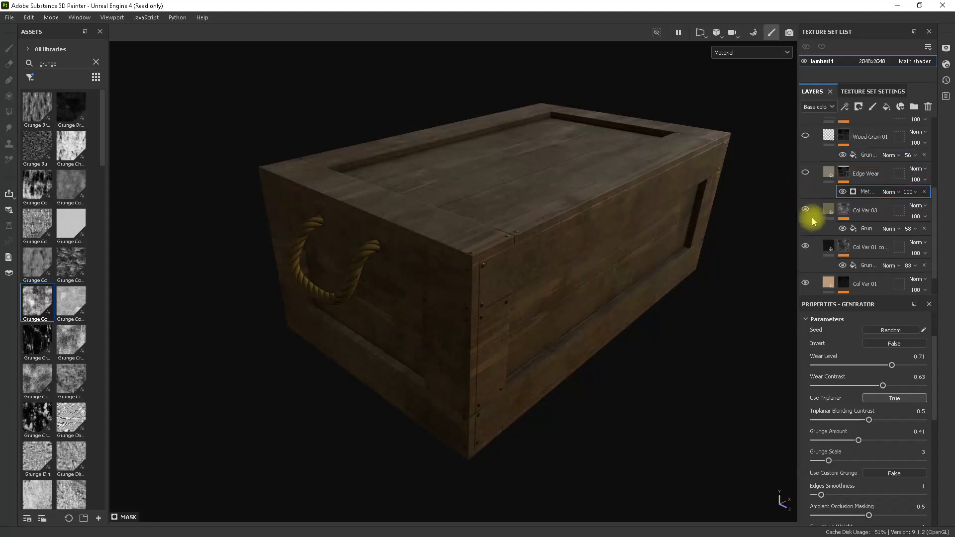
click(806, 172)
scroll(808, 192, up, 2)
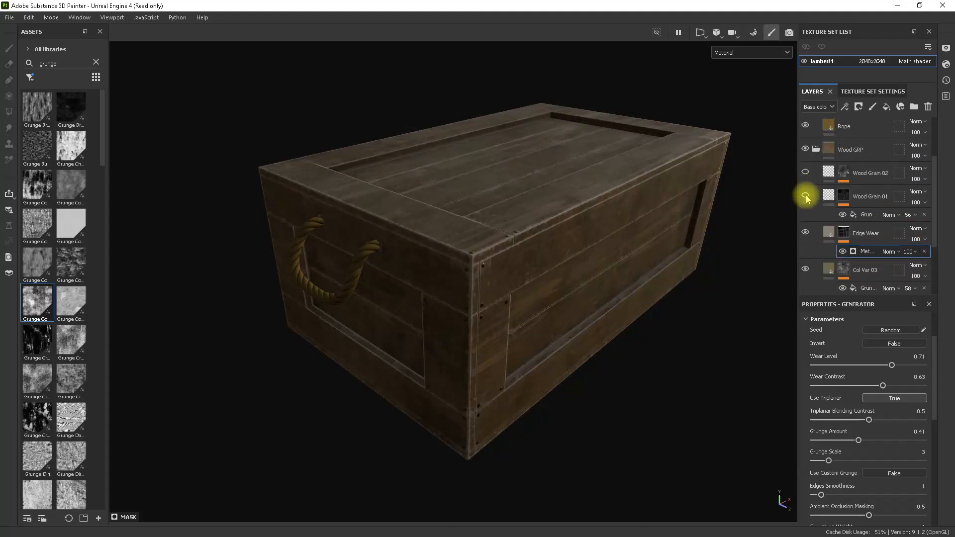
click(805, 172)
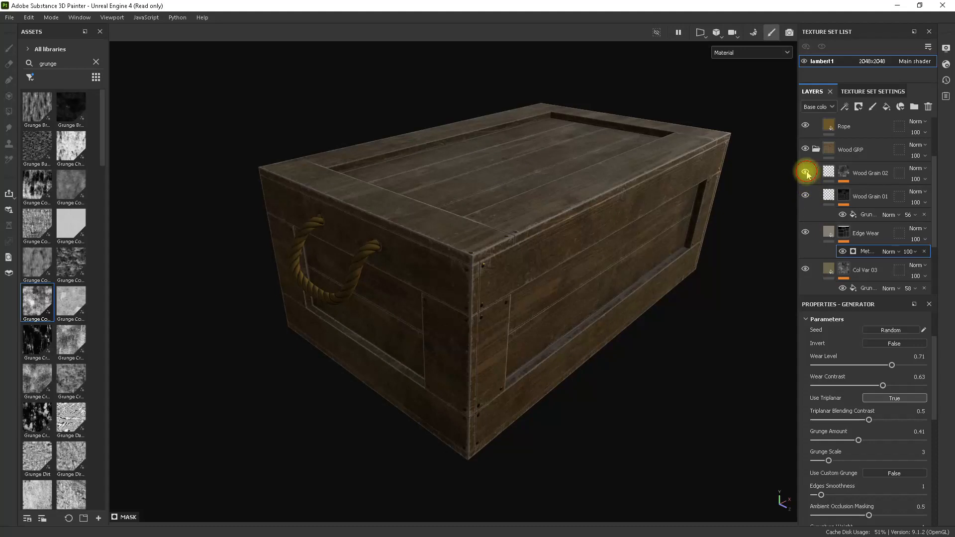
alt+drag(603, 202, 608, 328)
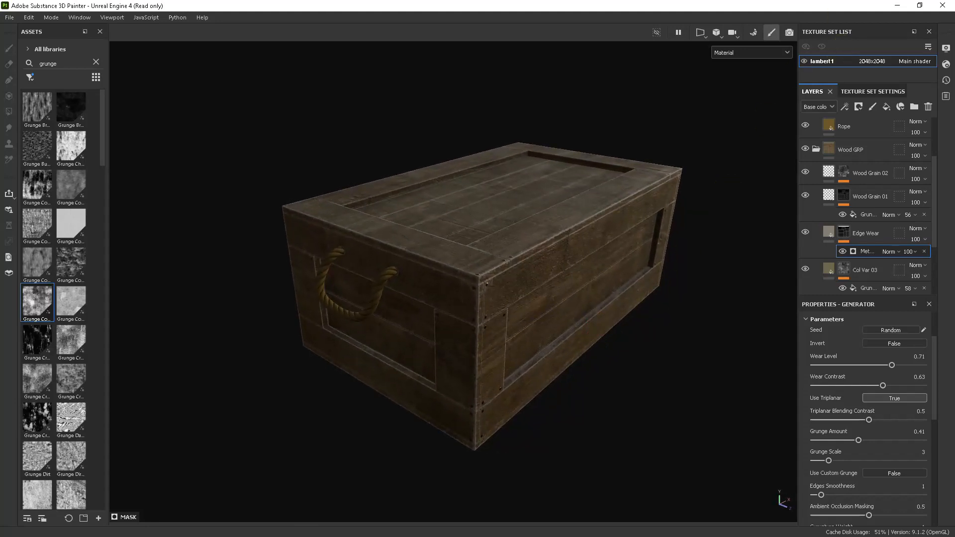